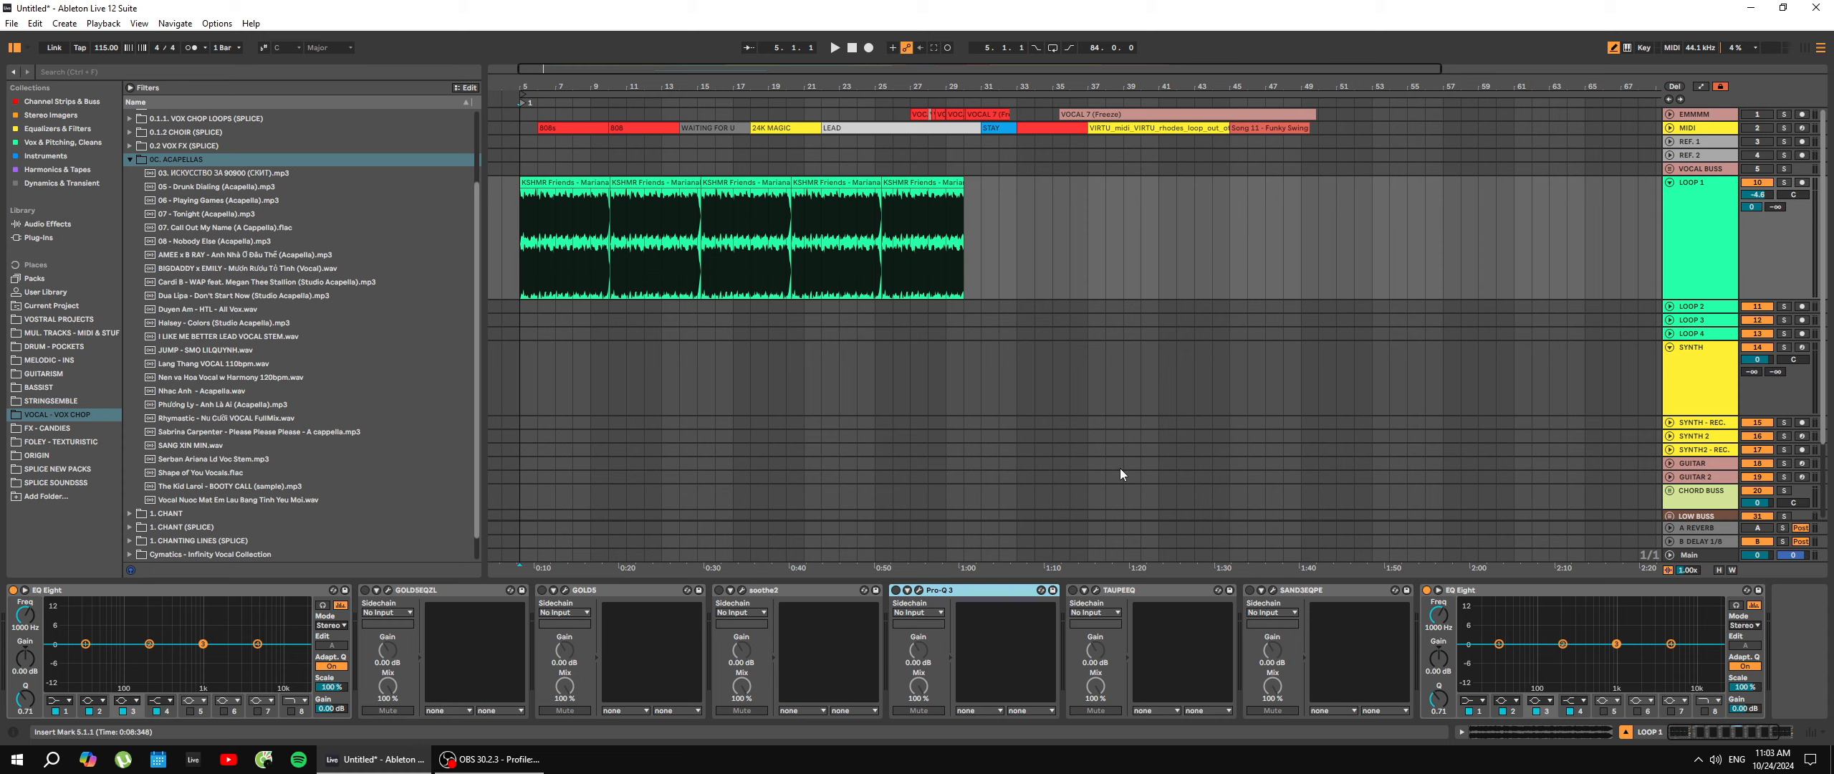
Zoom the arrangement in on the violin arpeggio clips of LOOP 1 and select the first clip at bar 5.
{"action": "left_click", "coordinate": [511, 221]}
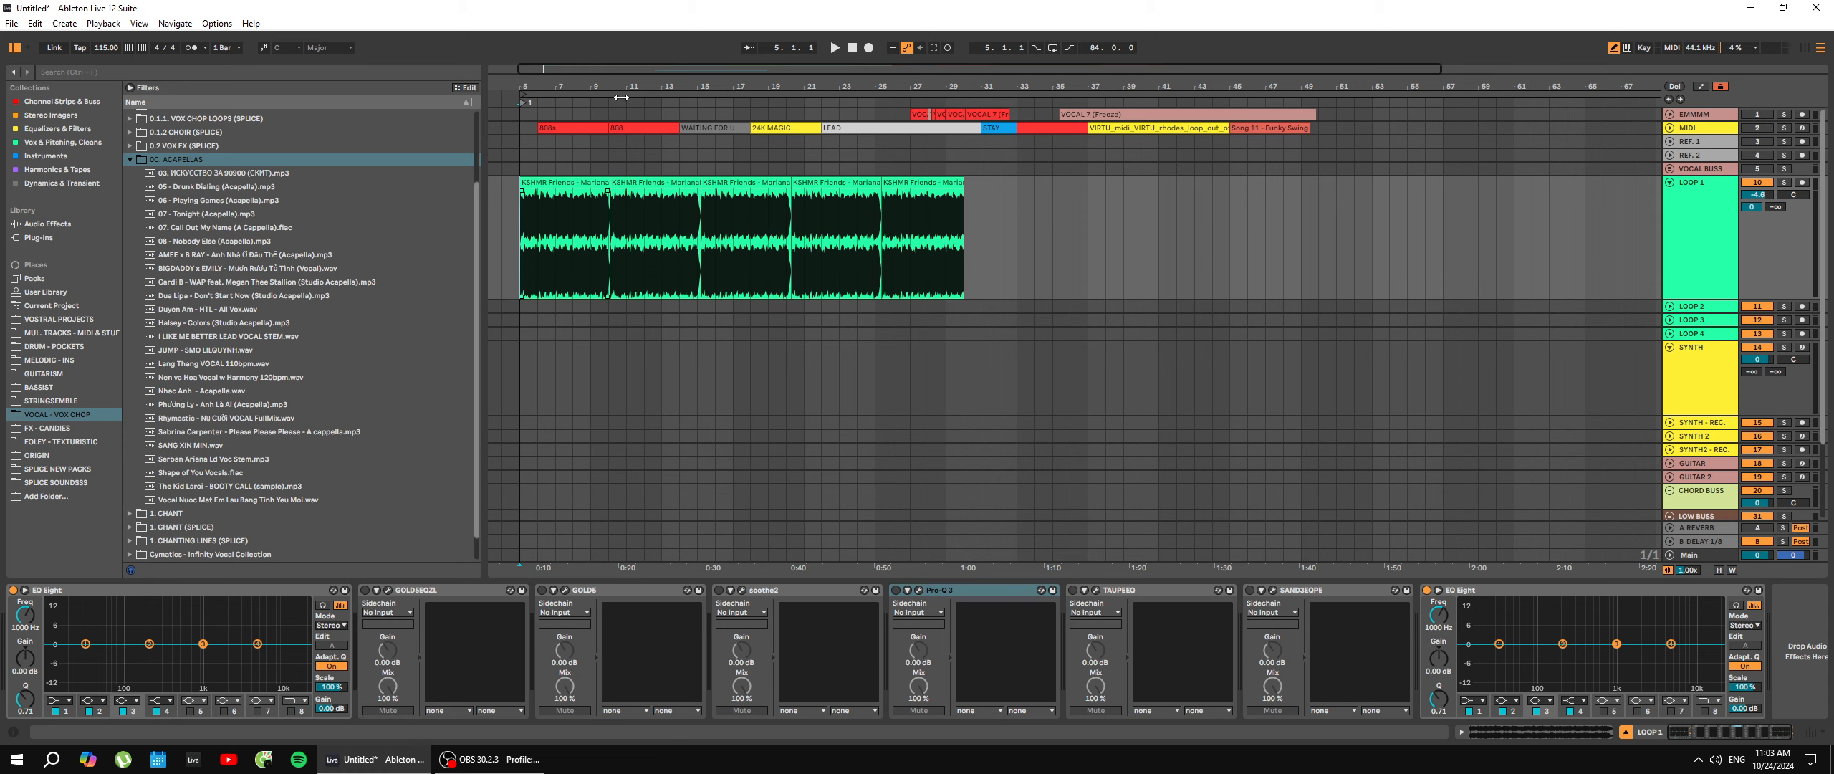
{"action": "left_click_drag", "start_coordinate": [618, 73], "coordinate": [558, 110]}
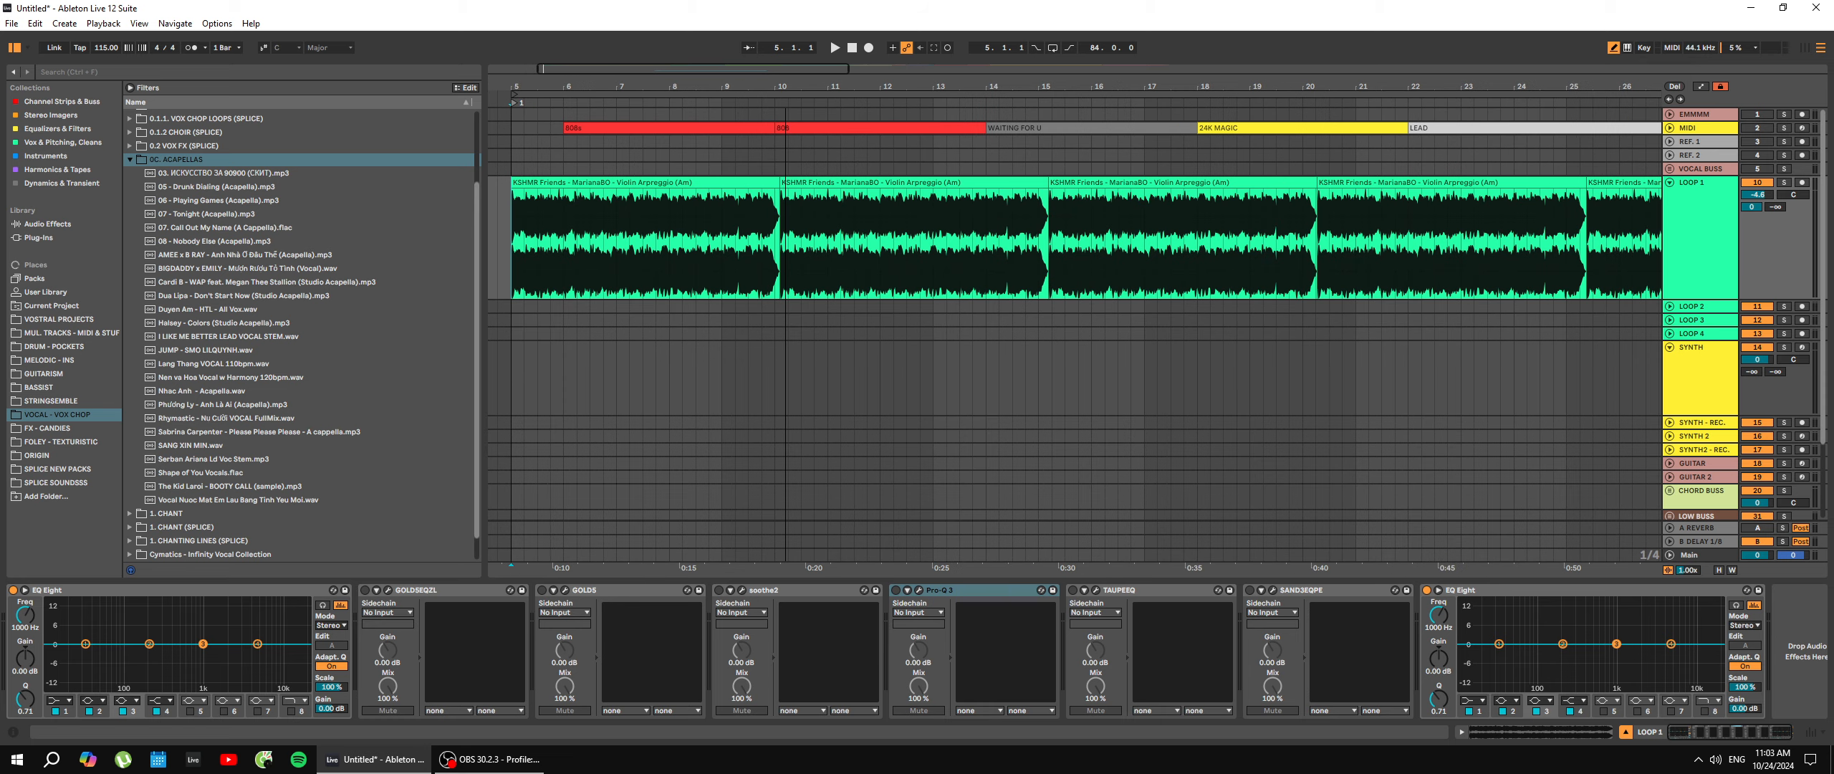
{"action": "left_click", "coordinate": [519, 184]}
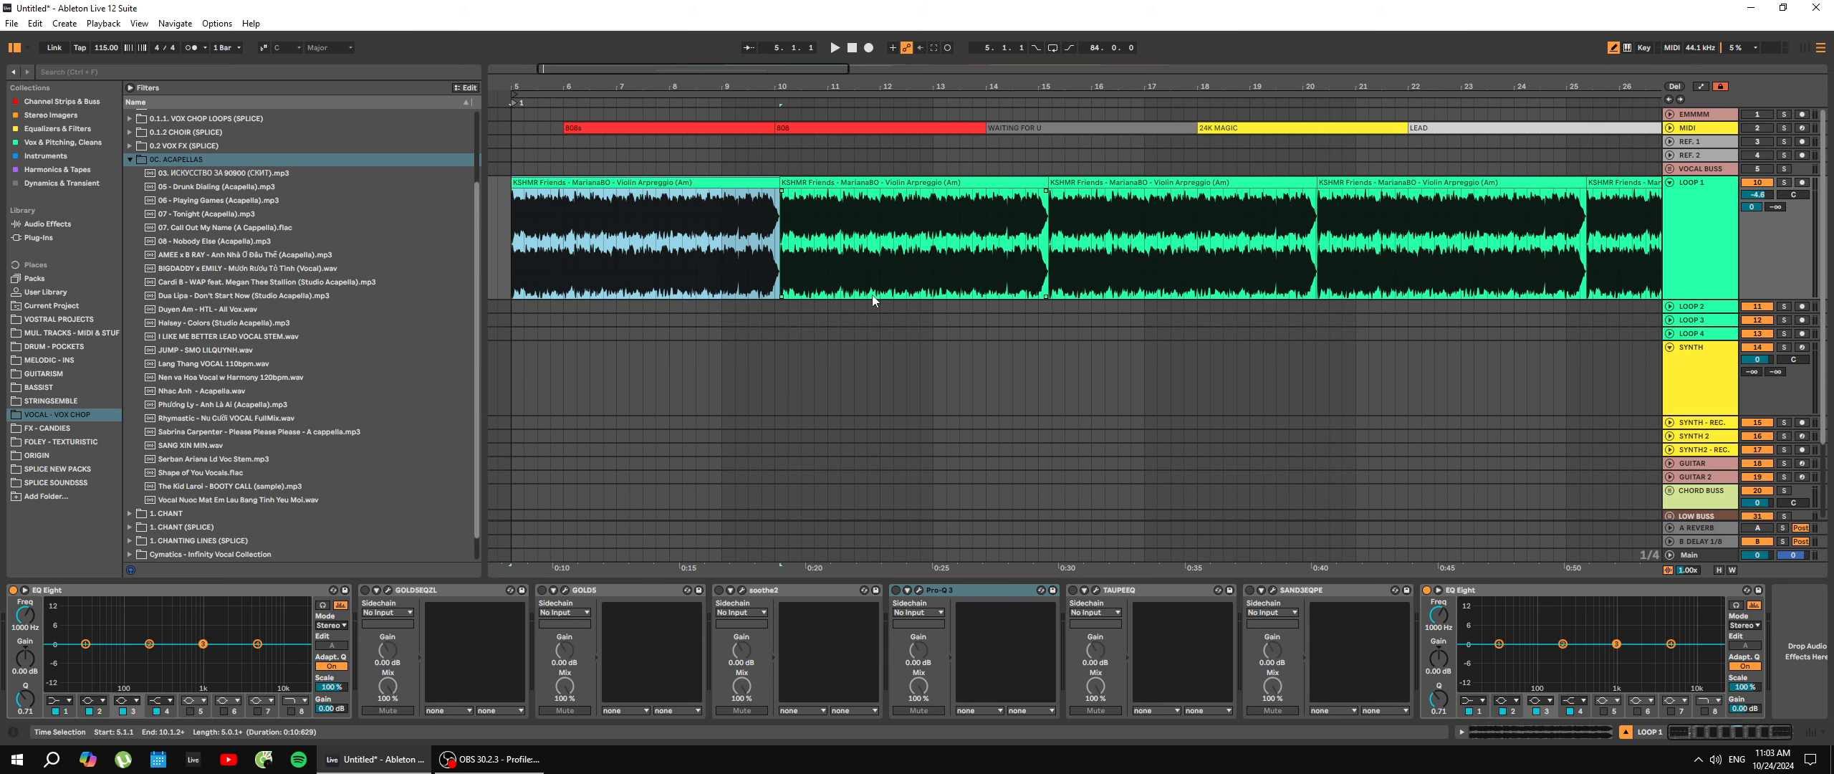
{"action": "left_click", "coordinate": [1488, 220]}
{"action": "left_click", "coordinate": [749, 179]}
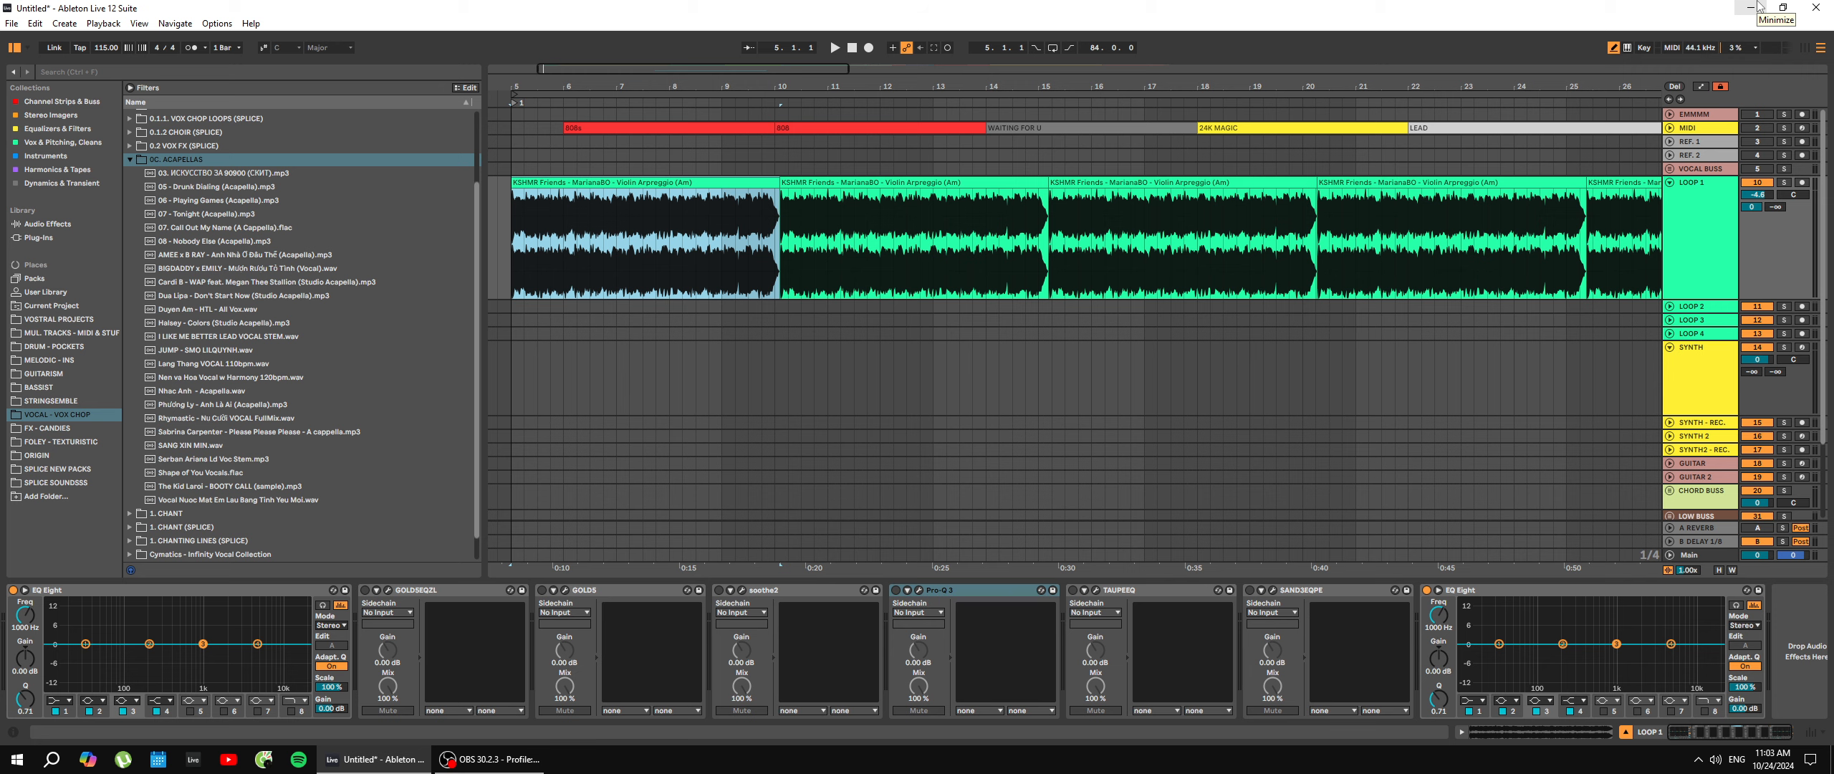
Solo the LOOP 1 track and play the violin arpeggio loop from its start at bar 5.
{"action": "left_click", "coordinate": [511, 263]}
{"action": "key", "text": "s"}
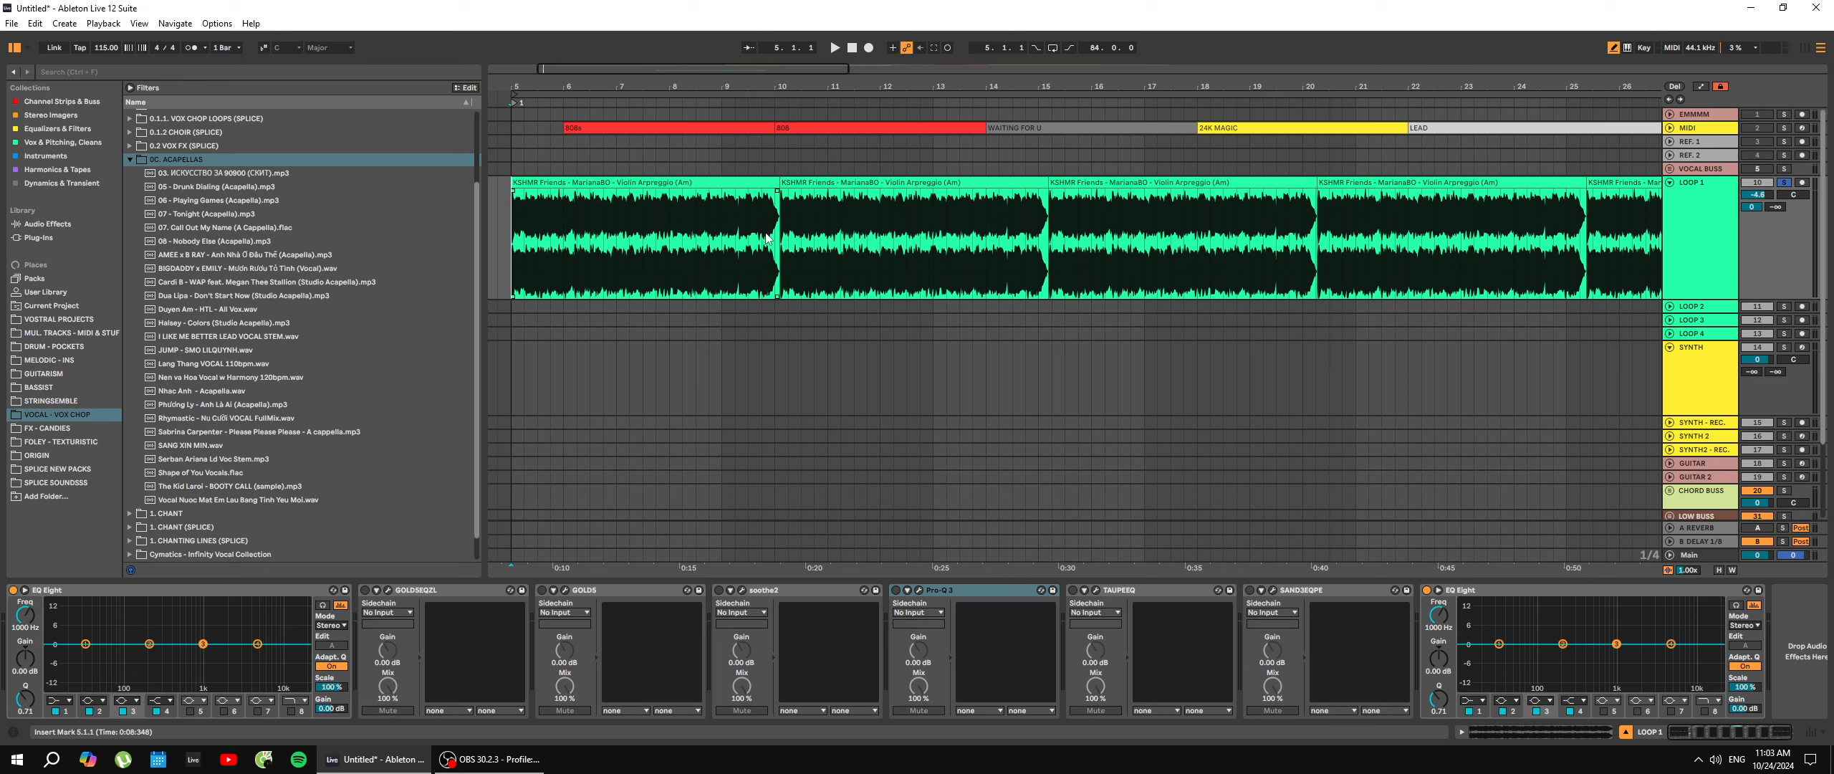
{"action": "key", "text": "space"}
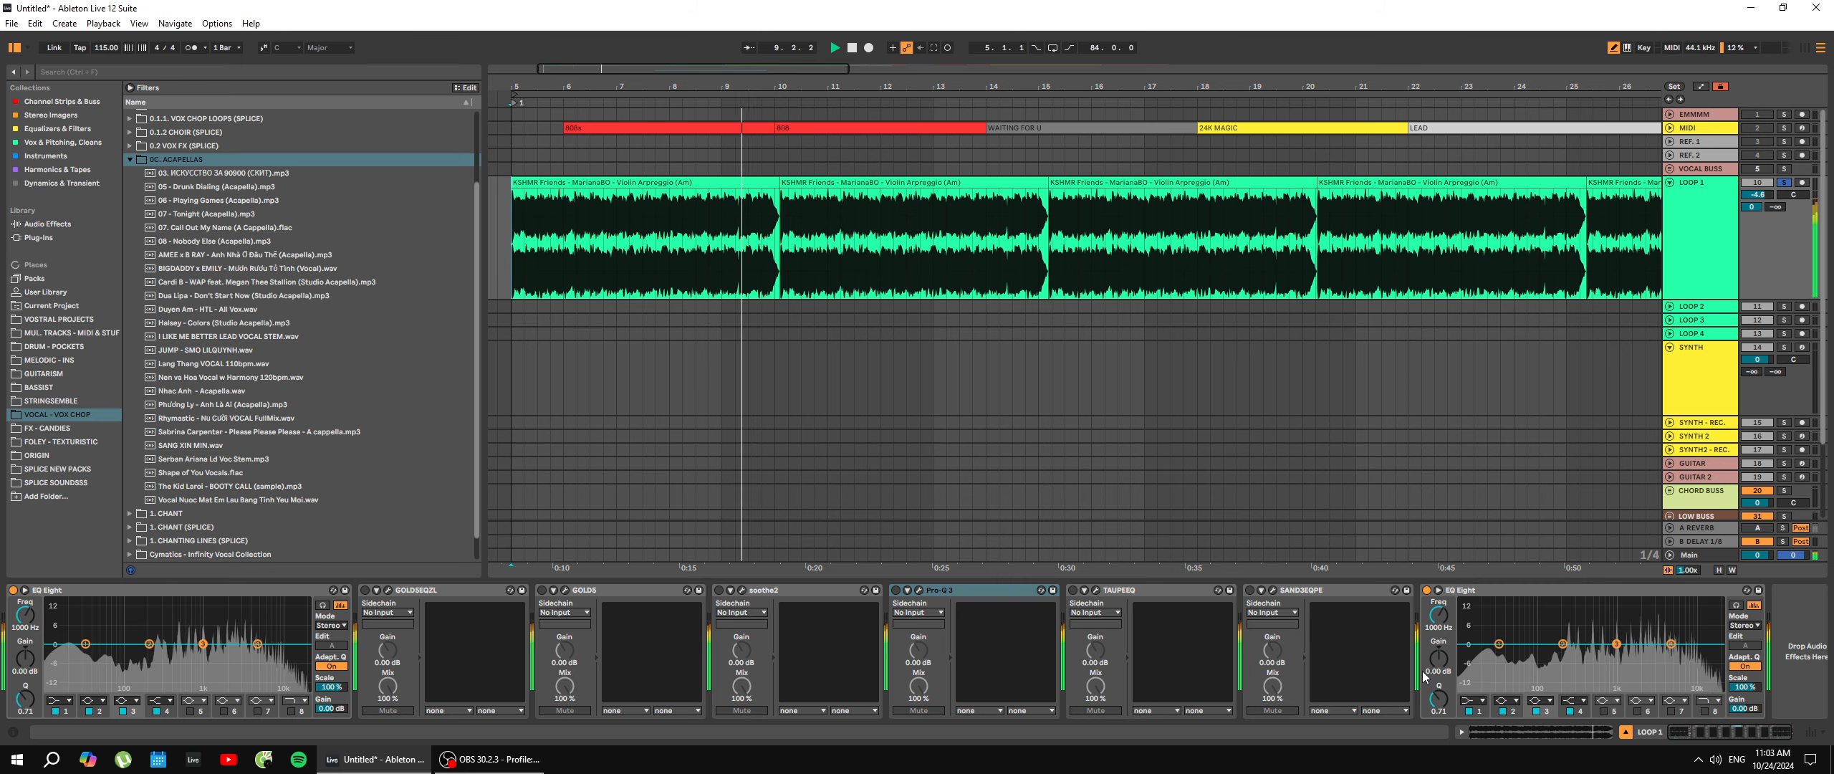
{"action": "key", "text": "space"}
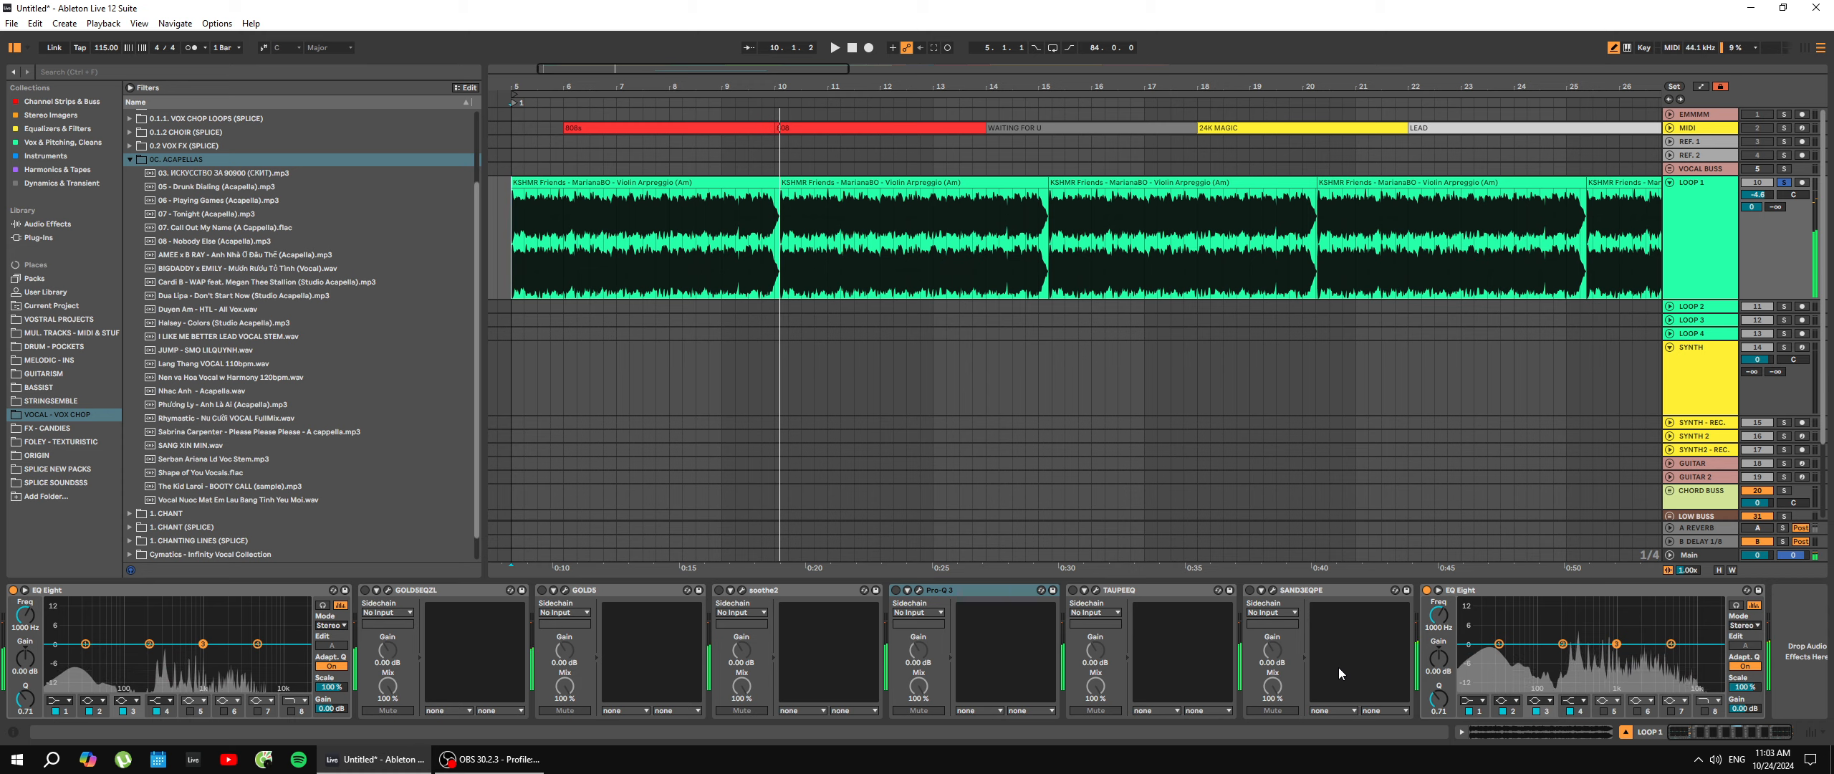
Select the consecutive plug-ins from GOLD5EQZL to SAND3EQPE in LOOP 1's device chain.
{"action": "scroll", "coordinate": [938, 368], "scroll_direction": "down", "scroll_amount": 3}
{"action": "left_click", "coordinate": [672, 182]}
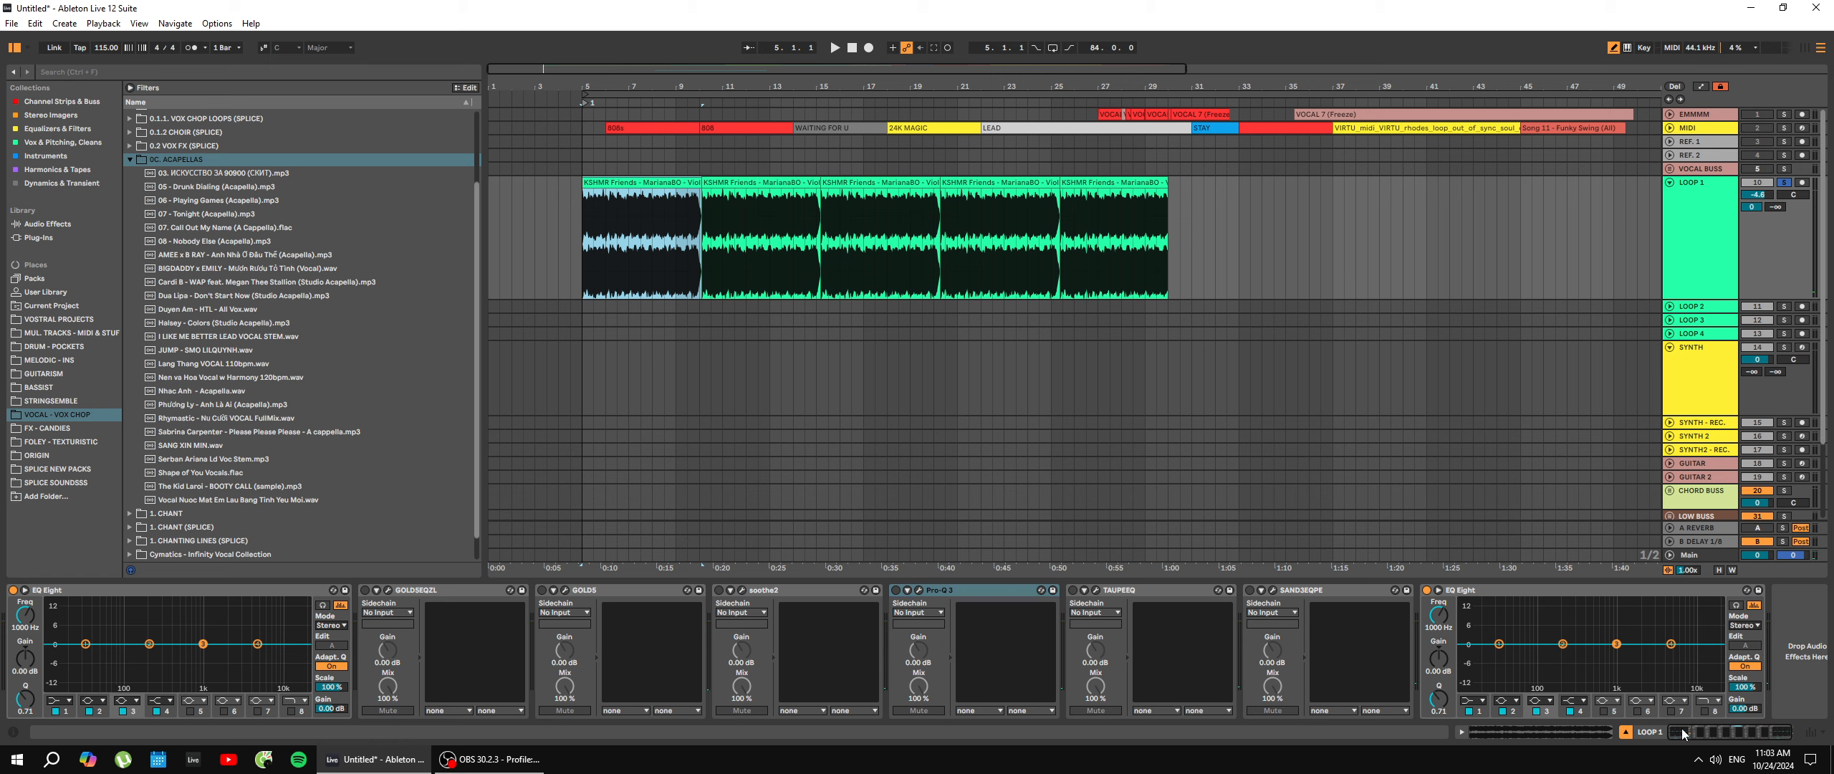
{"action": "left_click", "coordinate": [580, 224]}
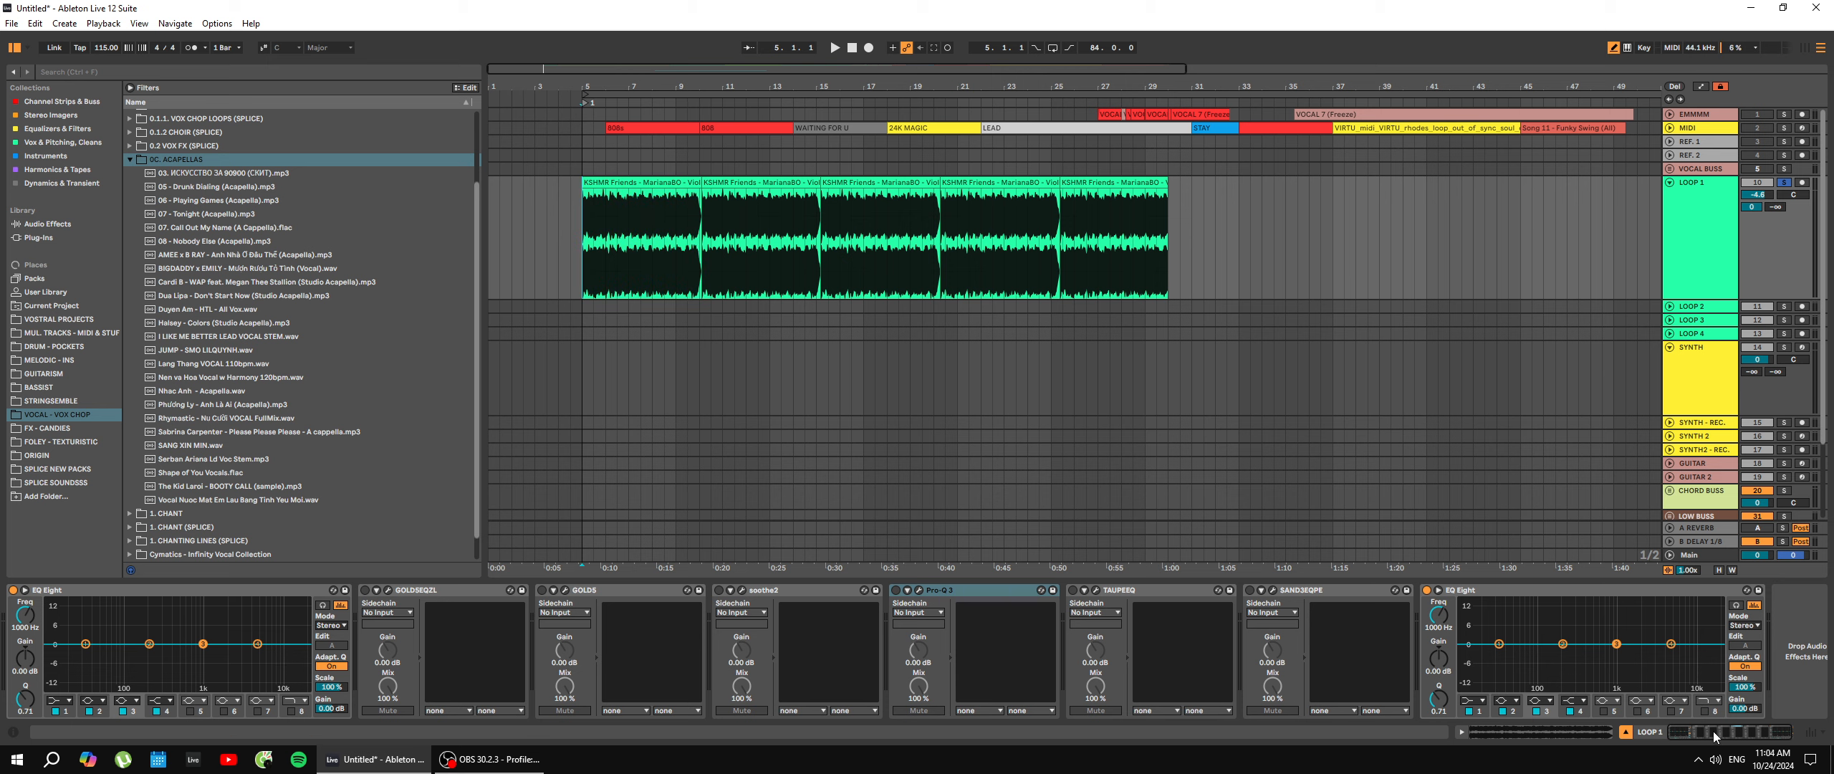
{"action": "left_click", "coordinate": [509, 601]}
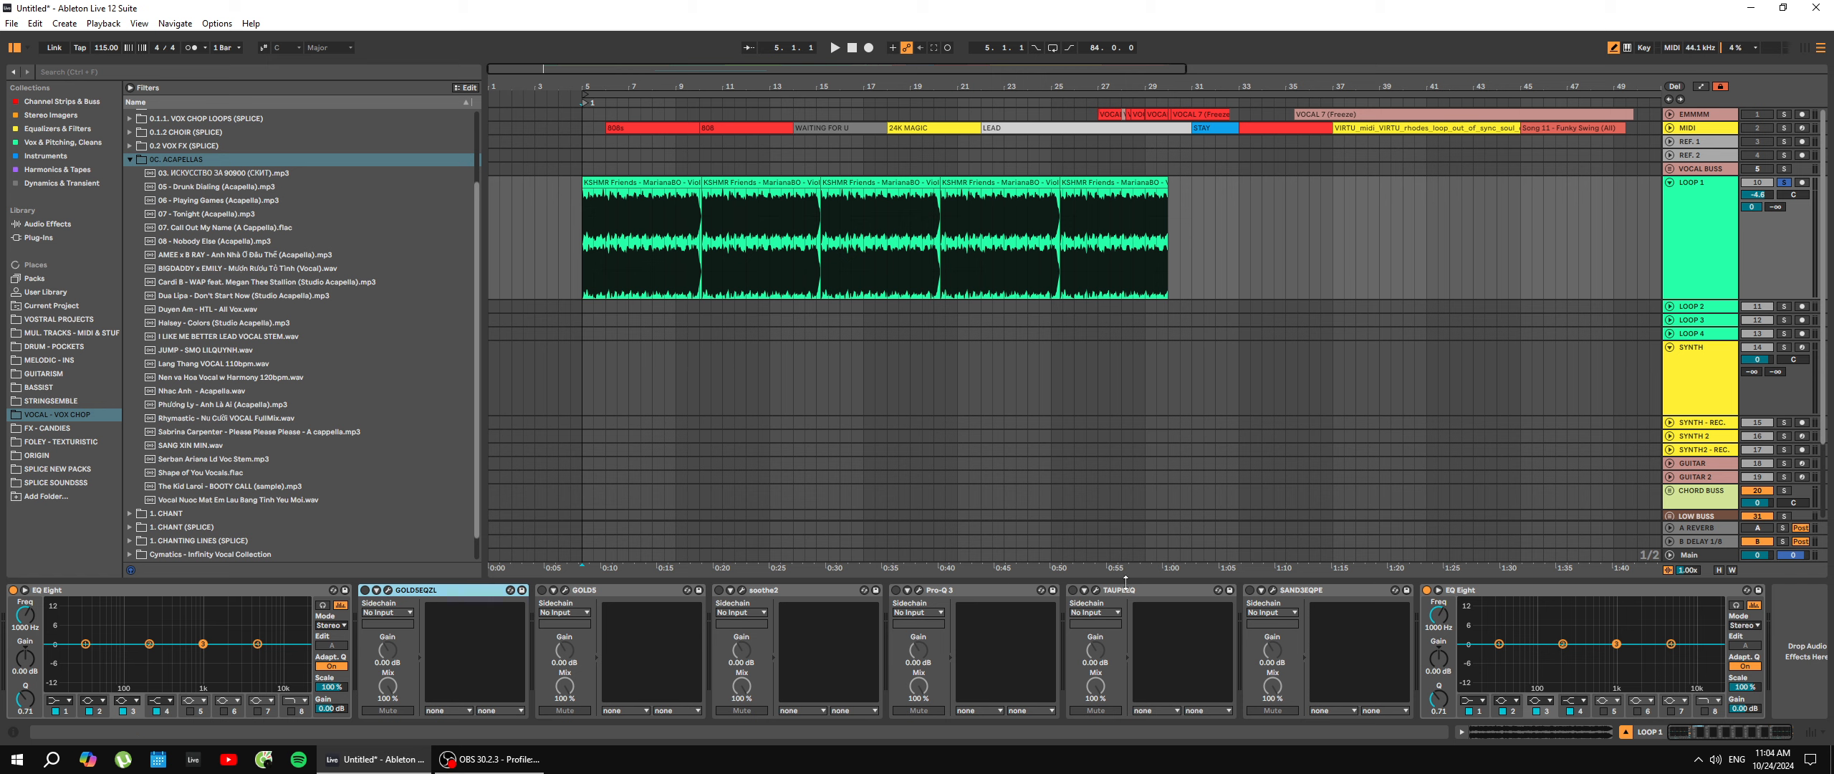
{"action": "left_click", "coordinate": [1331, 594], "text": "shift"}
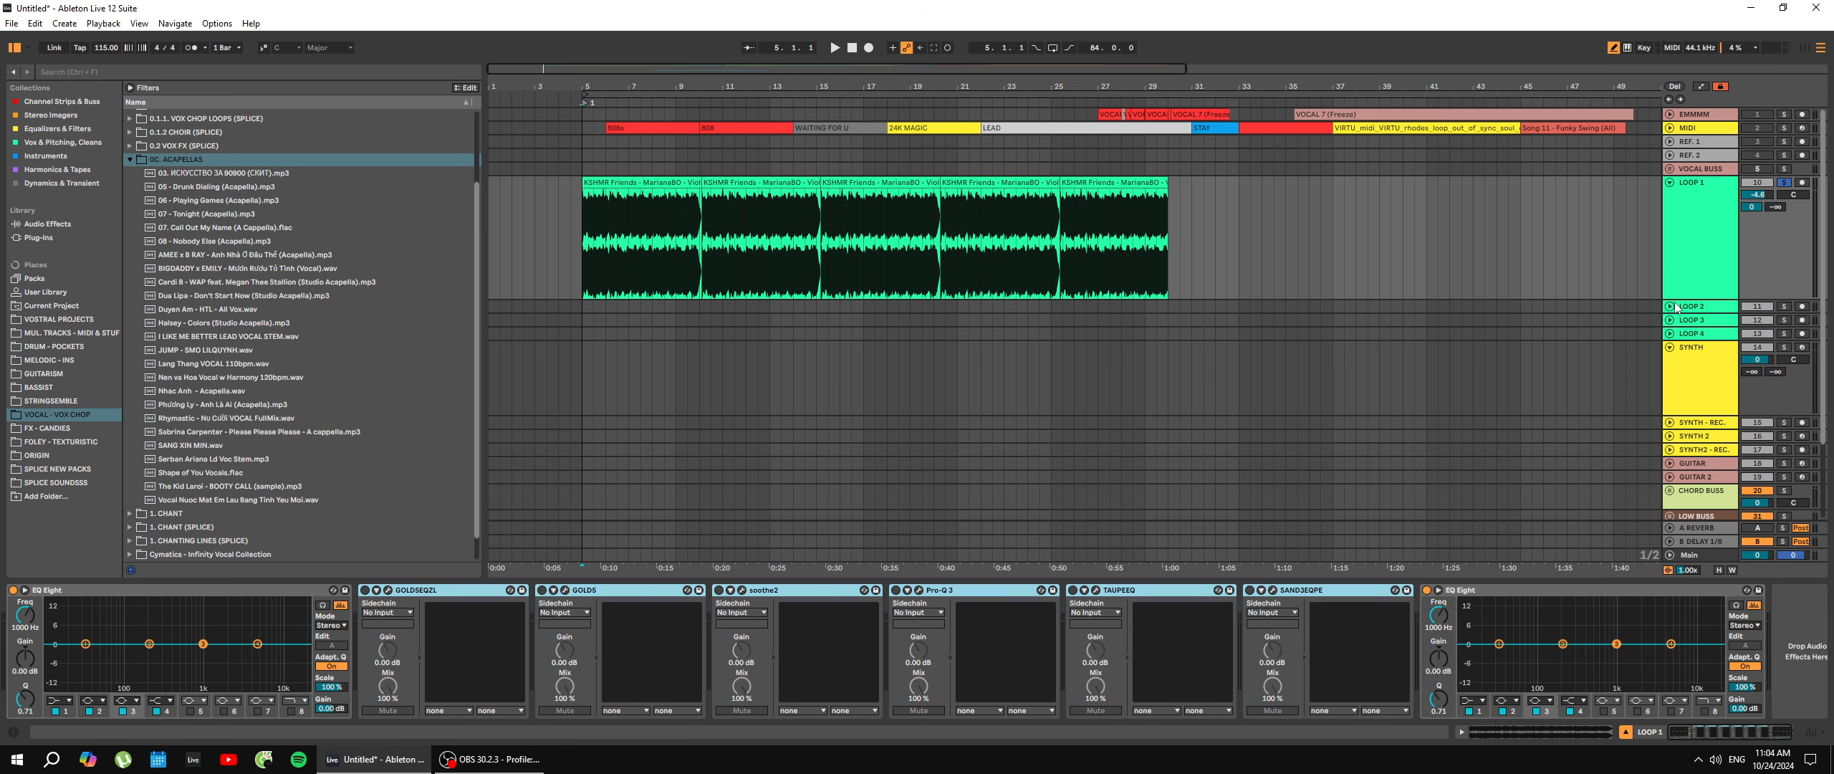
Enlarge the LOOP 1 track's height and hide the browser to give the arrangement the full width.
{"action": "left_click_drag", "start_coordinate": [1661, 298], "coordinate": [1652, 444]}
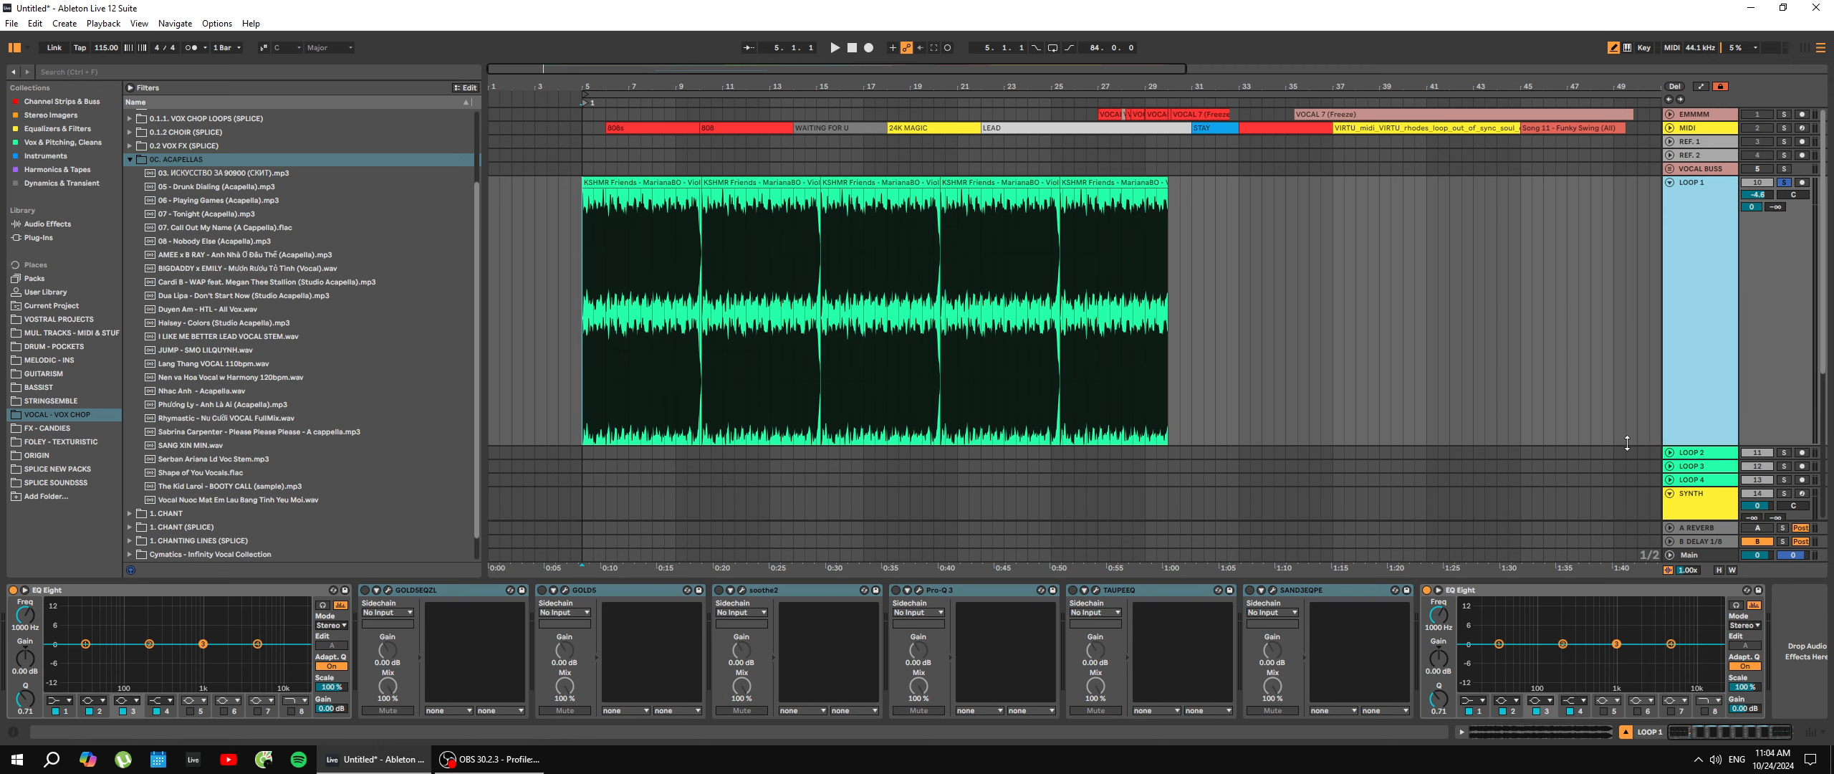
{"action": "scroll", "coordinate": [602, 241], "scroll_direction": "up", "scroll_amount": 3}
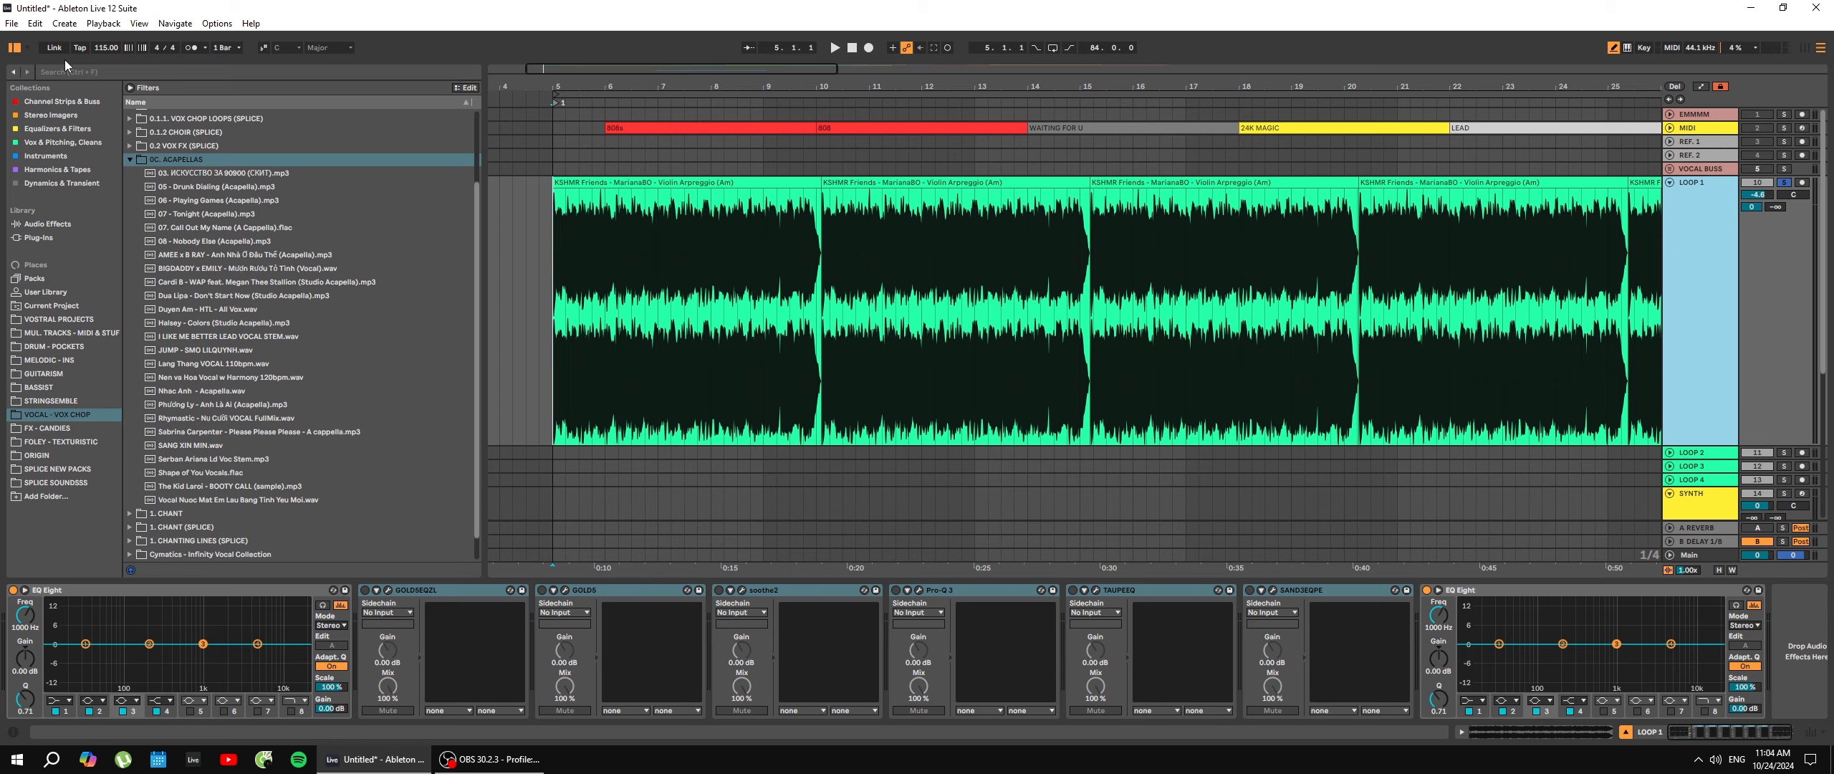
{"action": "left_click", "coordinate": [15, 48]}
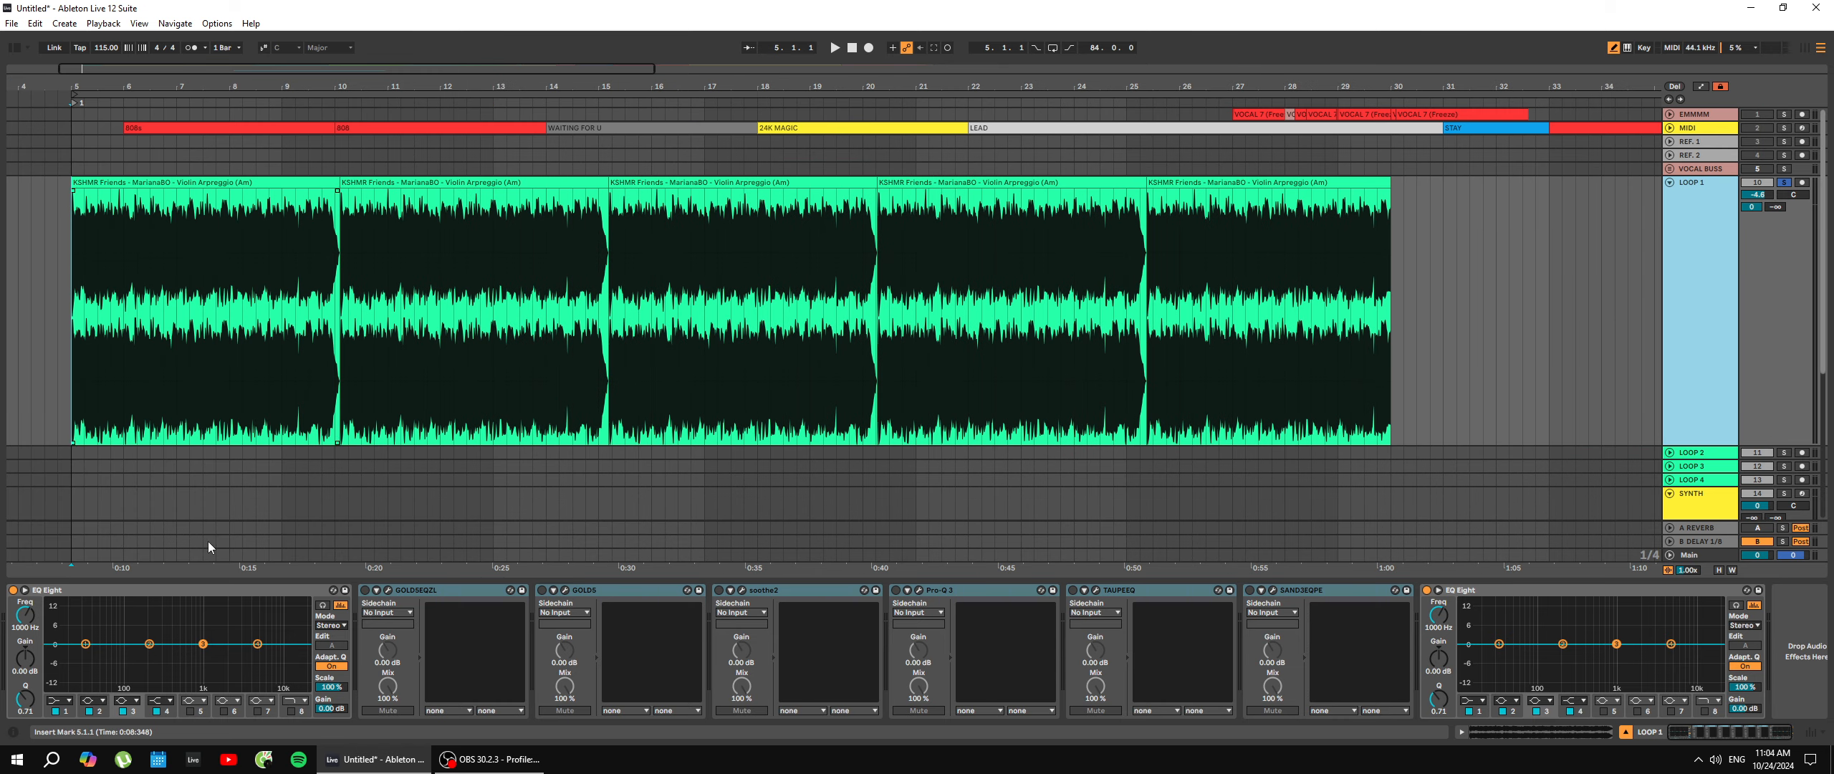
Play the soloed loop briefly and check the audio mixer levels in OBS.
{"action": "left_click", "coordinate": [487, 759]}
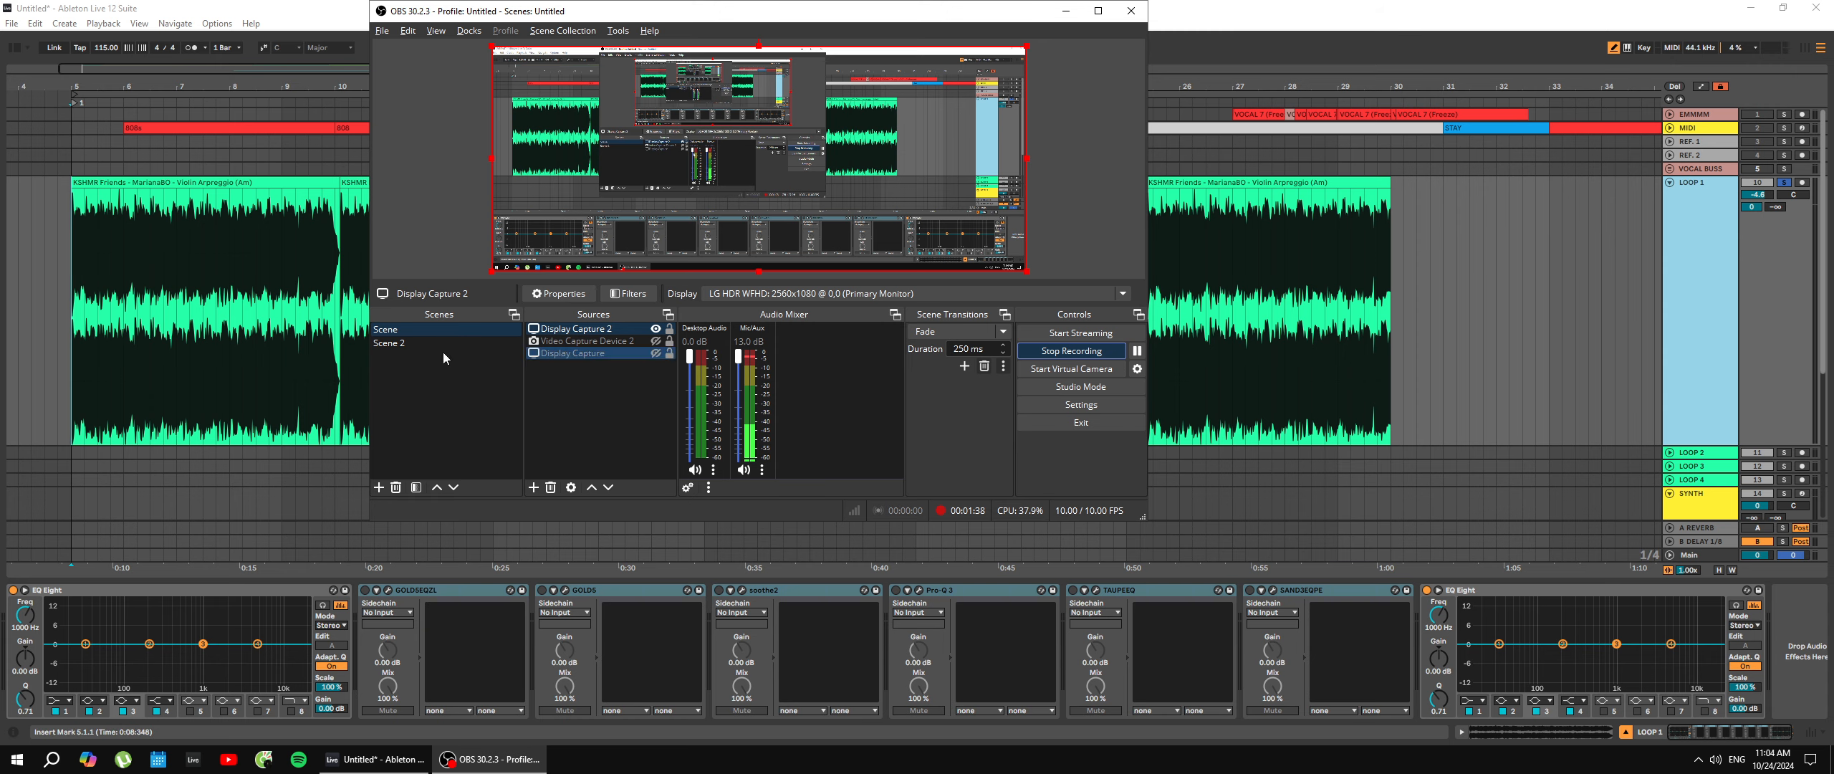
{"action": "left_click", "coordinate": [312, 415]}
{"action": "key", "text": "space"}
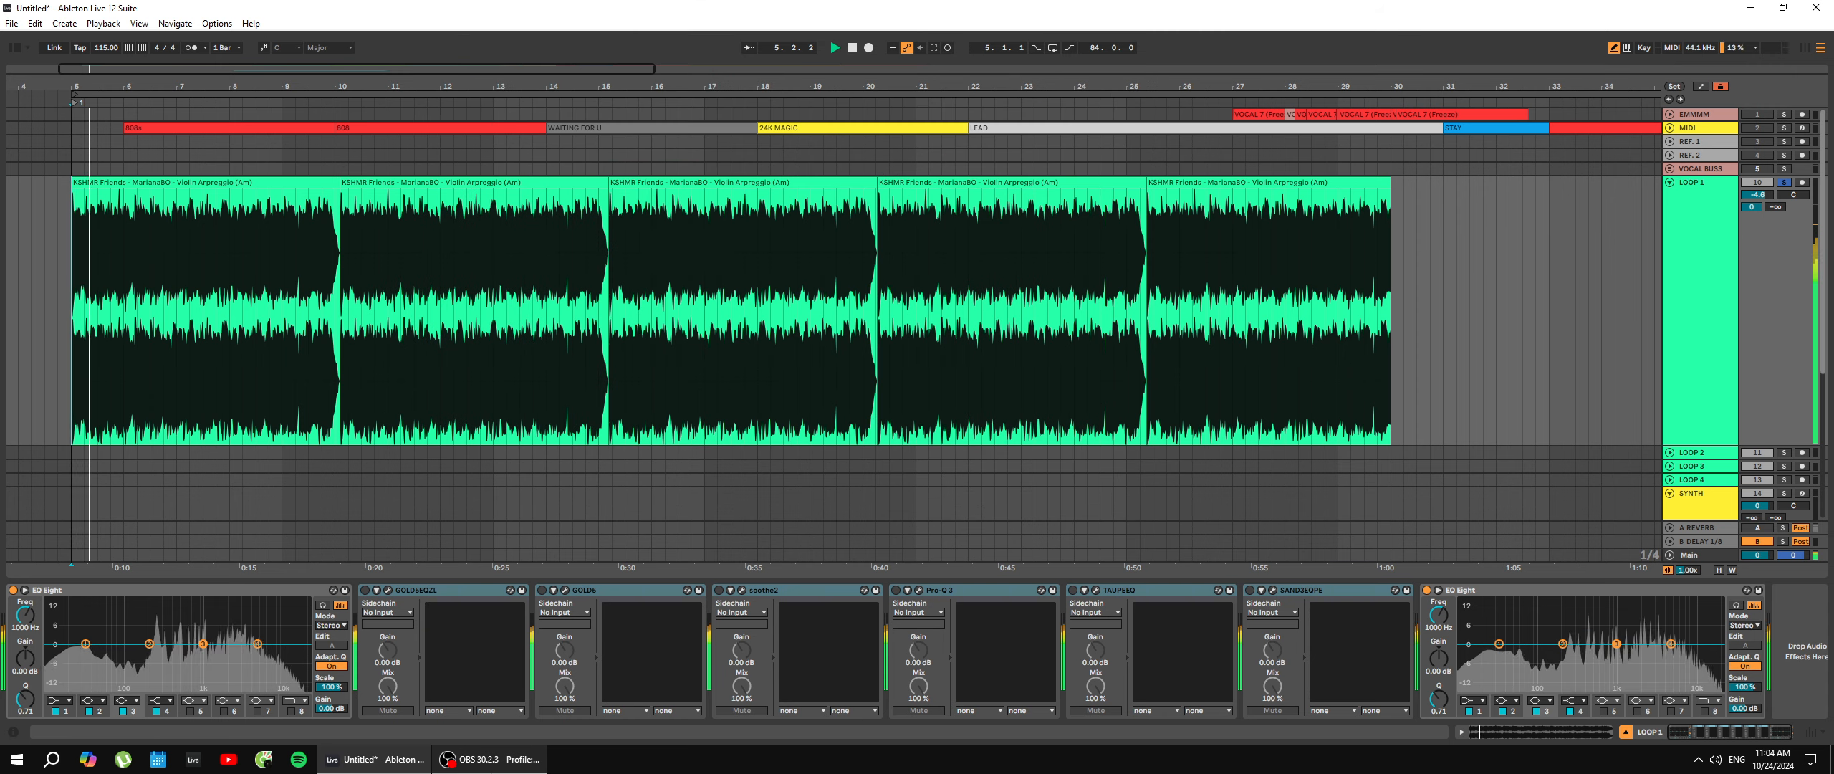
{"action": "left_click", "coordinate": [482, 765]}
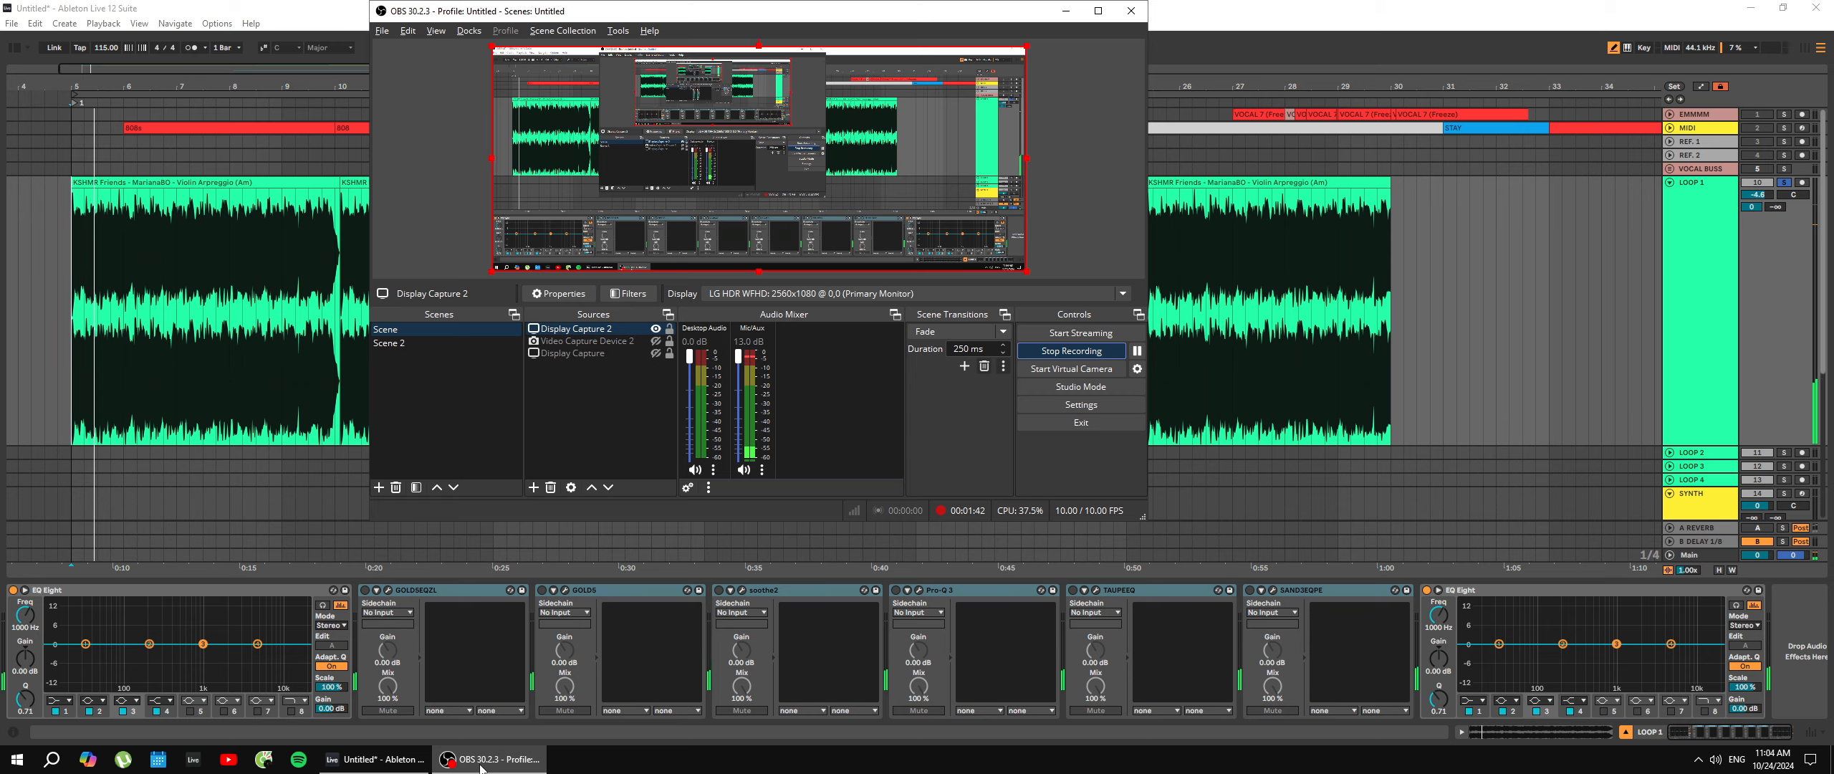
{"action": "left_click", "coordinate": [481, 765]}
Look over SAND3EQPE and the EQ Eight devices at both ends of LOOP 1's device chain.
{"action": "left_click", "coordinate": [1324, 590]}
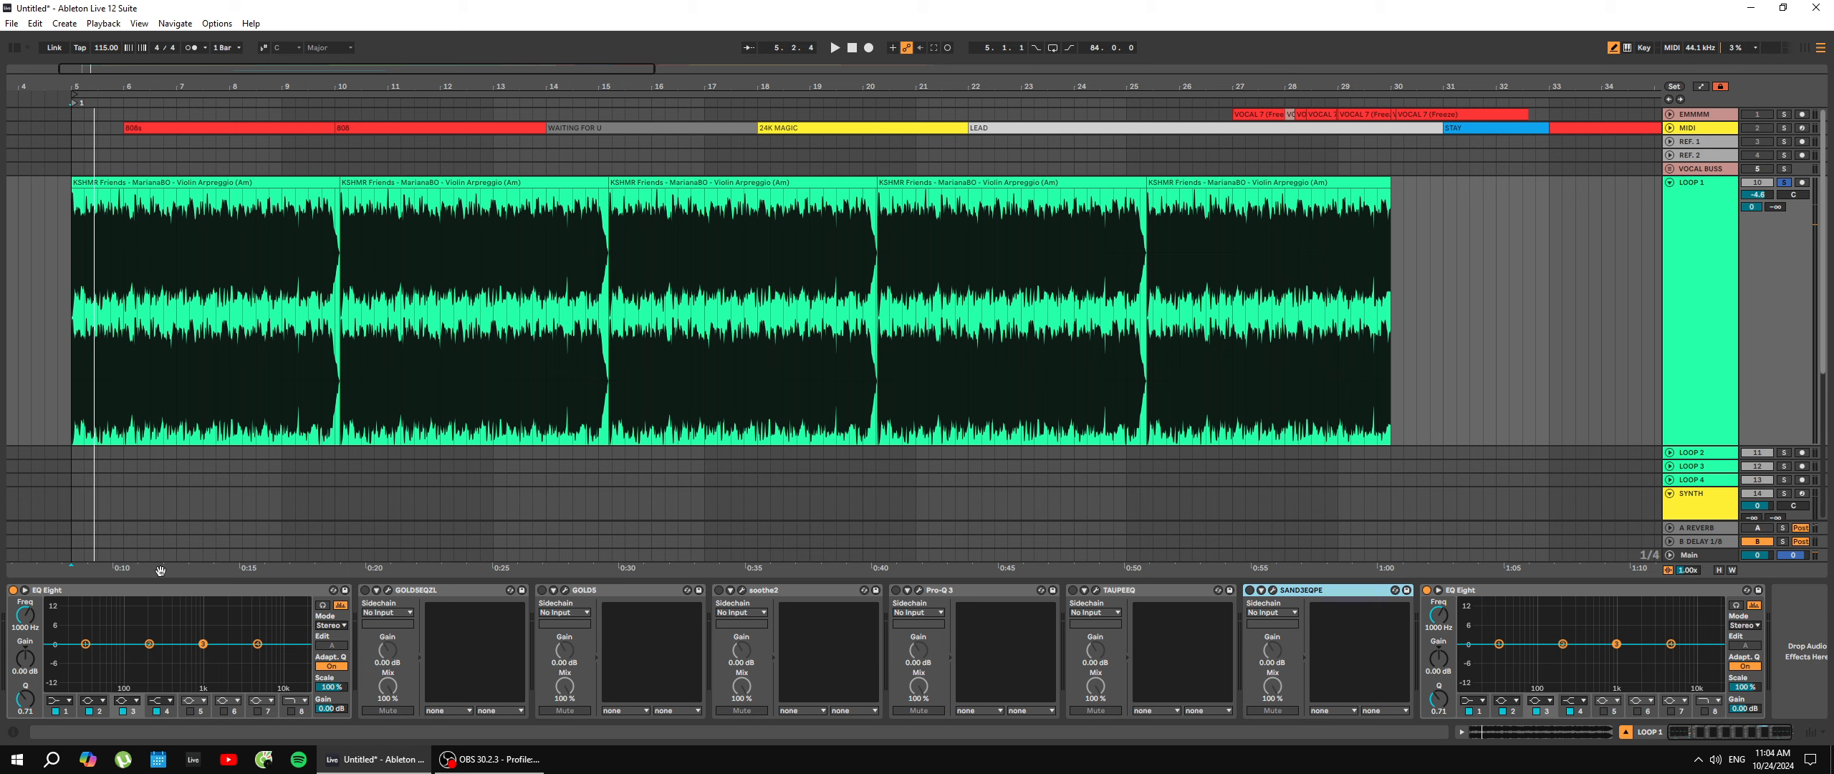
{"action": "left_click", "coordinate": [109, 593]}
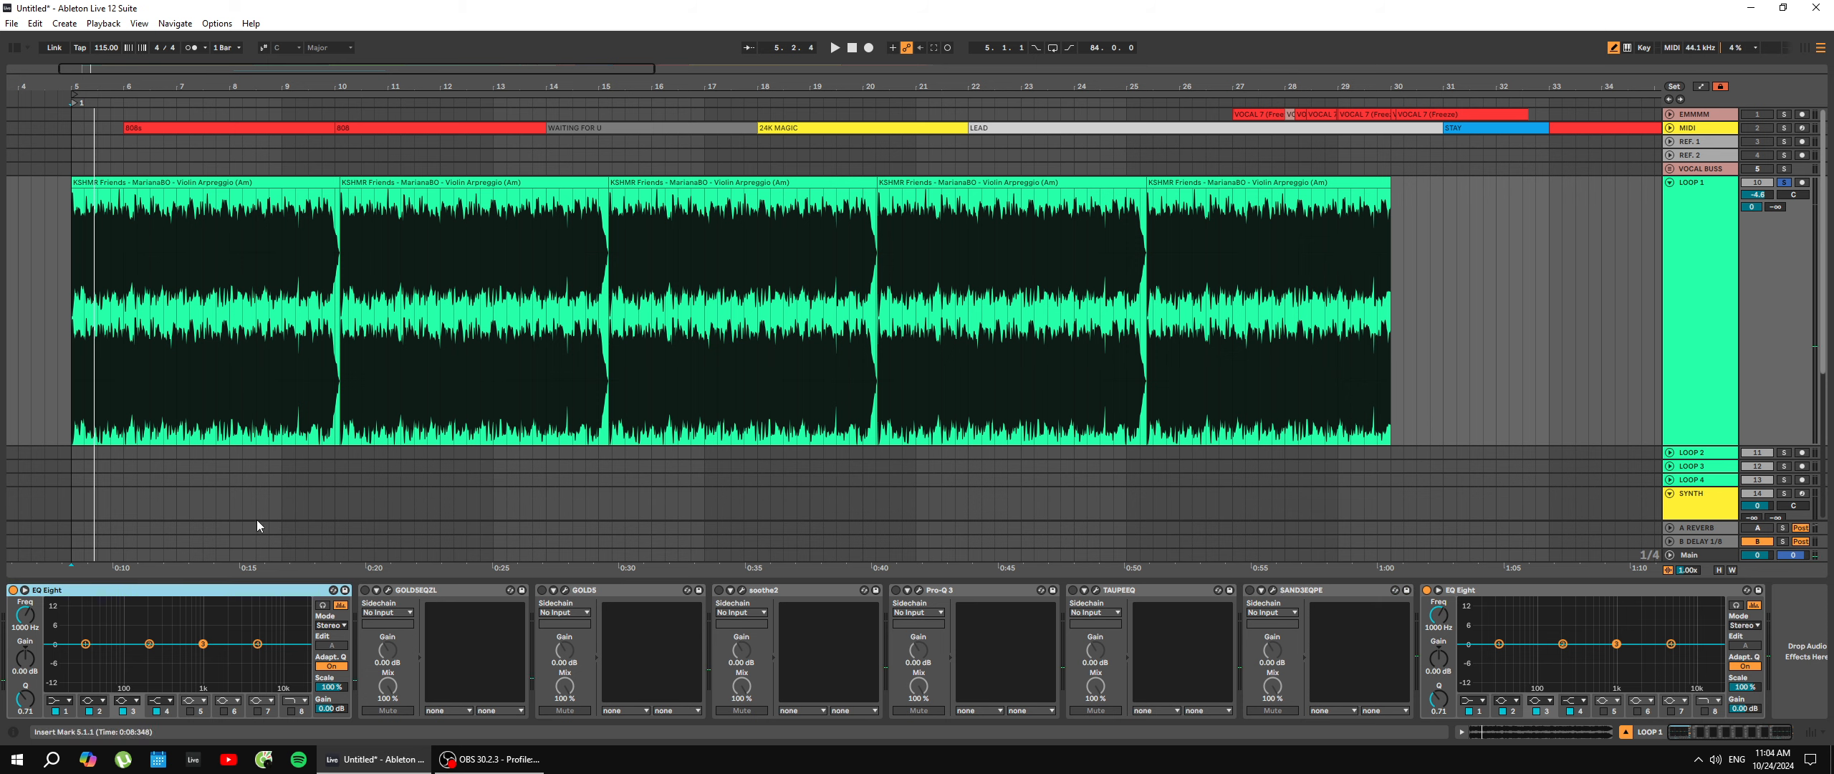
{"action": "left_click", "coordinate": [1505, 593]}
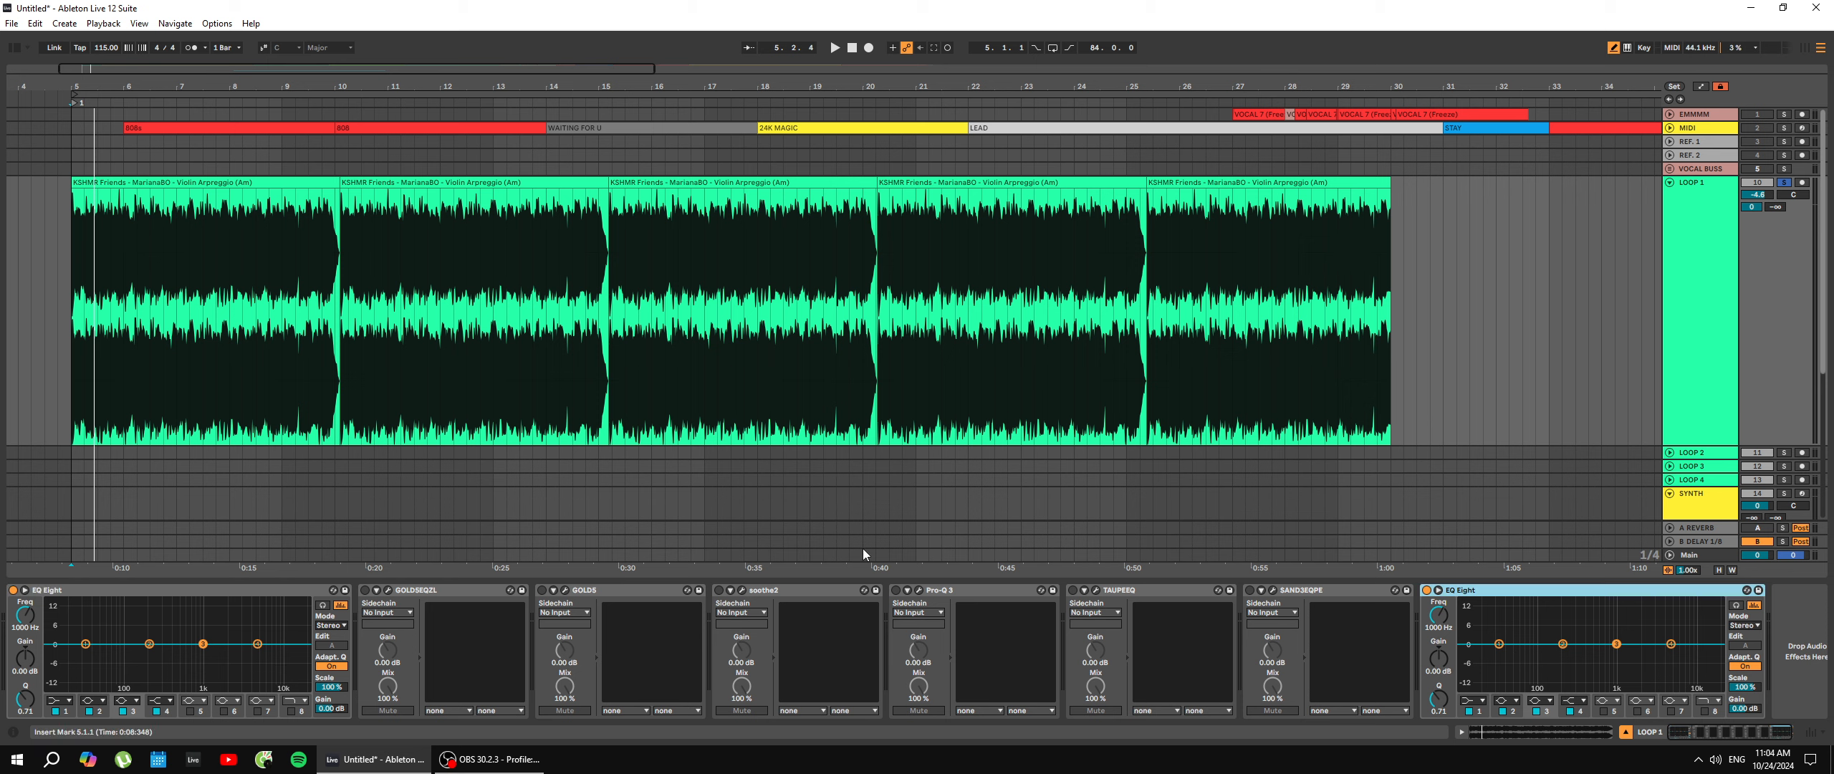
{"action": "left_click", "coordinate": [218, 598]}
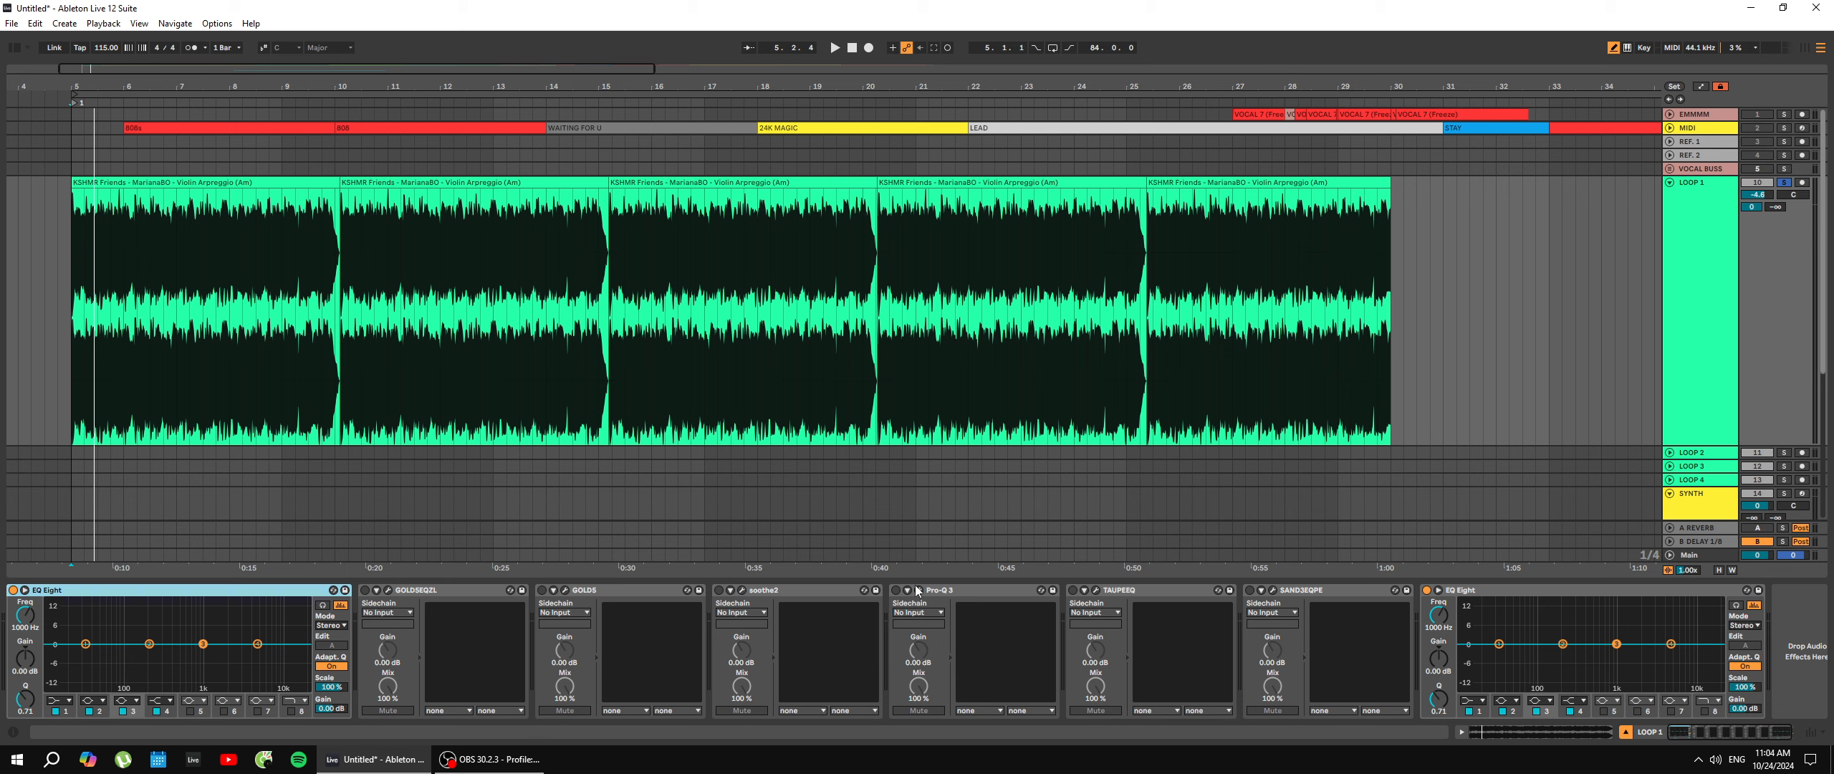
Turn off solo on LOOP 1 and play the loop from bar 5 with the EQ Eight analyzers showing.
{"action": "left_click", "coordinate": [58, 346]}
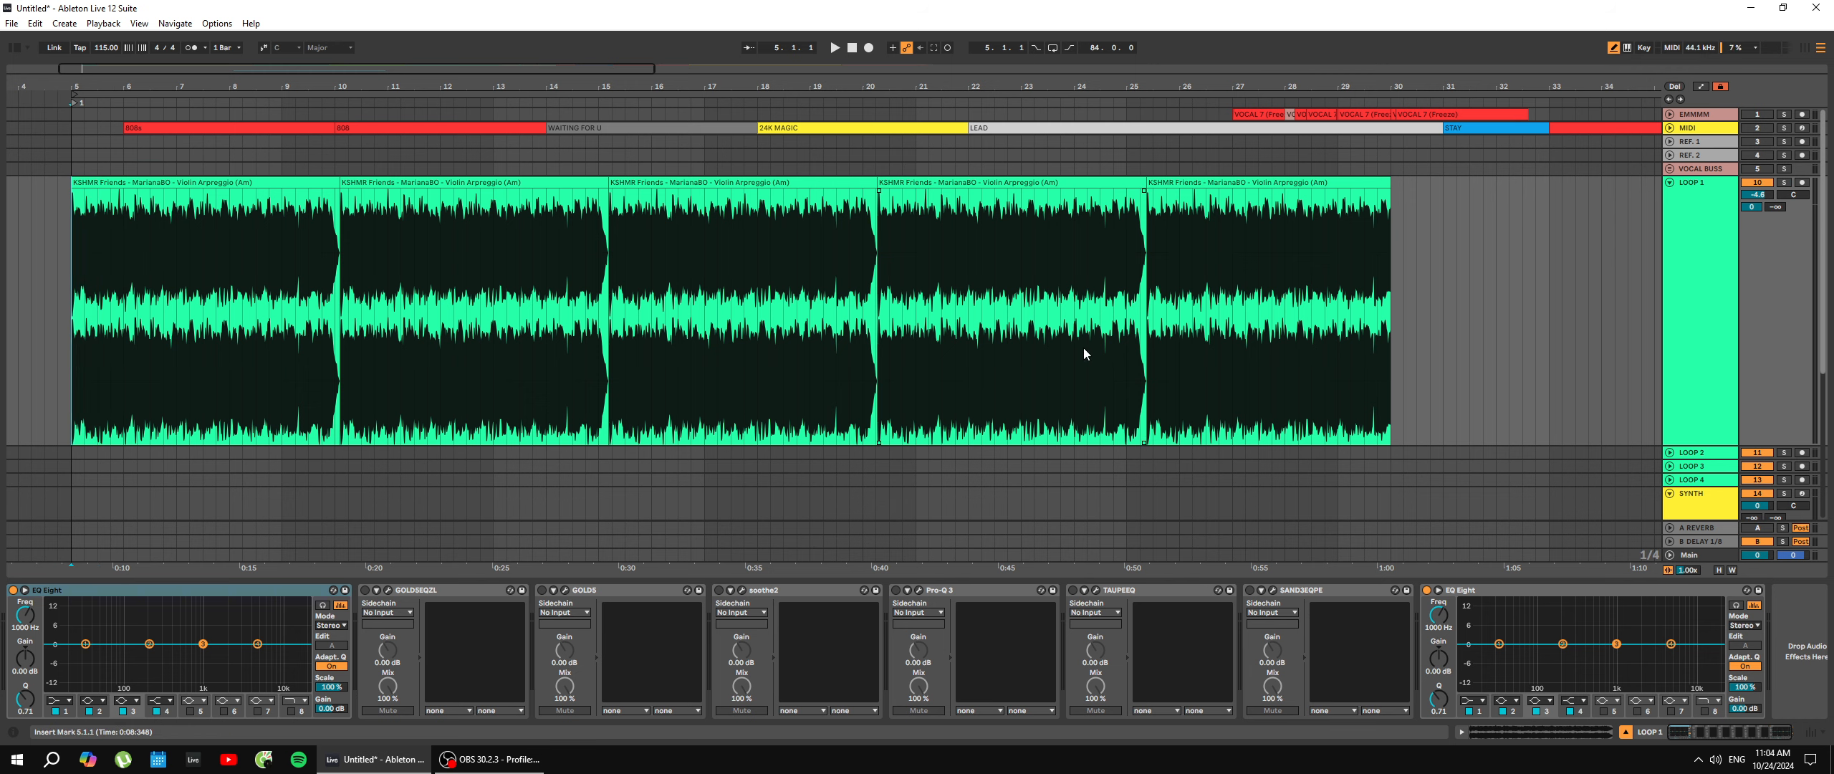
{"action": "key", "text": "space"}
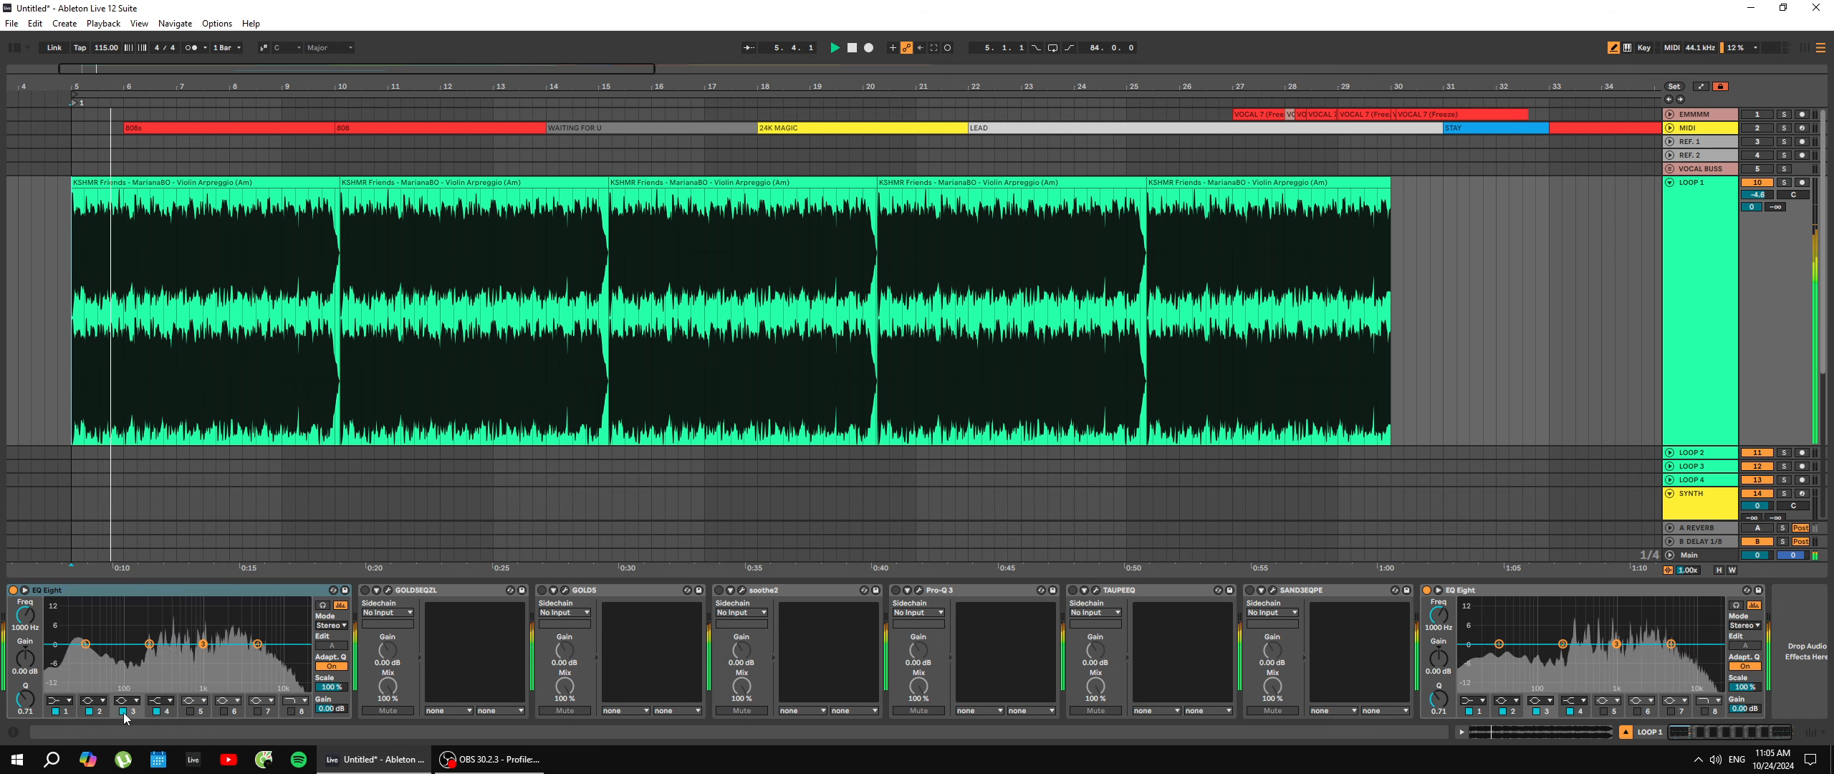
{"action": "key", "text": "space"}
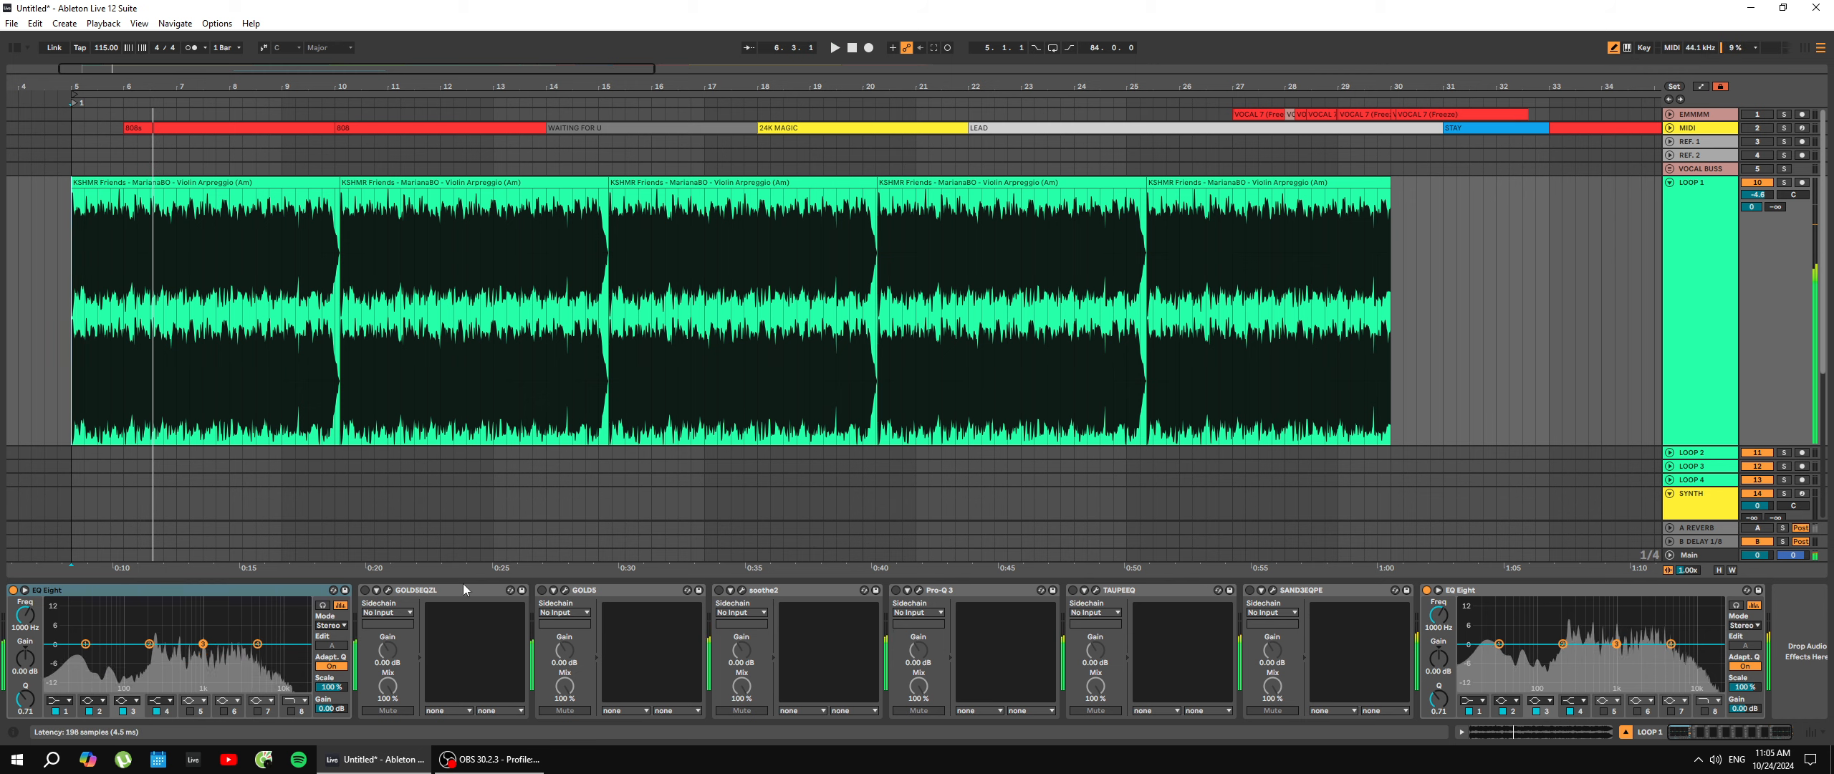
Select the plug-ins from GOLD5EQZL to SAND3EQPE, and highlight the first and last EQ Eight for comparison.
{"action": "left_click", "coordinate": [453, 591], "text": "shift"}
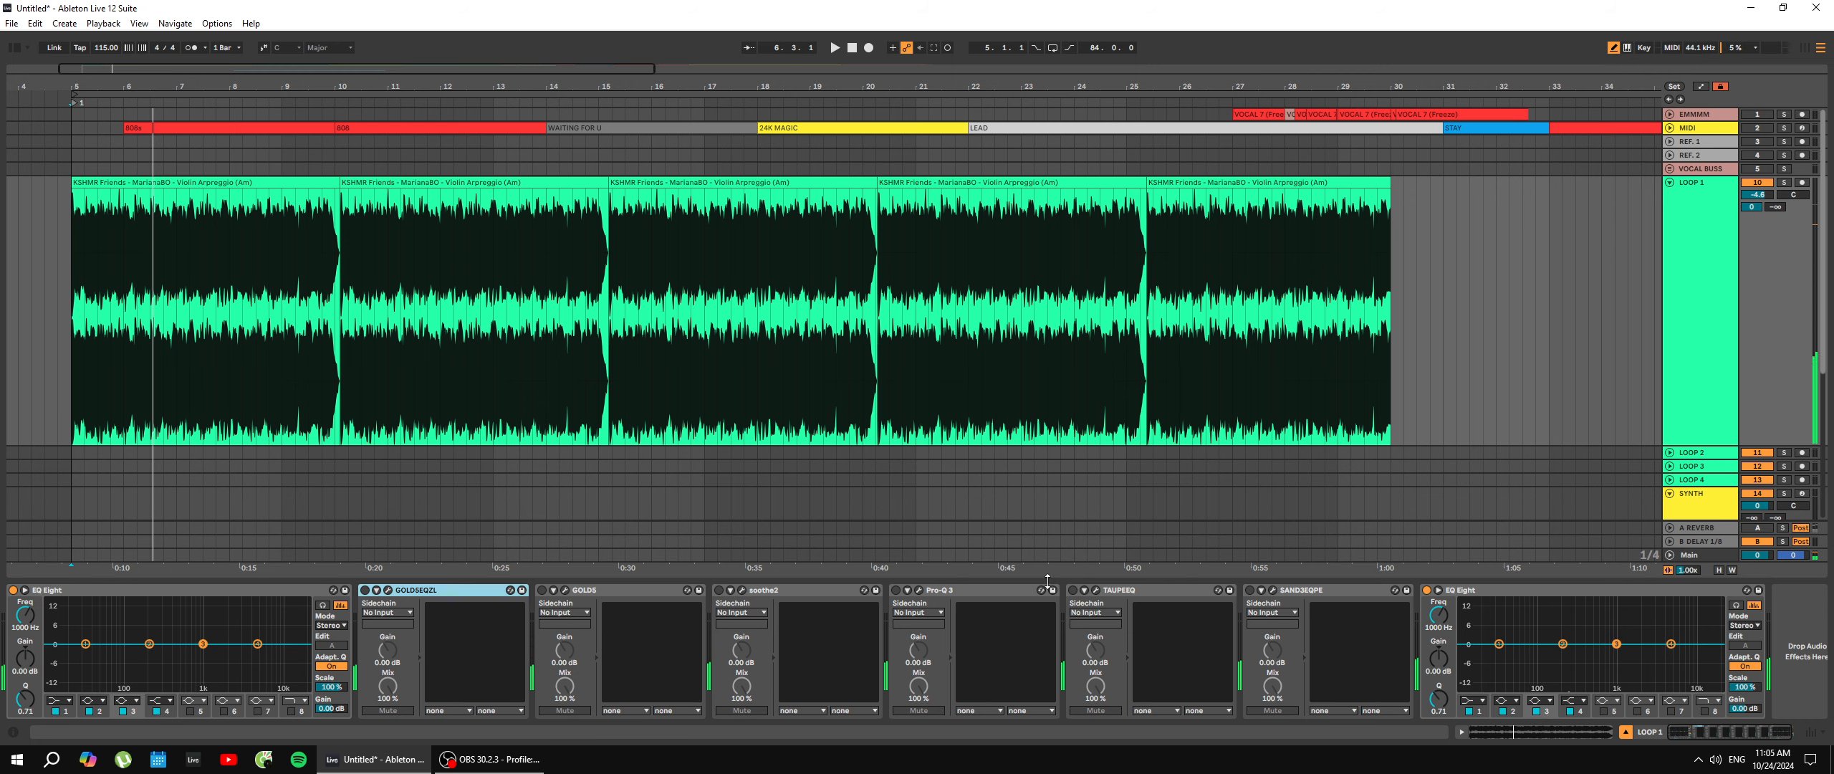
{"action": "left_click", "coordinate": [1316, 590], "text": "shift"}
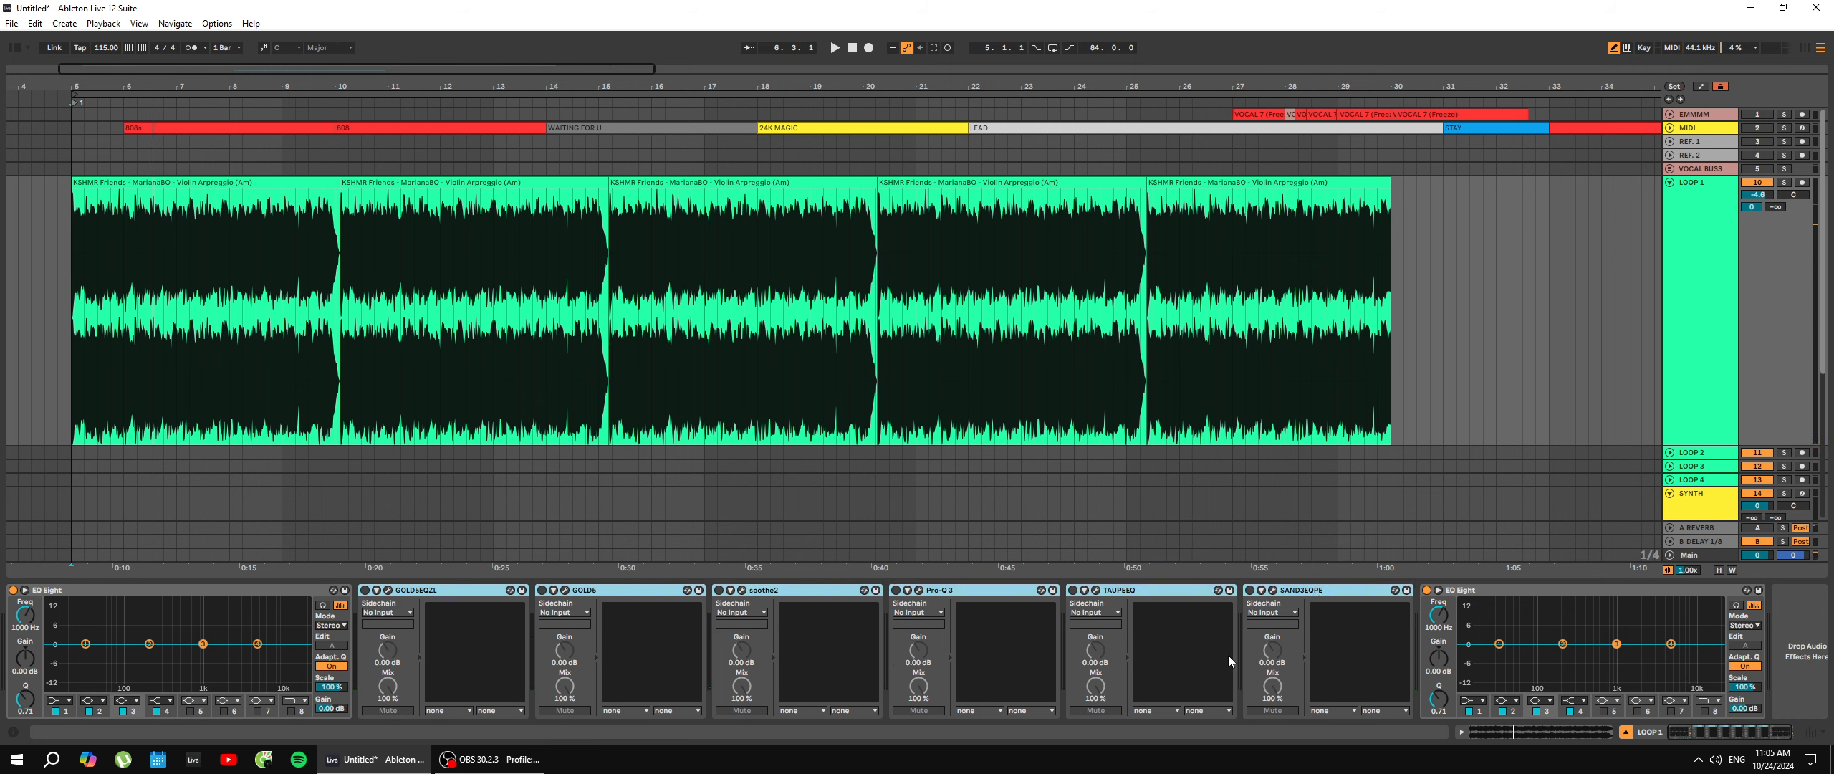
{"action": "left_click", "coordinate": [218, 589]}
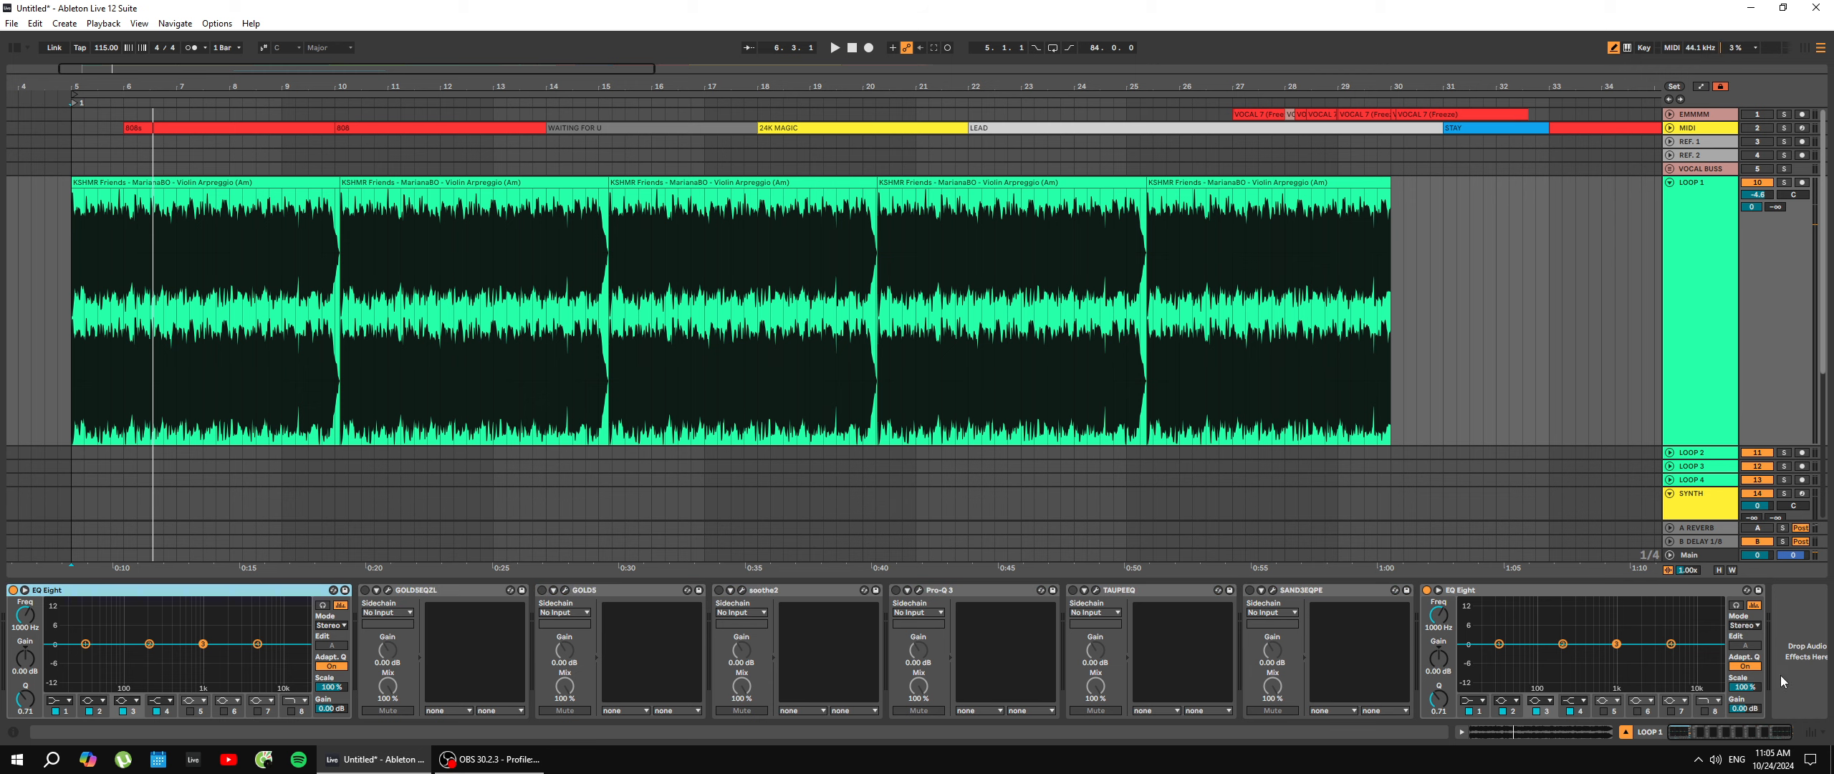
{"action": "left_click", "coordinate": [1587, 593]}
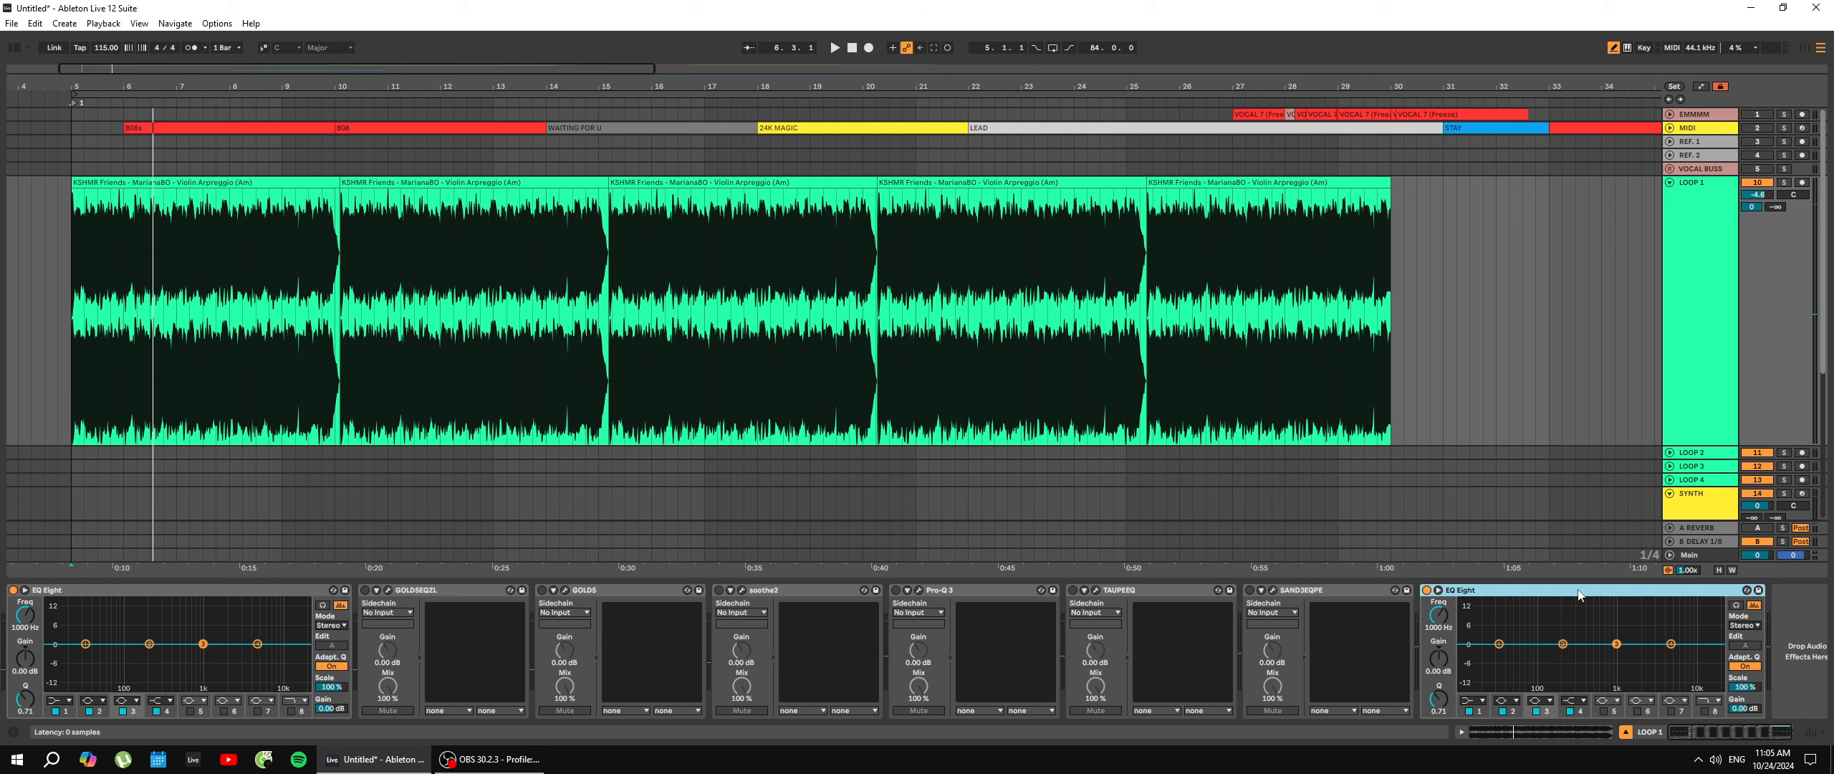
{"action": "left_click", "coordinate": [236, 593]}
{"action": "left_click", "coordinate": [1513, 597]}
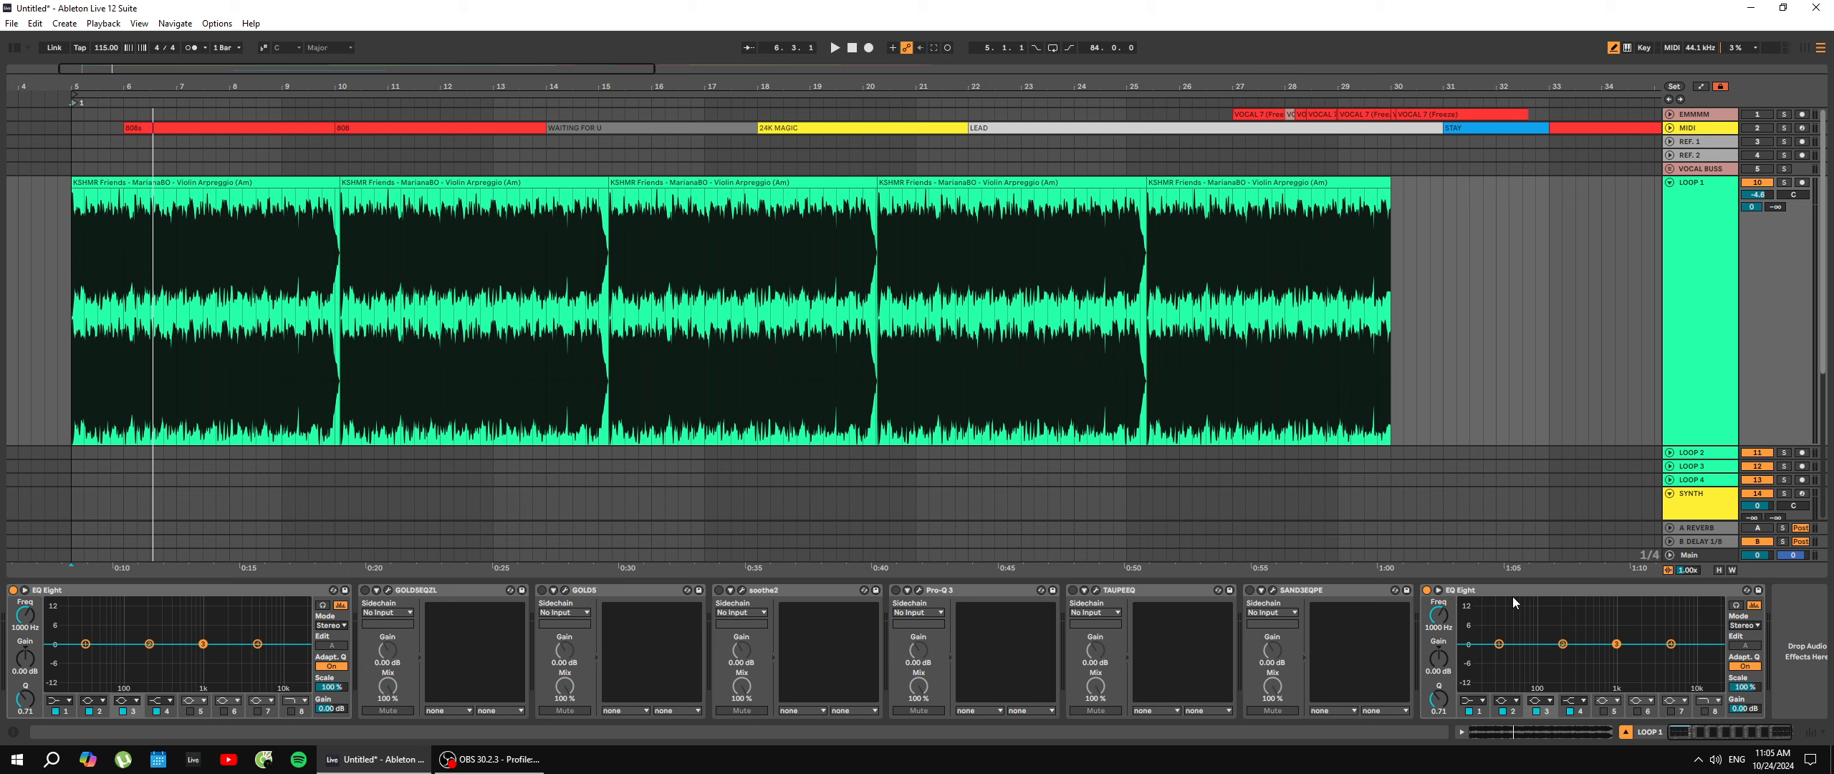
Open the GOLD5EQZL plug-in window and move it clear of the device chain.
{"action": "left_click", "coordinate": [441, 600]}
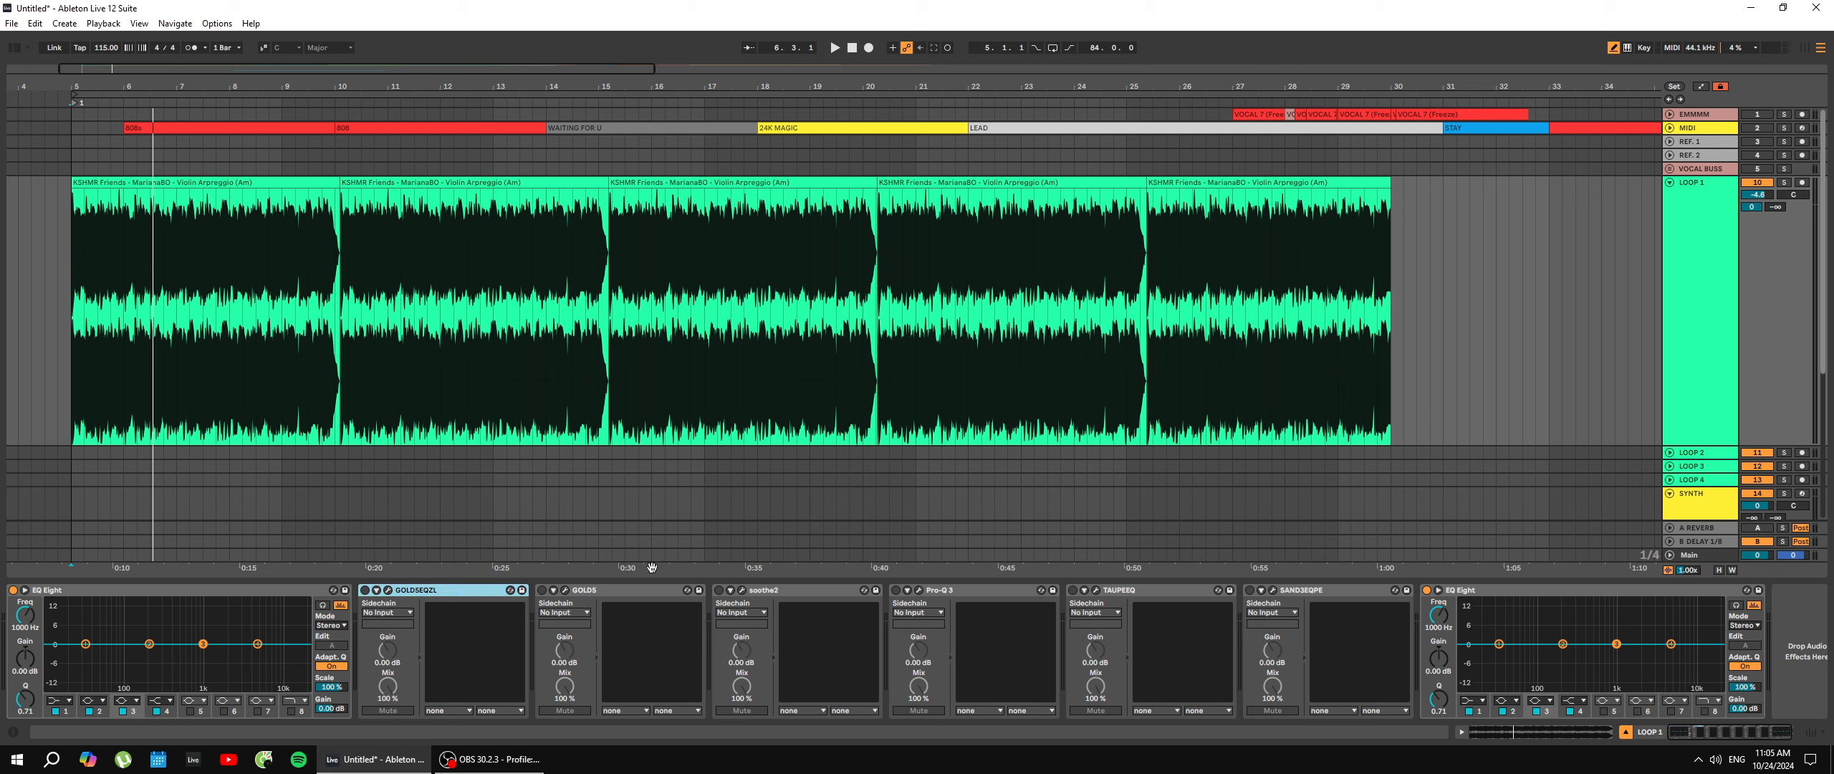
{"action": "left_click", "coordinate": [631, 593], "text": "shift"}
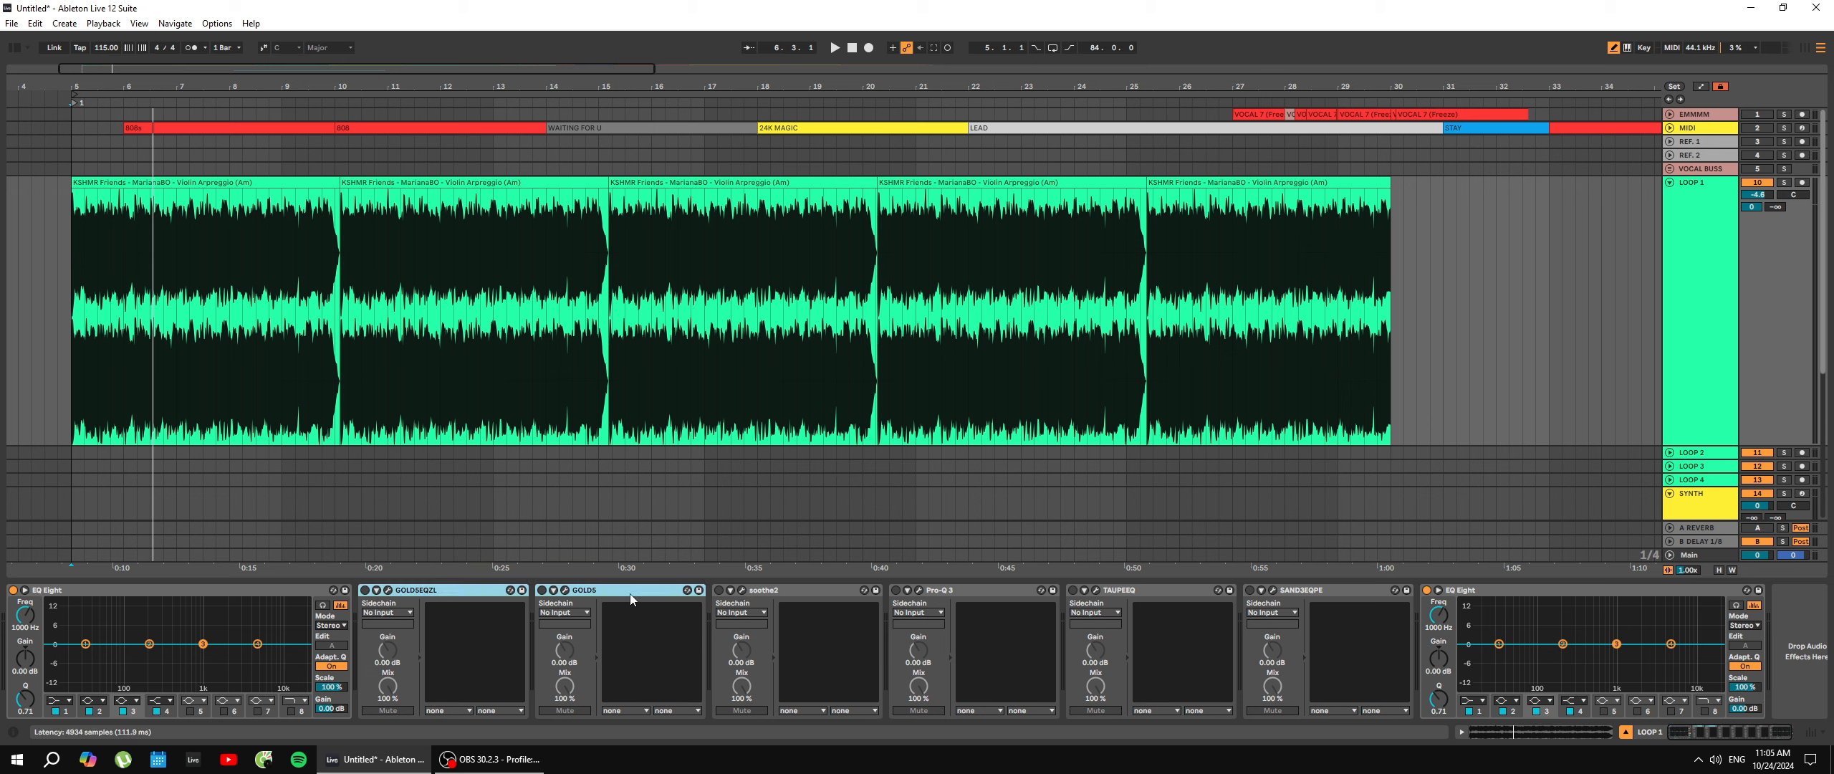
{"action": "left_click", "coordinate": [388, 597]}
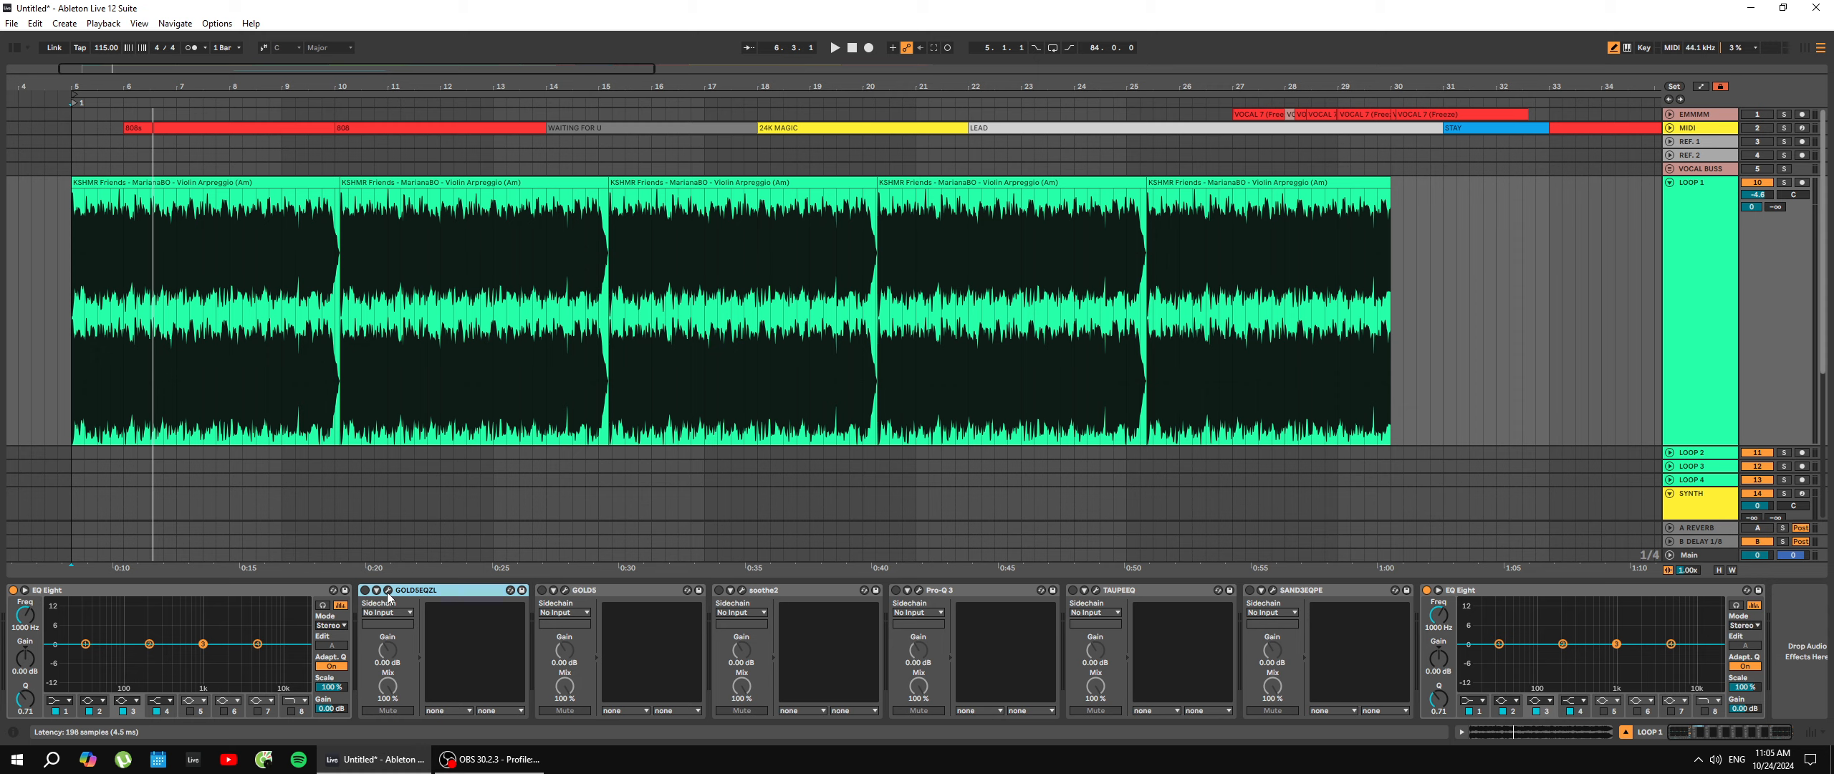
{"action": "left_click", "coordinate": [388, 592]}
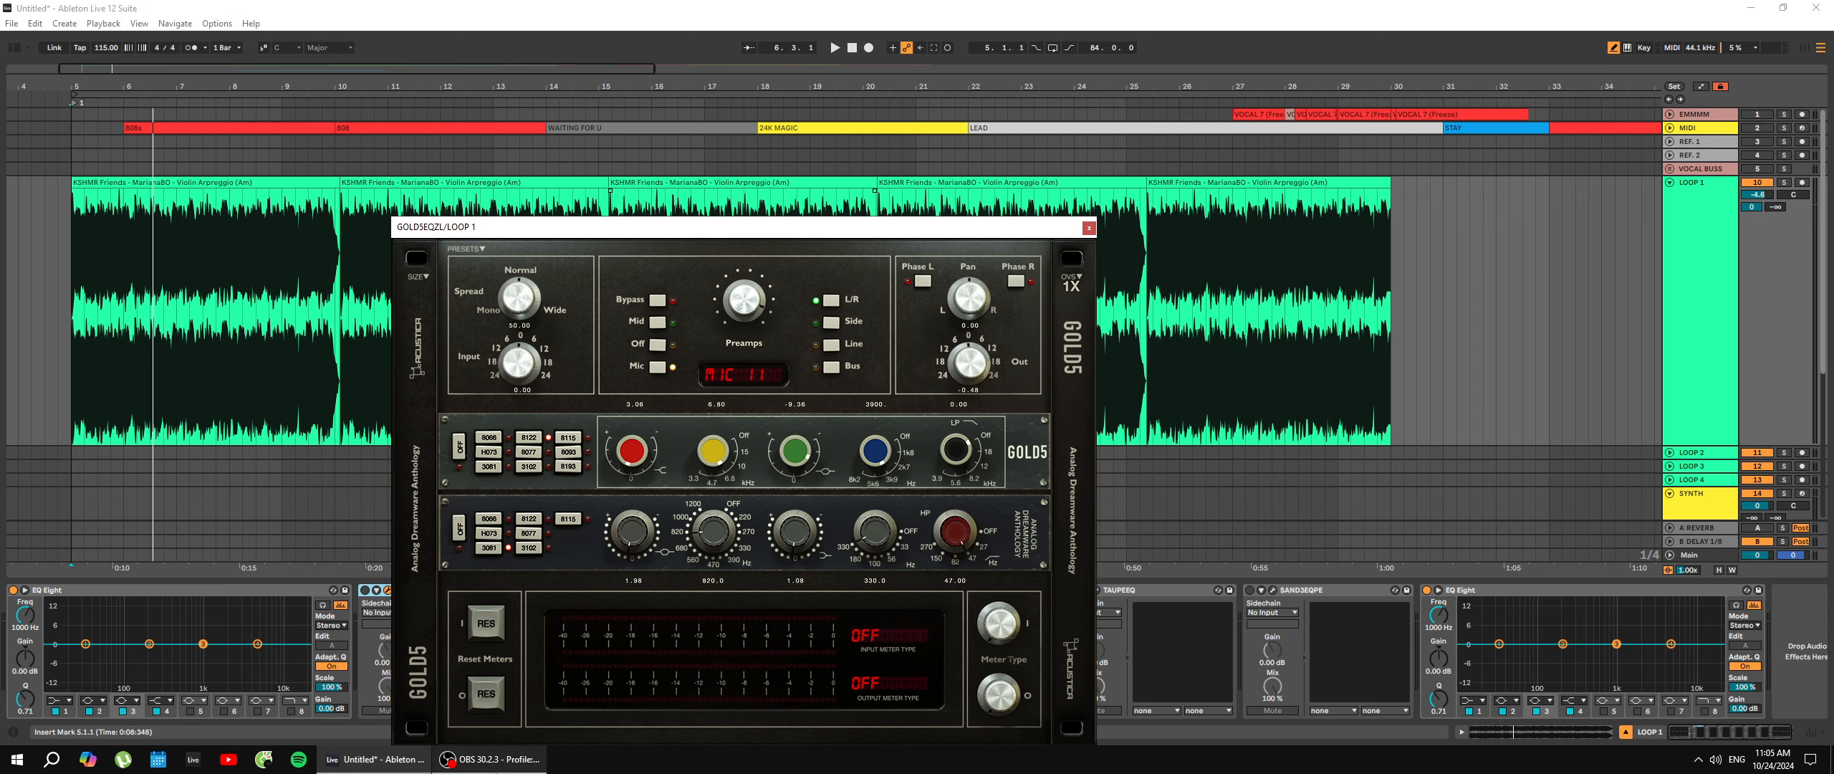
{"action": "left_click", "coordinate": [496, 771]}
{"action": "left_click", "coordinate": [496, 771]}
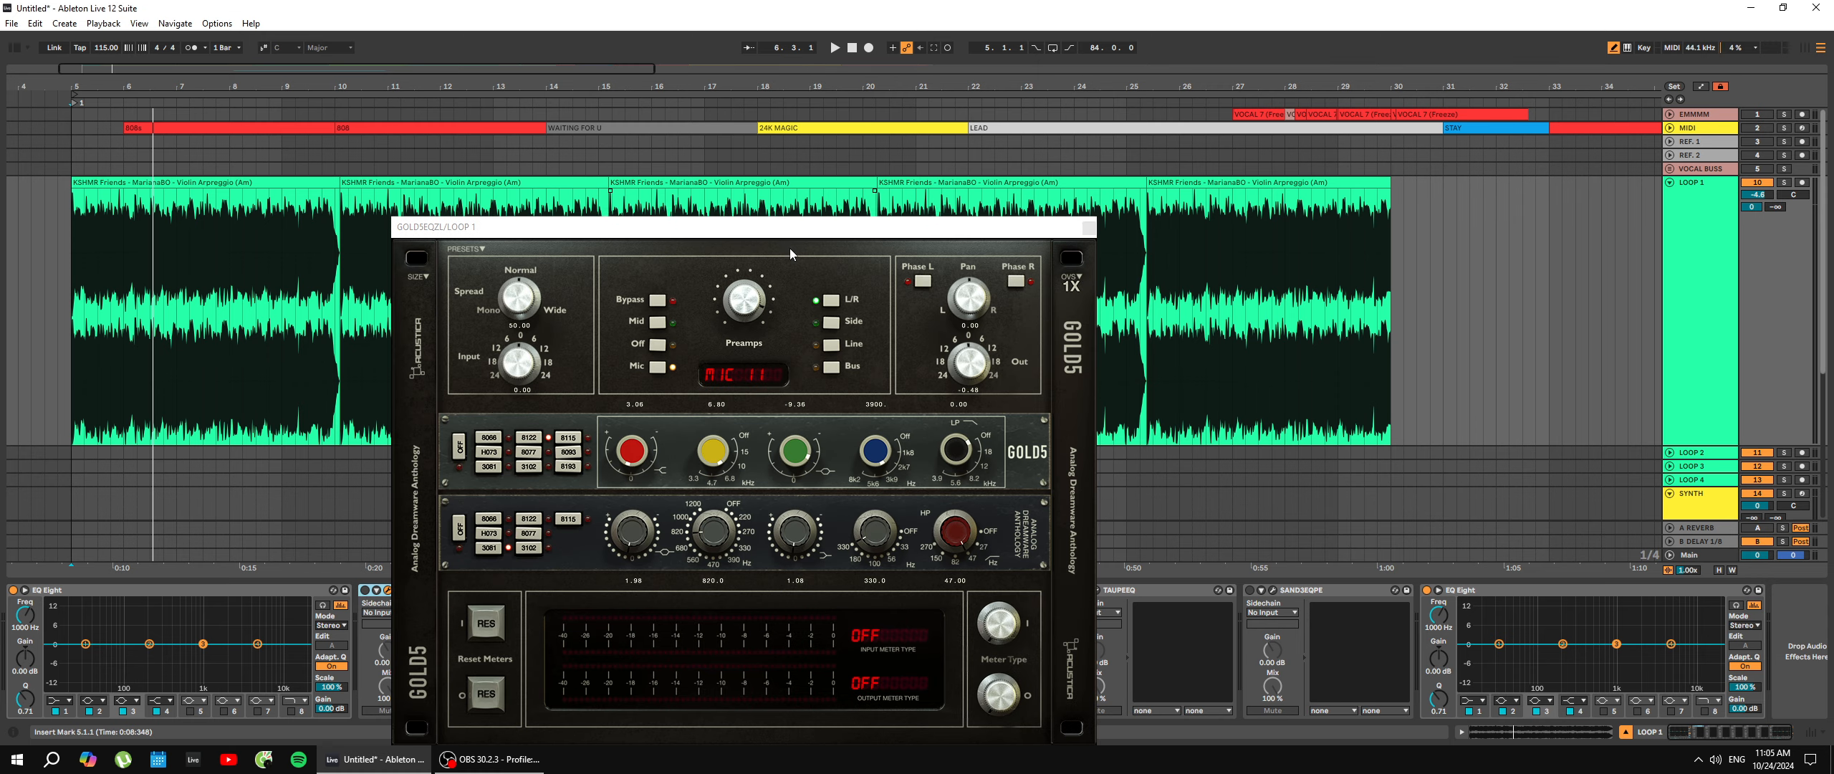
{"action": "left_click_drag", "start_coordinate": [790, 226], "coordinate": [819, 54]}
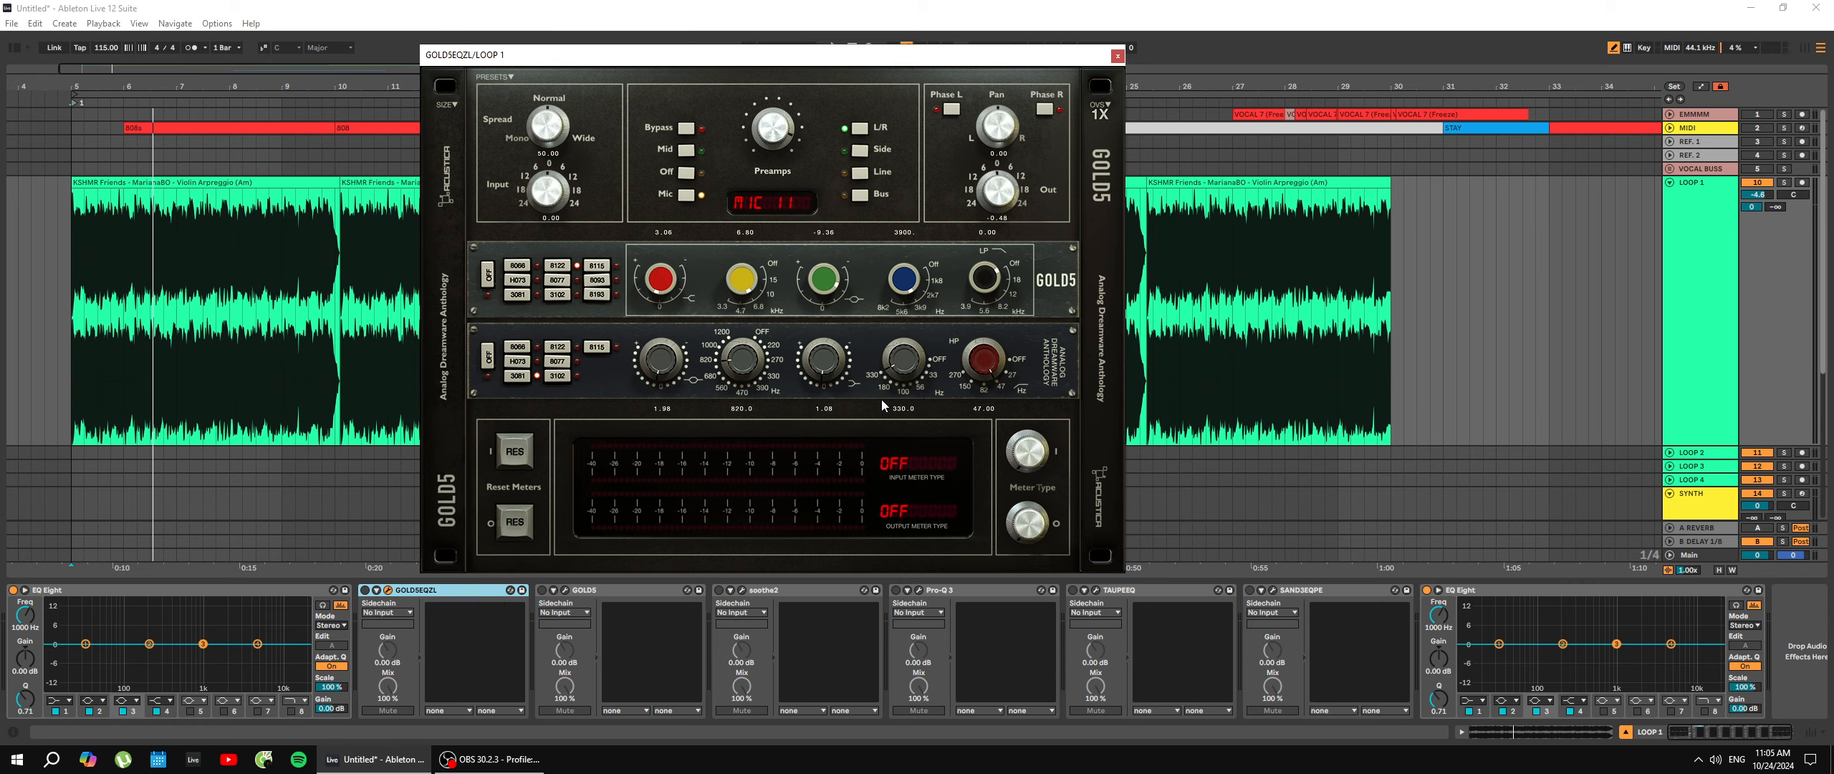
Look over the preamp, EQ and meter sections of GOLD5EQZL, shifting its window around to check the device chain behind it.
{"action": "left_click_drag", "start_coordinate": [934, 61], "coordinate": [1230, 100]}
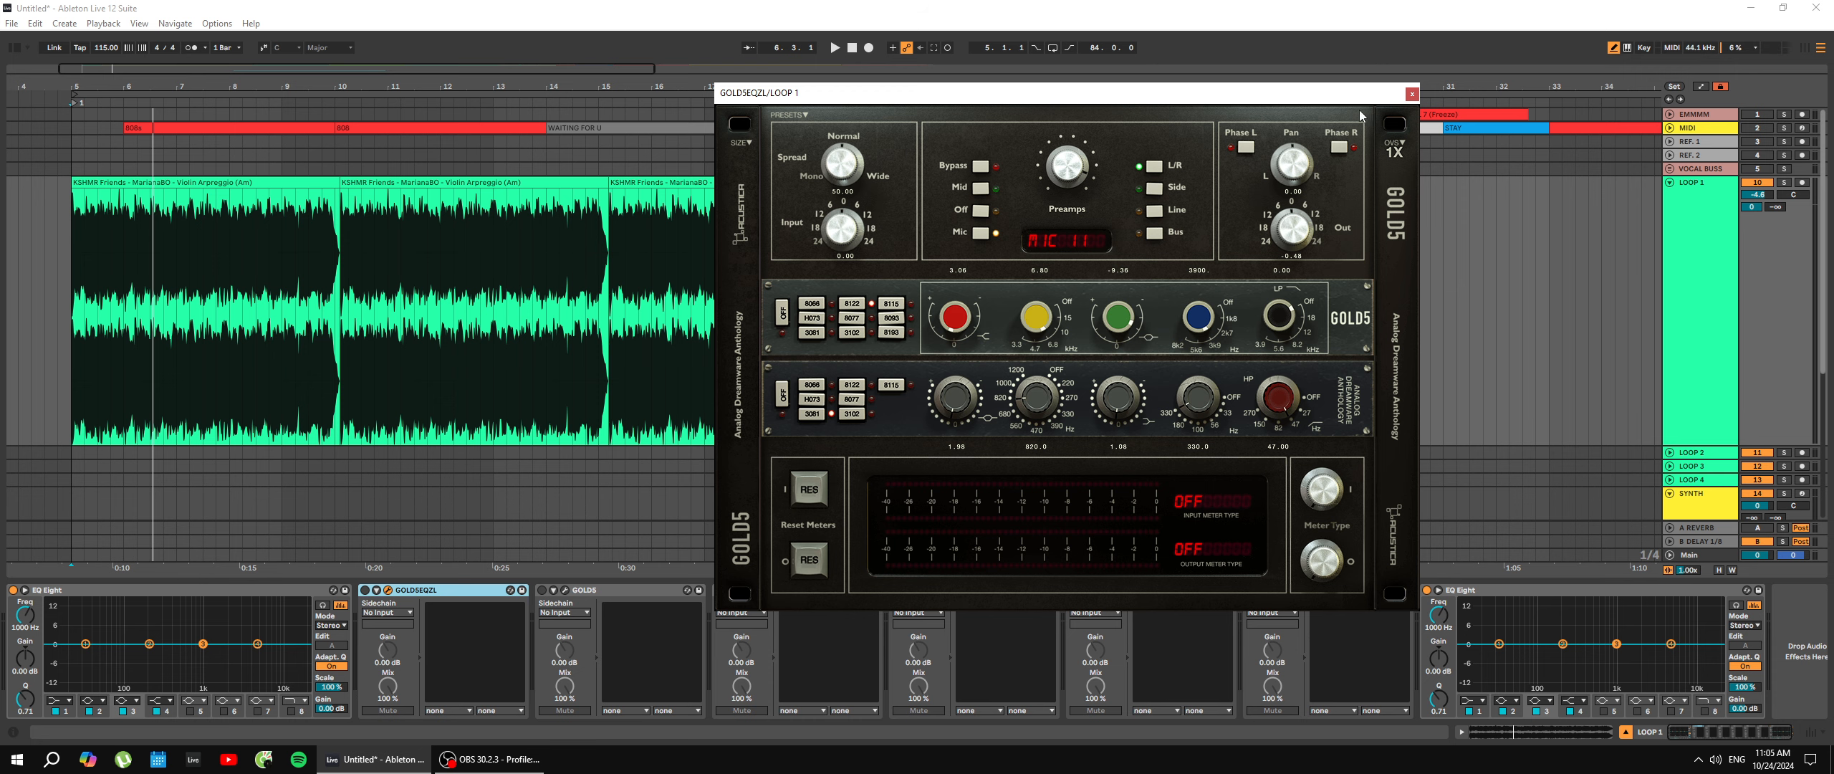
{"action": "mouse_move", "coordinate": [1329, 101]}
{"action": "left_mouse_down"}
{"action": "mouse_move", "coordinate": [1330, 71]}
{"action": "mouse_move", "coordinate": [1313, 77]}
{"action": "left_mouse_up"}
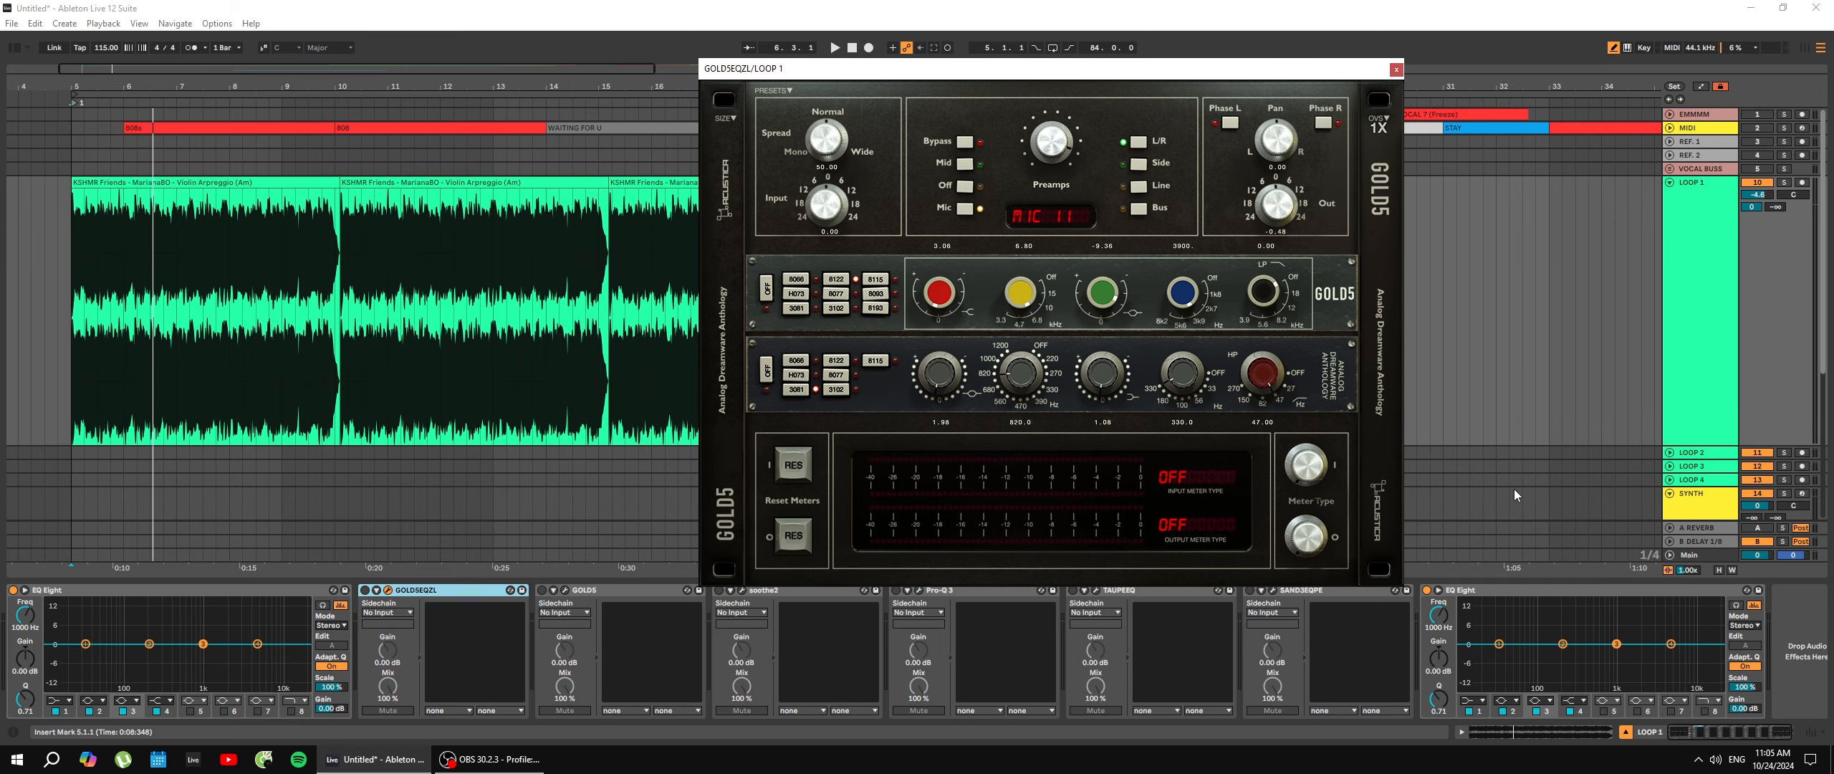
{"action": "left_click_drag", "start_coordinate": [1078, 76], "coordinate": [842, 128]}
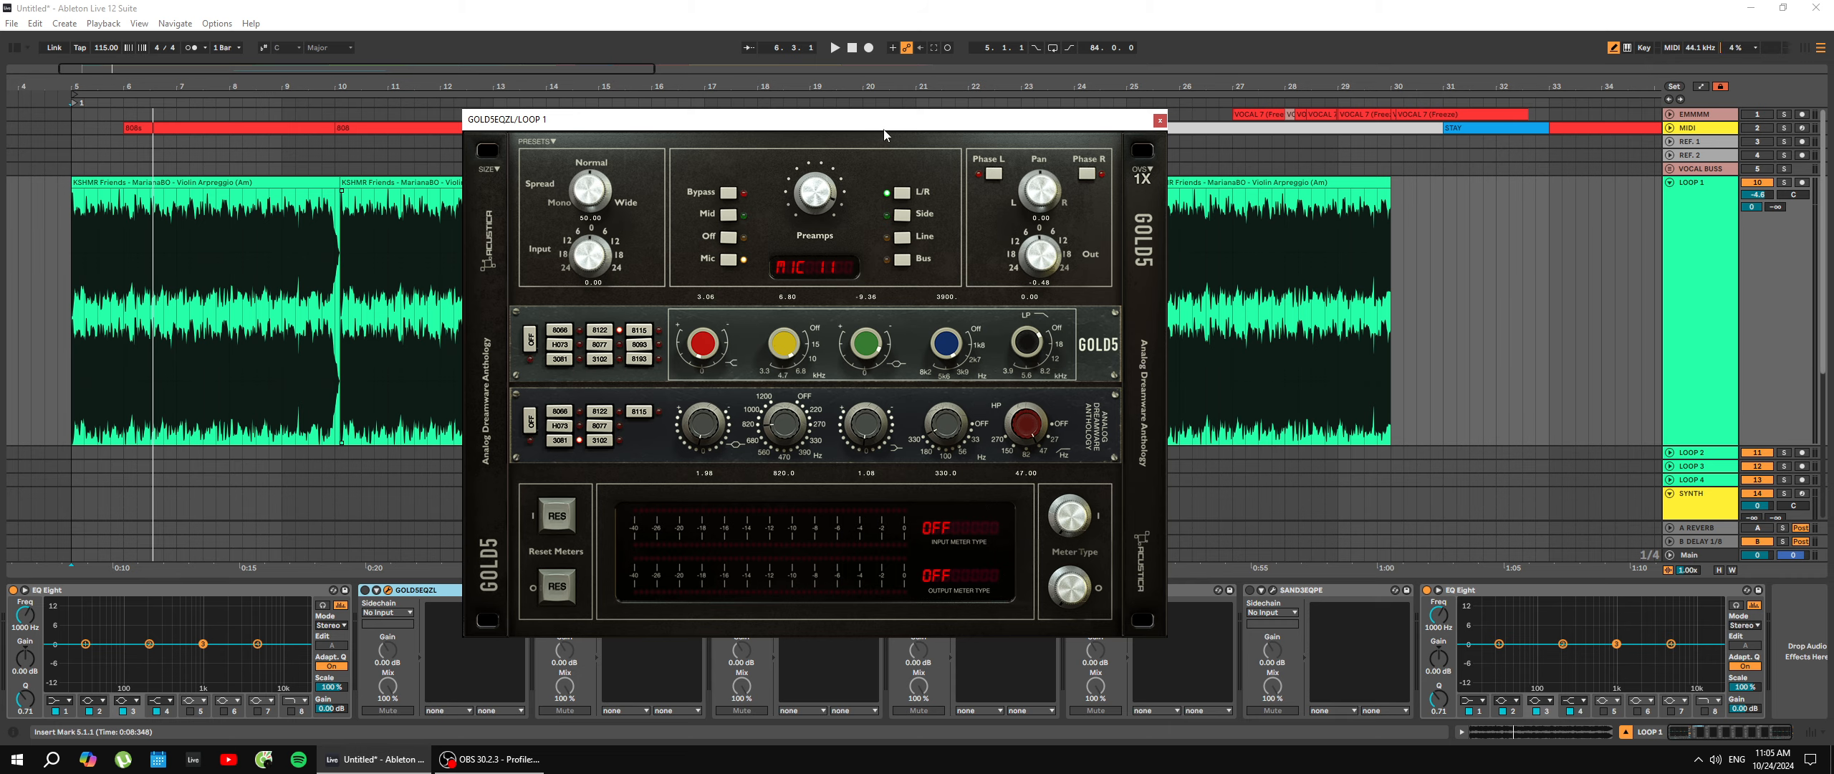
{"action": "left_click_drag", "start_coordinate": [886, 120], "coordinate": [1209, 145]}
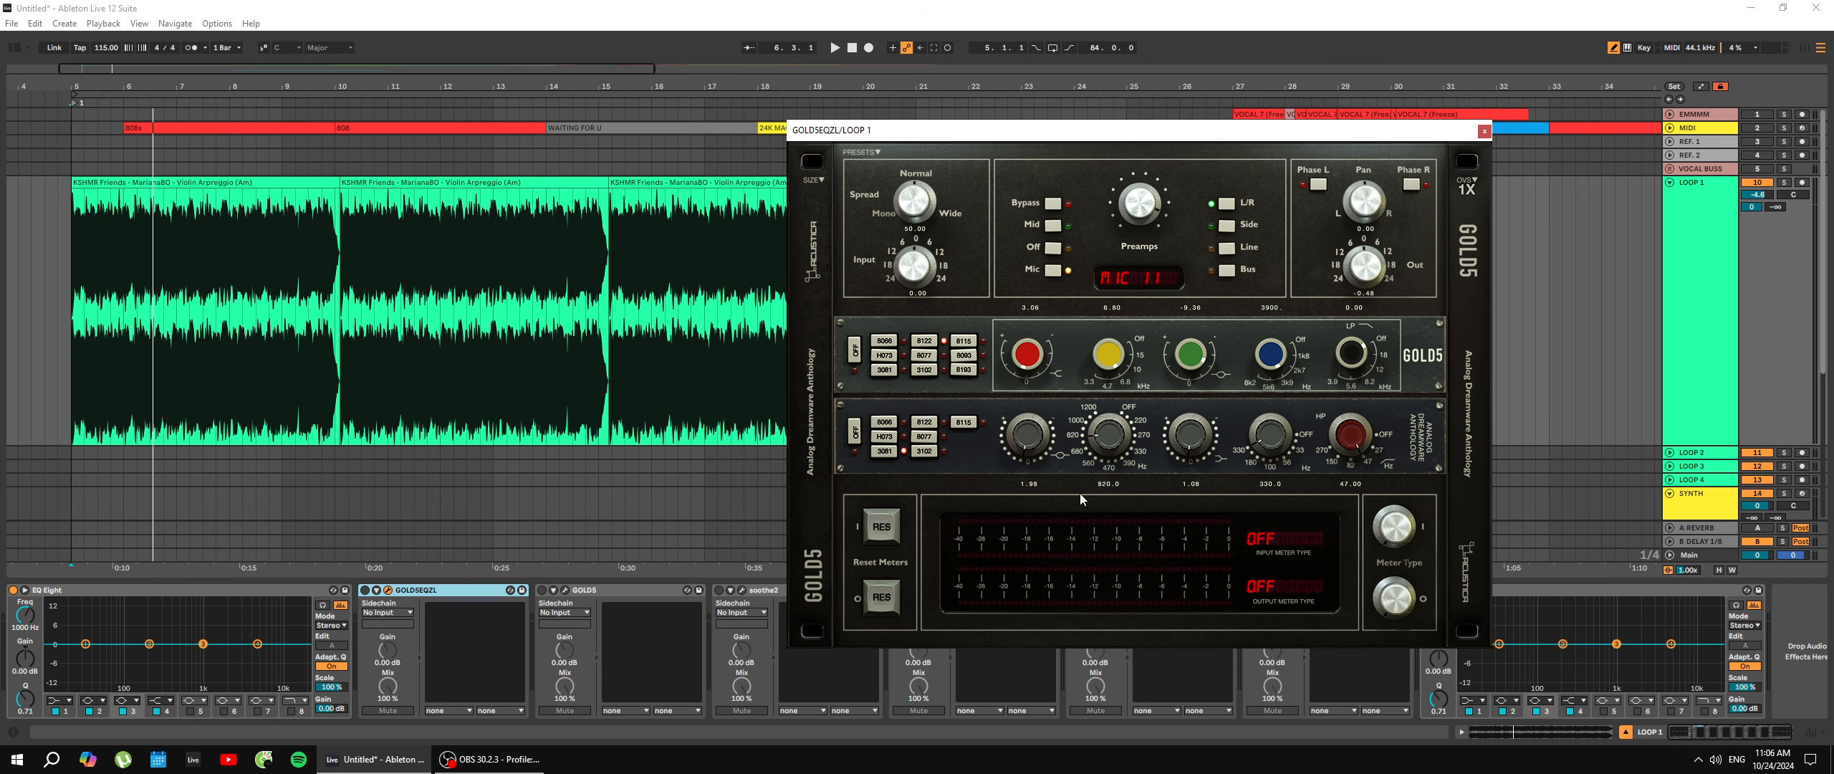
{"action": "left_click_drag", "start_coordinate": [1324, 136], "coordinate": [1078, 211]}
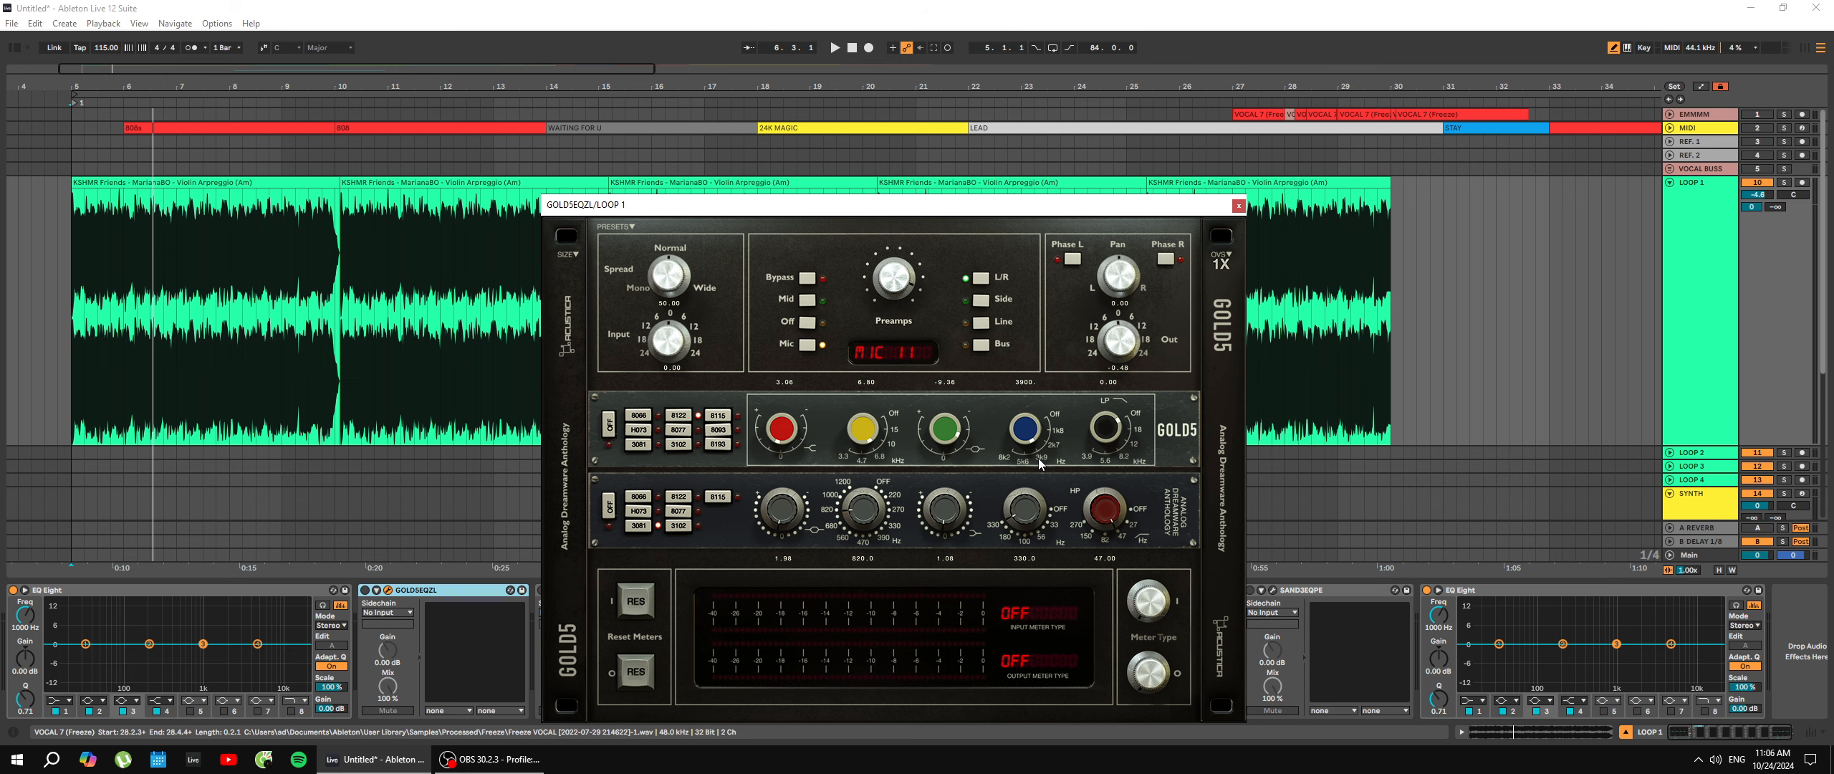
Play LOOP 1 briefly from bar 5 and stop.
{"action": "left_click", "coordinate": [74, 291]}
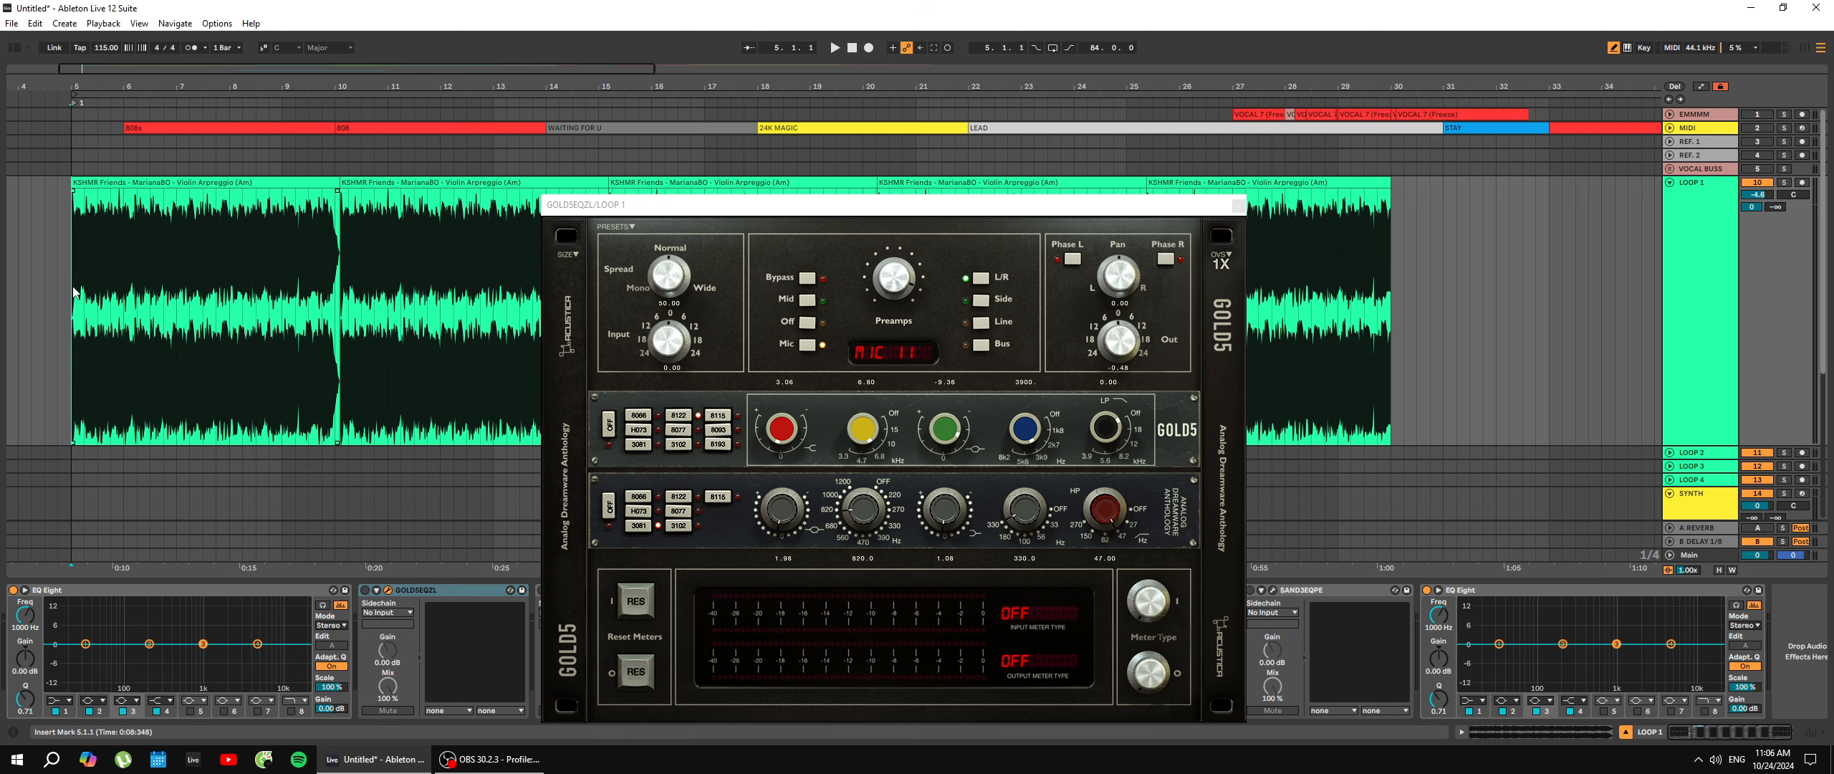
{"action": "scroll", "coordinate": [74, 292], "scroll_direction": "down", "scroll_amount": 1}
{"action": "key", "text": "space"}
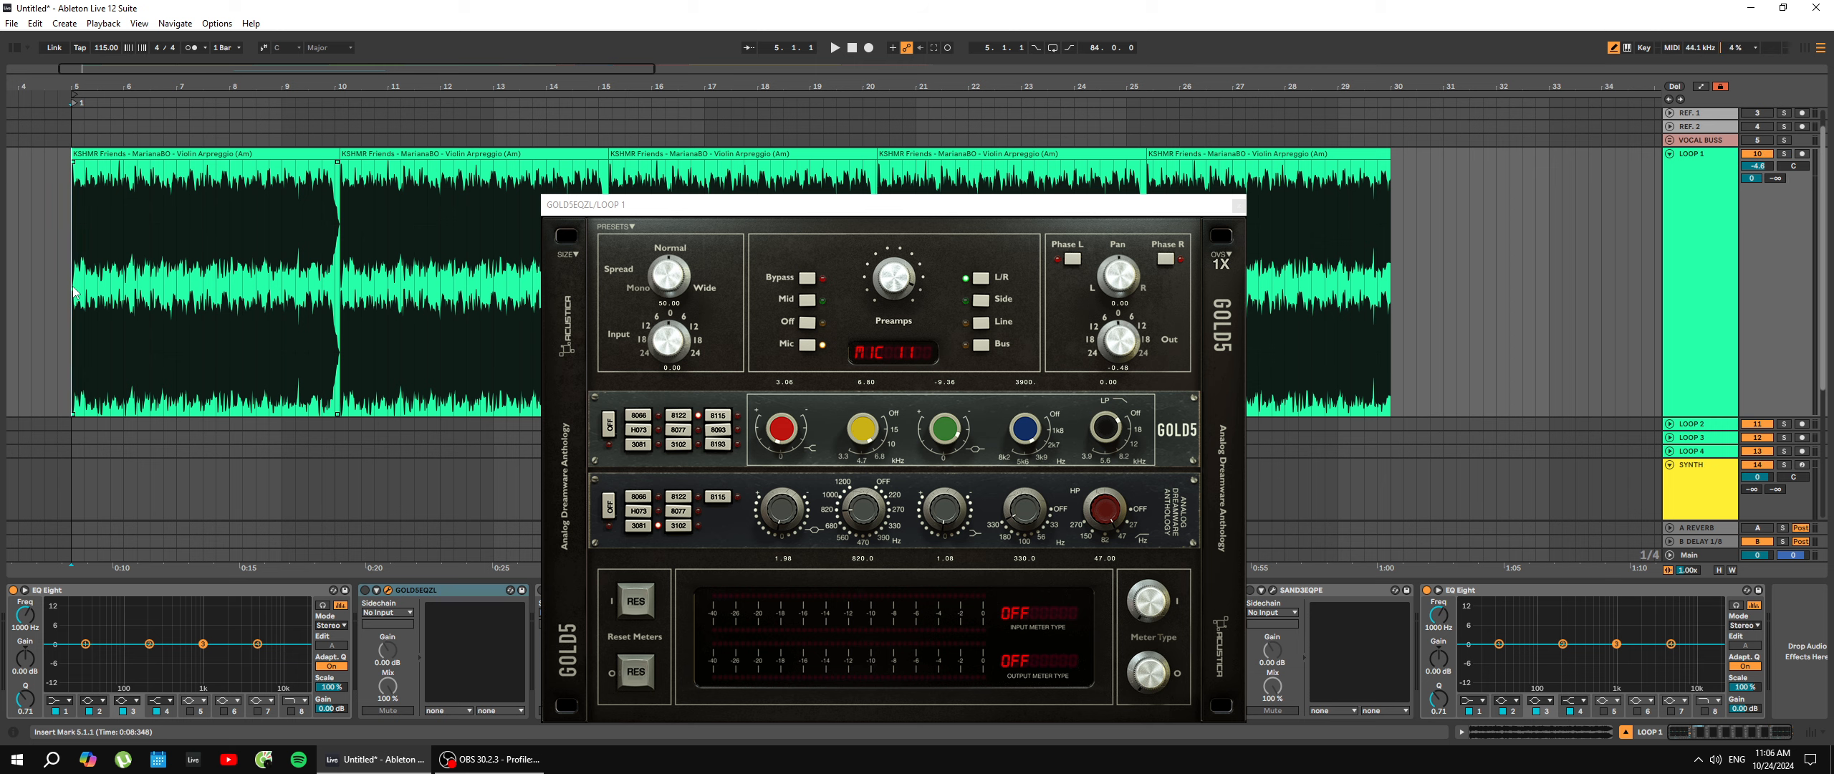
{"action": "key", "text": "space"}
Highlight the first LOOP 1 clip from 4.4.1 to 10.1.1 and then its opening bar, and return the insert marker to bar 5.
{"action": "left_click", "coordinate": [66, 252]}
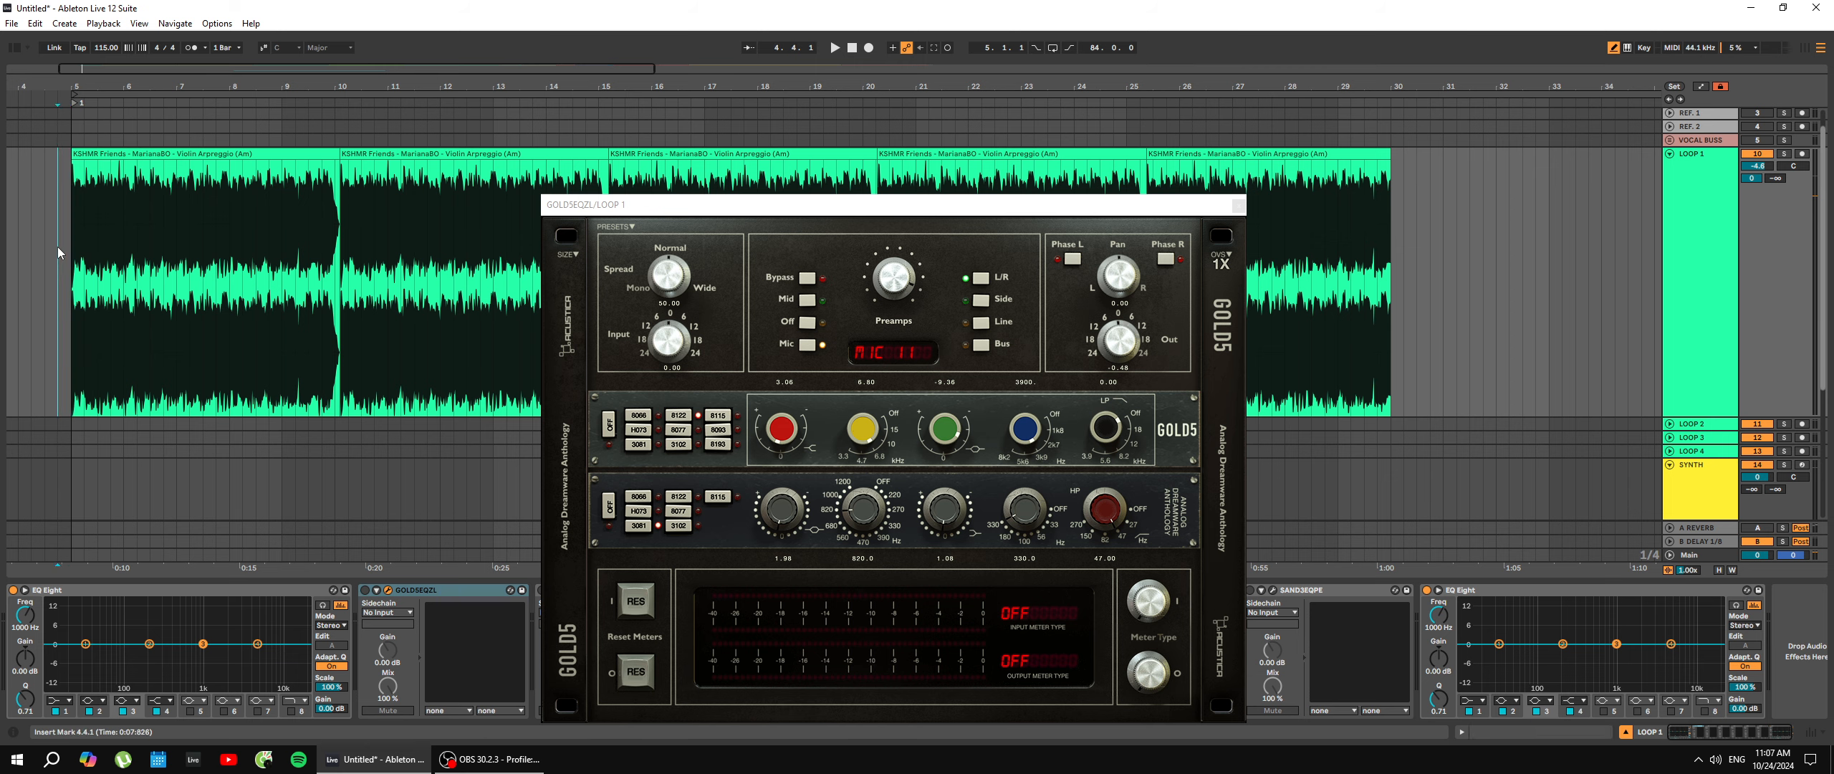
{"action": "left_click_drag", "start_coordinate": [62, 252], "coordinate": [326, 264]}
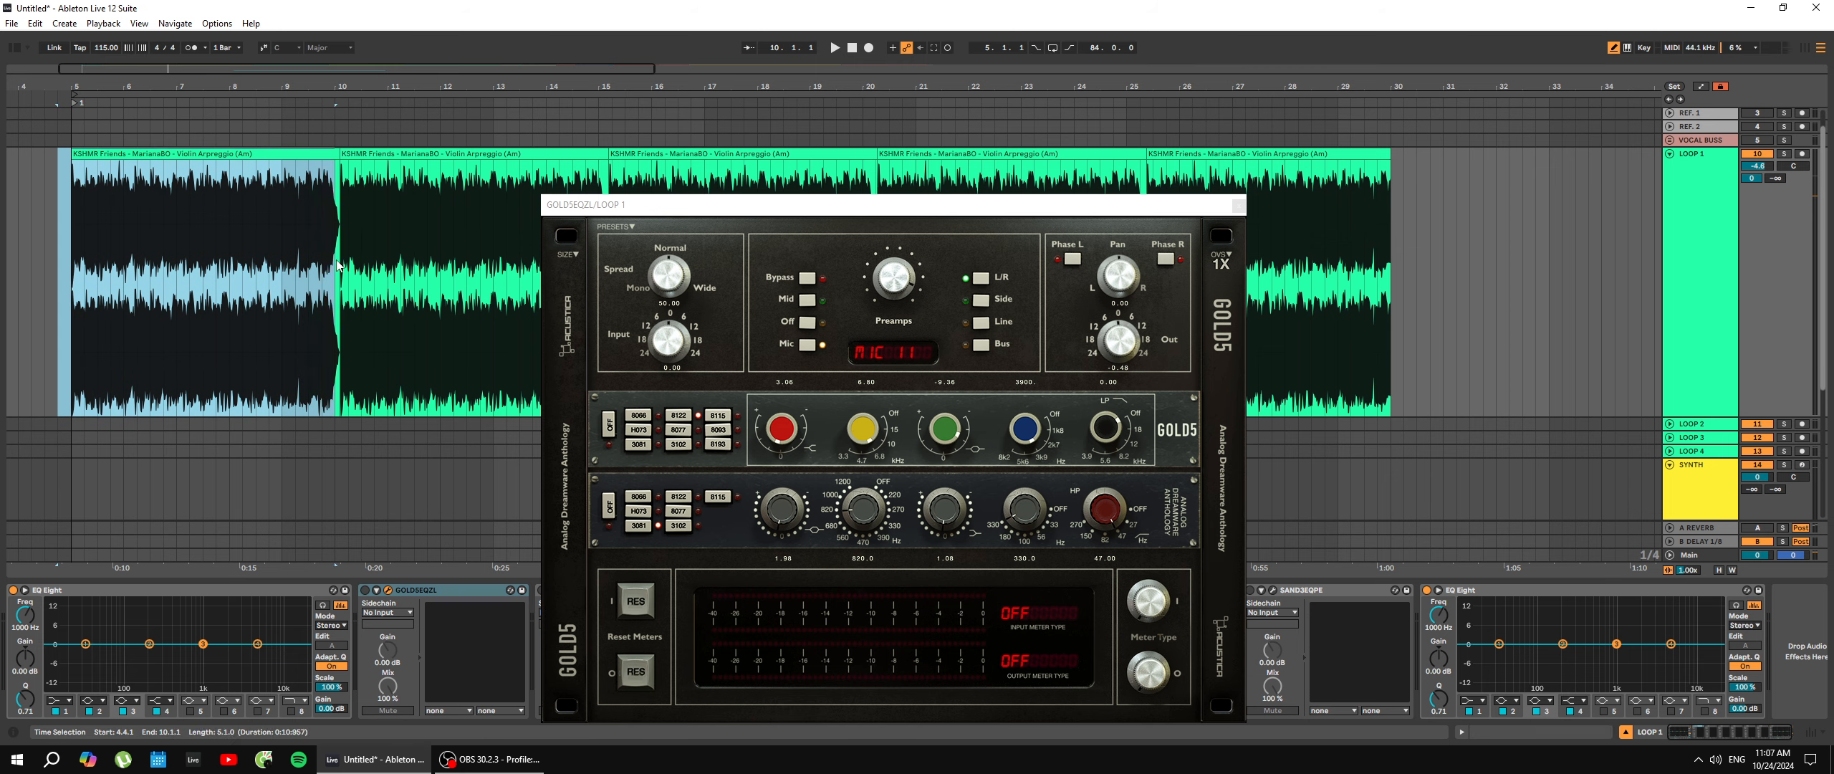
{"action": "left_click", "coordinate": [337, 266]}
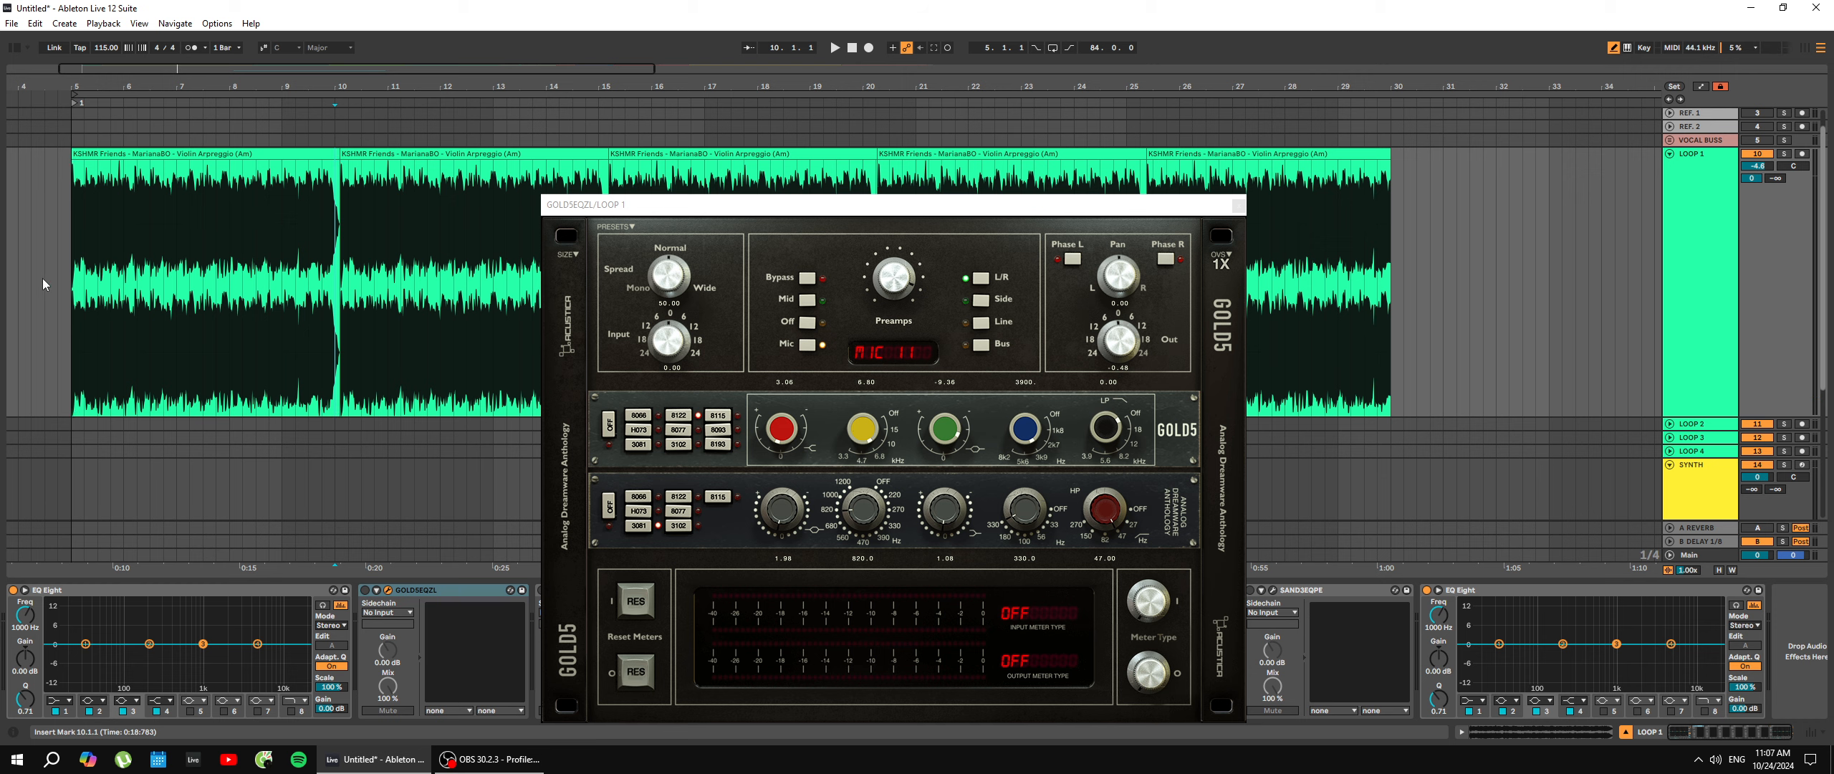
{"action": "left_click_drag", "start_coordinate": [62, 277], "coordinate": [129, 281]}
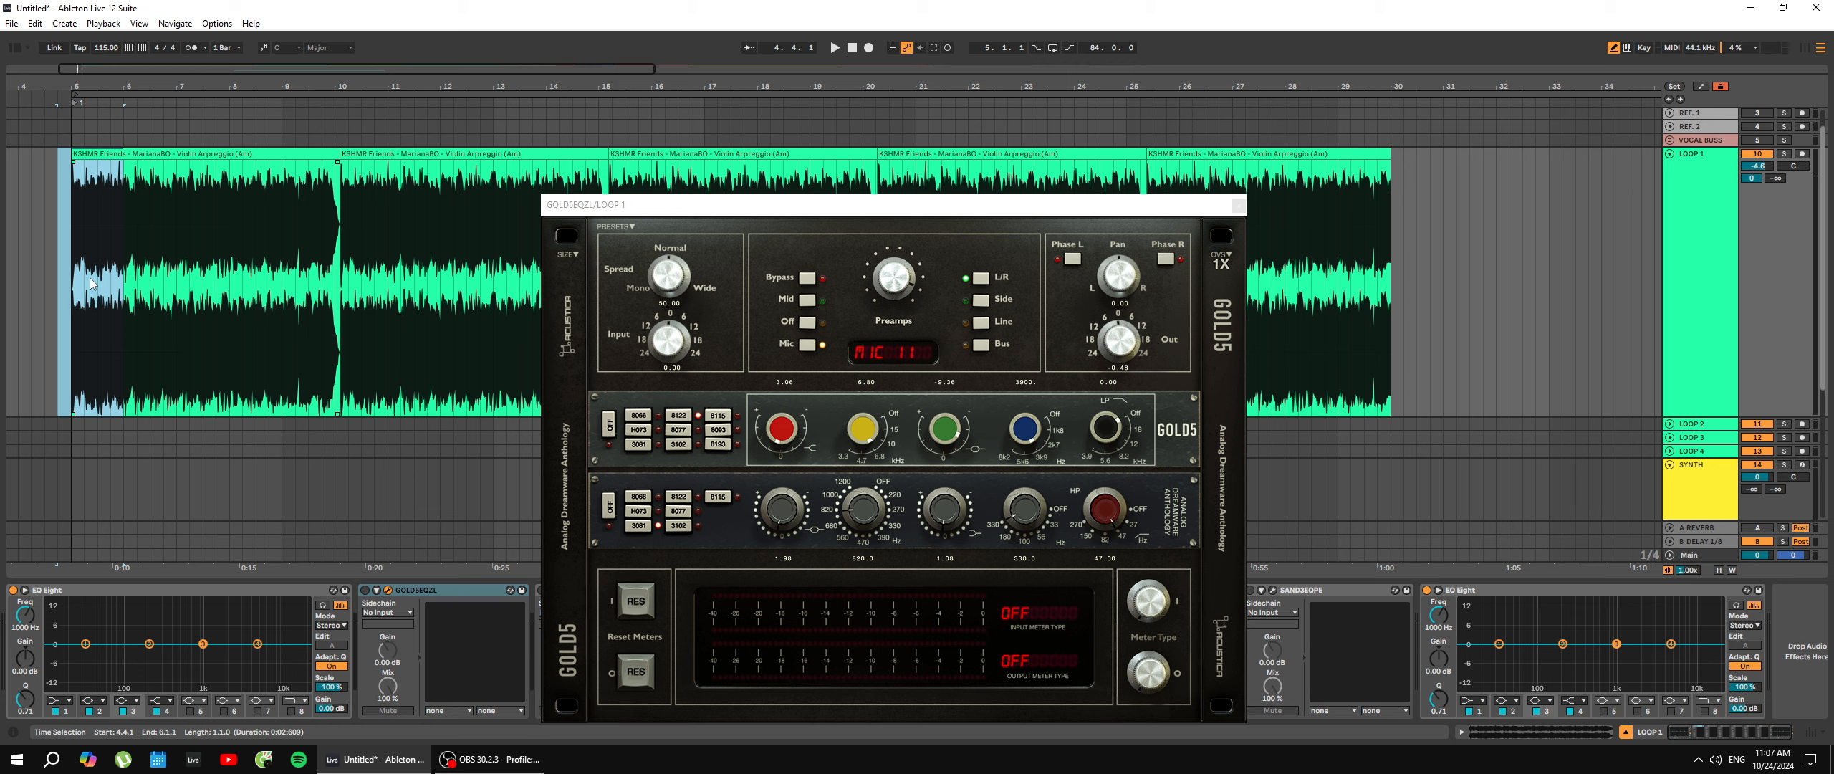
{"action": "left_click", "coordinate": [61, 281]}
{"action": "left_click", "coordinate": [69, 280]}
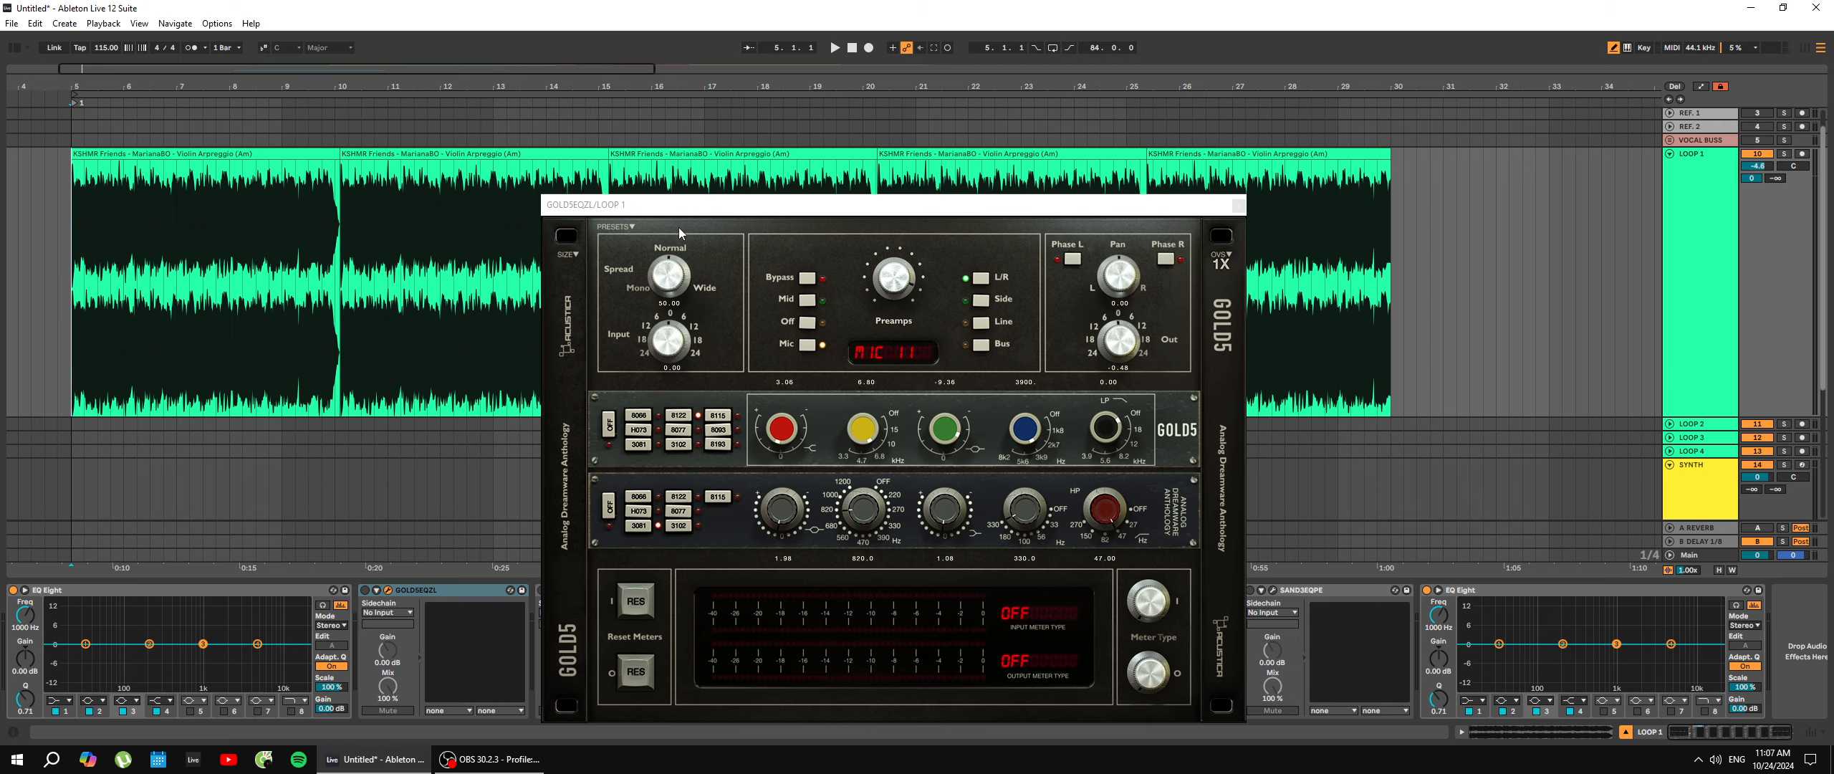
Move the GOLD5EQZL window clear of the device chain, and play LOOP 1 briefly from 4.4.1 with both EQ Eight analyzers in view.
{"action": "left_click_drag", "start_coordinate": [706, 215], "coordinate": [901, 41]}
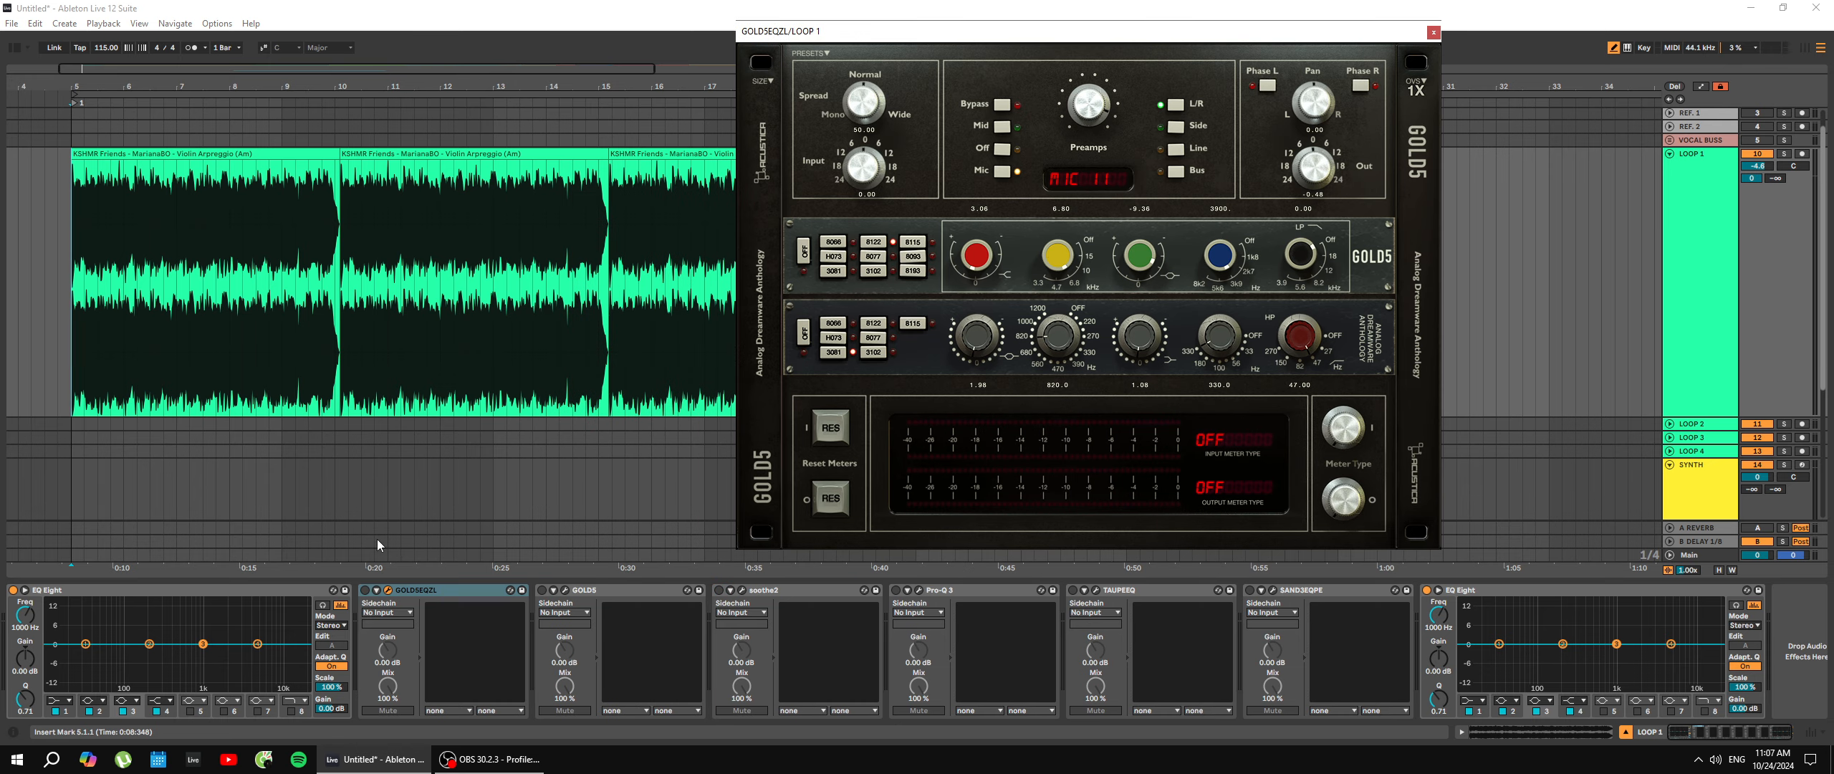
{"action": "left_click", "coordinate": [61, 299]}
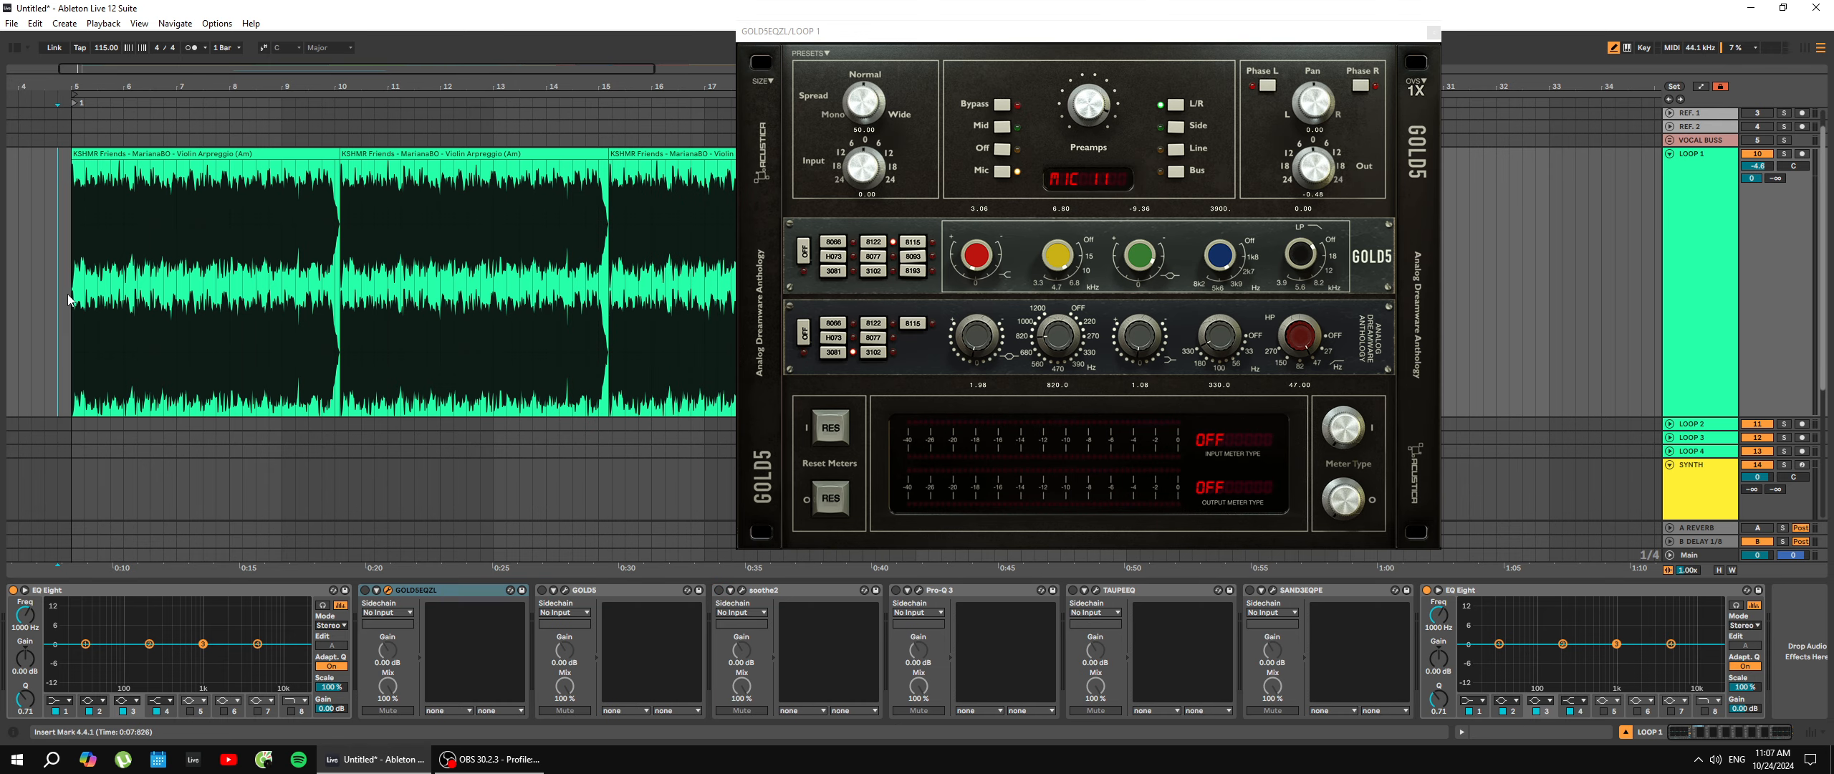
{"action": "key", "text": "space"}
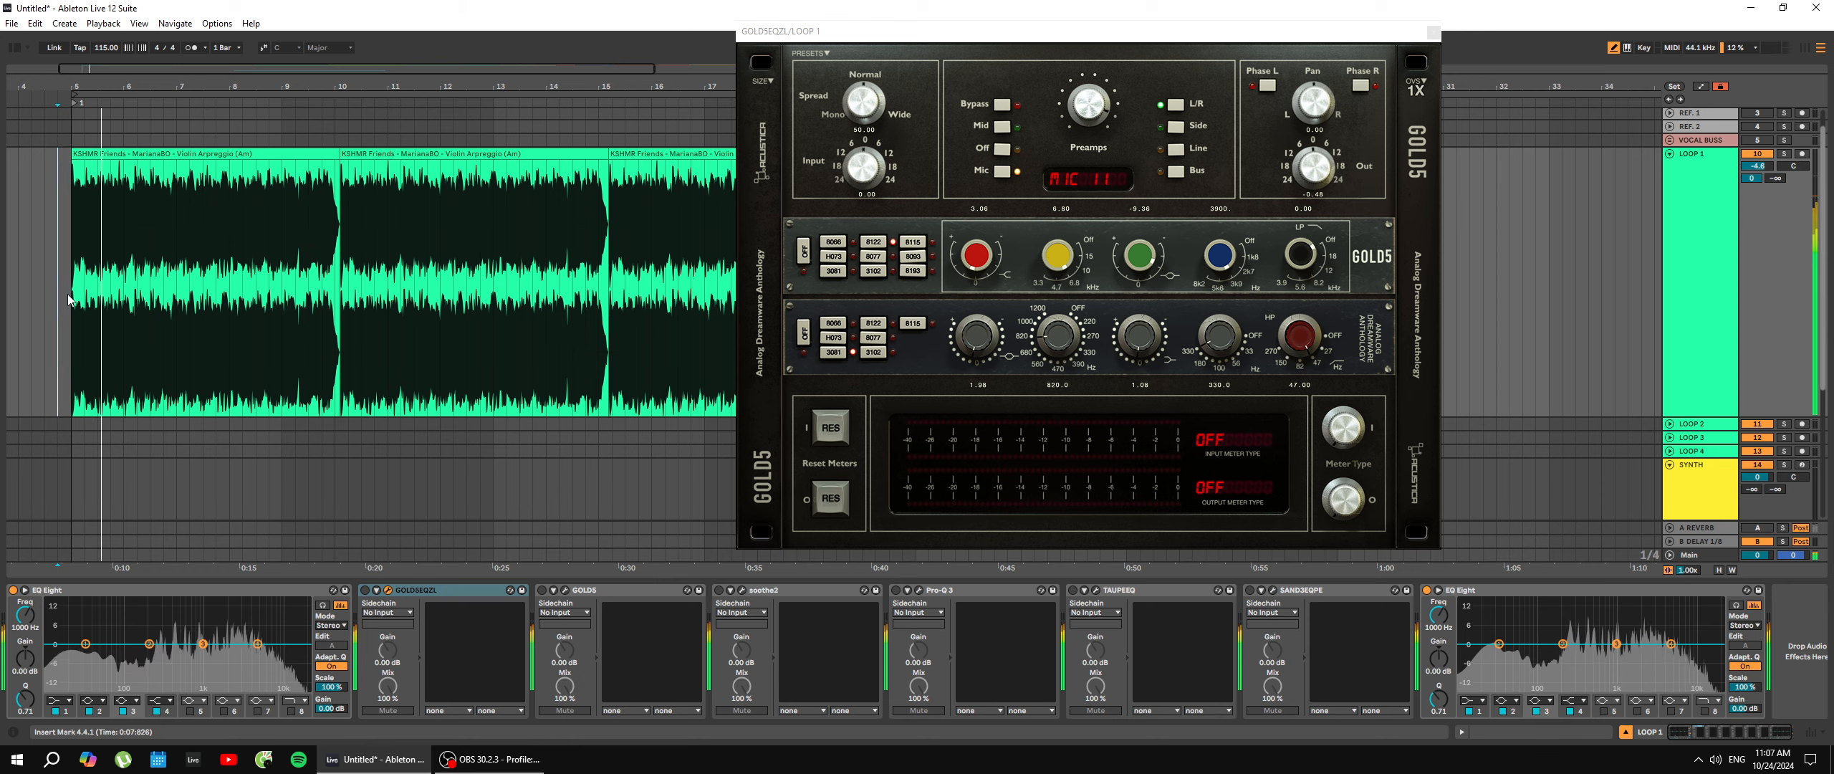
{"action": "key", "text": "space"}
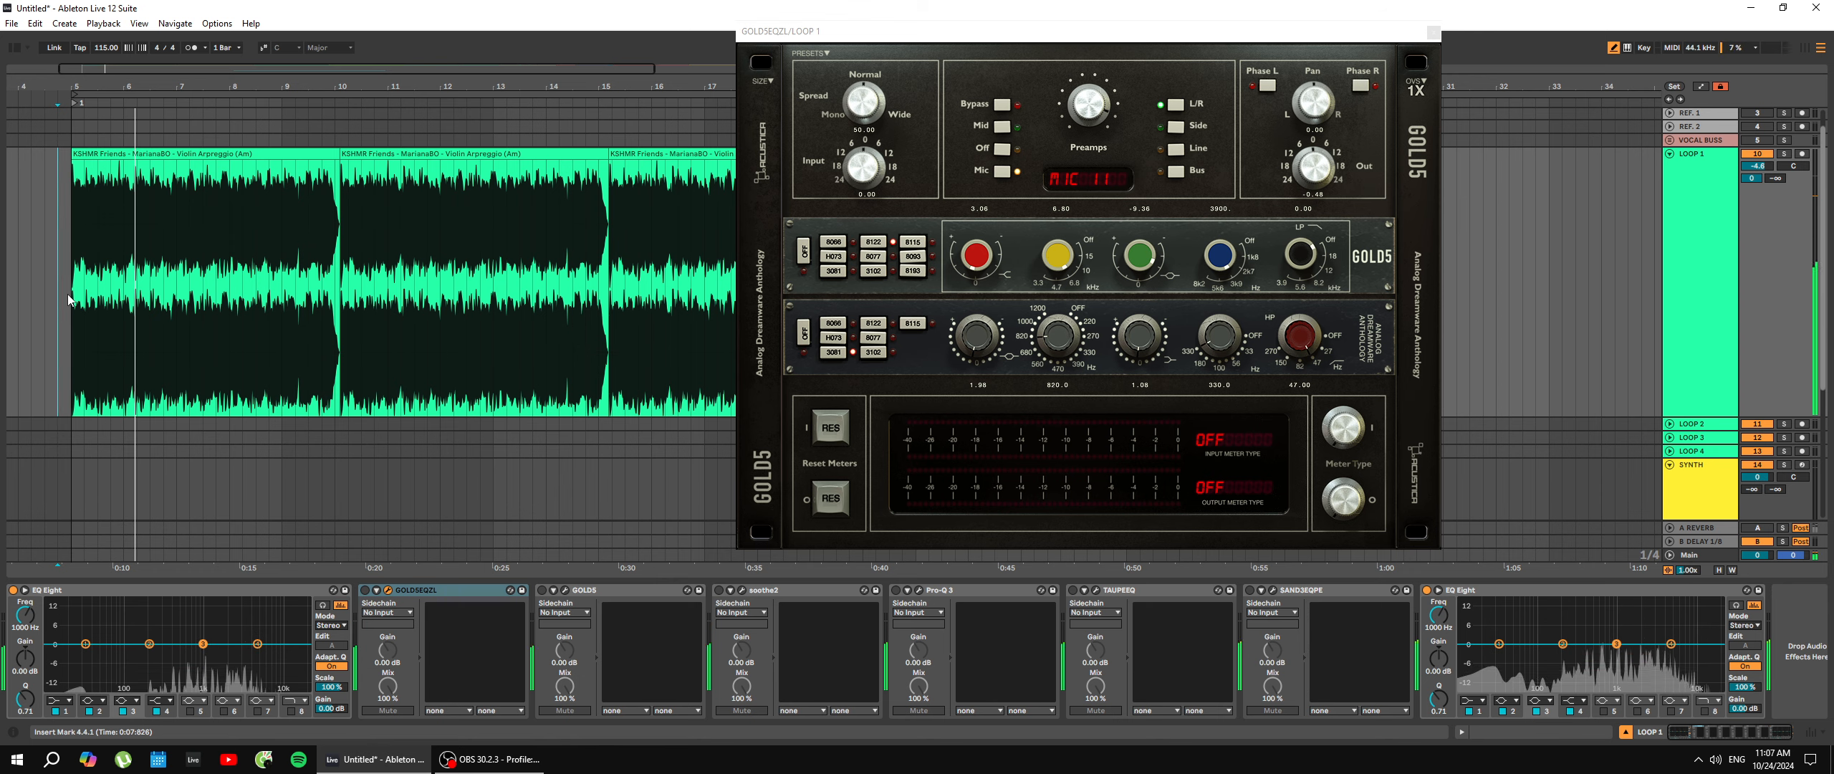
Bring the GOLD5EQZL window back over the arrangement for another look and close it.
{"action": "left_click_drag", "start_coordinate": [940, 34], "coordinate": [699, 70]}
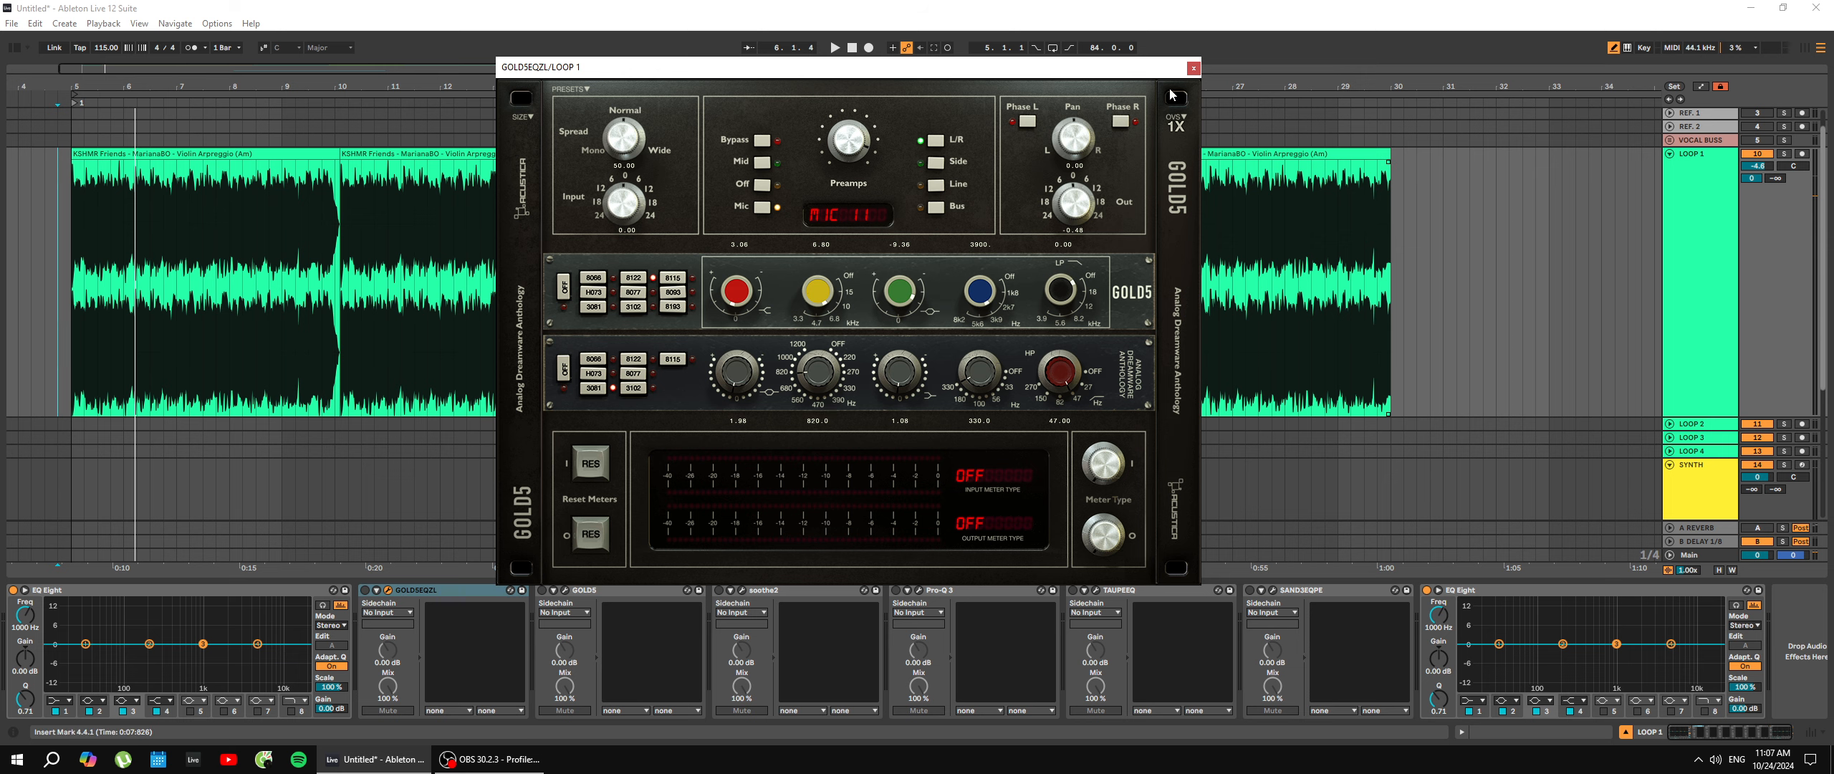
{"action": "mouse_move", "coordinate": [1177, 72]}
{"action": "left_mouse_down"}
{"action": "mouse_move", "coordinate": [1107, 192]}
{"action": "mouse_move", "coordinate": [1150, 179]}
{"action": "mouse_move", "coordinate": [1198, 70]}
{"action": "mouse_move", "coordinate": [1175, 73]}
{"action": "left_mouse_up"}
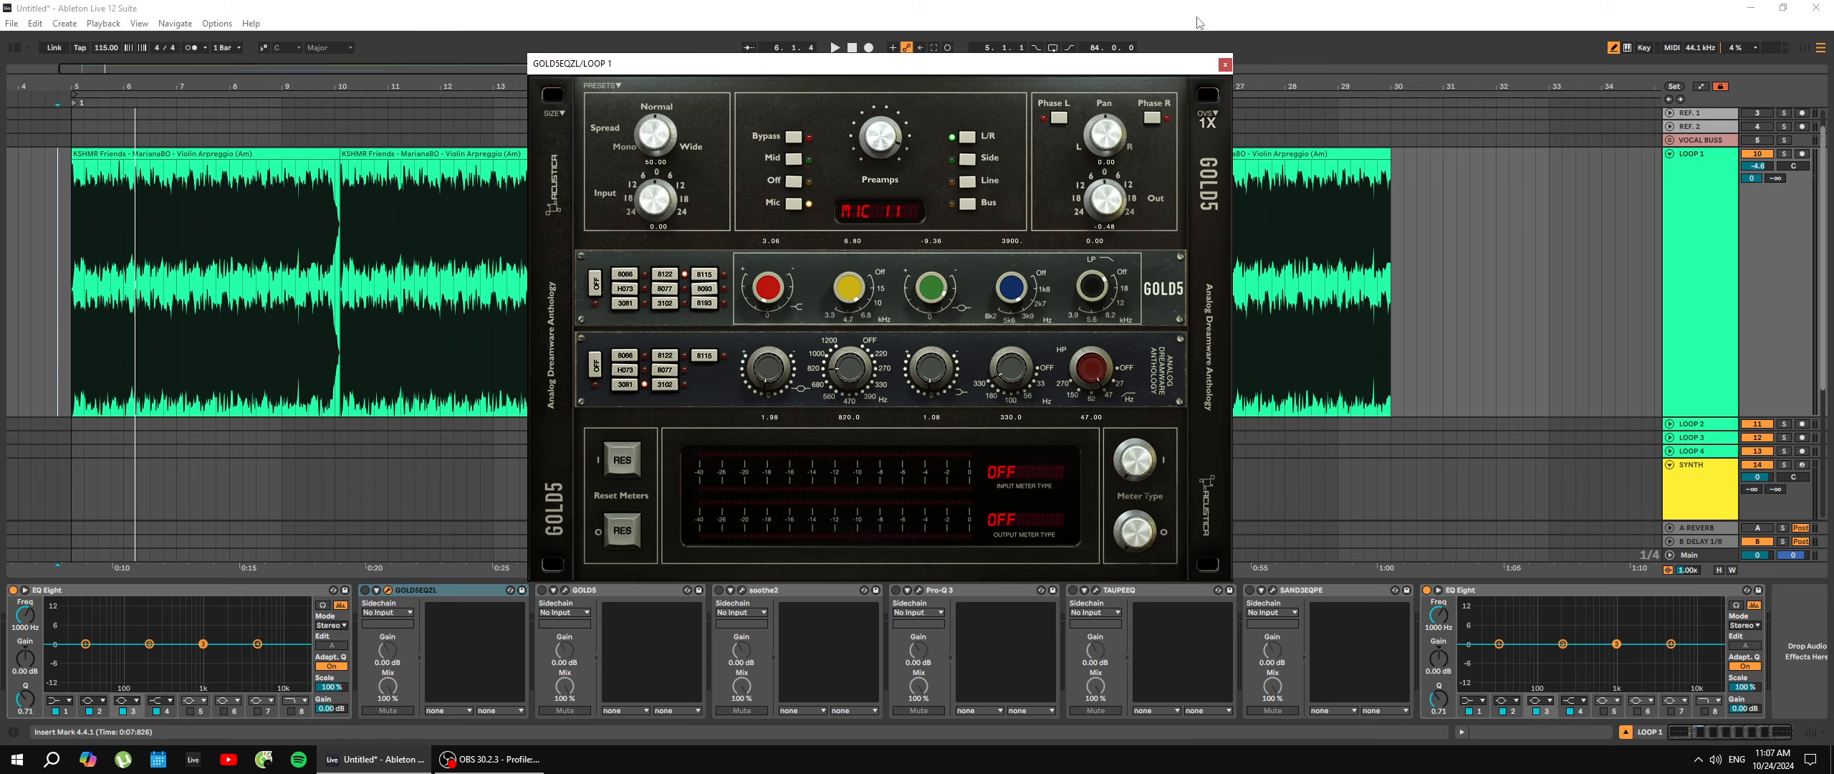
{"action": "left_click", "coordinate": [1225, 65]}
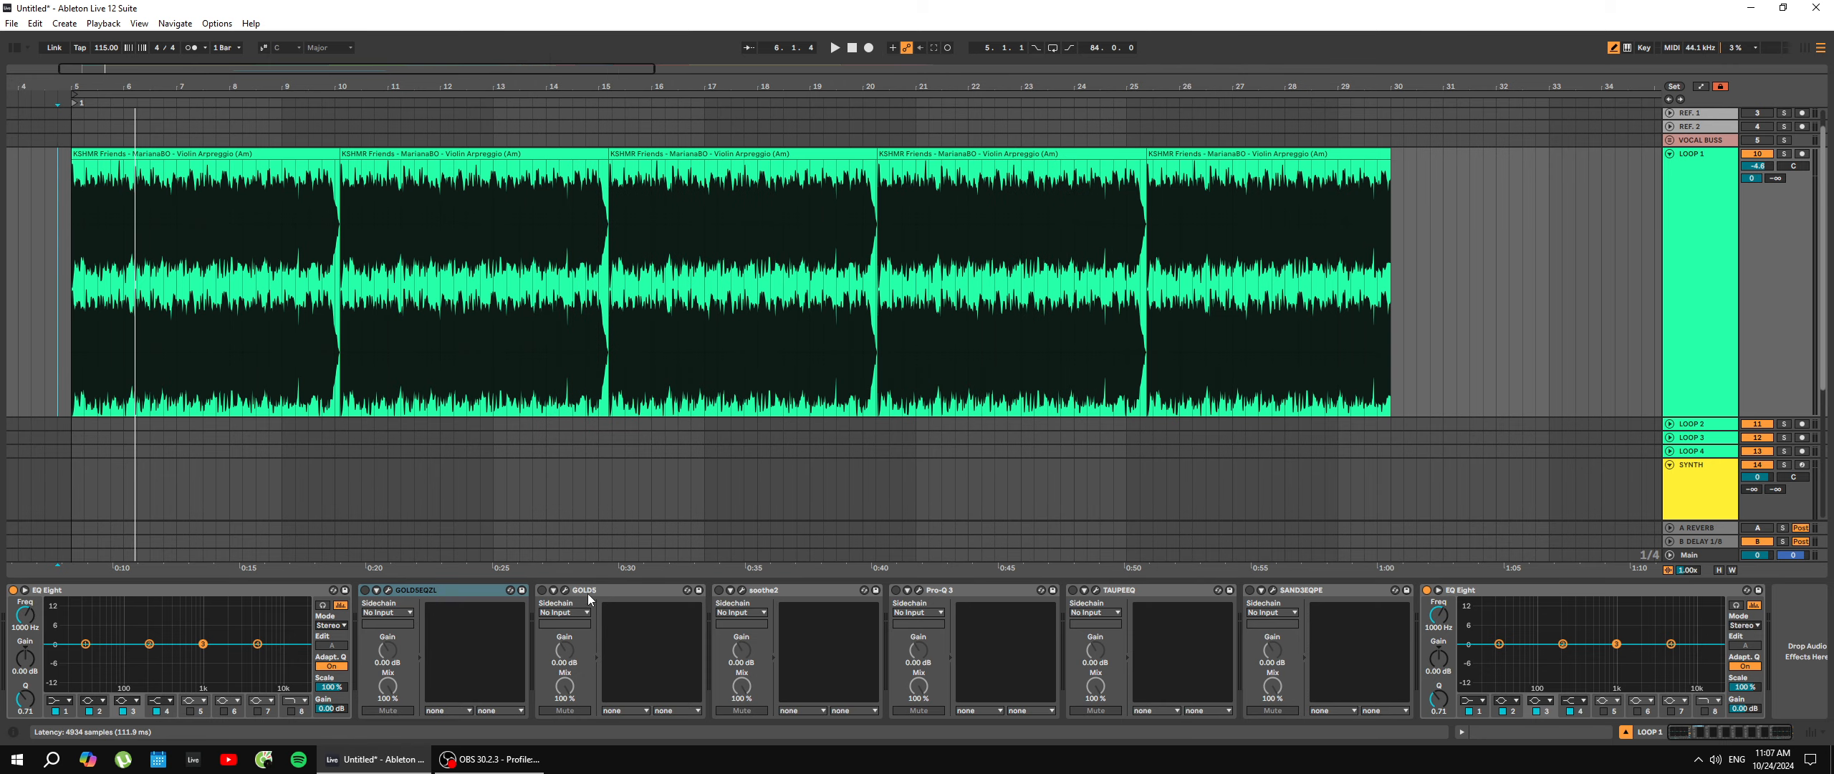
Open the GOLD5 plug-in window and reposition it to view its EQ, compressor and preamp sections.
{"action": "left_click", "coordinate": [566, 595]}
{"action": "left_click", "coordinate": [565, 591]}
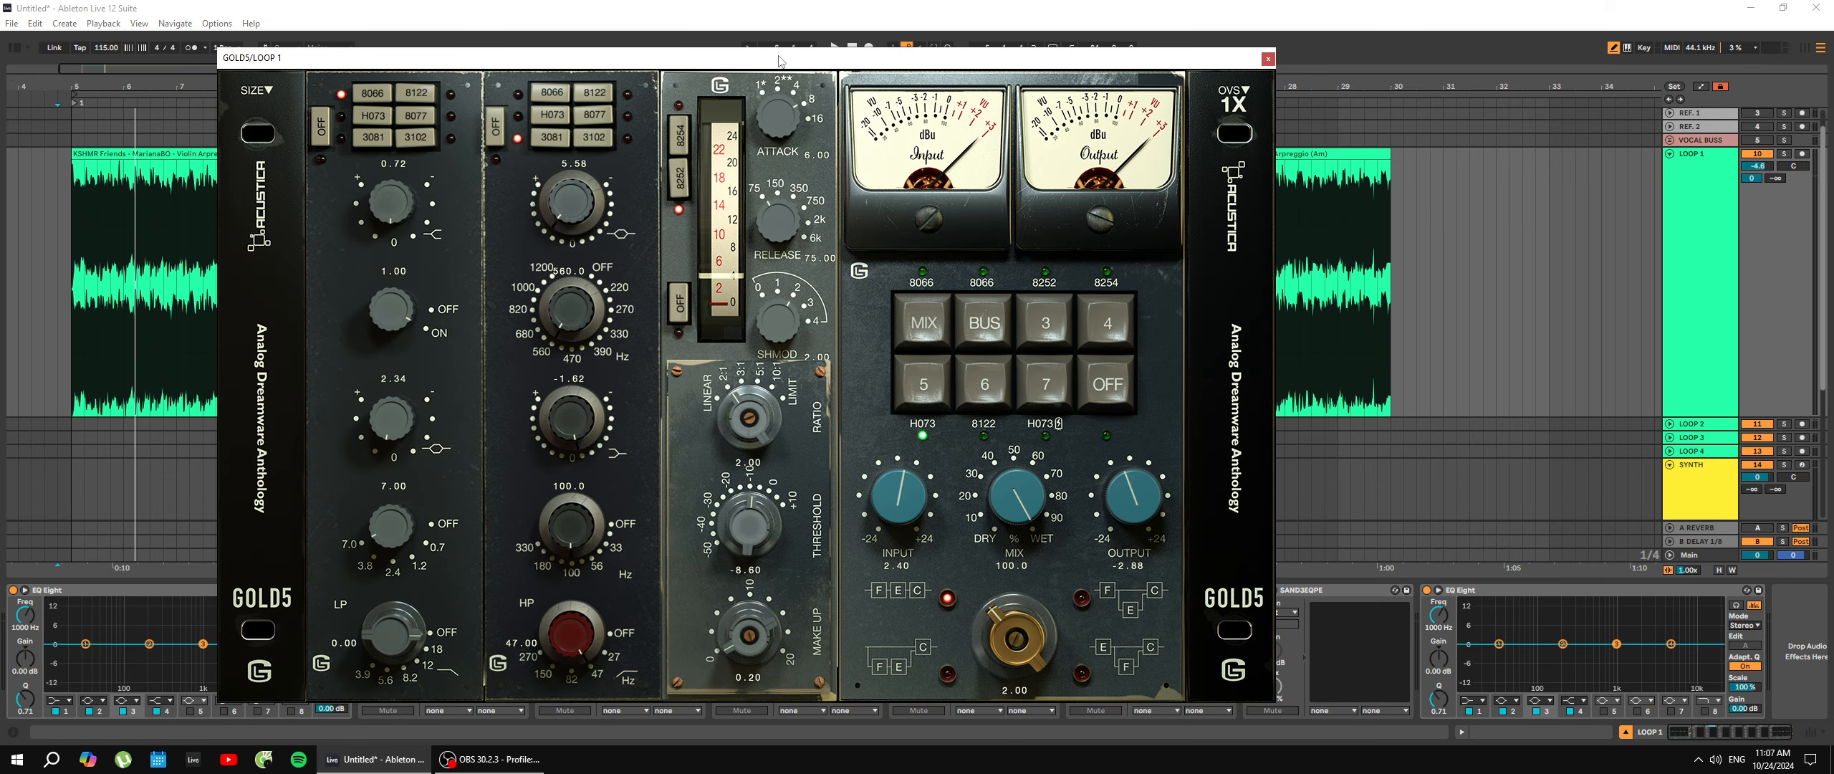
{"action": "left_click_drag", "start_coordinate": [780, 60], "coordinate": [1035, 69]}
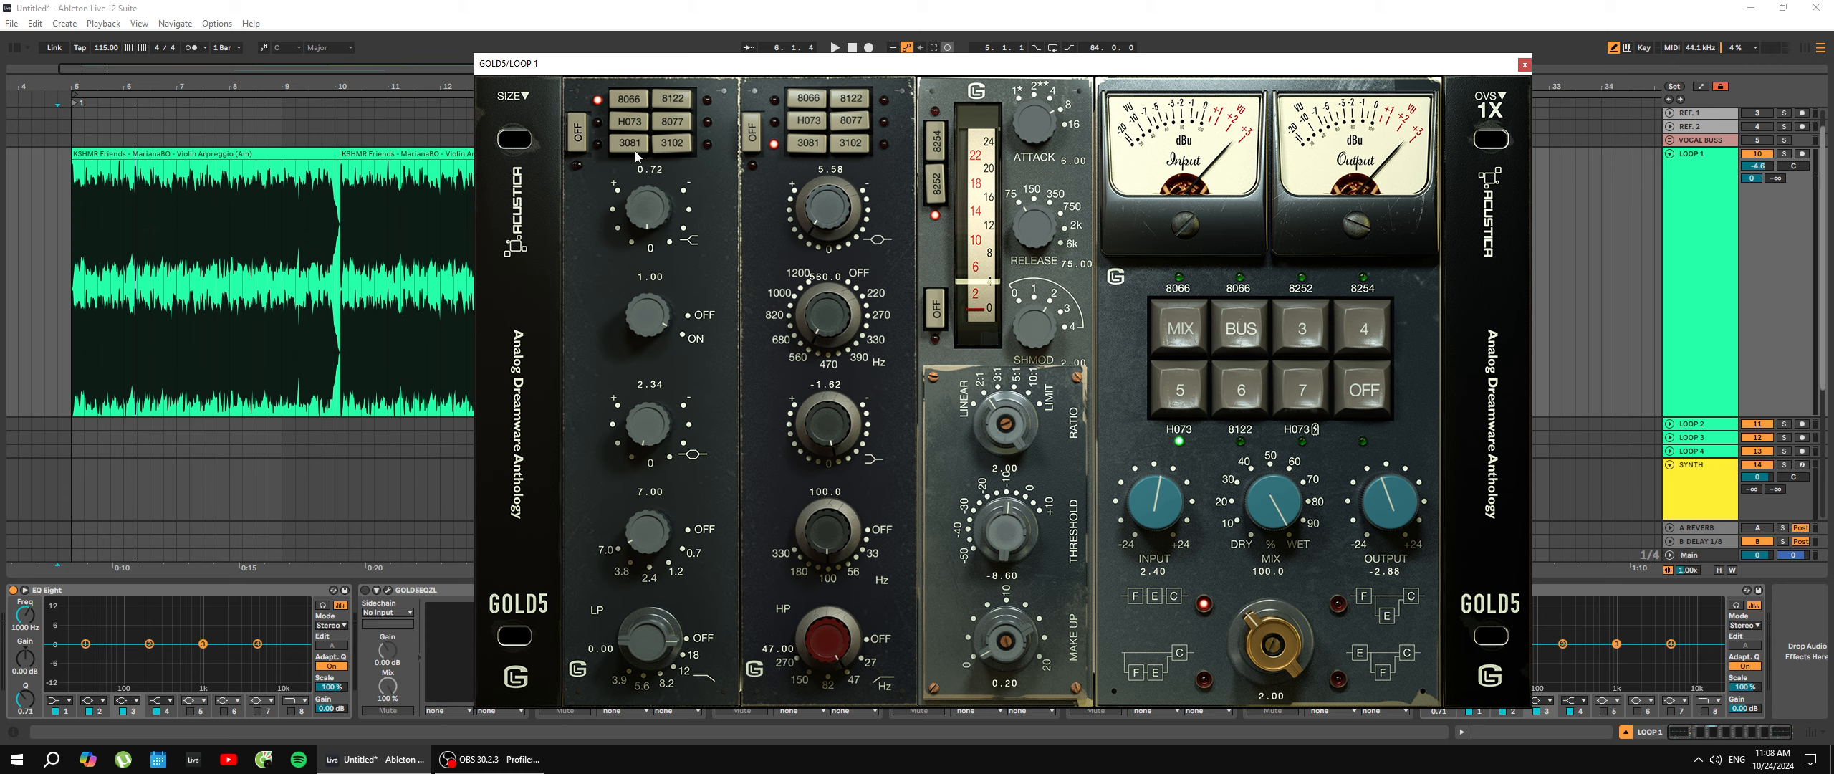
Reopen GOLD5EQZL and arrange its window beside GOLD5 to compare the two plug-ins.
{"action": "left_click", "coordinate": [388, 589]}
{"action": "left_click_drag", "start_coordinate": [992, 67], "coordinate": [599, 82]}
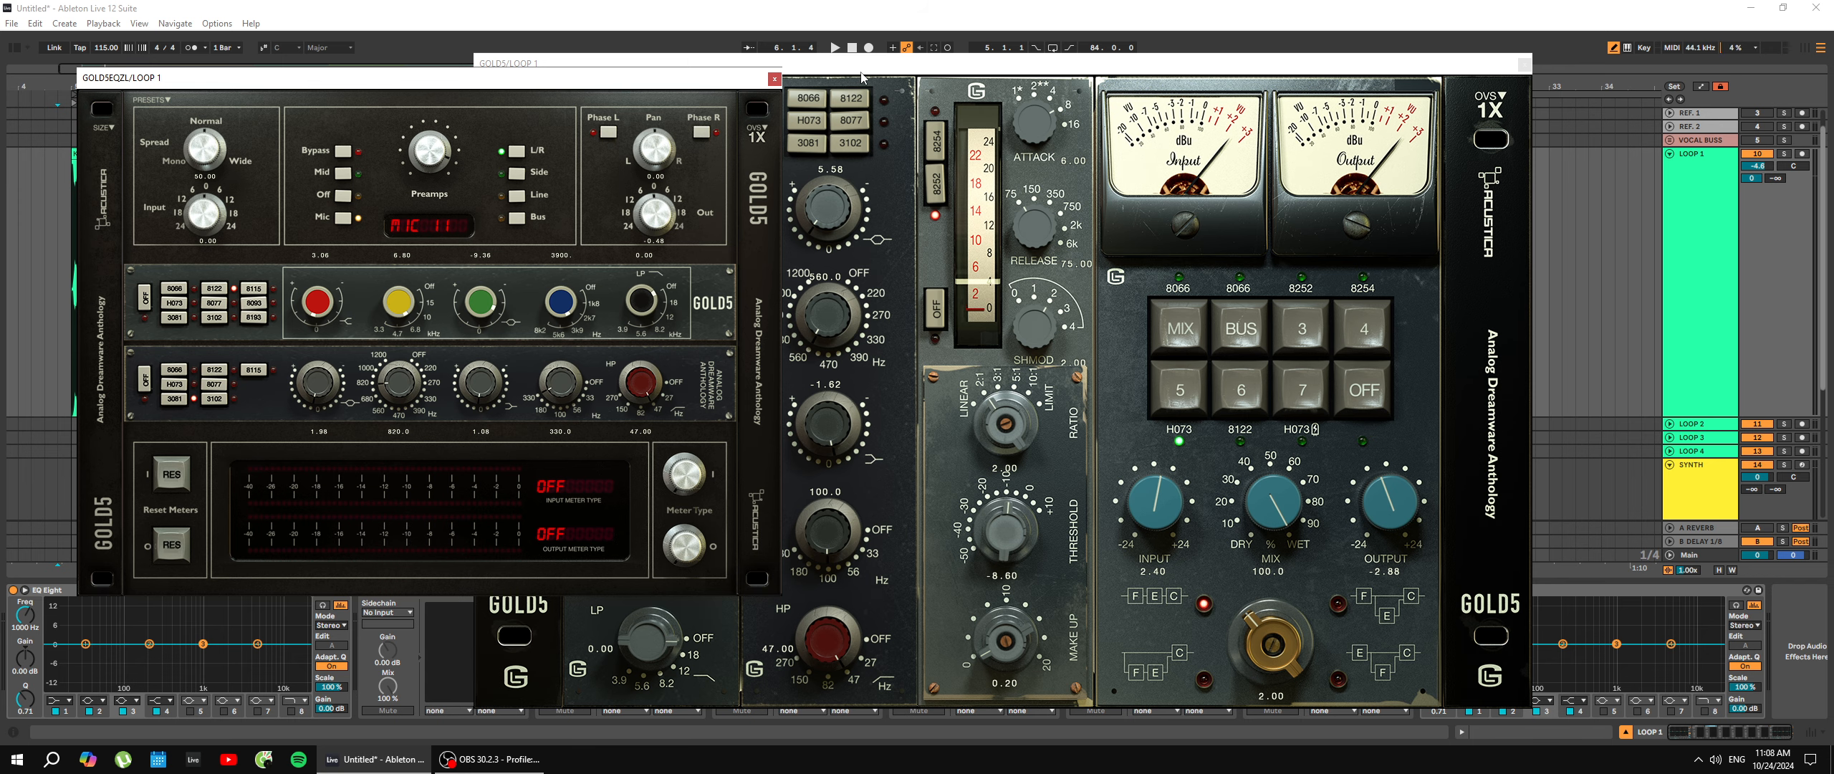
{"action": "left_click_drag", "start_coordinate": [819, 56], "coordinate": [853, 14]}
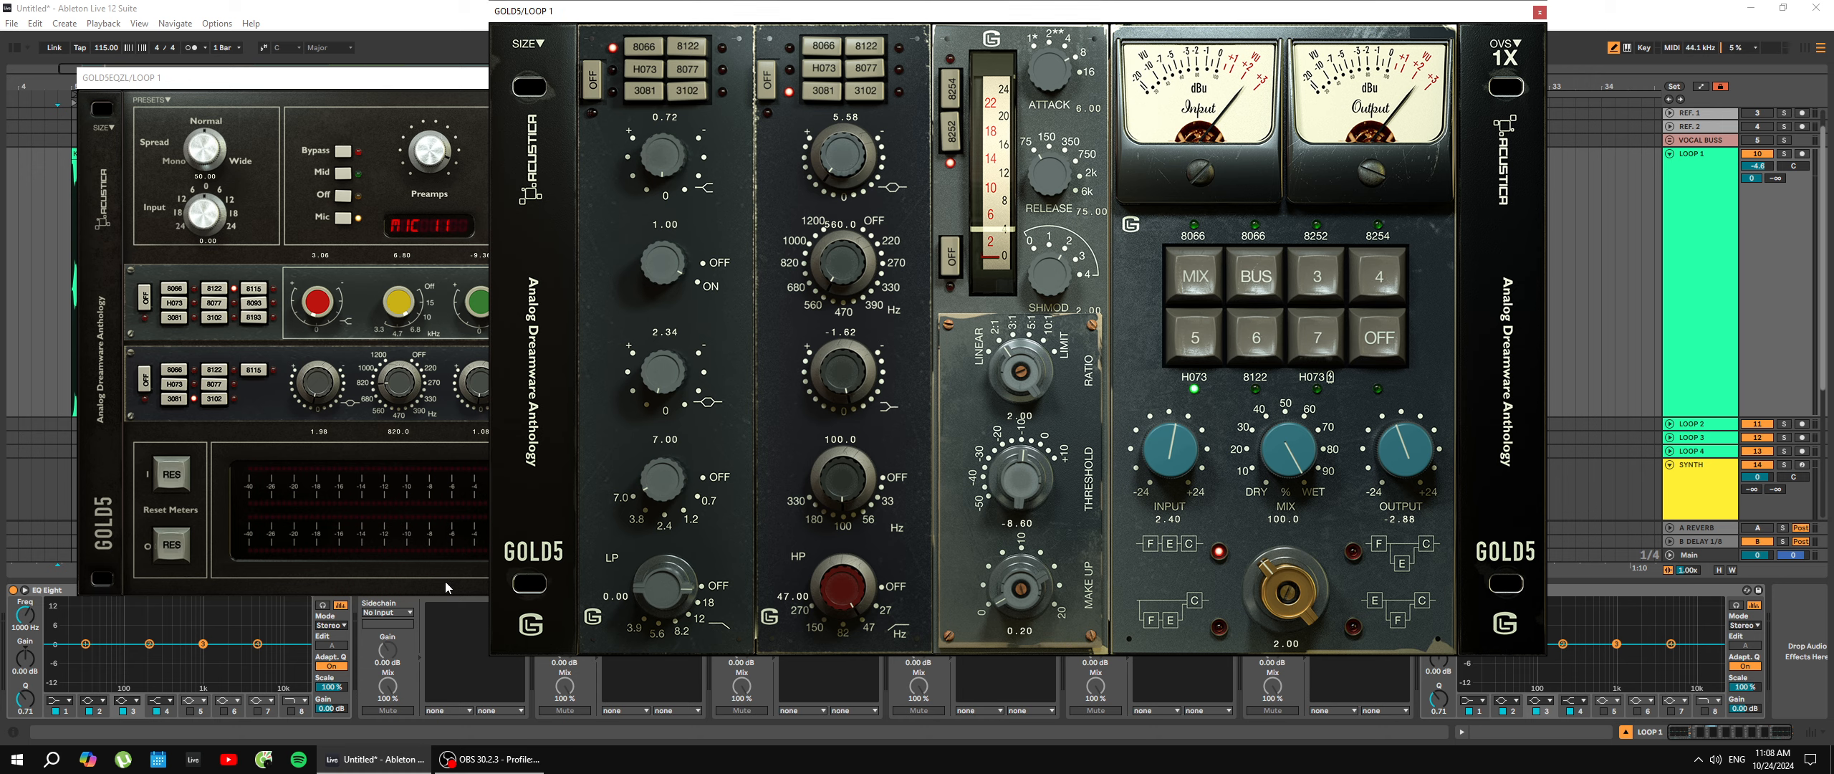
Check the recording program briefly, and close the GOLD5EQZL window while keeping GOLD5 open.
{"action": "left_click", "coordinate": [491, 758]}
{"action": "left_click", "coordinate": [491, 758]}
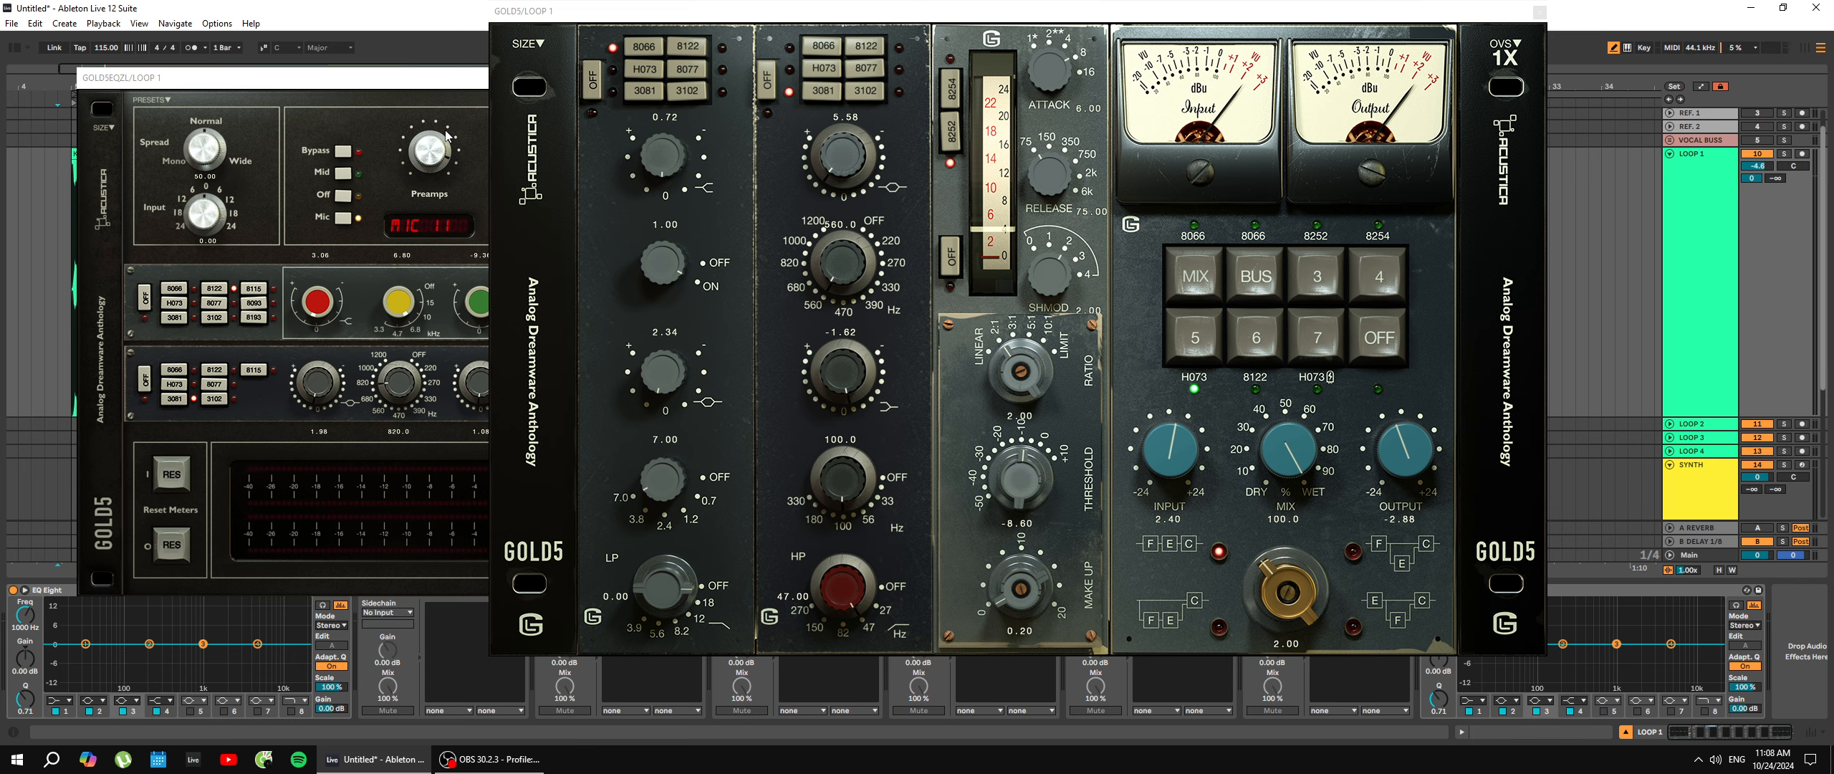
{"action": "left_click", "coordinate": [459, 80]}
{"action": "left_click", "coordinate": [776, 80]}
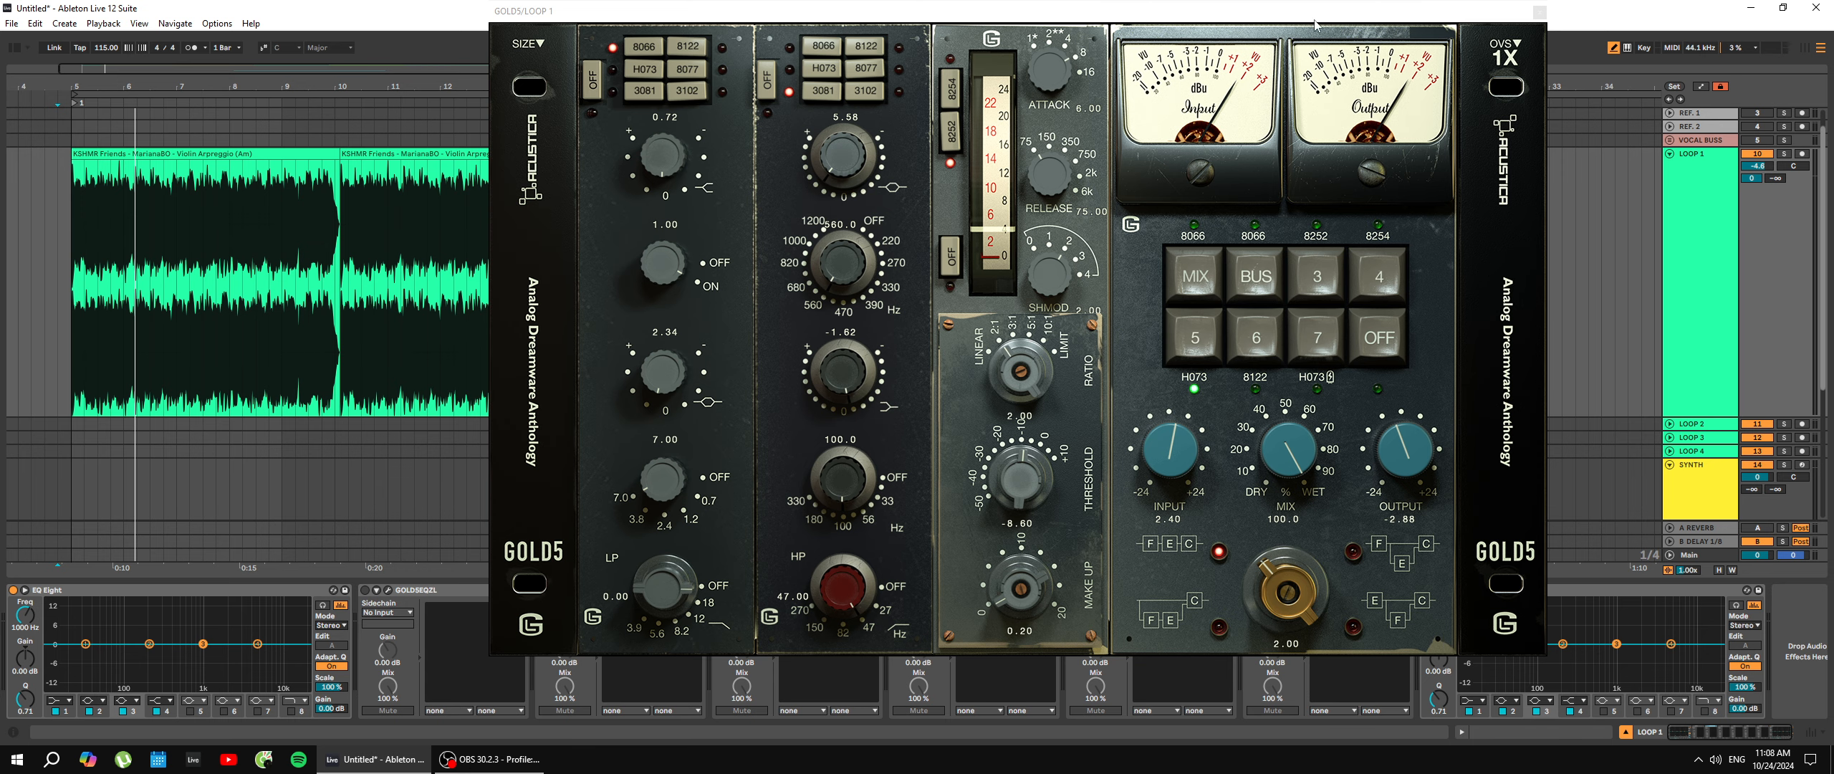
Examine GOLD5's EQ, compressor and preamp controls, moving its window as needed, and close it.
{"action": "left_click_drag", "start_coordinate": [1311, 18], "coordinate": [1257, 31]}
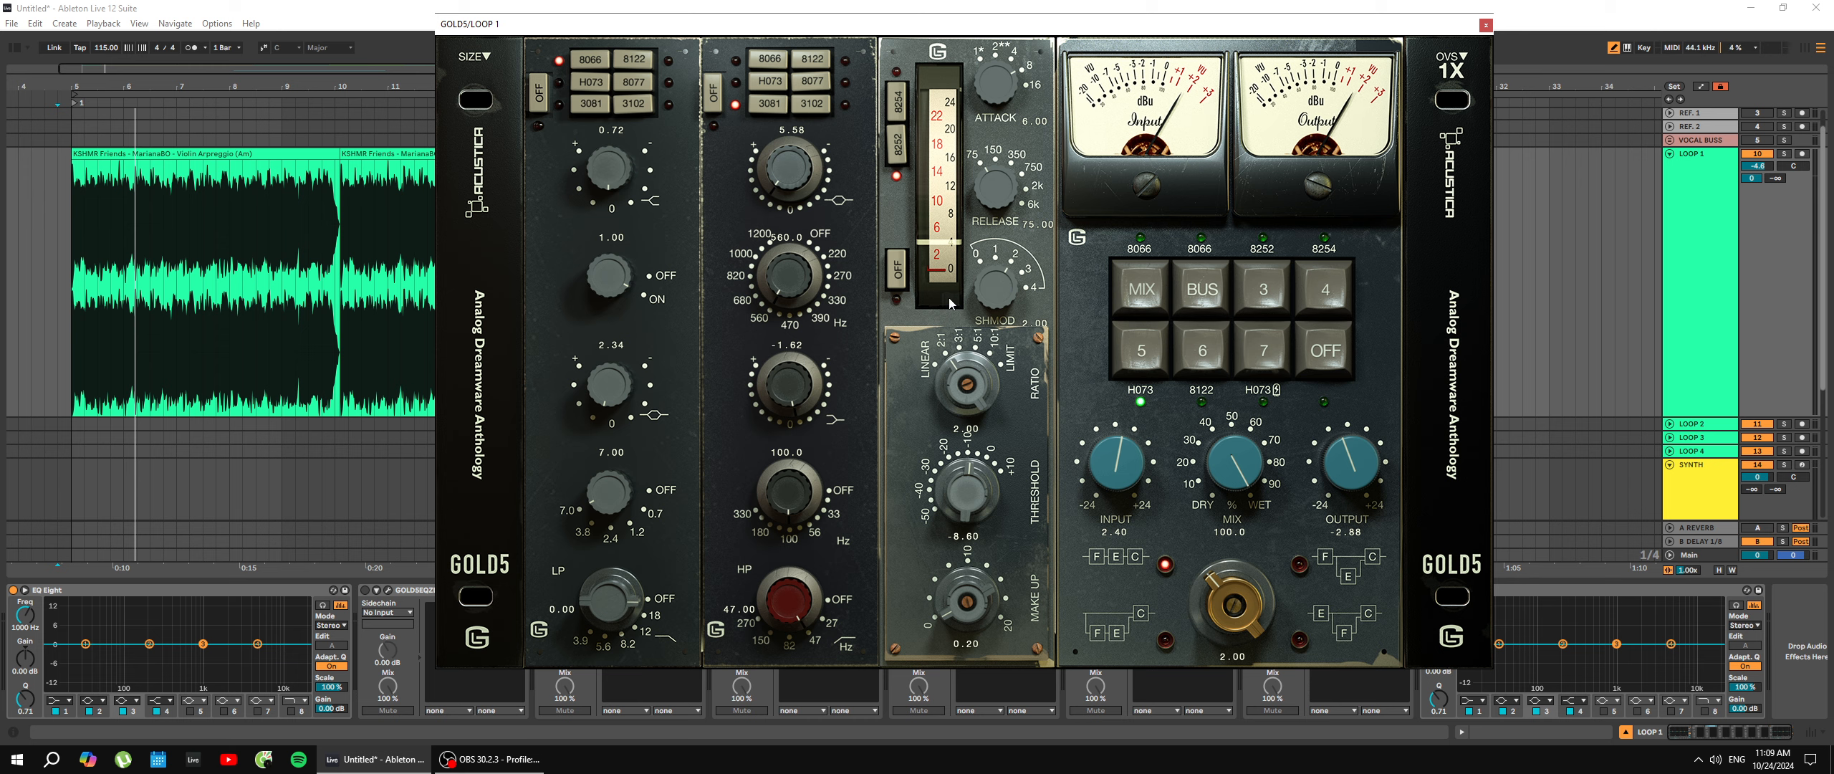
{"action": "left_click_drag", "start_coordinate": [1108, 28], "coordinate": [676, 63]}
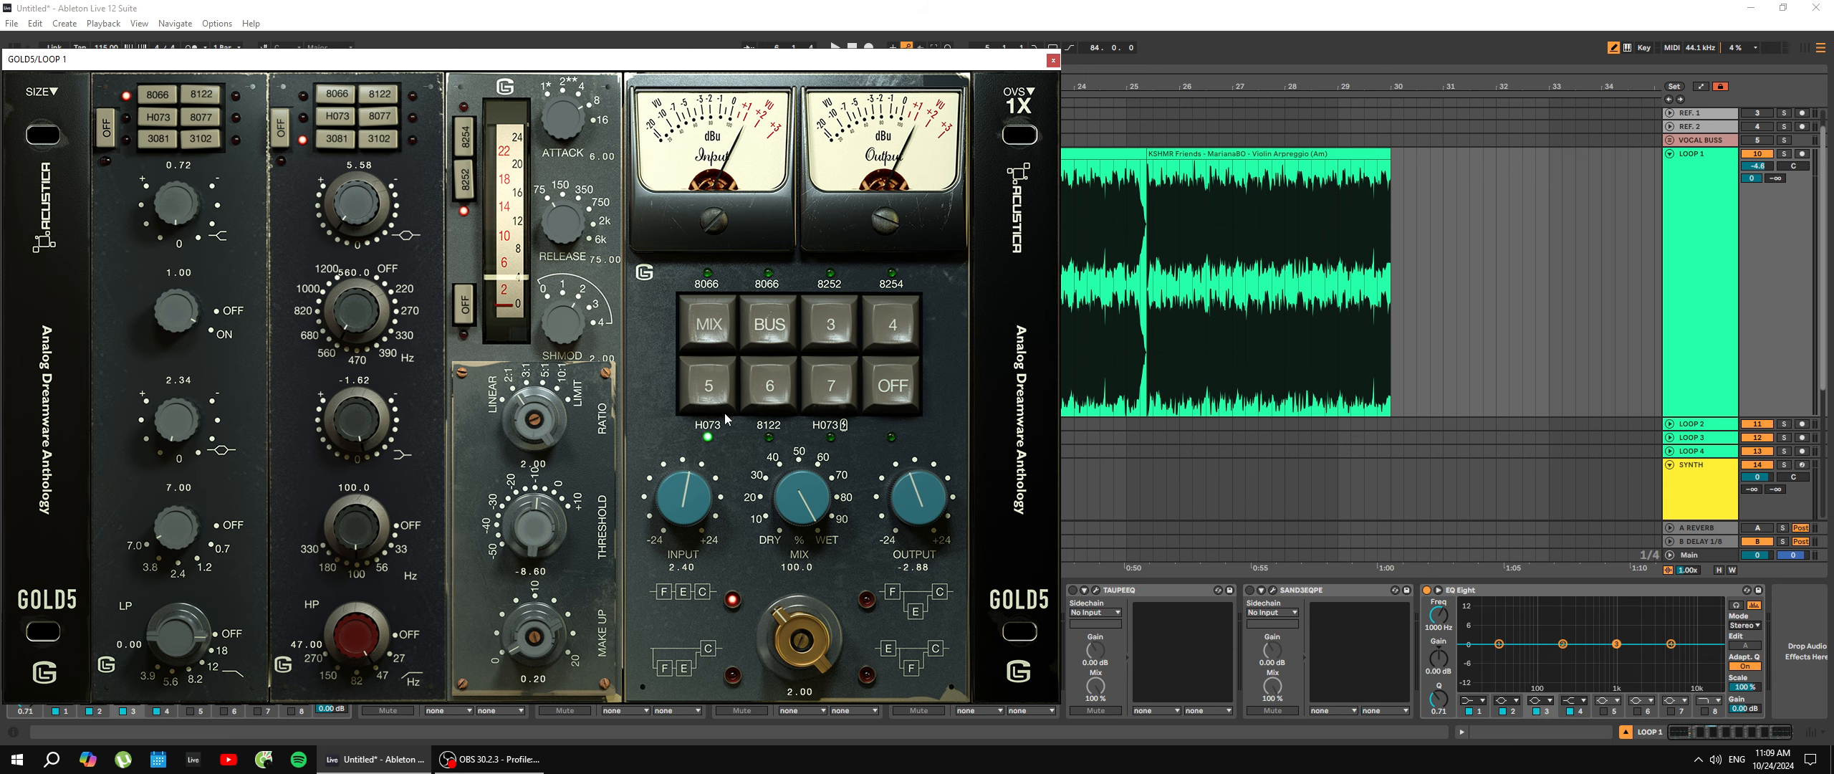
{"action": "left_click_drag", "start_coordinate": [1044, 63], "coordinate": [1147, 32]}
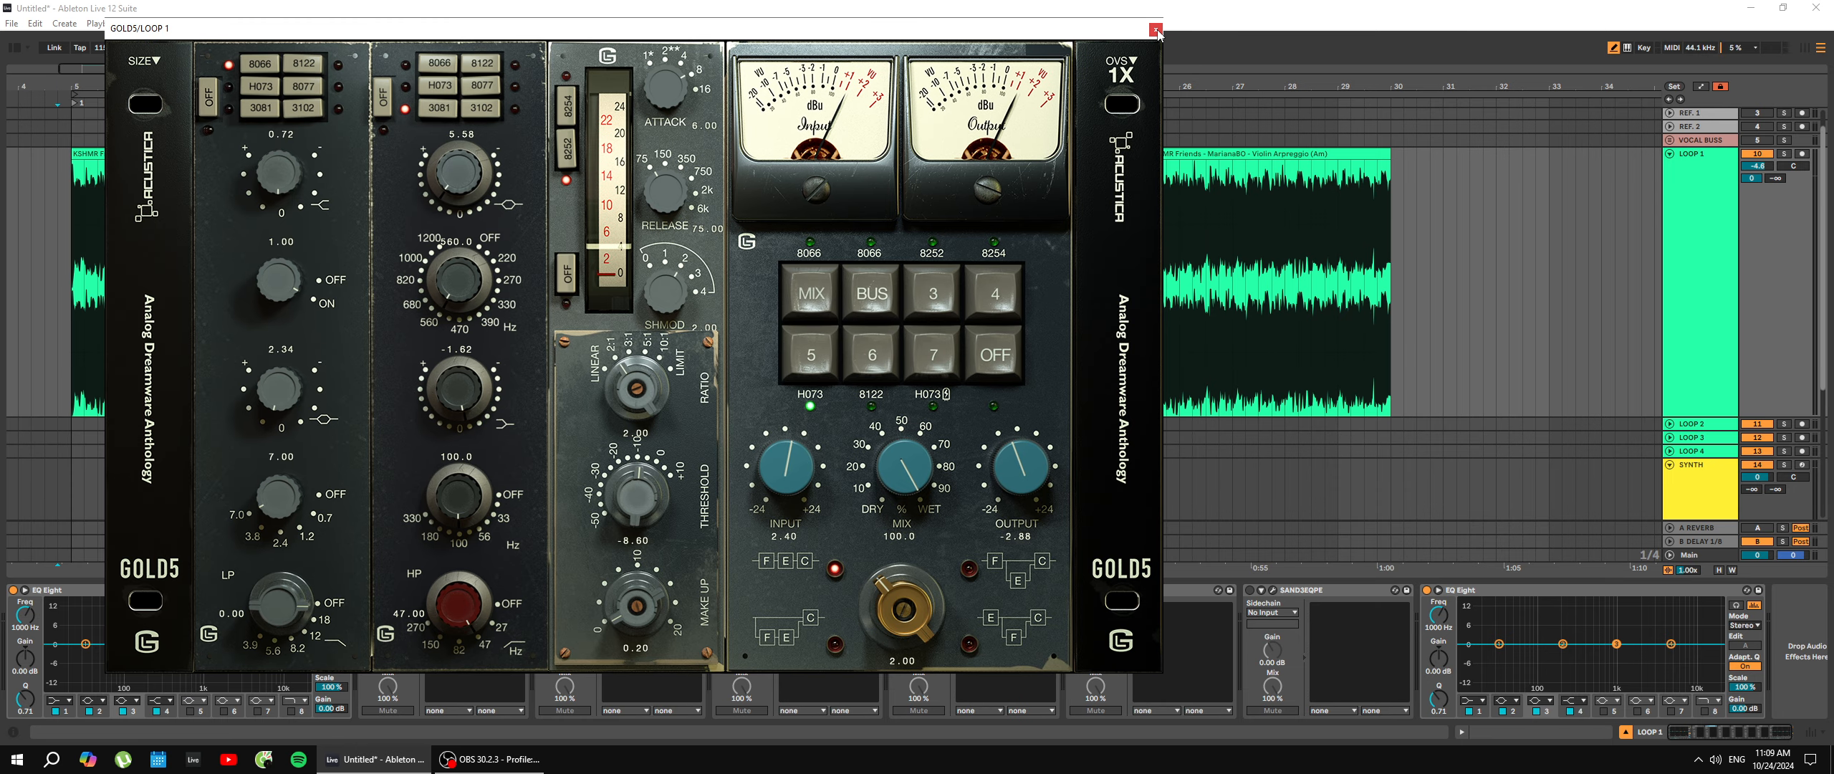
{"action": "left_click", "coordinate": [1156, 32]}
Open the soothe2 plug-in window, view its depth, sharpness and selectivity settings, and close it.
{"action": "left_click", "coordinate": [760, 596]}
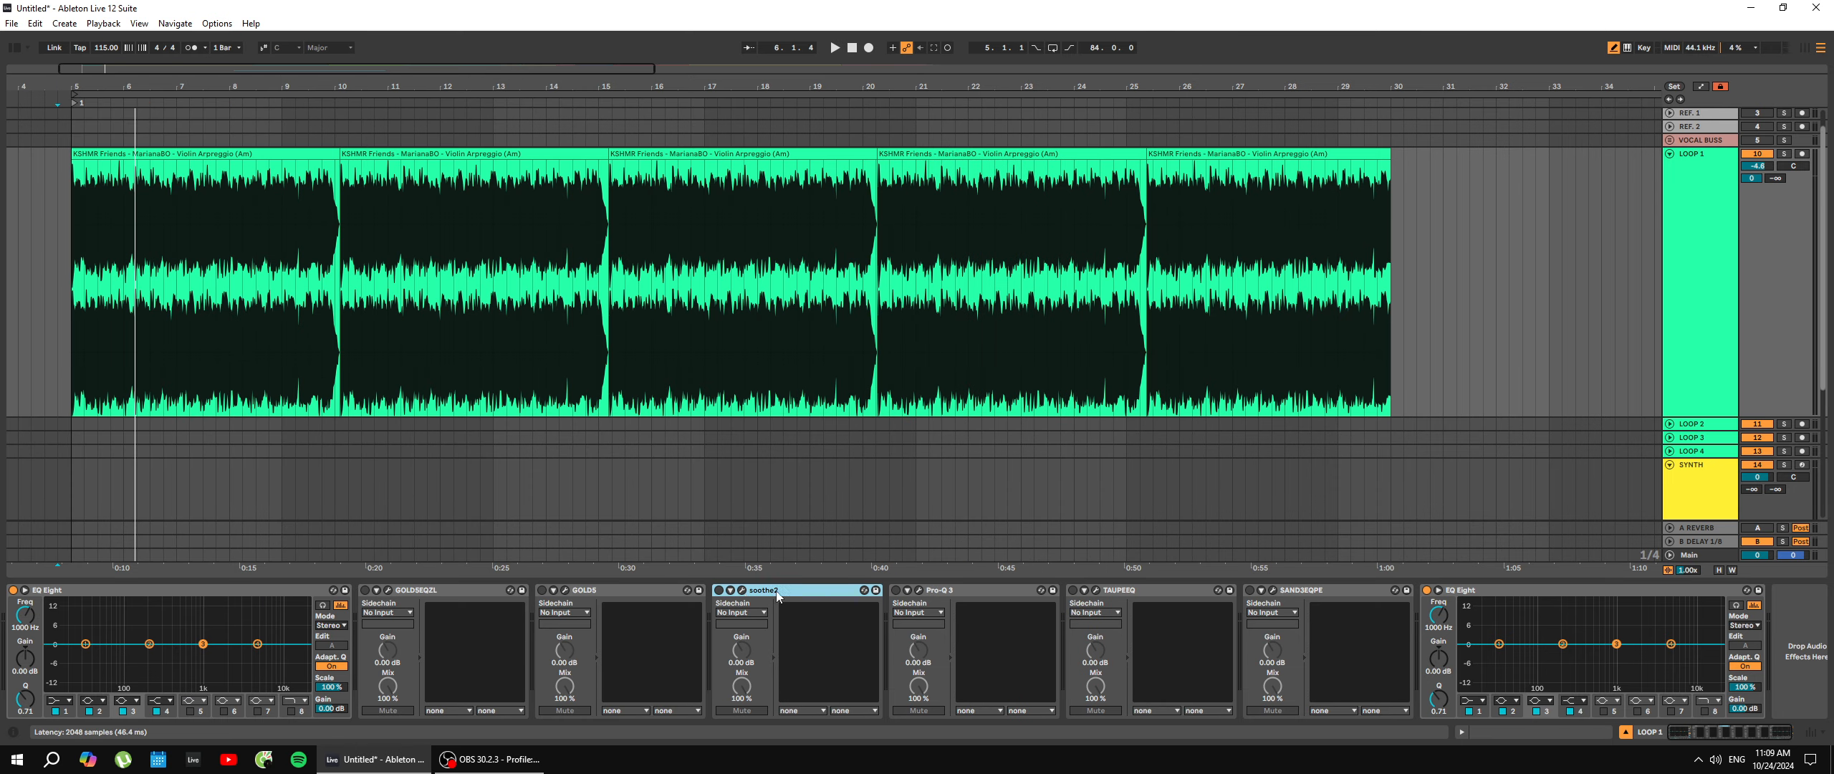
{"action": "left_click", "coordinate": [741, 592]}
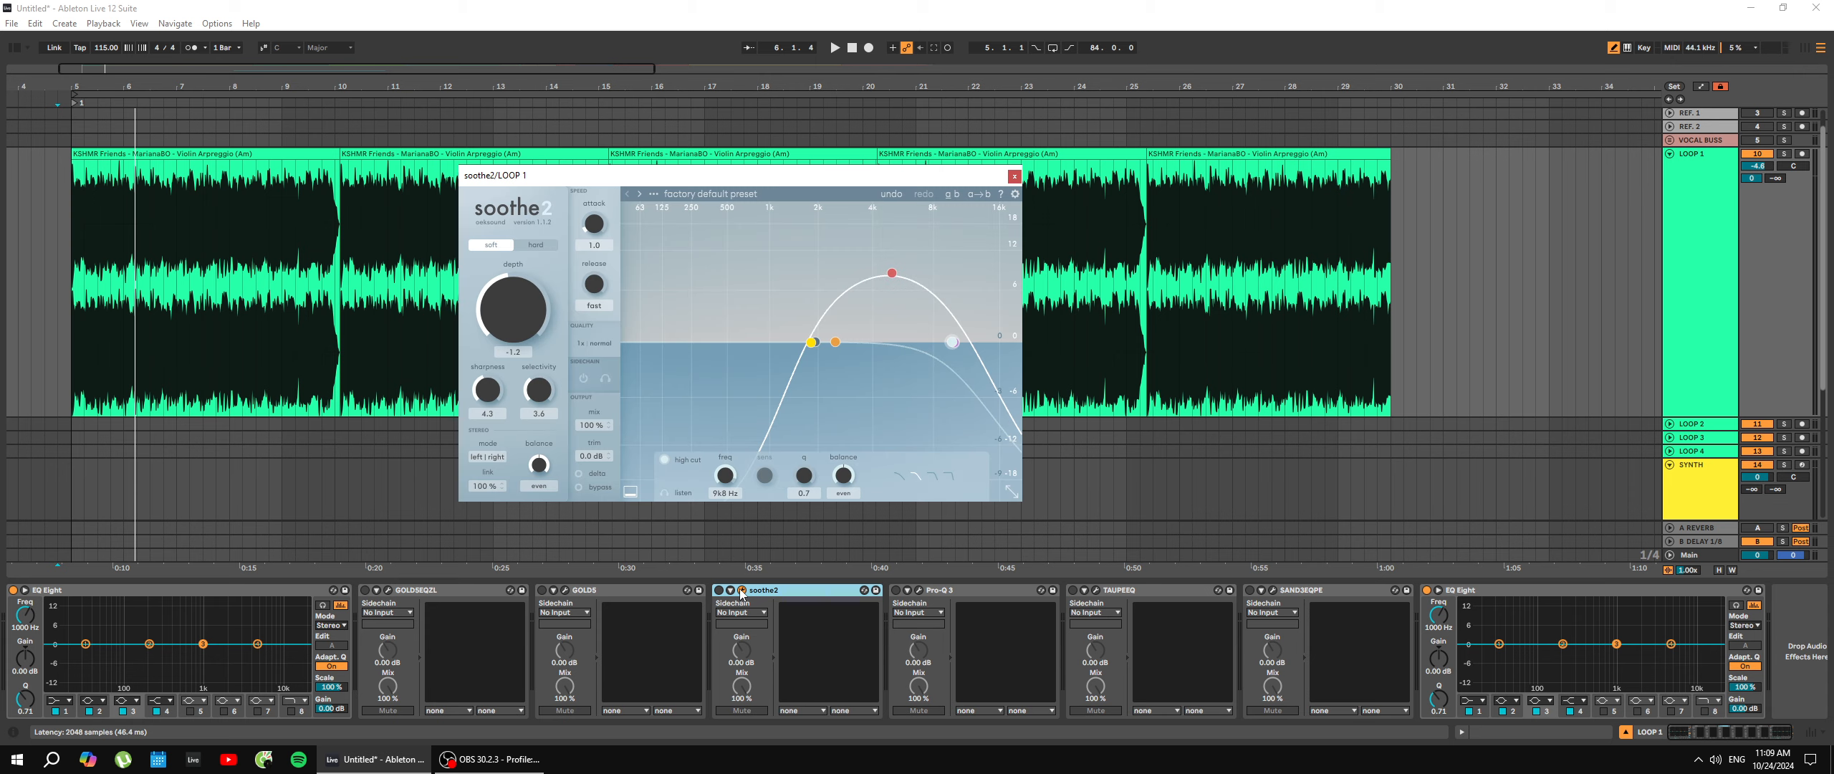
{"action": "left_click_drag", "start_coordinate": [784, 181], "coordinate": [911, 246]}
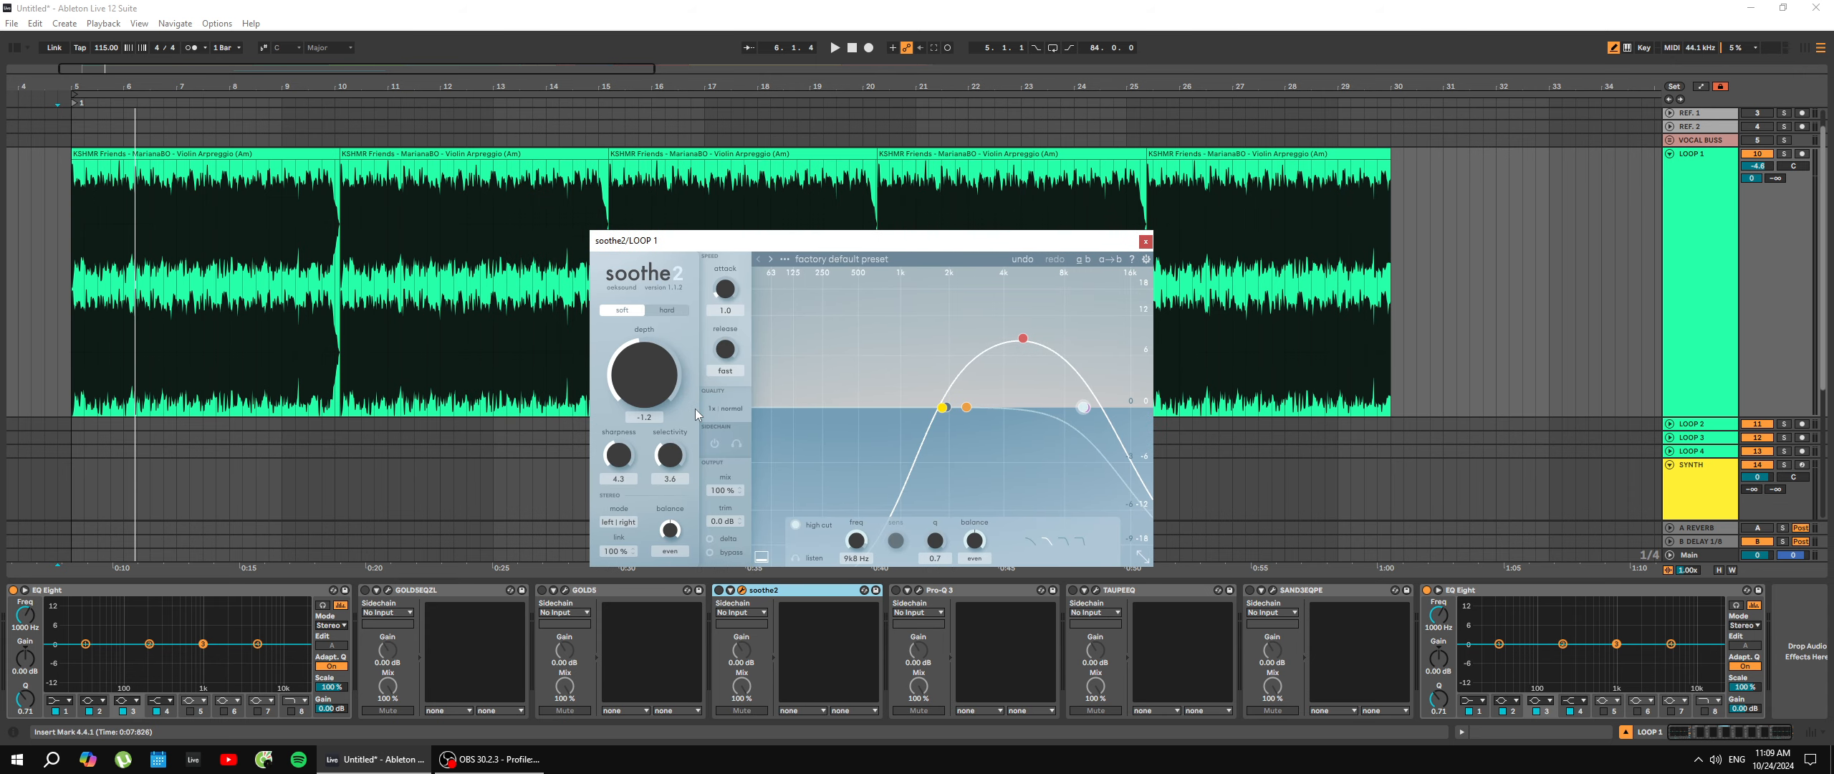
{"action": "left_click", "coordinate": [1146, 242]}
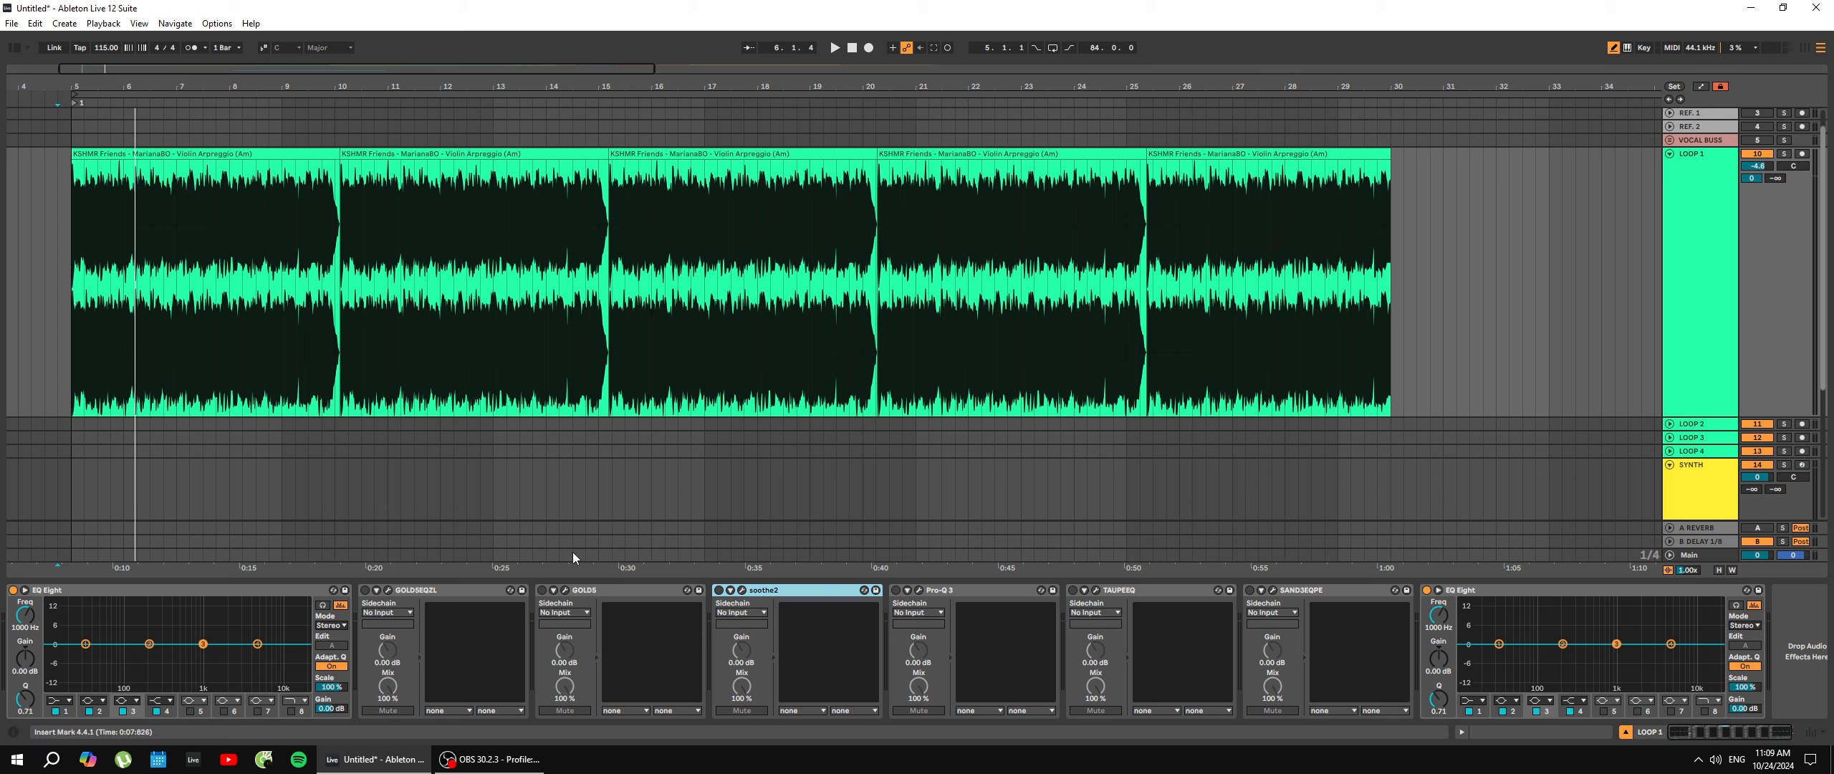
Switch on GOLD5EQZL, GOLD5 and soothe2 together, and play LOOP 1 from 4.4.1 with the three plug-ins selected.
{"action": "left_click", "coordinate": [442, 592], "text": "shift"}
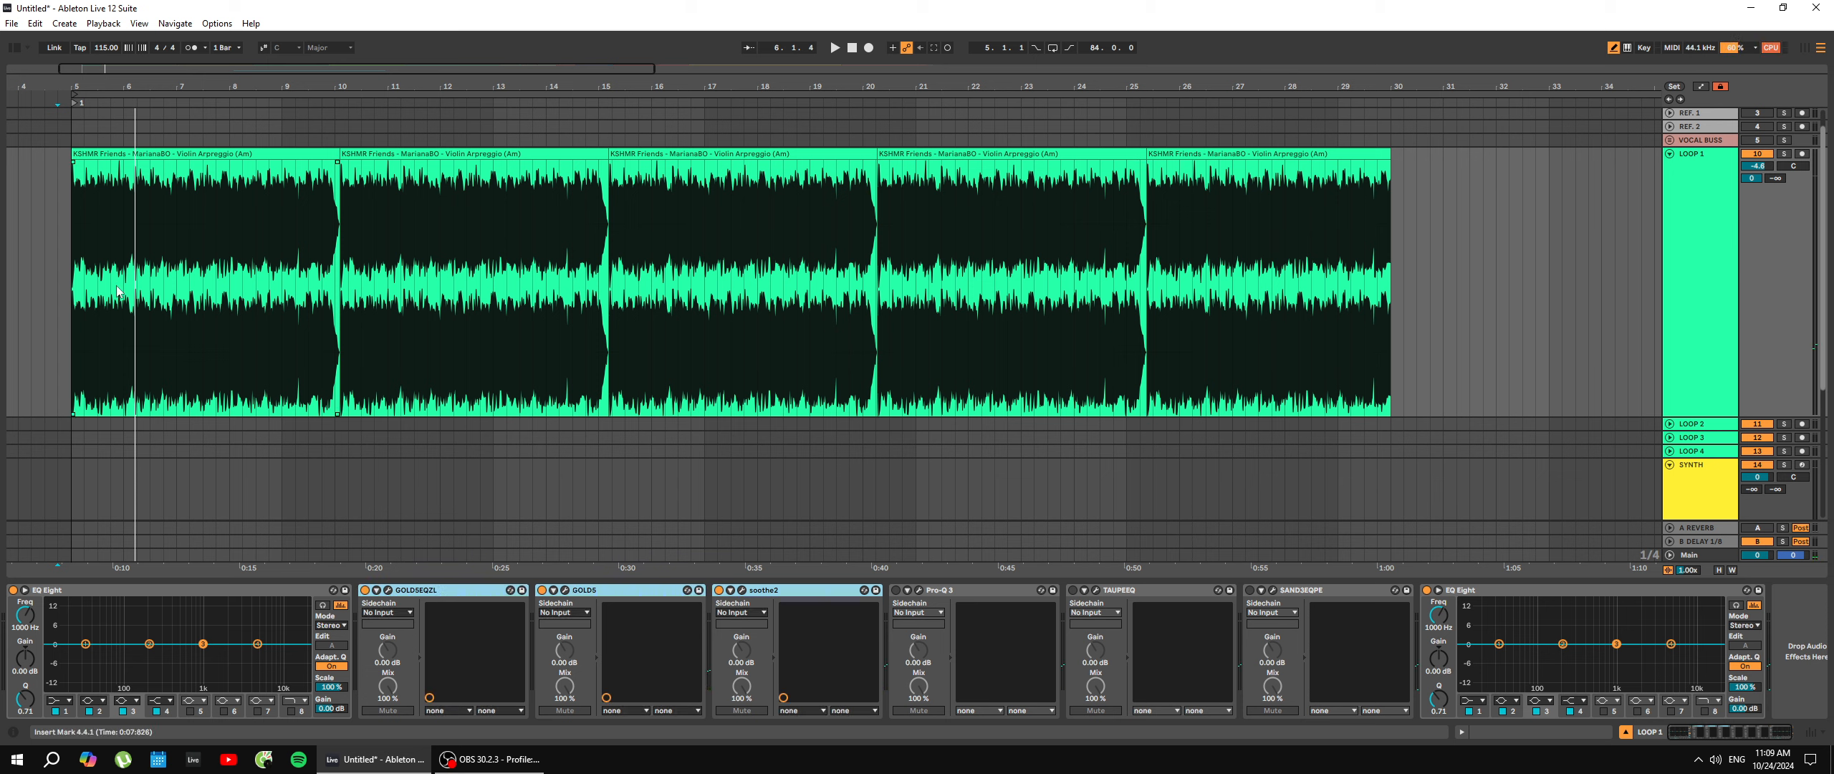
{"action": "left_click", "coordinate": [61, 281]}
{"action": "key", "text": "space"}
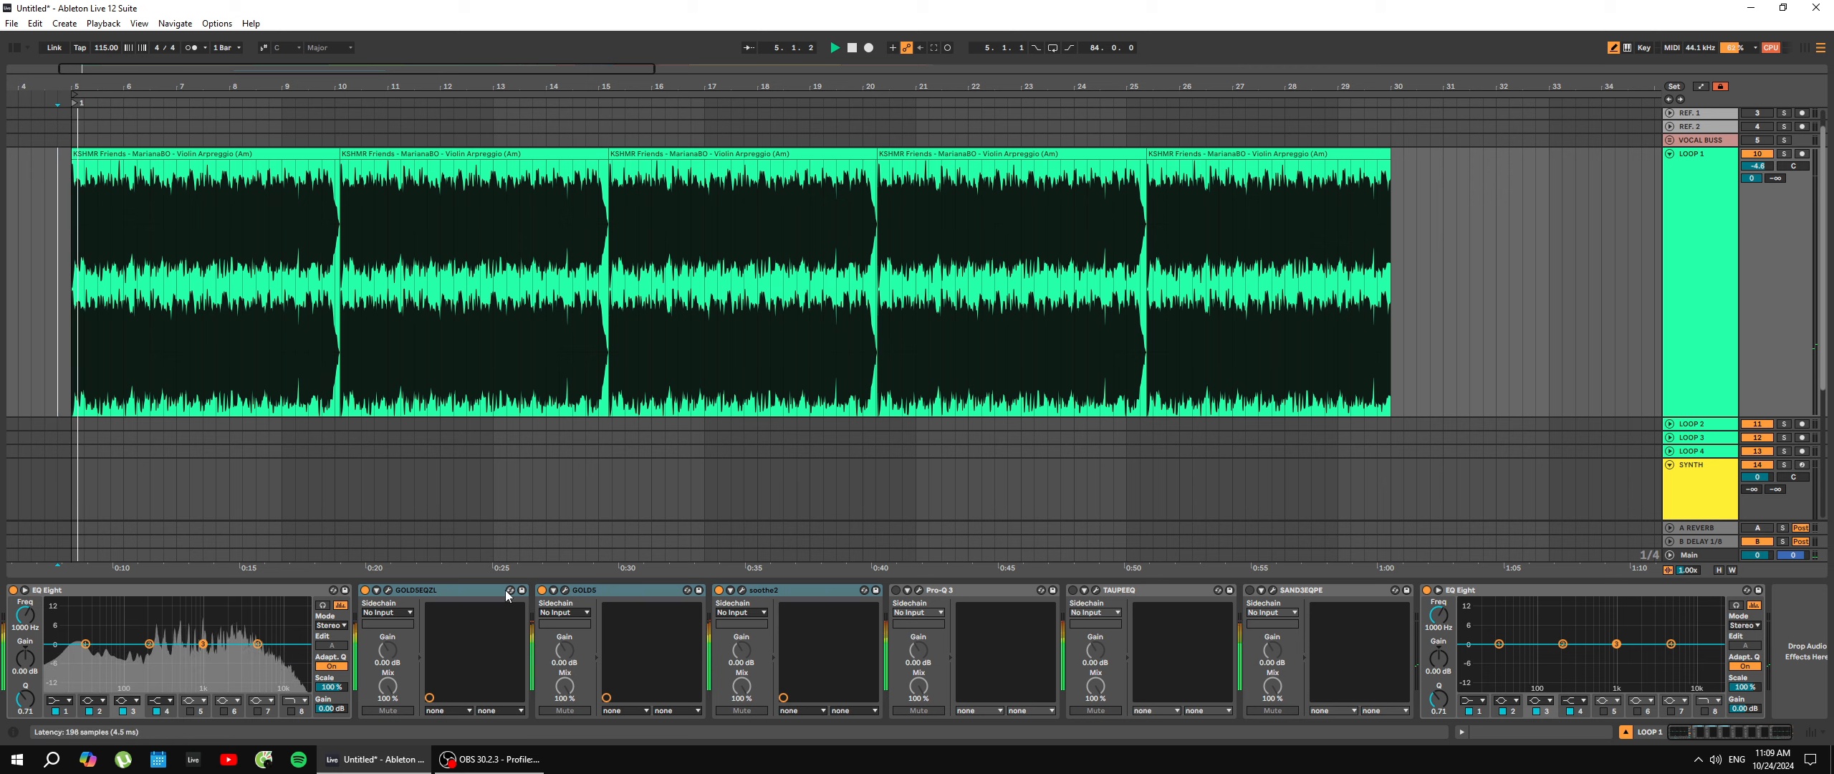
{"action": "left_click", "coordinate": [444, 589]}
{"action": "left_click", "coordinate": [772, 590], "text": "shift"}
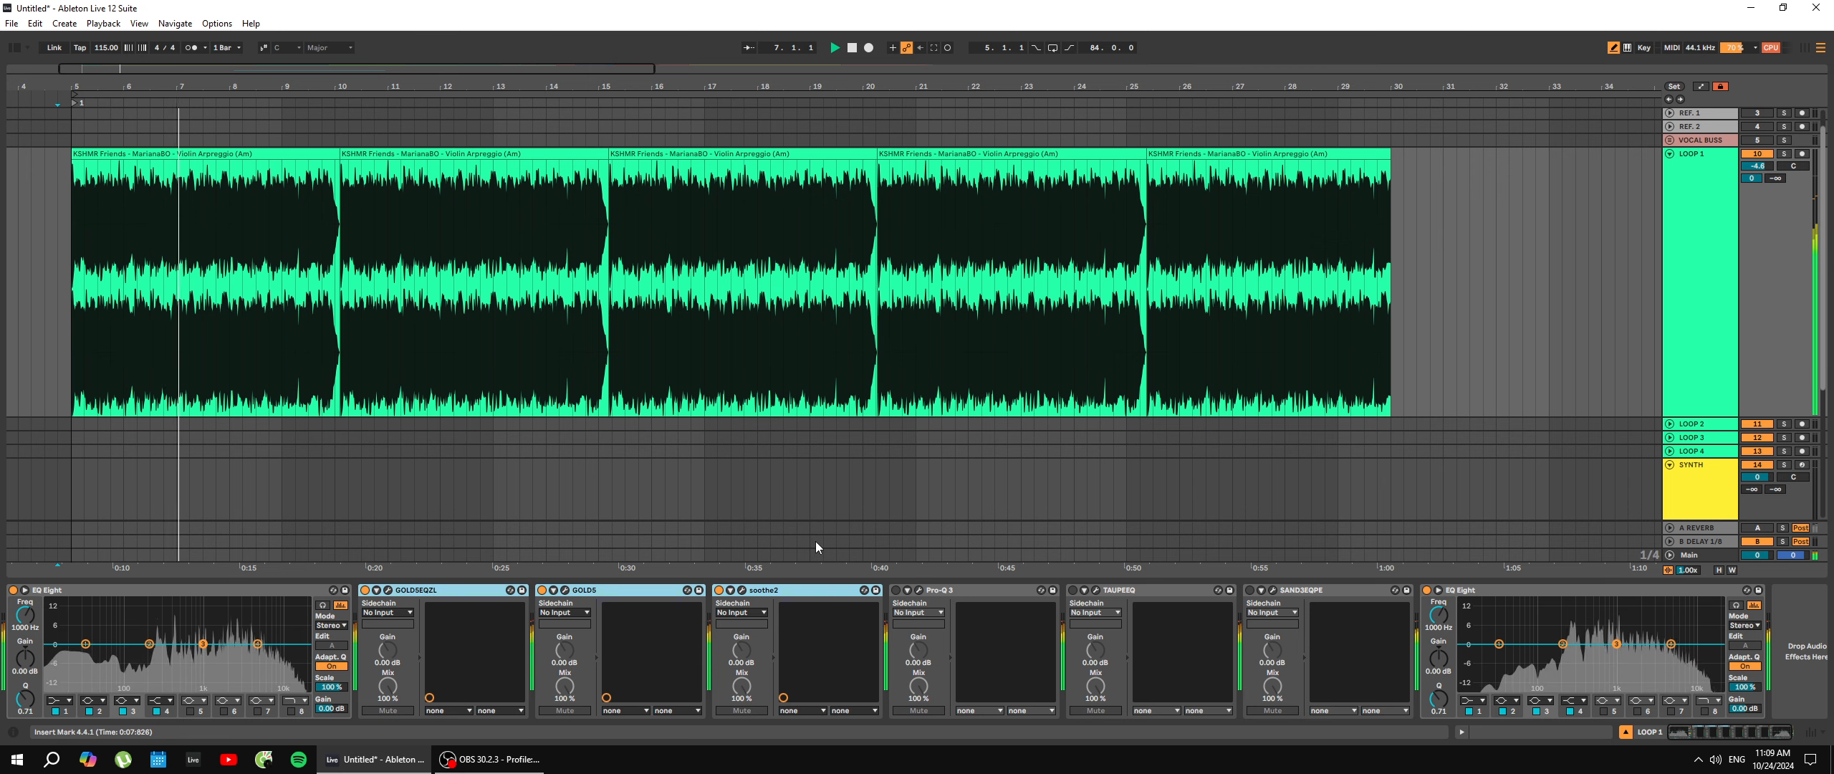
Play and stop LOOP 1 repeatedly to compare its sound with GOLD5EQZL, GOLD5 and soothe2 switched off and on.
{"action": "key", "text": "space"}
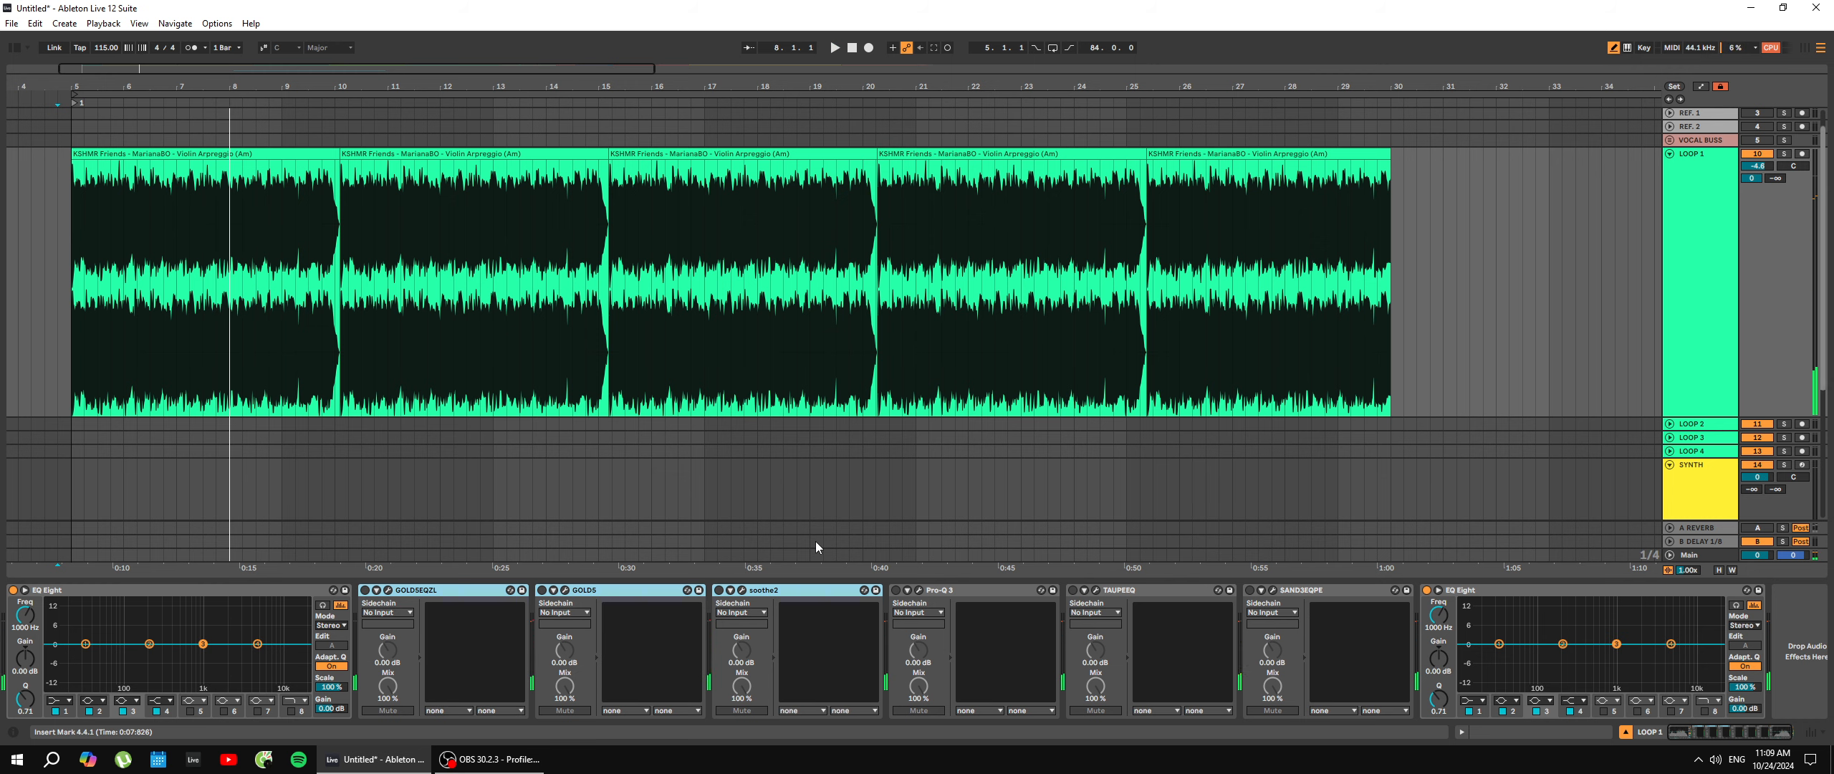
{"action": "key", "text": "space"}
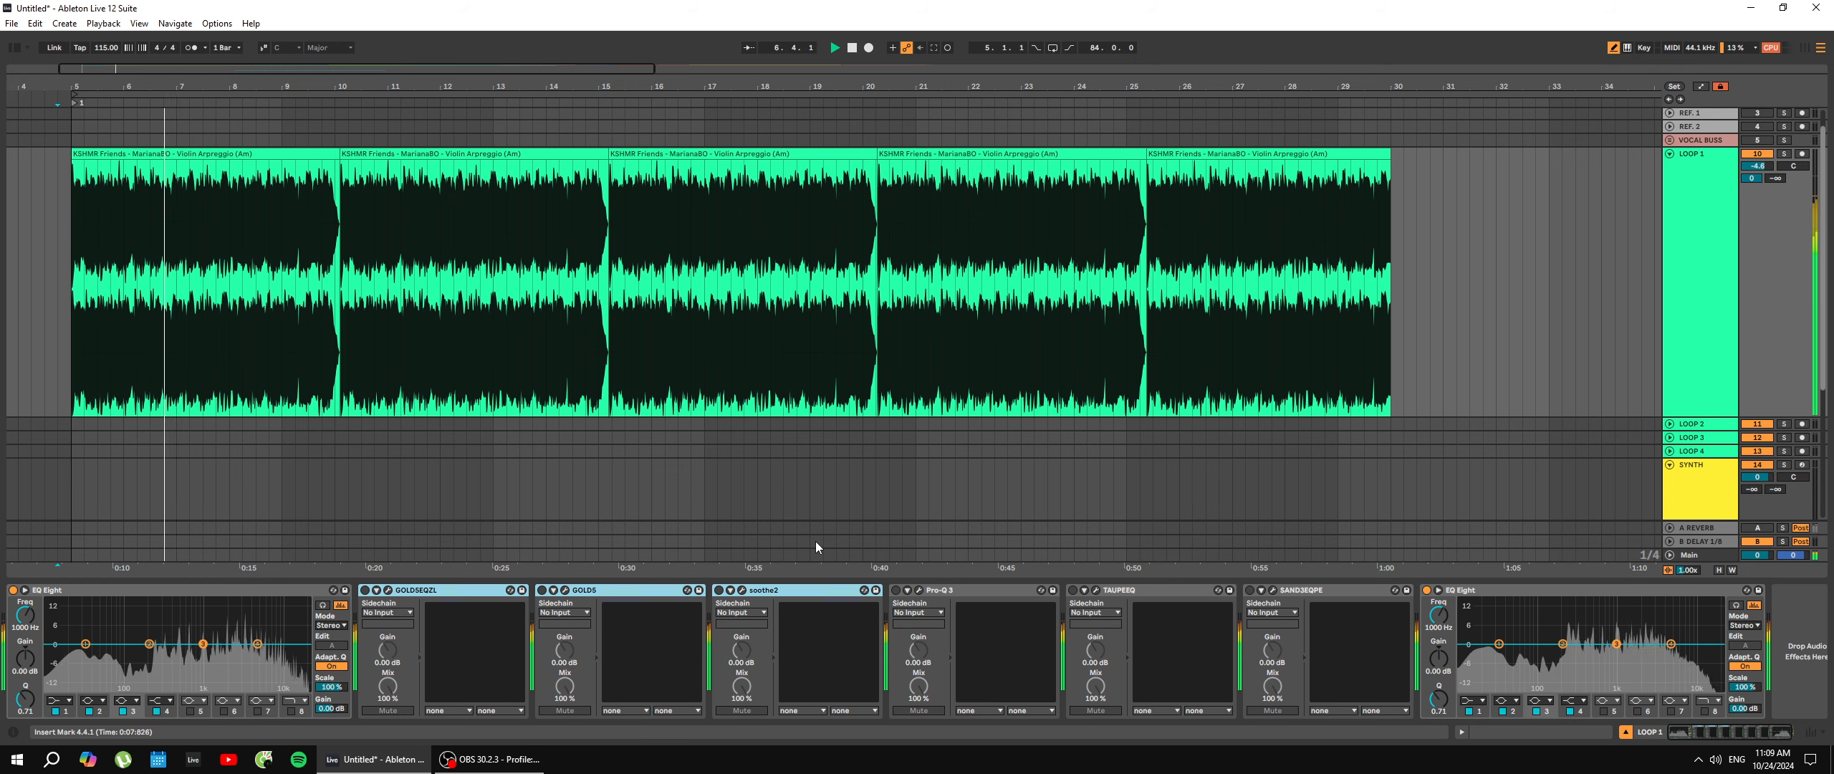
{"action": "key", "text": "space"}
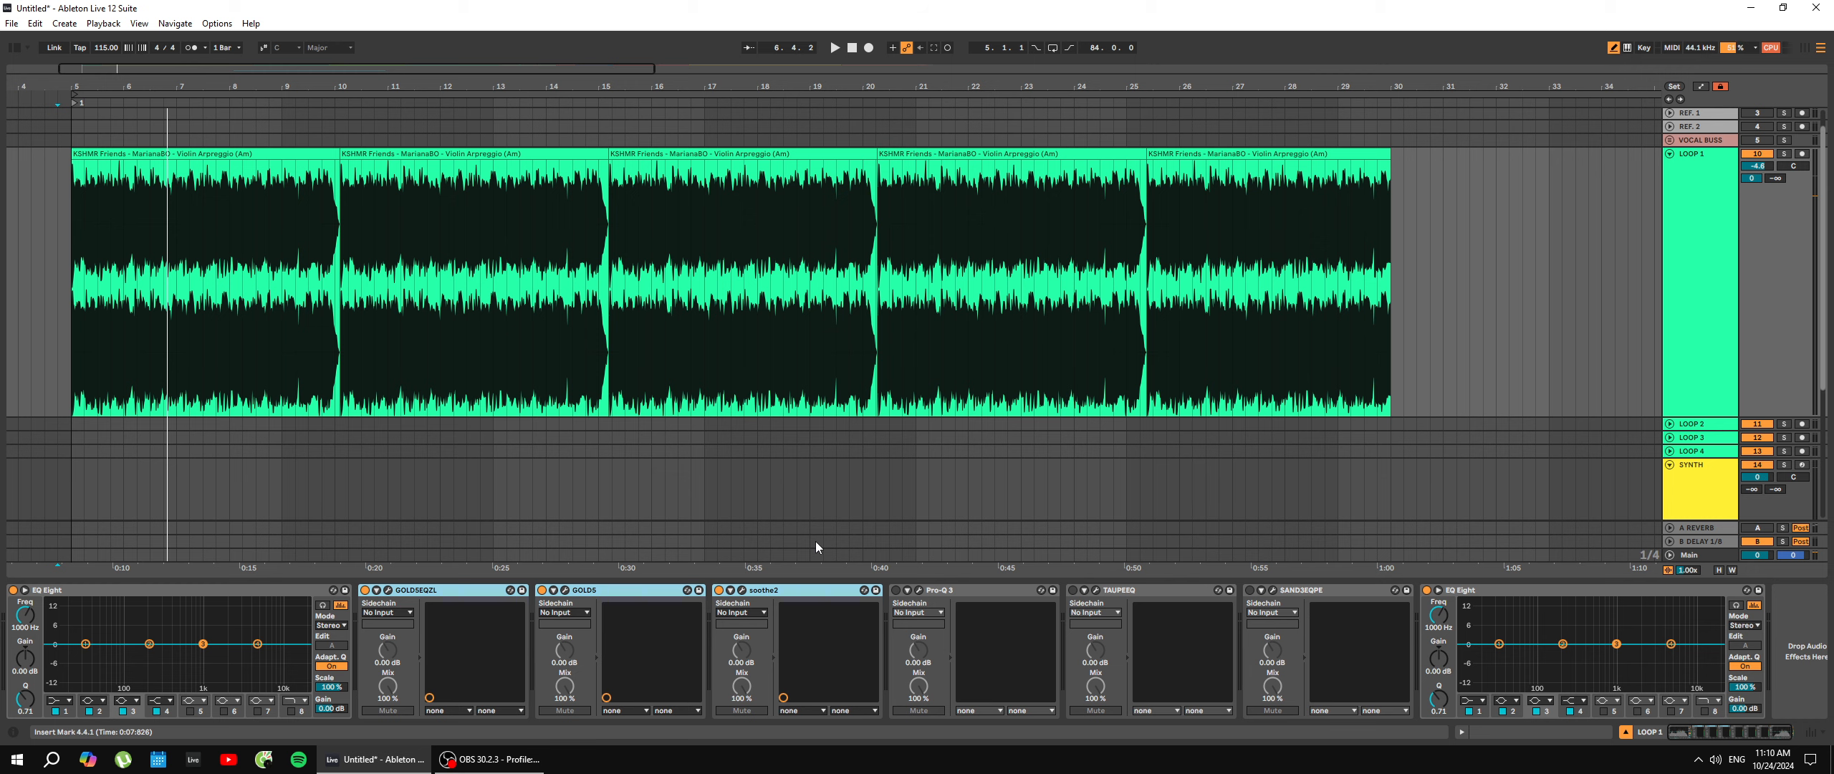
{"action": "key", "text": "space"}
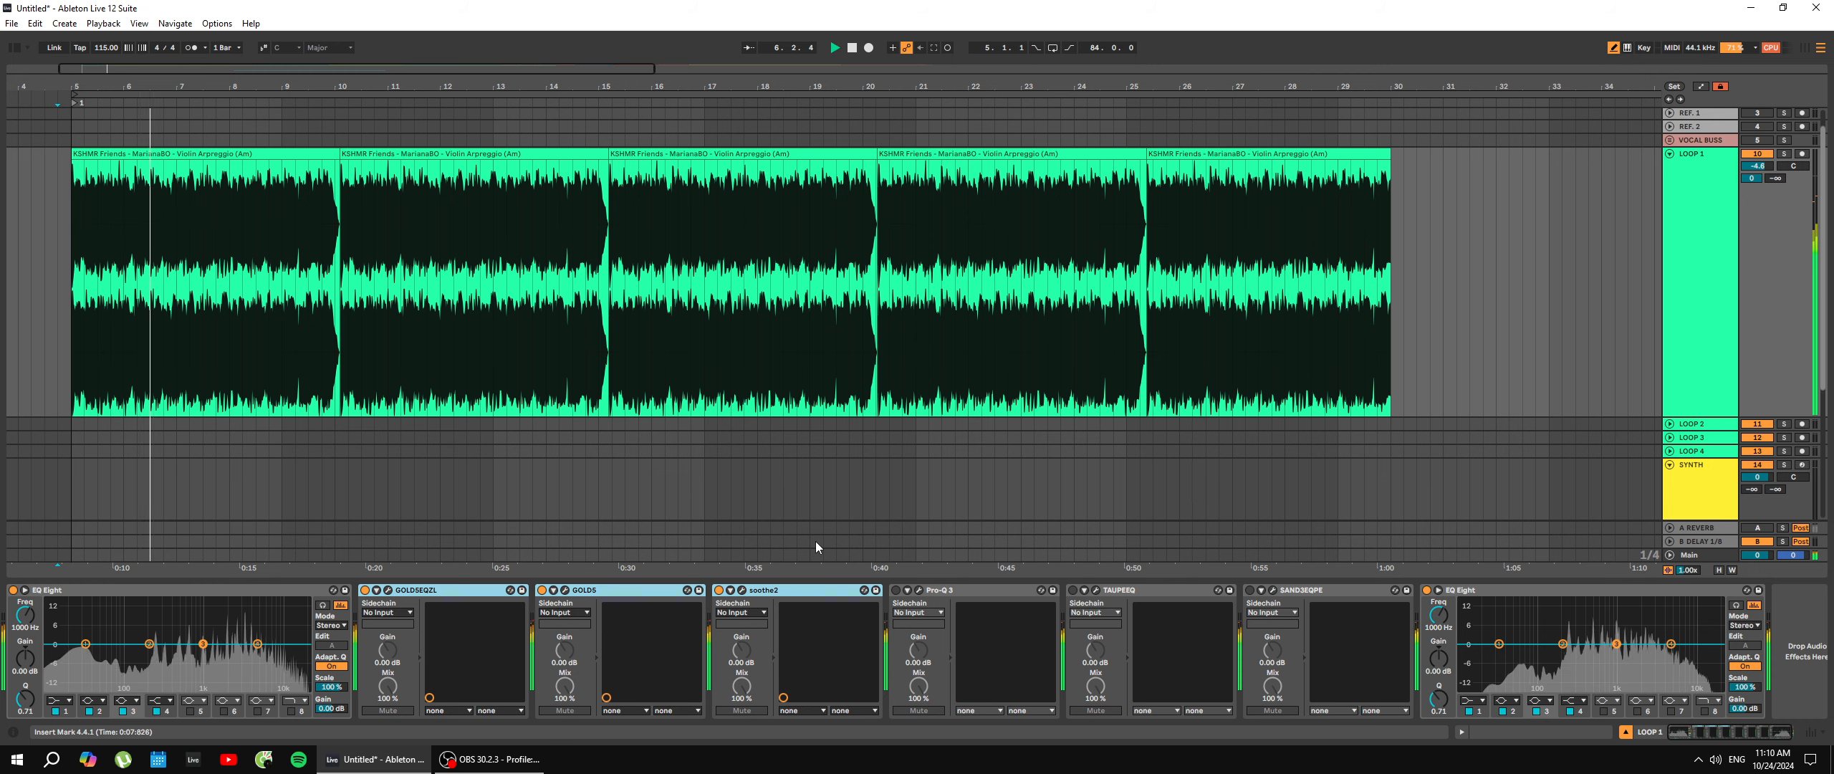
{"action": "key", "text": "space"}
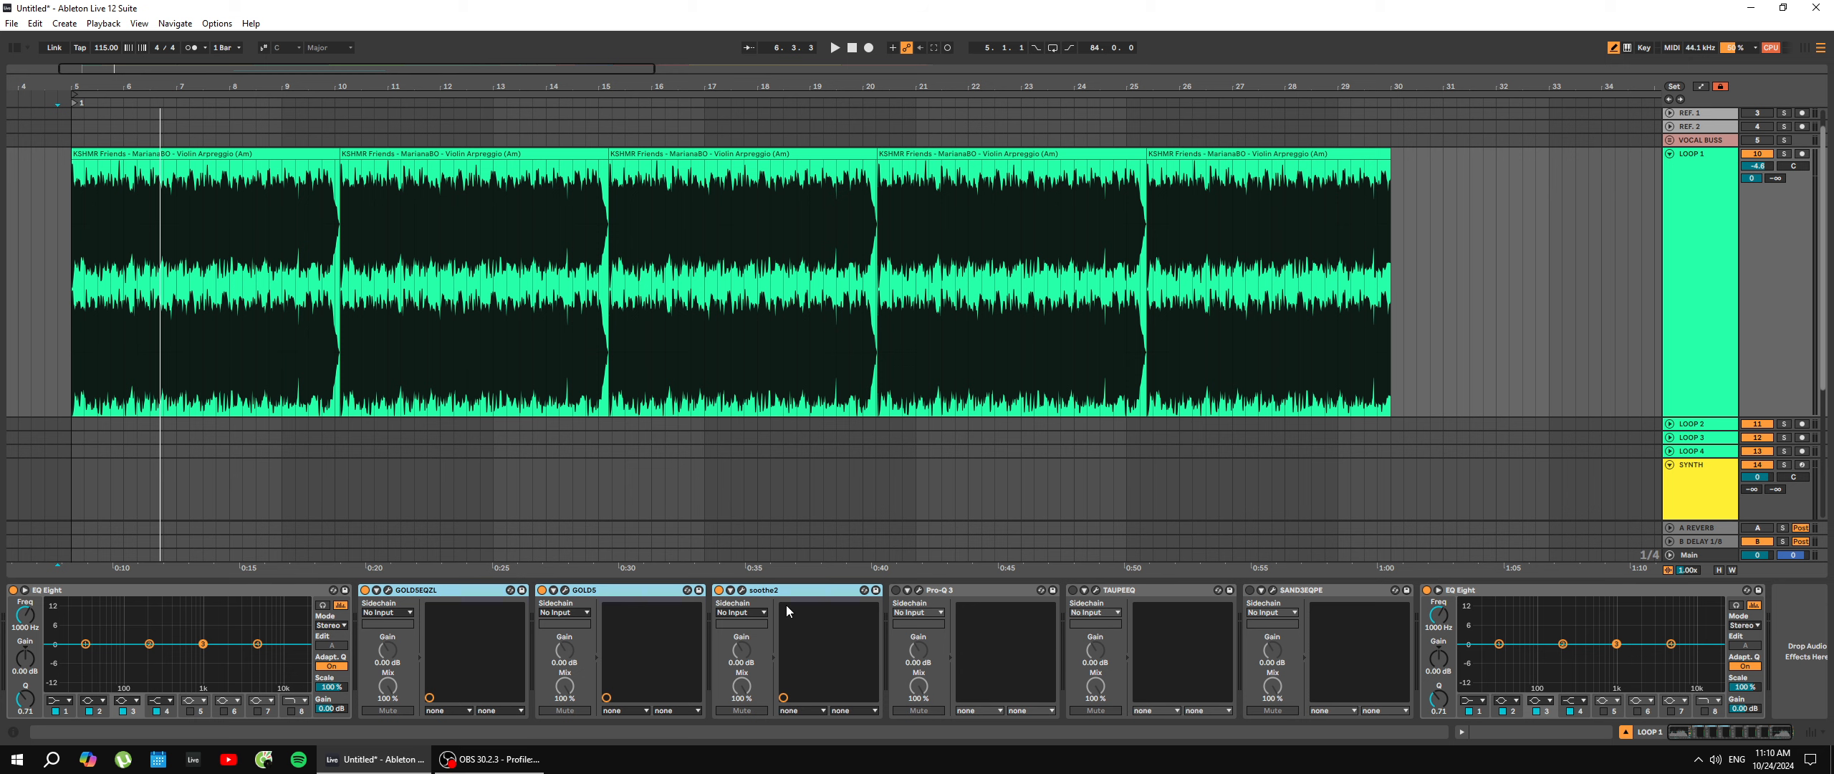
Leave GOLD5EQZL, GOLD5 and soothe2 switched off, switch on Pro-Q 3, and open its window over the arrangement.
{"action": "left_click", "coordinate": [955, 600]}
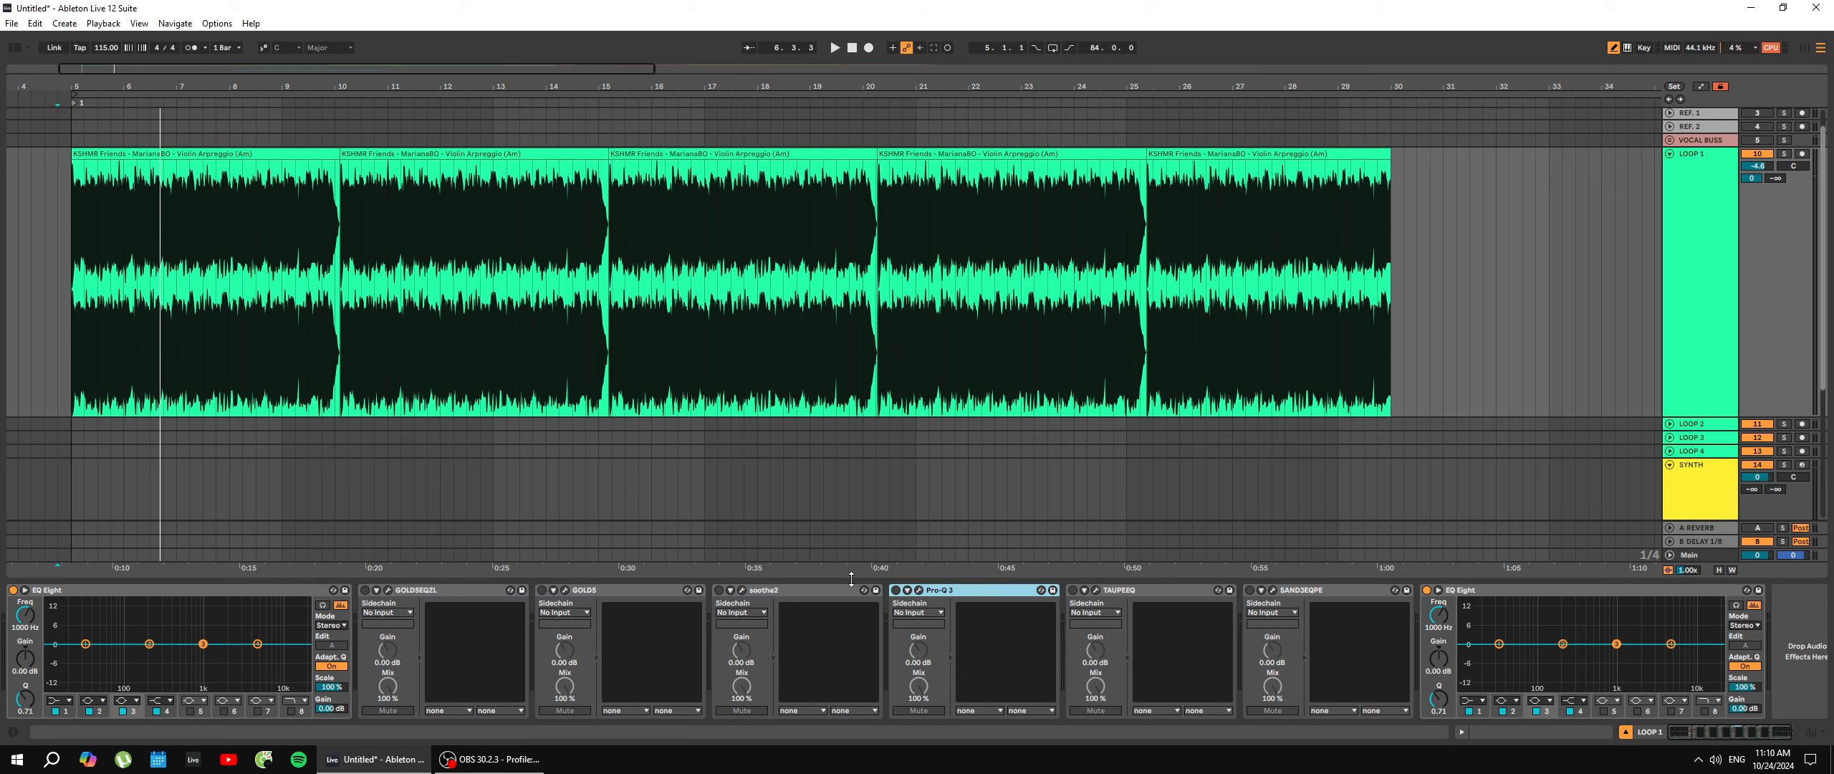
{"action": "left_click", "coordinate": [896, 590]}
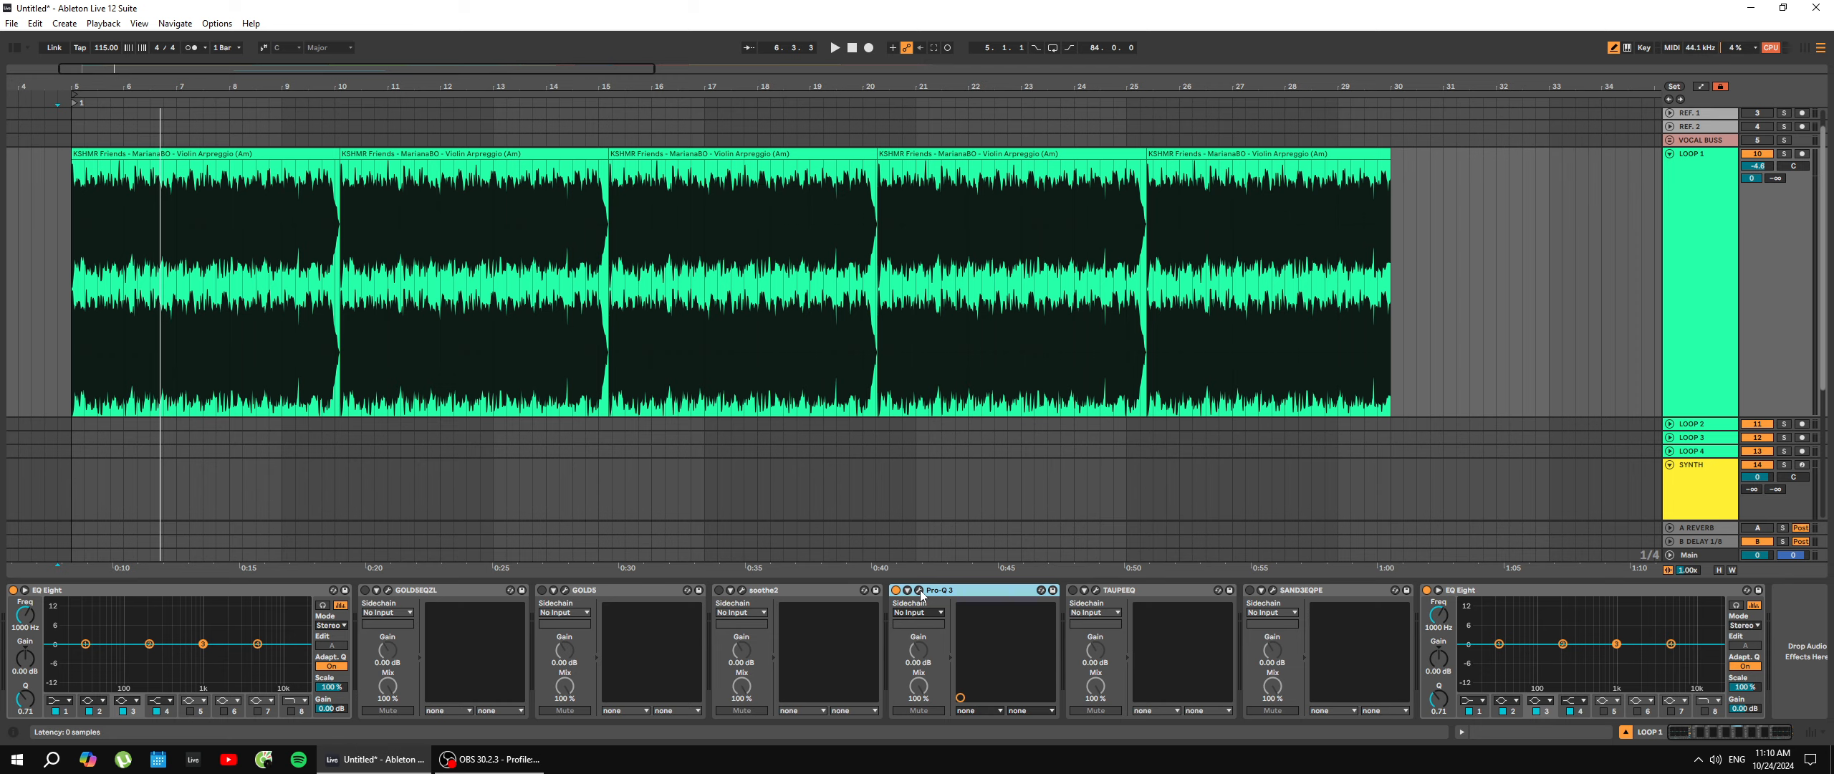
{"action": "left_click", "coordinate": [919, 590]}
{"action": "left_click_drag", "start_coordinate": [682, 63], "coordinate": [1172, 141]}
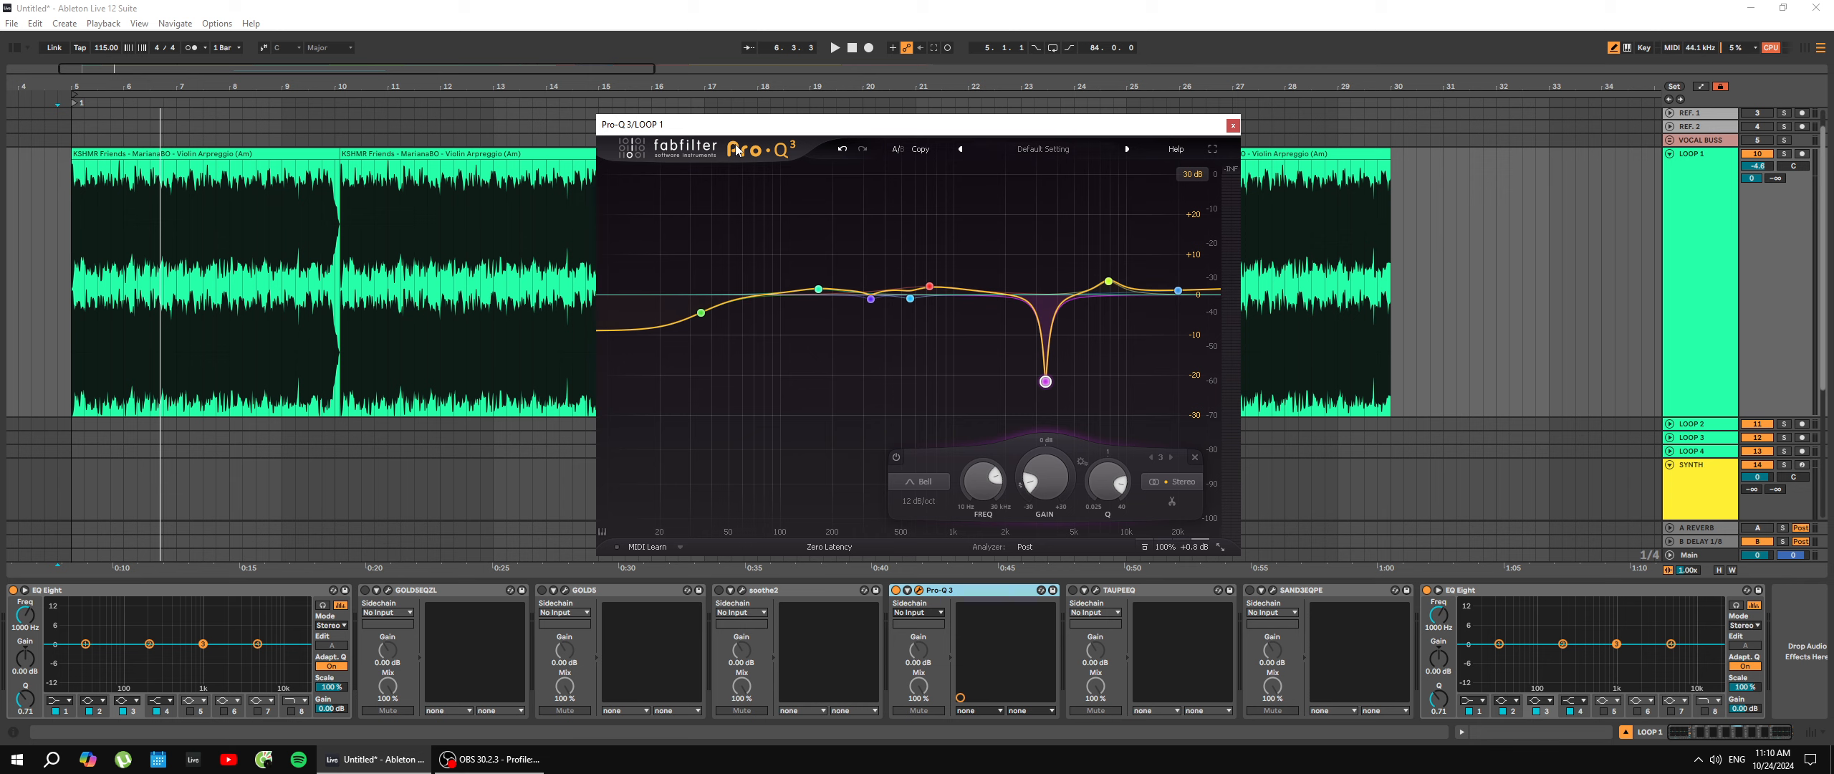
Try the Small and Medium interface sizes for Pro-Q 3, then set it to Large and reposition its window.
{"action": "left_click", "coordinate": [1220, 546]}
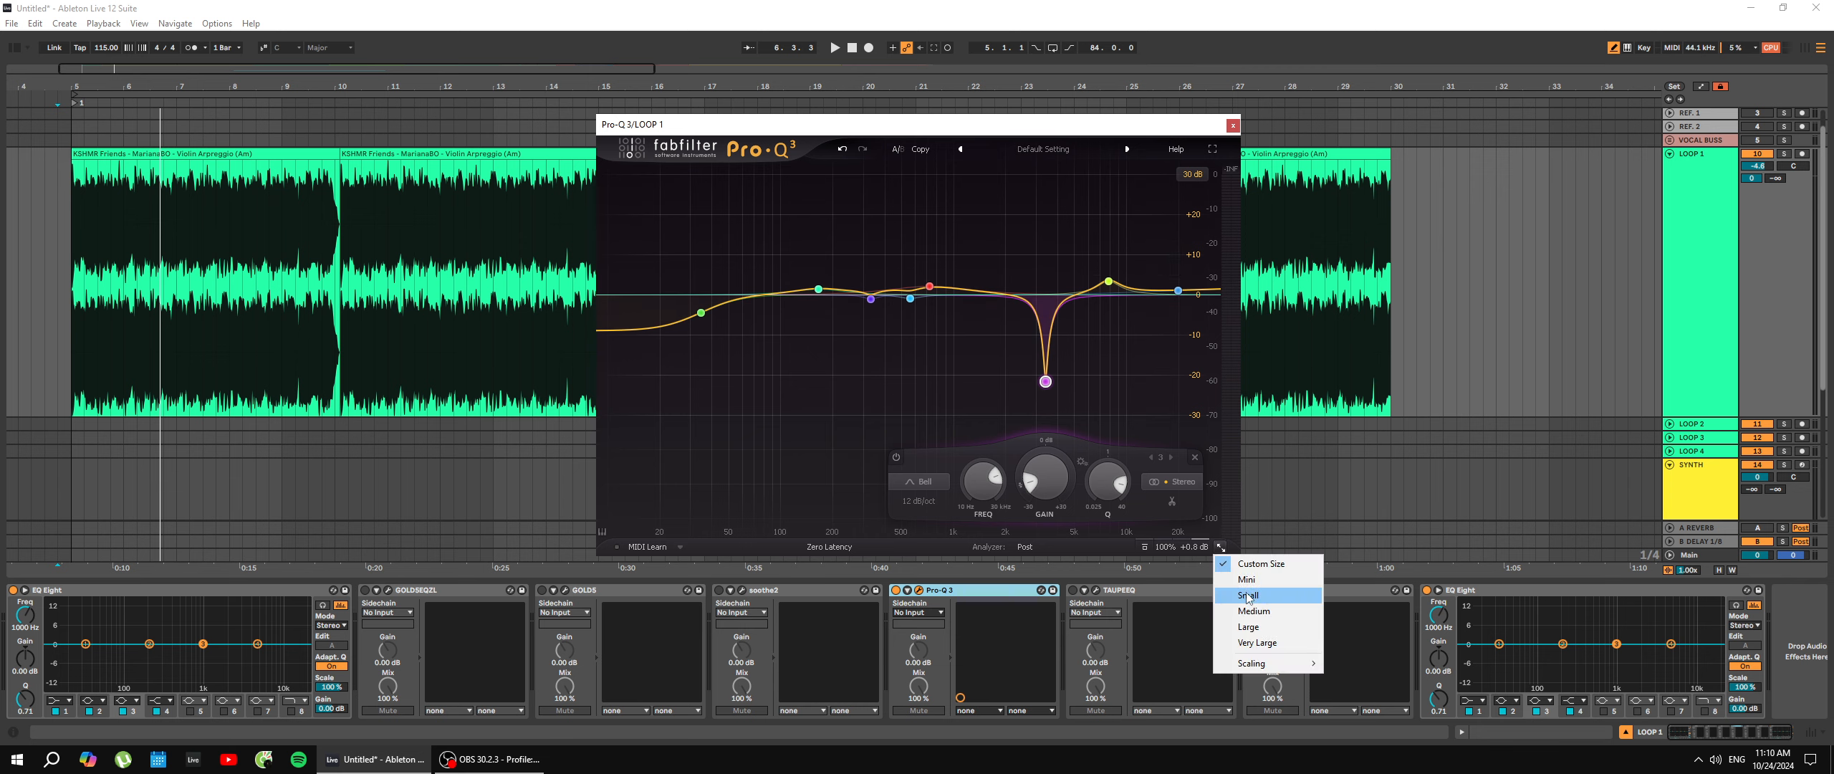
{"action": "left_click", "coordinate": [1254, 596]}
{"action": "left_click", "coordinate": [1144, 460]}
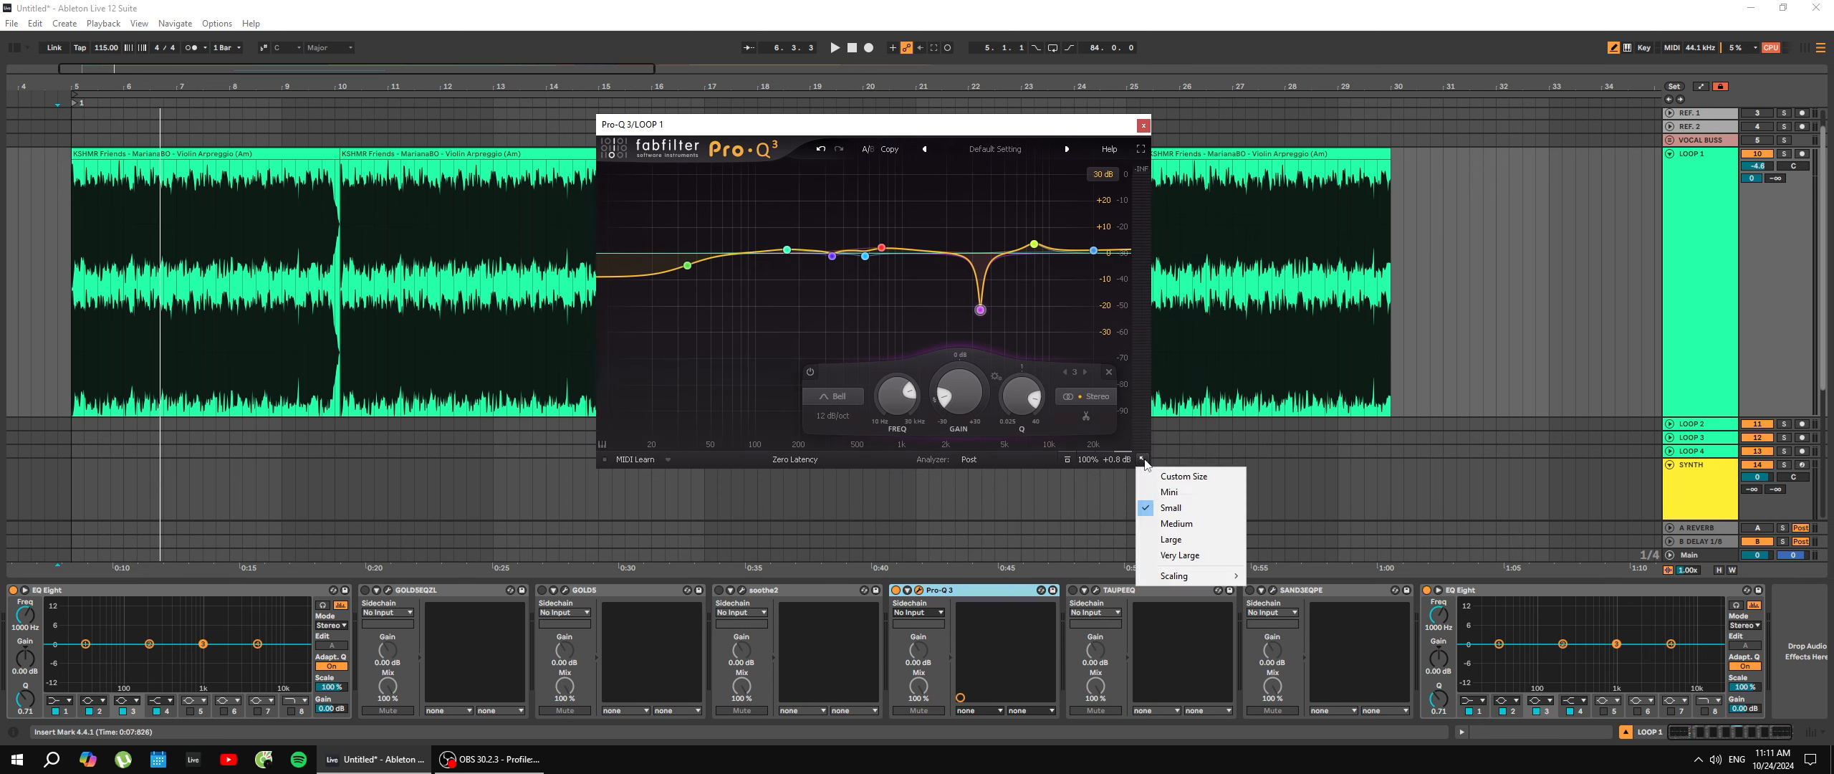
{"action": "left_click", "coordinate": [1181, 526]}
{"action": "left_click", "coordinate": [1221, 513]}
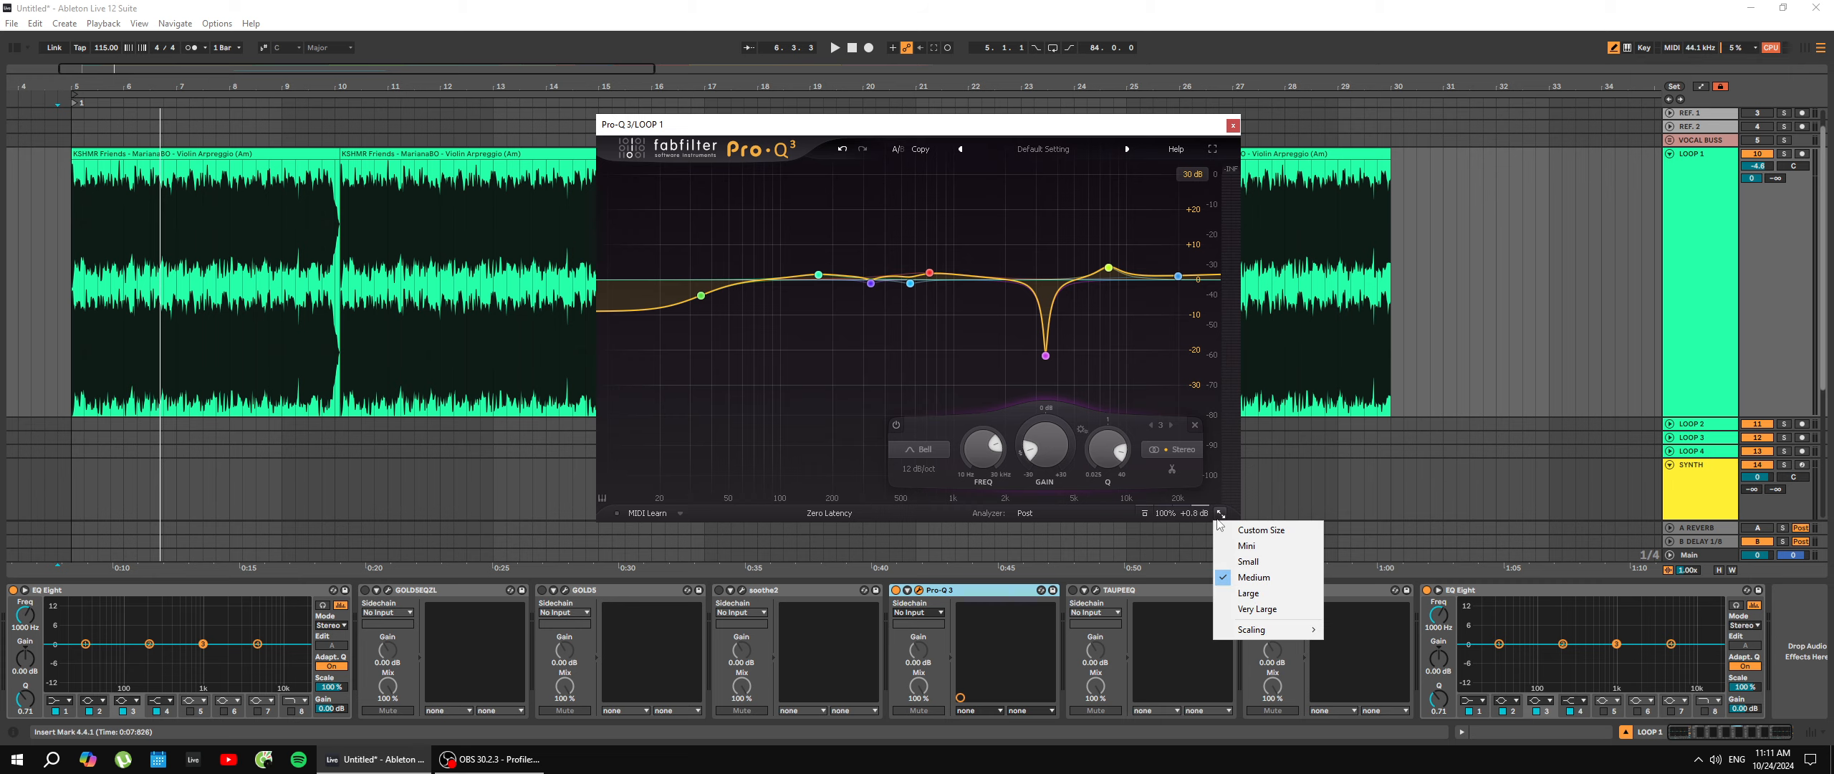
{"action": "left_click", "coordinate": [1234, 594]}
{"action": "left_click_drag", "start_coordinate": [1123, 131], "coordinate": [1069, 119]}
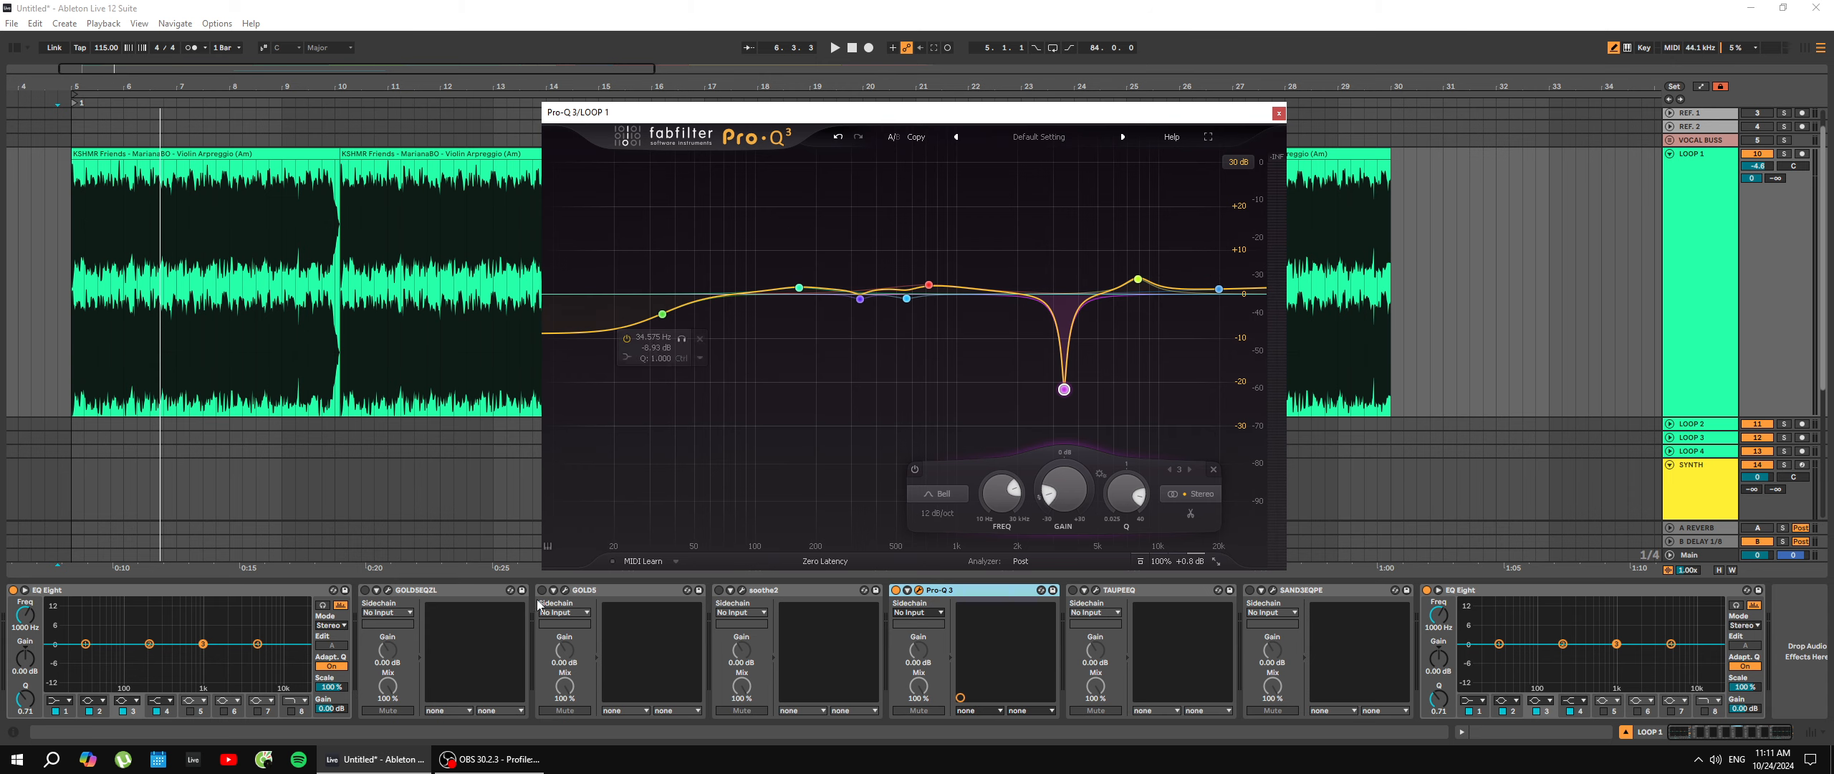
View GOLD5's window and close it, and inspect the settings of Pro-Q 3's individual low and mid bands for comparison.
{"action": "left_click", "coordinate": [565, 589]}
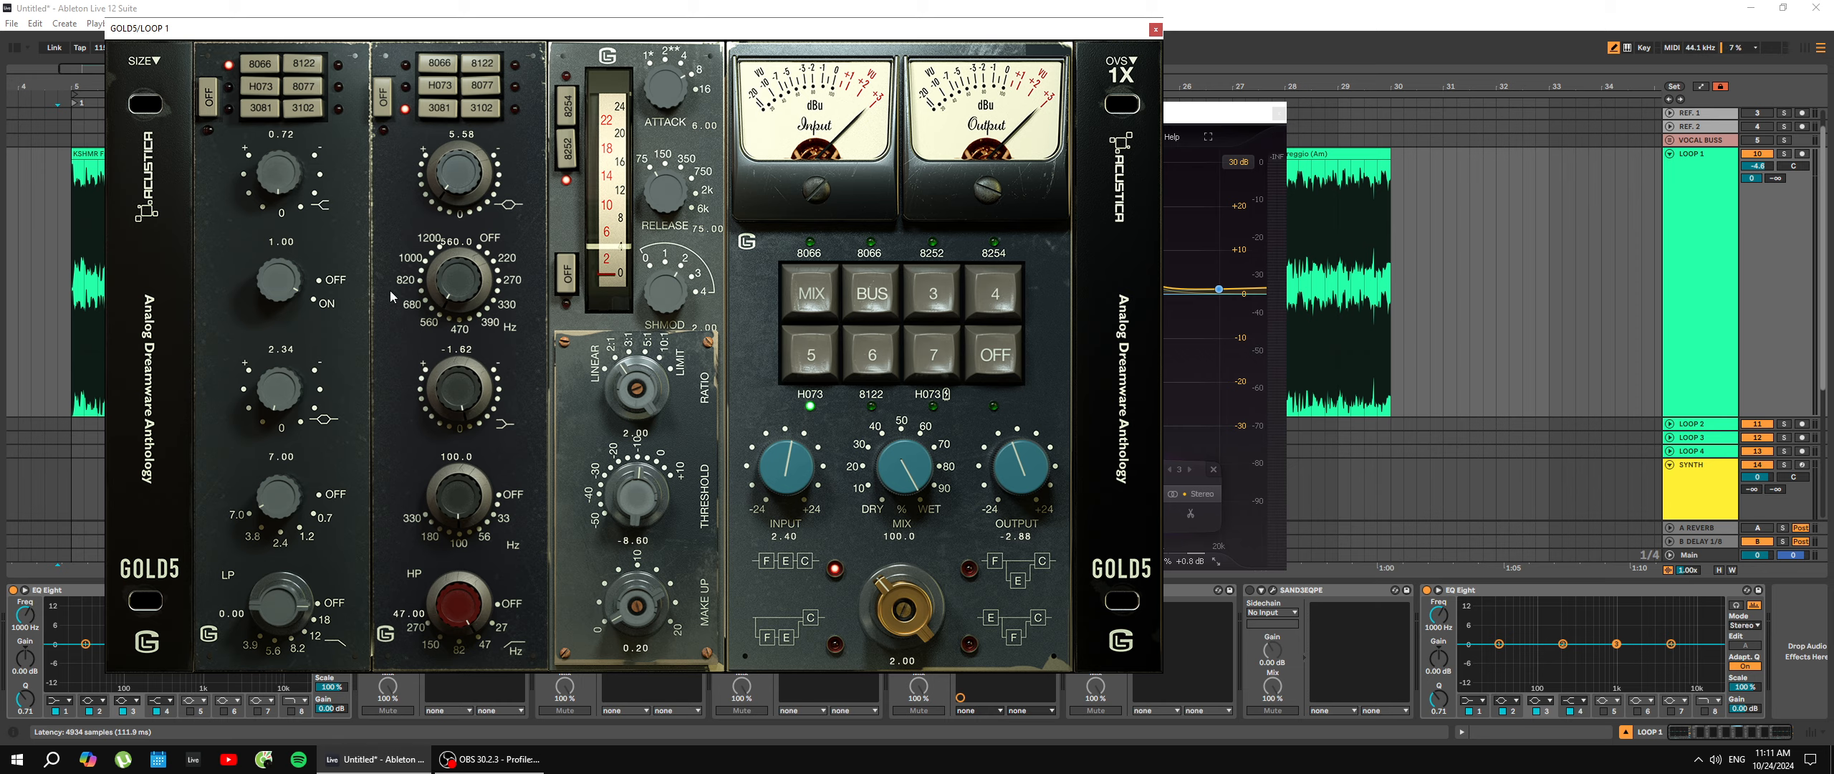
{"action": "left_click", "coordinate": [1155, 28]}
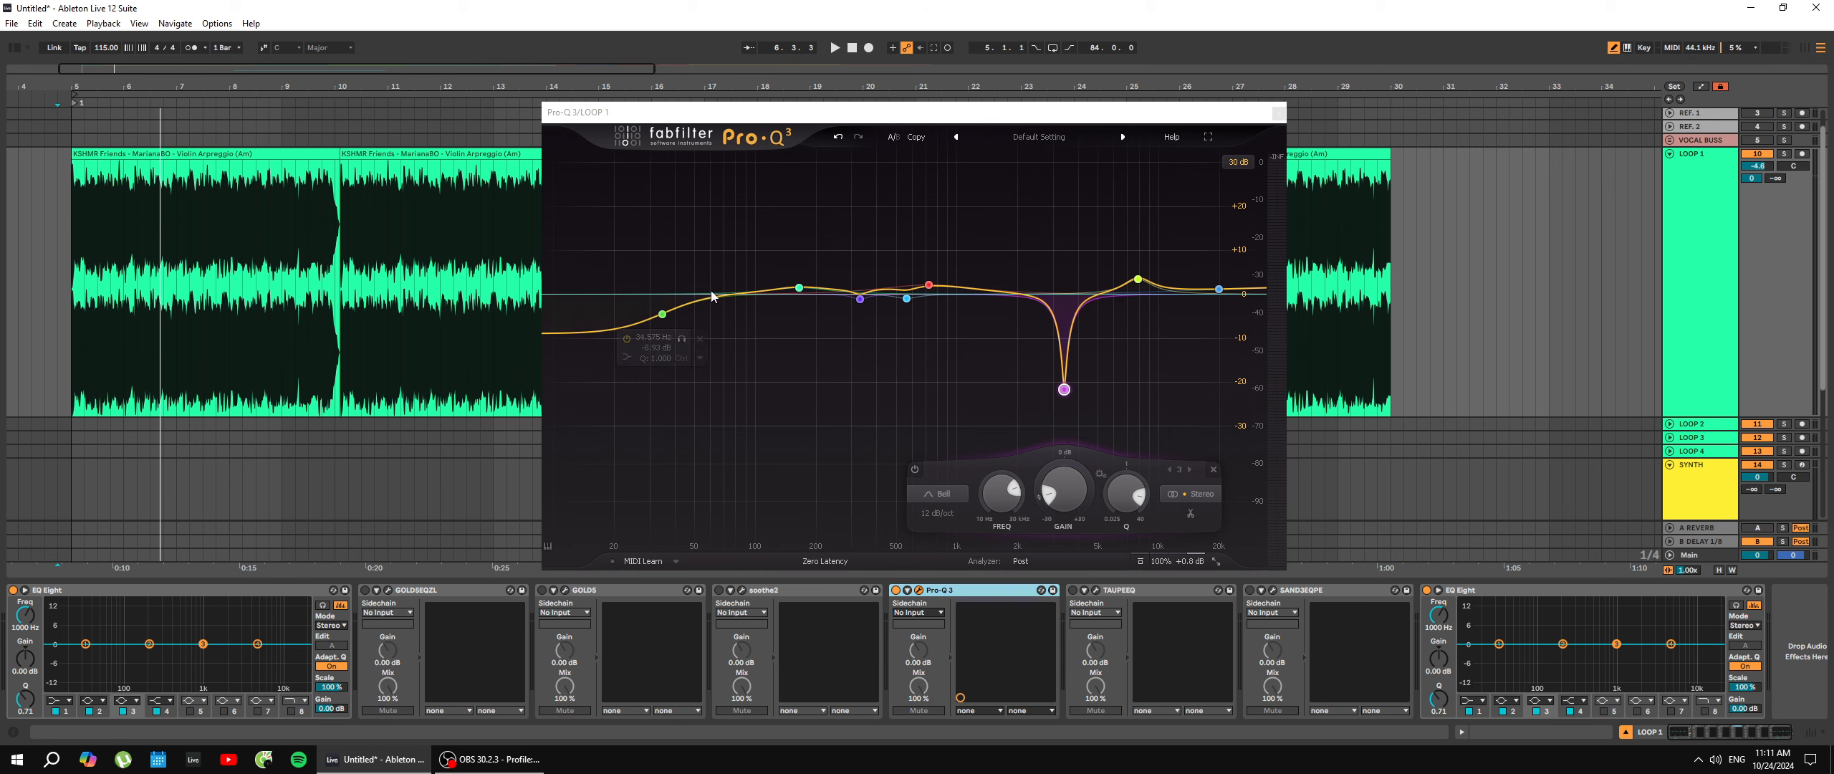
{"action": "mouse_move", "coordinate": [664, 316]}
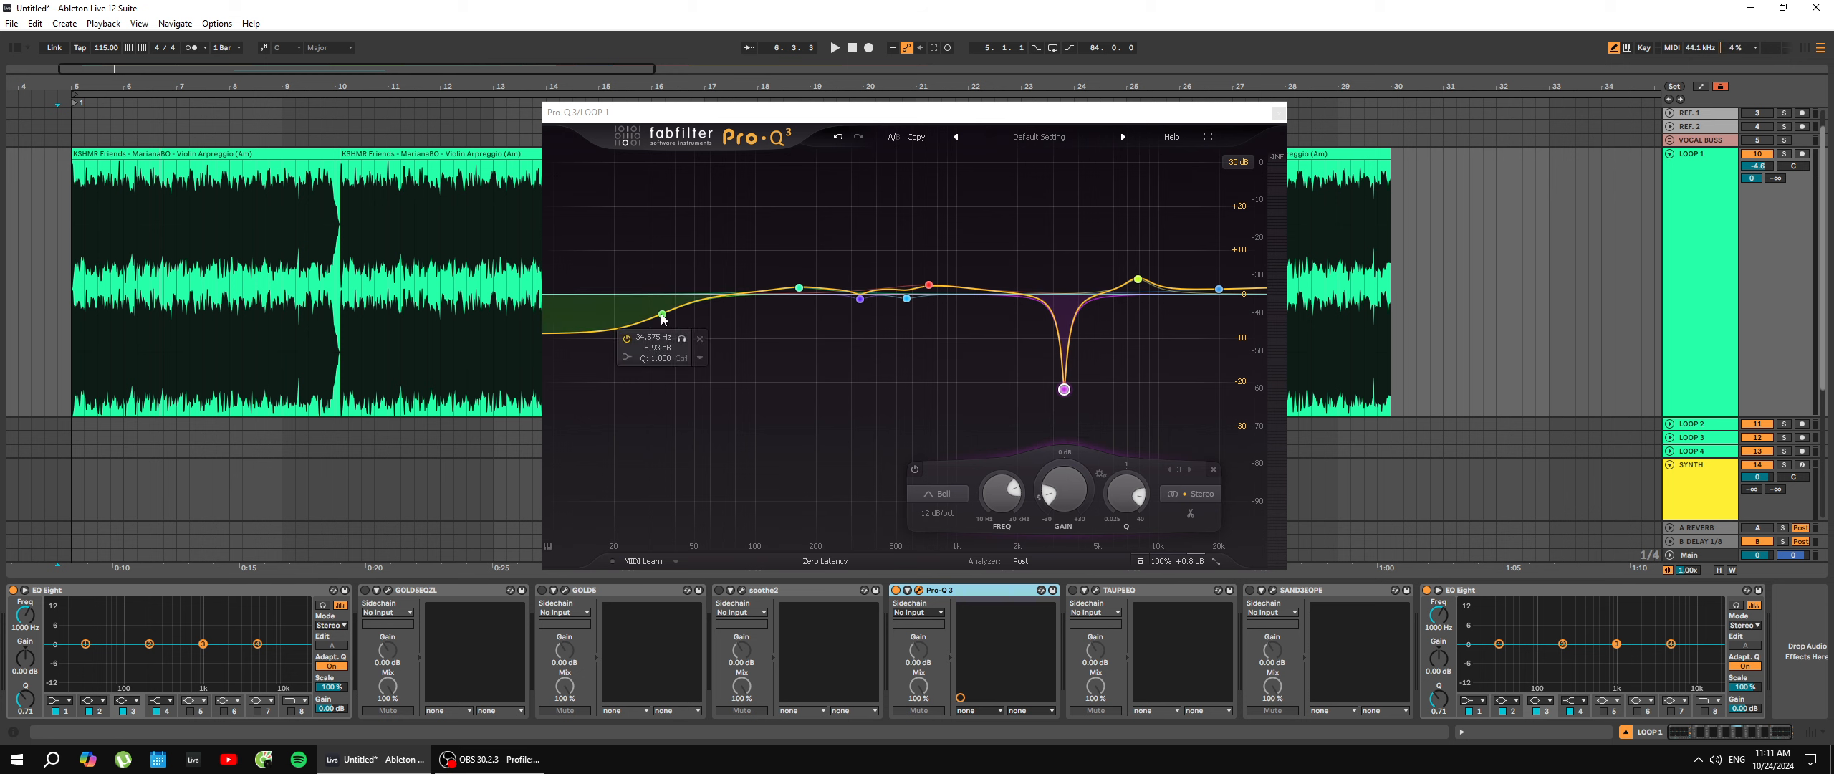
{"action": "mouse_move", "coordinate": [804, 296]}
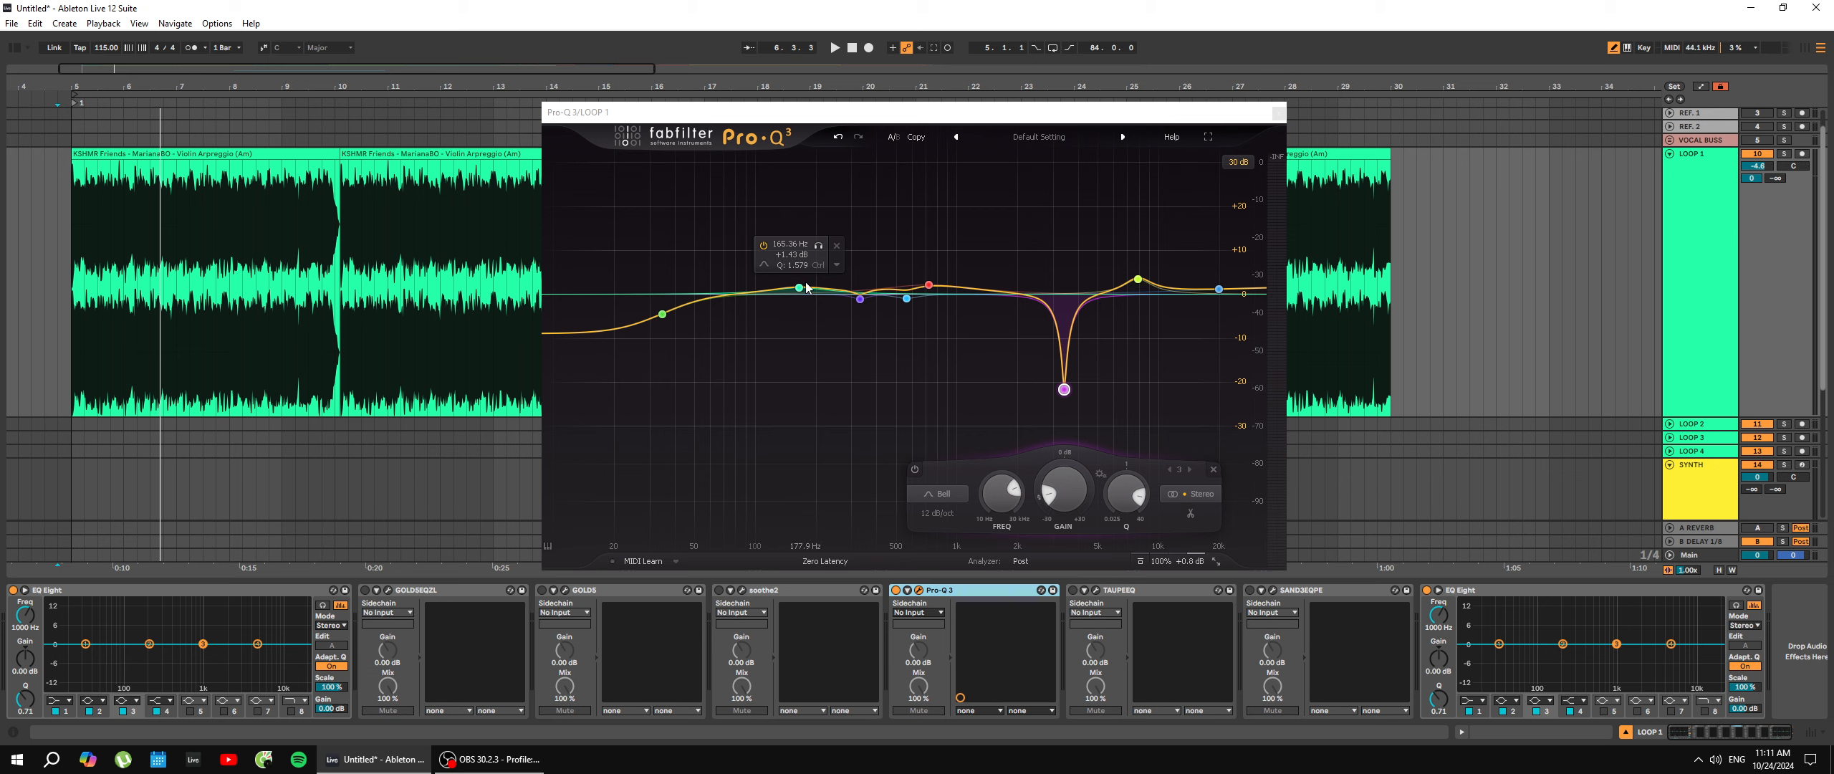
{"action": "mouse_move", "coordinate": [929, 291]}
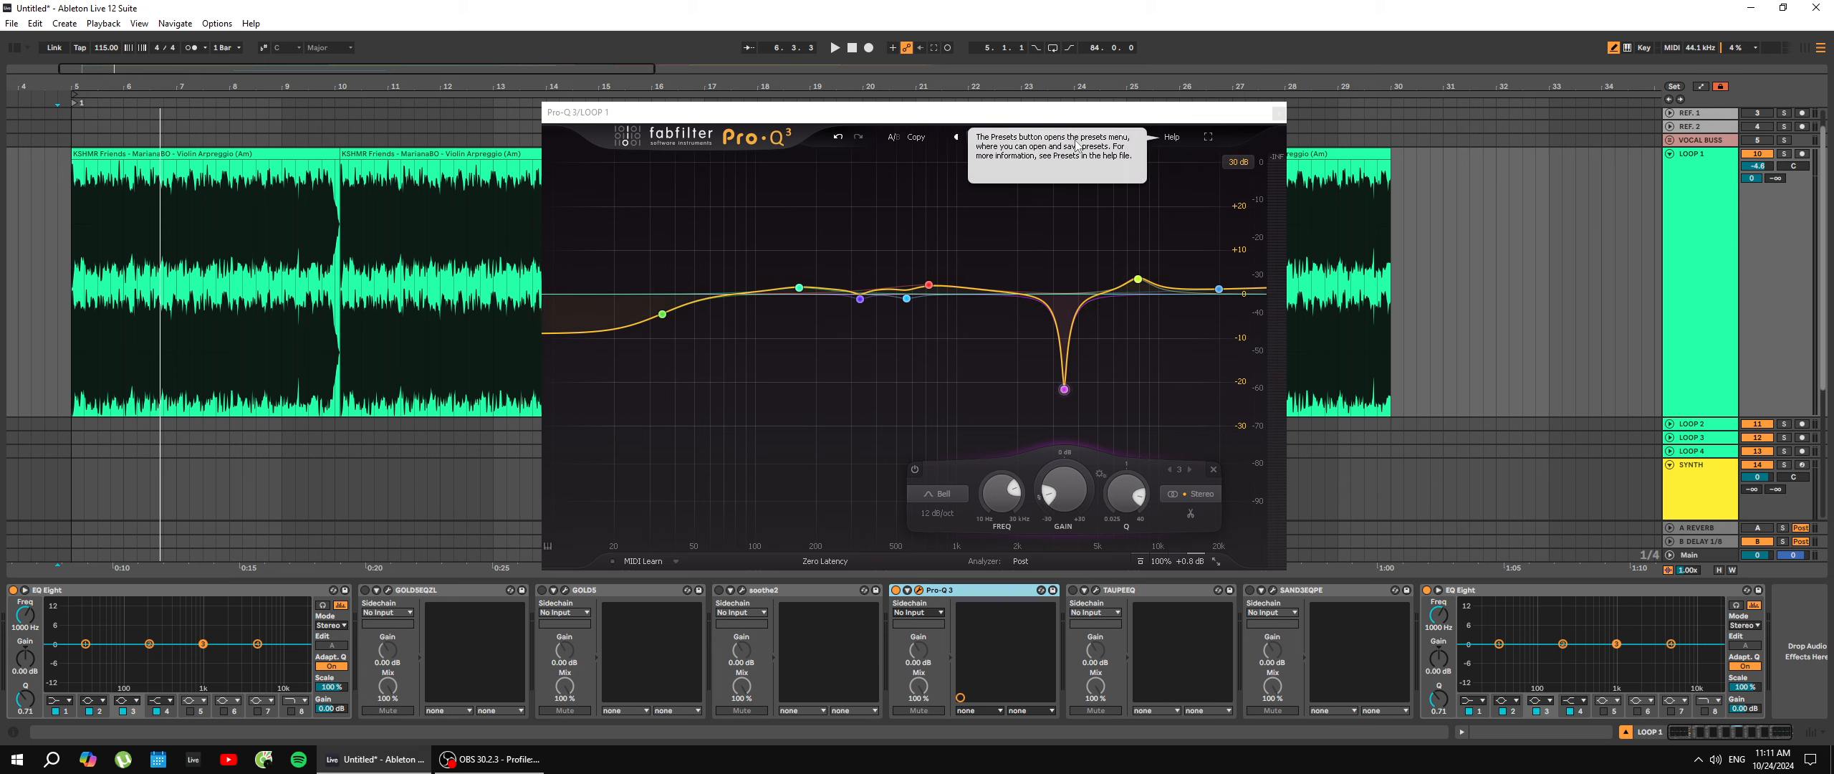
{"action": "left_click", "coordinate": [1109, 117]}
{"action": "left_click_drag", "start_coordinate": [1109, 116], "coordinate": [1094, 124]}
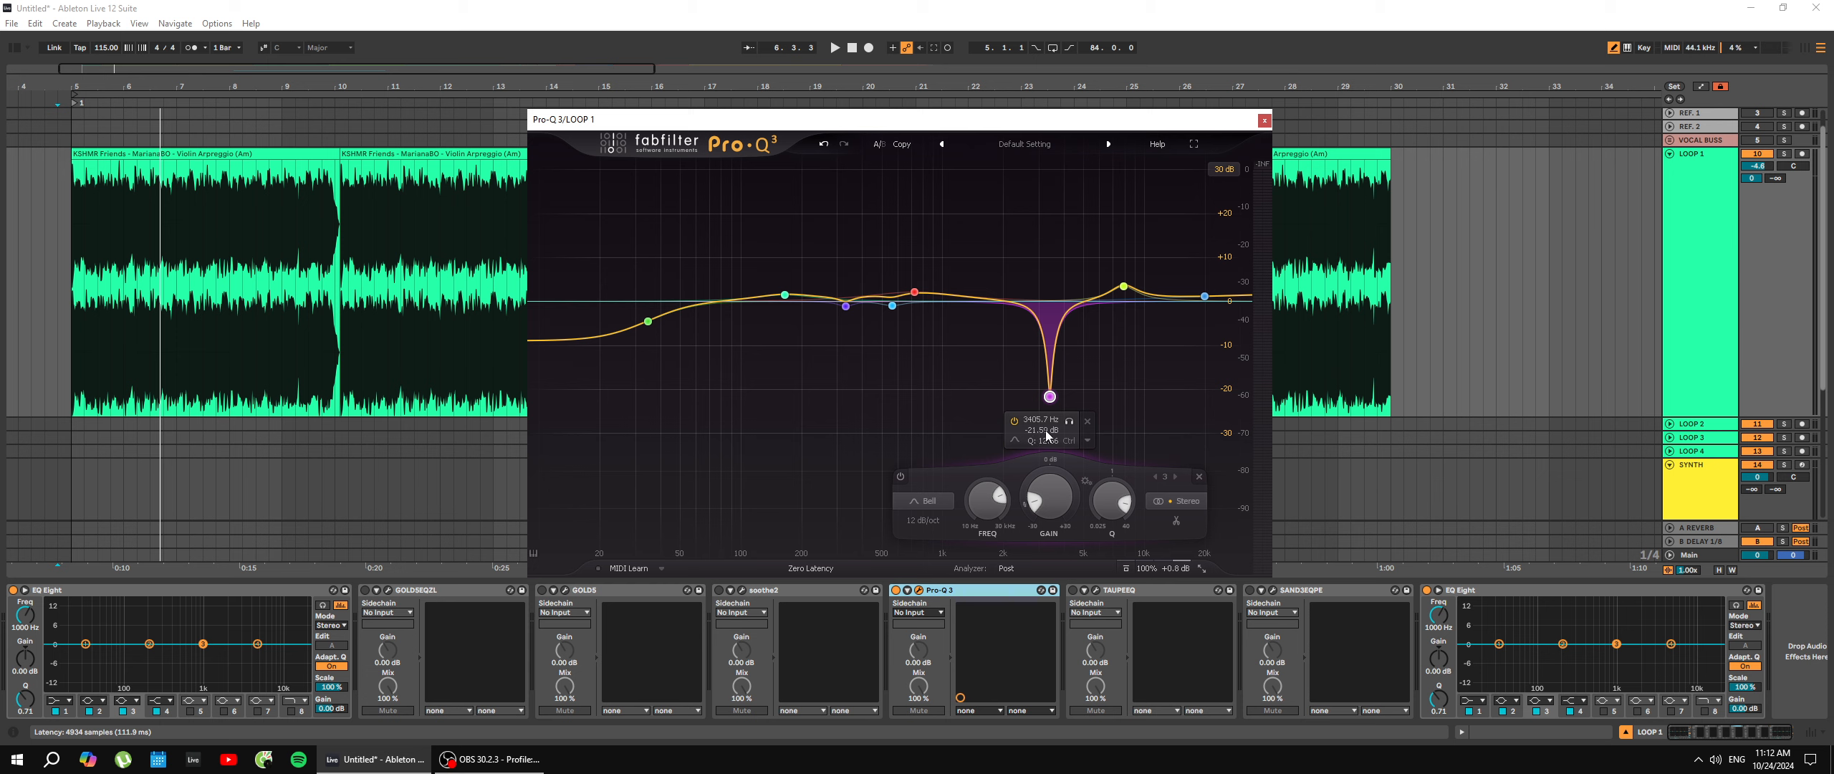
Solo Pro-Q 3's 3405.7 Hz bell band while playing LOOP 1 to hear the affected range, and stop playback.
{"action": "left_click", "coordinate": [1070, 422]}
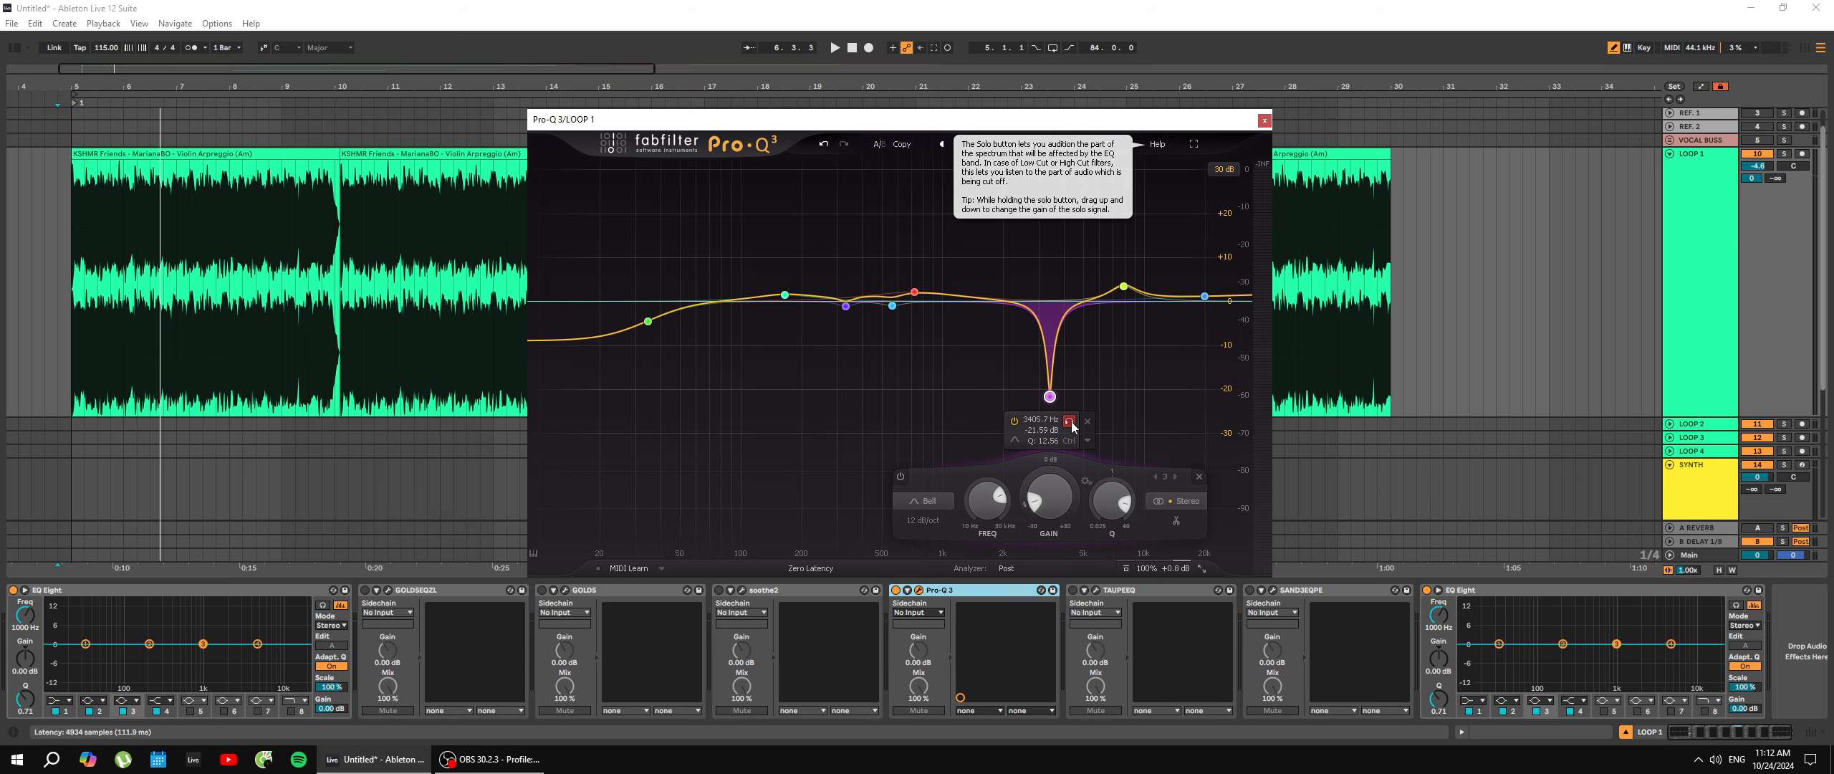
{"action": "left_click", "coordinate": [1071, 424]}
{"action": "key", "text": "space"}
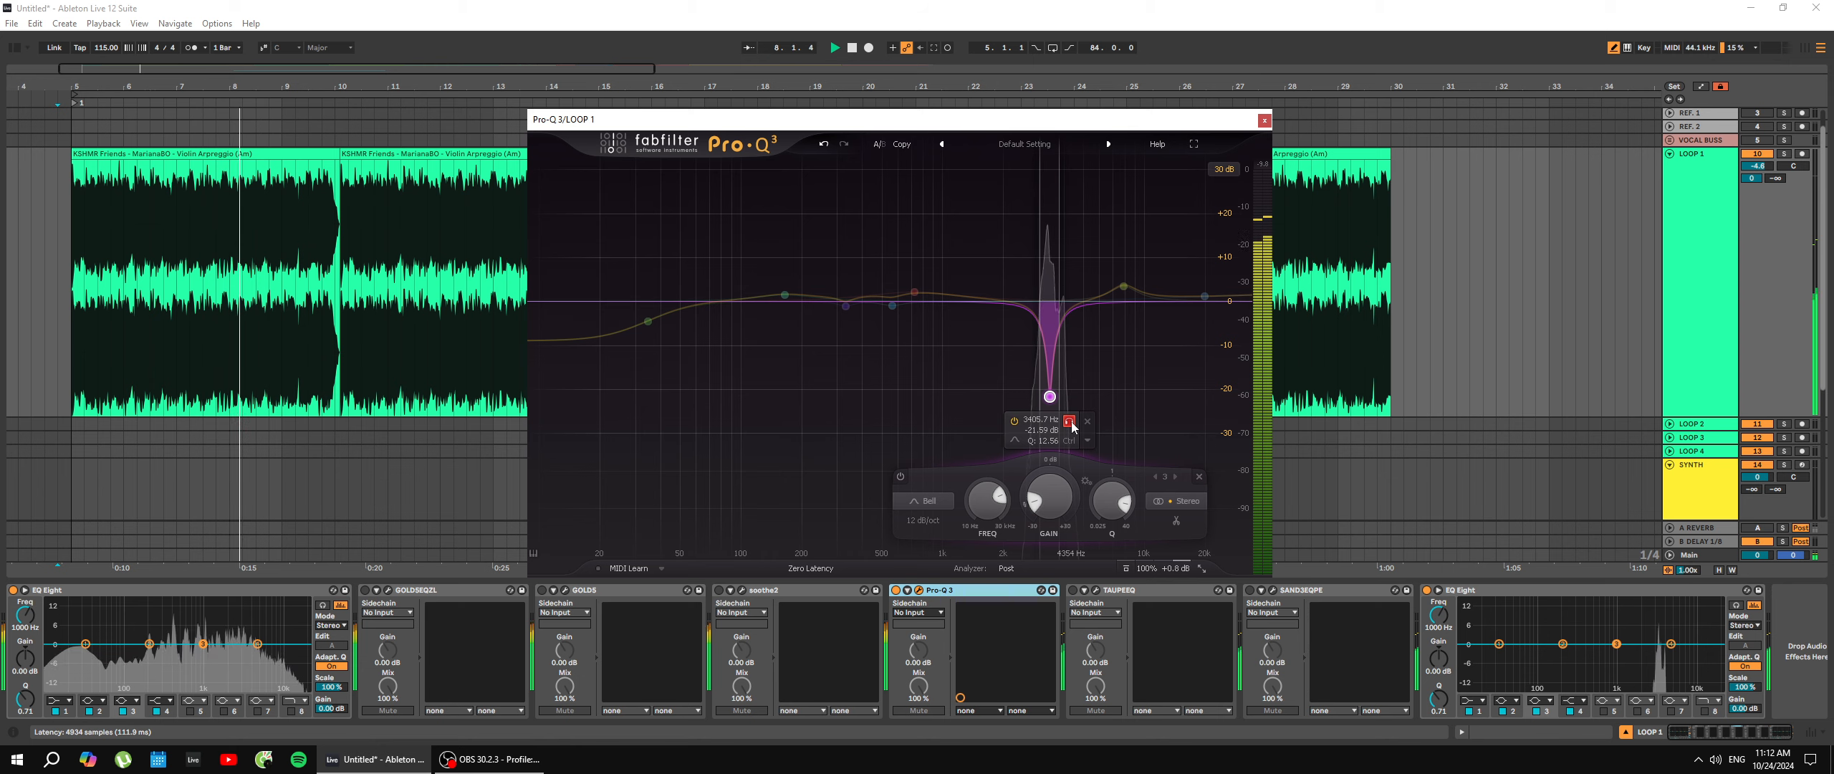
{"action": "left_click", "coordinate": [1072, 424]}
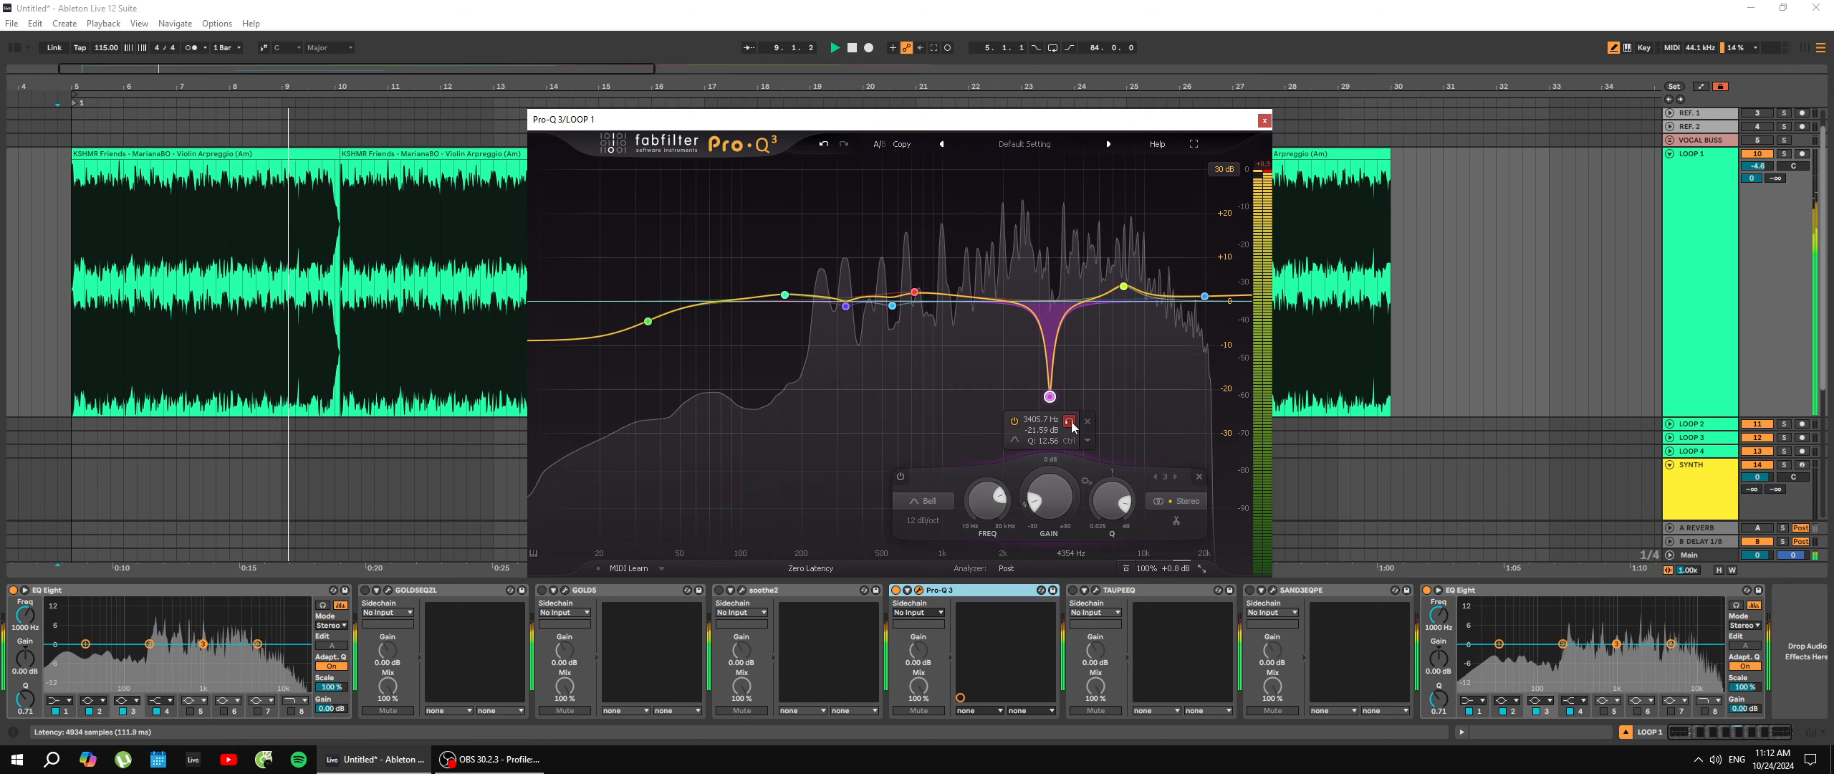
{"action": "left_click", "coordinate": [1072, 424]}
{"action": "key", "text": "space"}
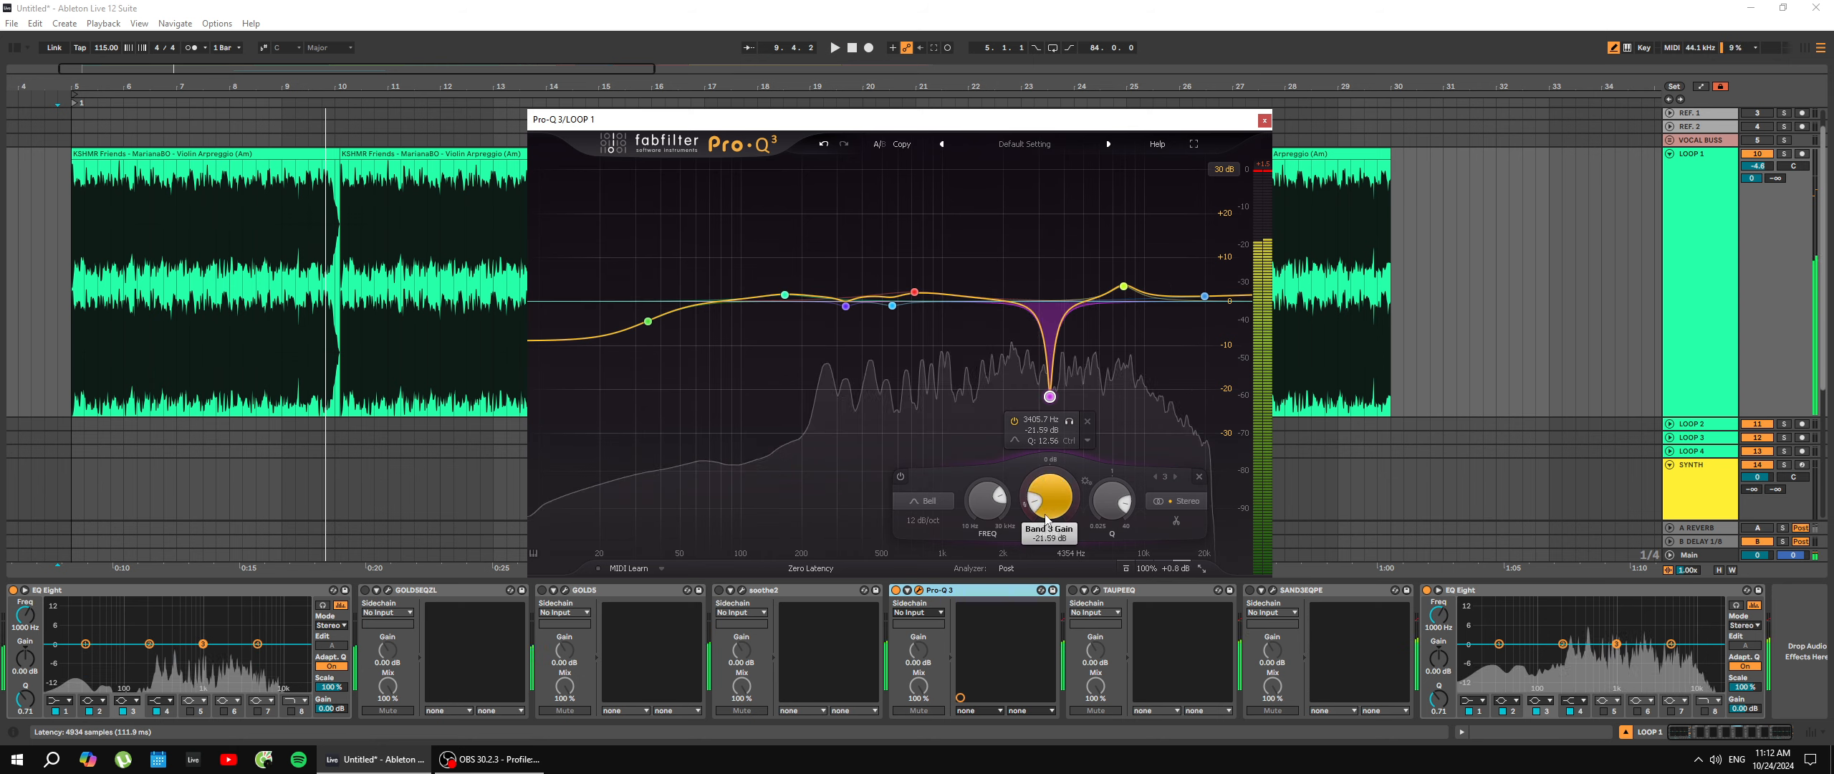
Try boosting the 3405.7 Hz band by about 9 dB while auditioning LOOP 1, and reset its gain to 0 dB.
{"action": "left_click_drag", "start_coordinate": [1056, 496], "coordinate": [1146, 362]}
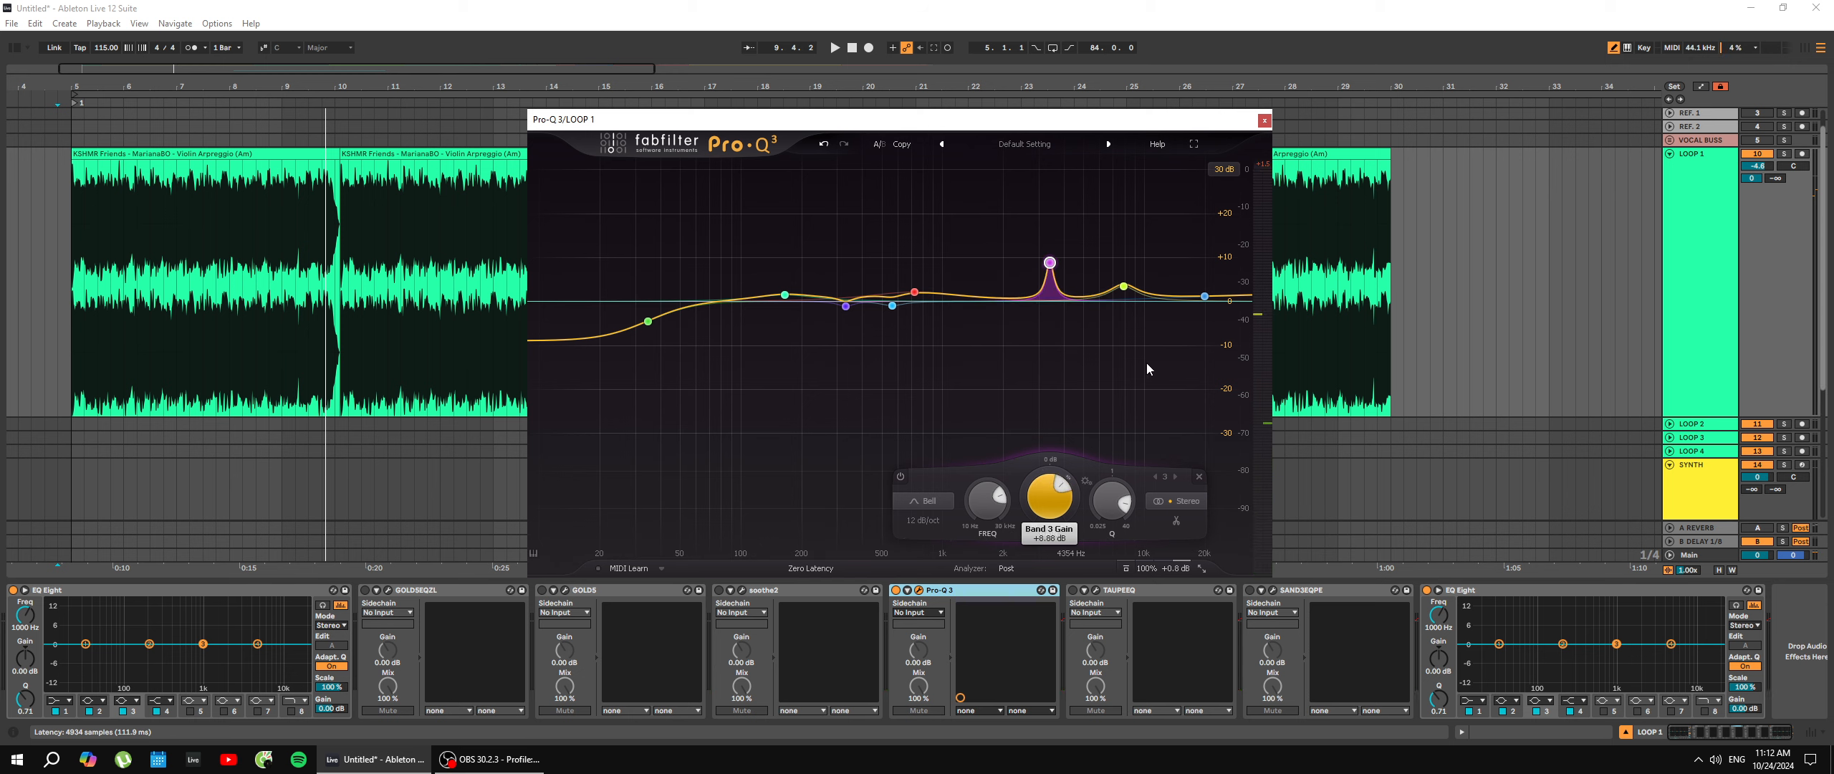
{"action": "left_click_drag", "start_coordinate": [1146, 363], "coordinate": [1152, 358]}
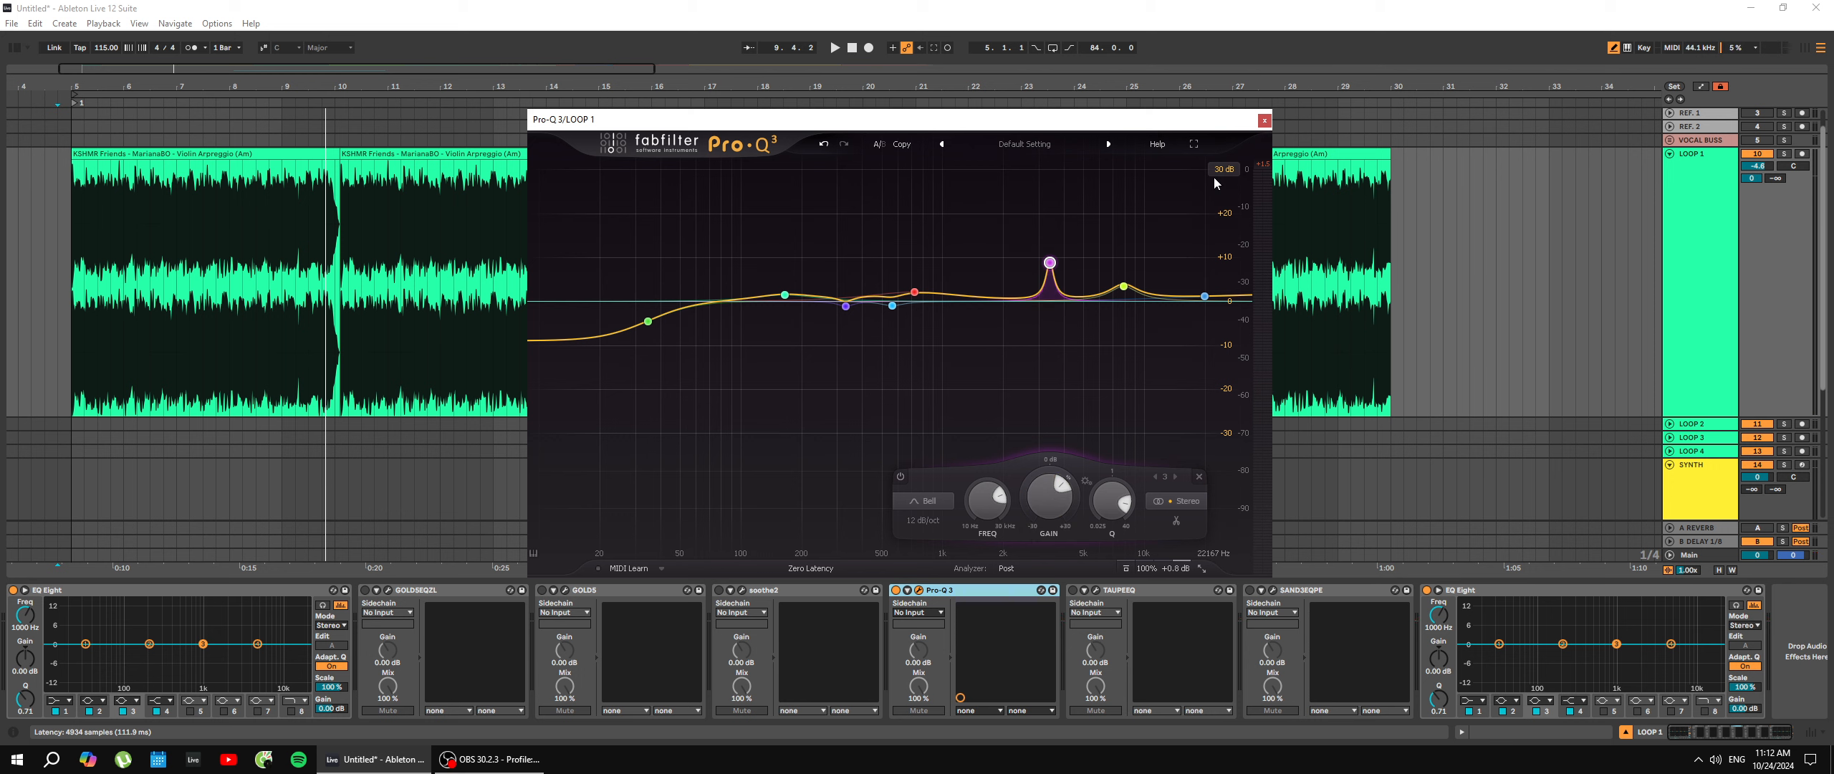
{"action": "key", "text": "space"}
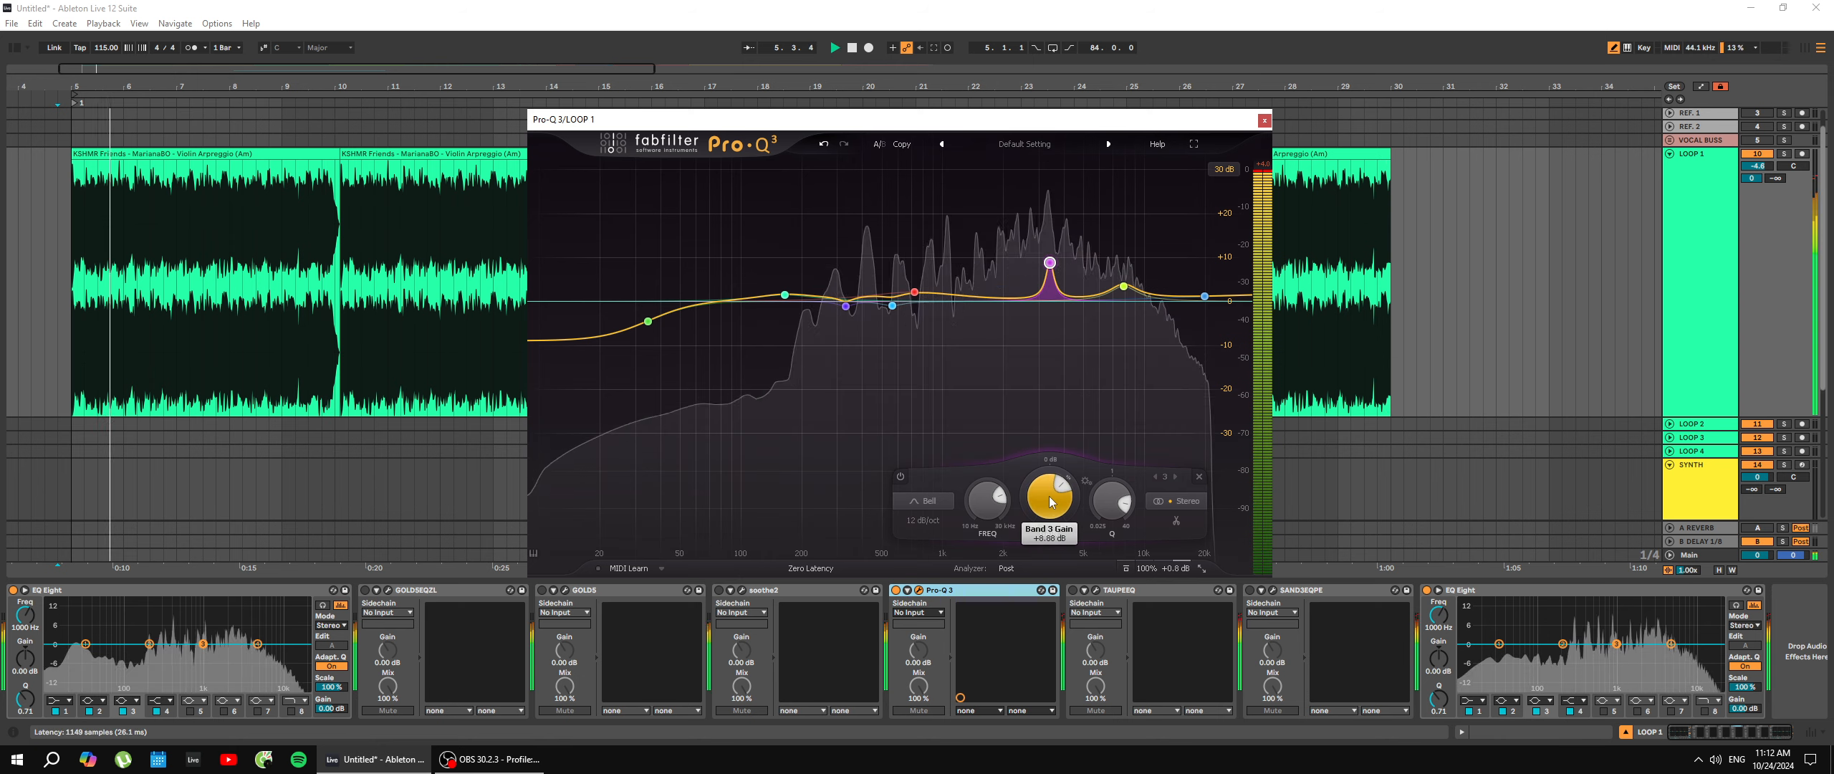
{"action": "double_click", "coordinate": [1051, 501]}
{"action": "key", "text": "space"}
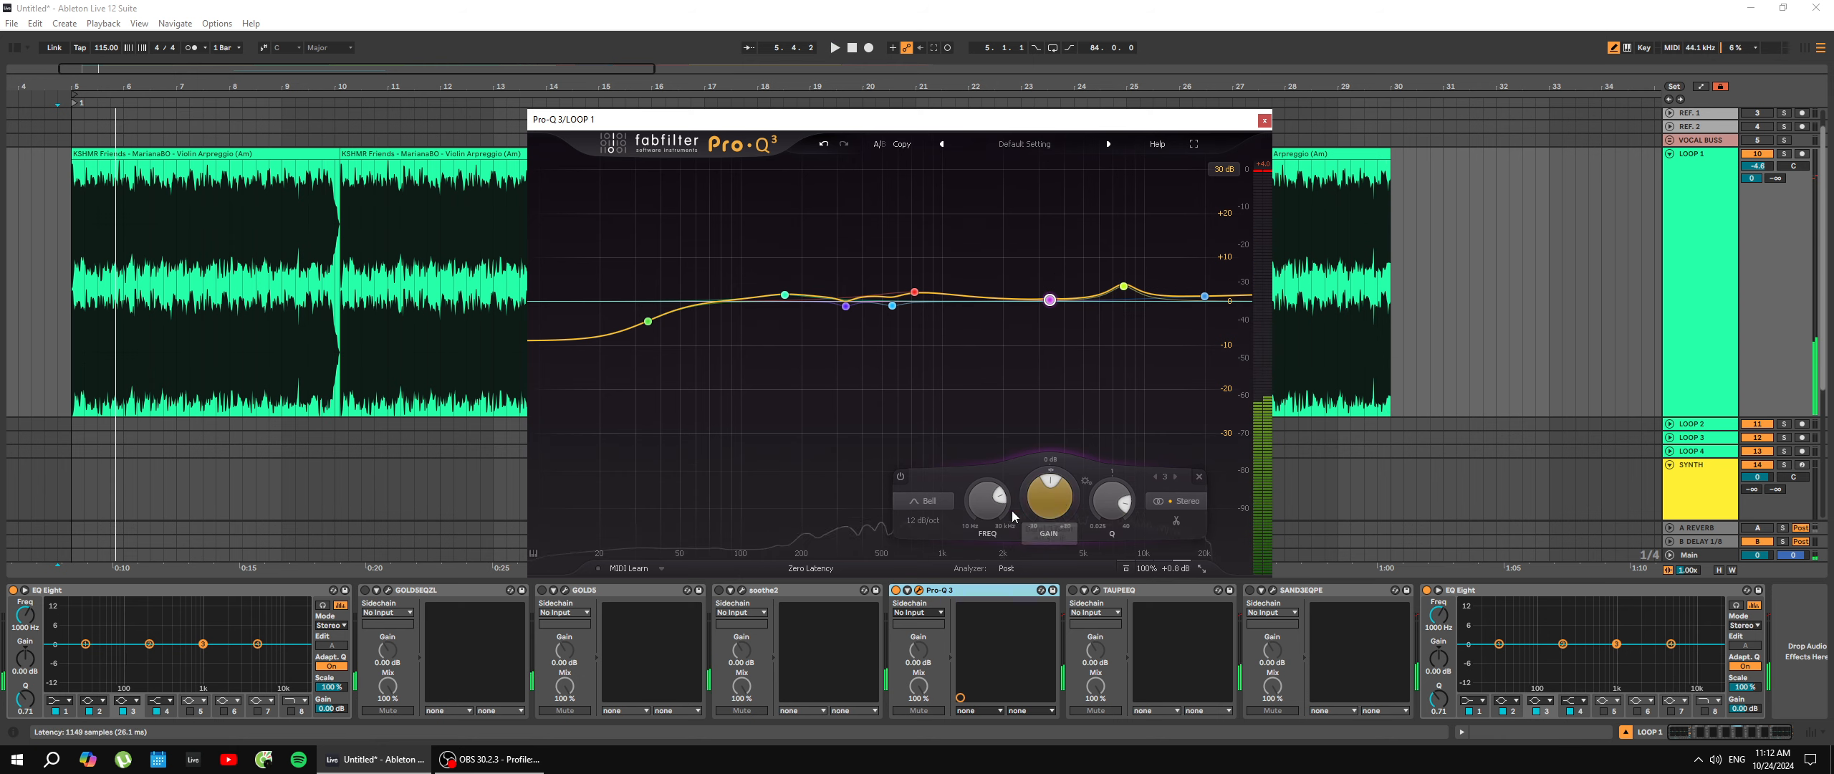
Cut the 3405.7 Hz band to about -22 dB and fine-tune its Q in Pro-Q 3.
{"action": "left_click_drag", "start_coordinate": [1043, 505], "coordinate": [1017, 571]}
{"action": "left_click_drag", "start_coordinate": [1047, 485], "coordinate": [1041, 524]}
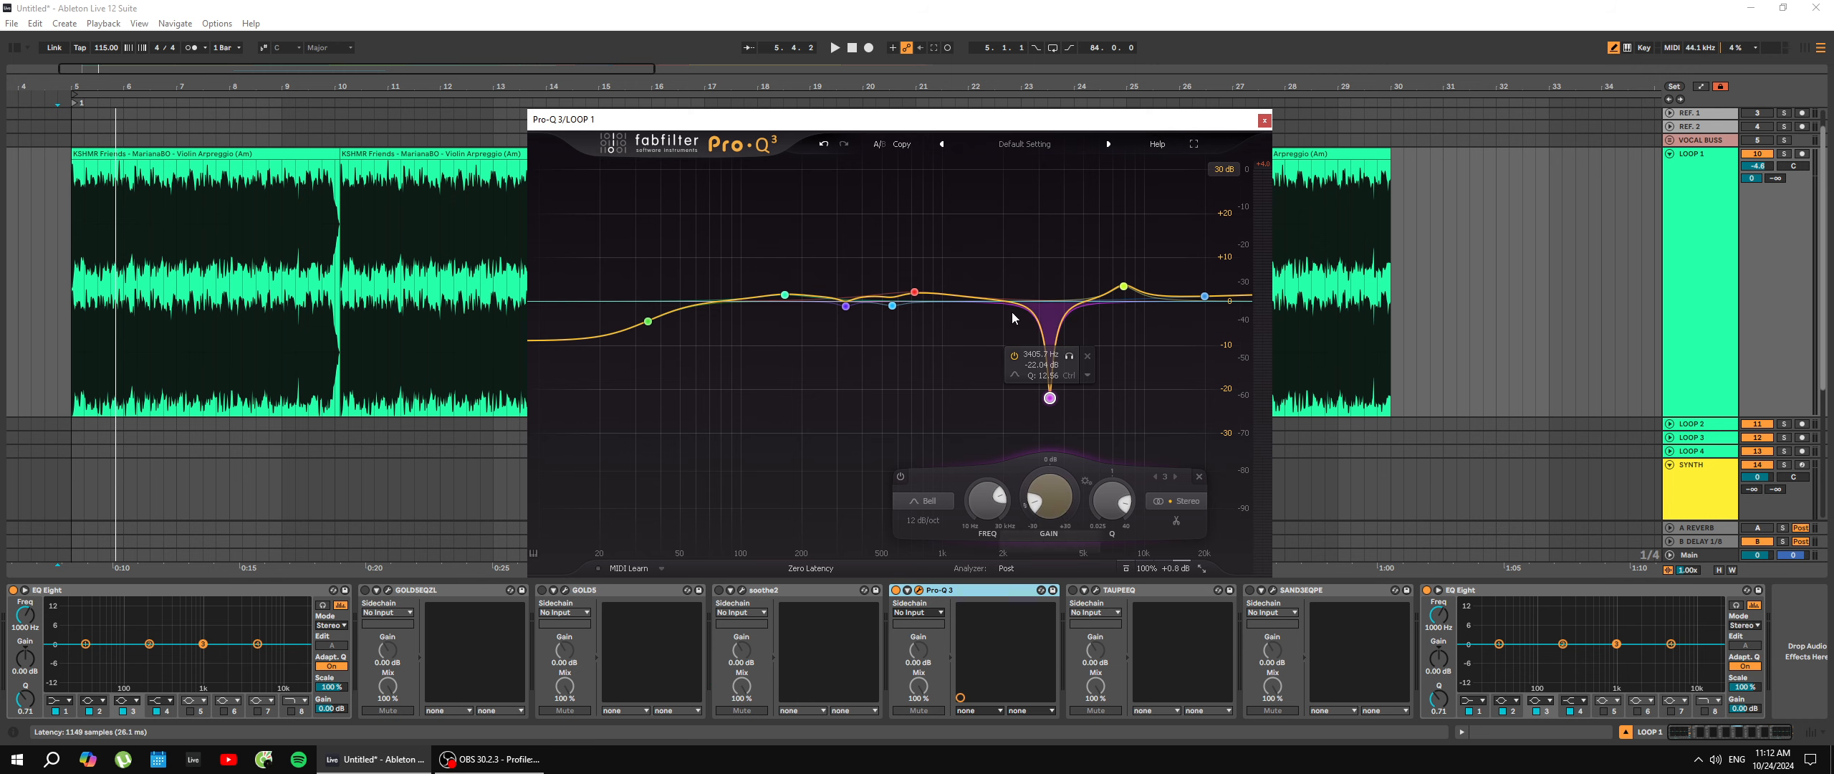
{"action": "left_click_drag", "start_coordinate": [1016, 130], "coordinate": [872, 129]}
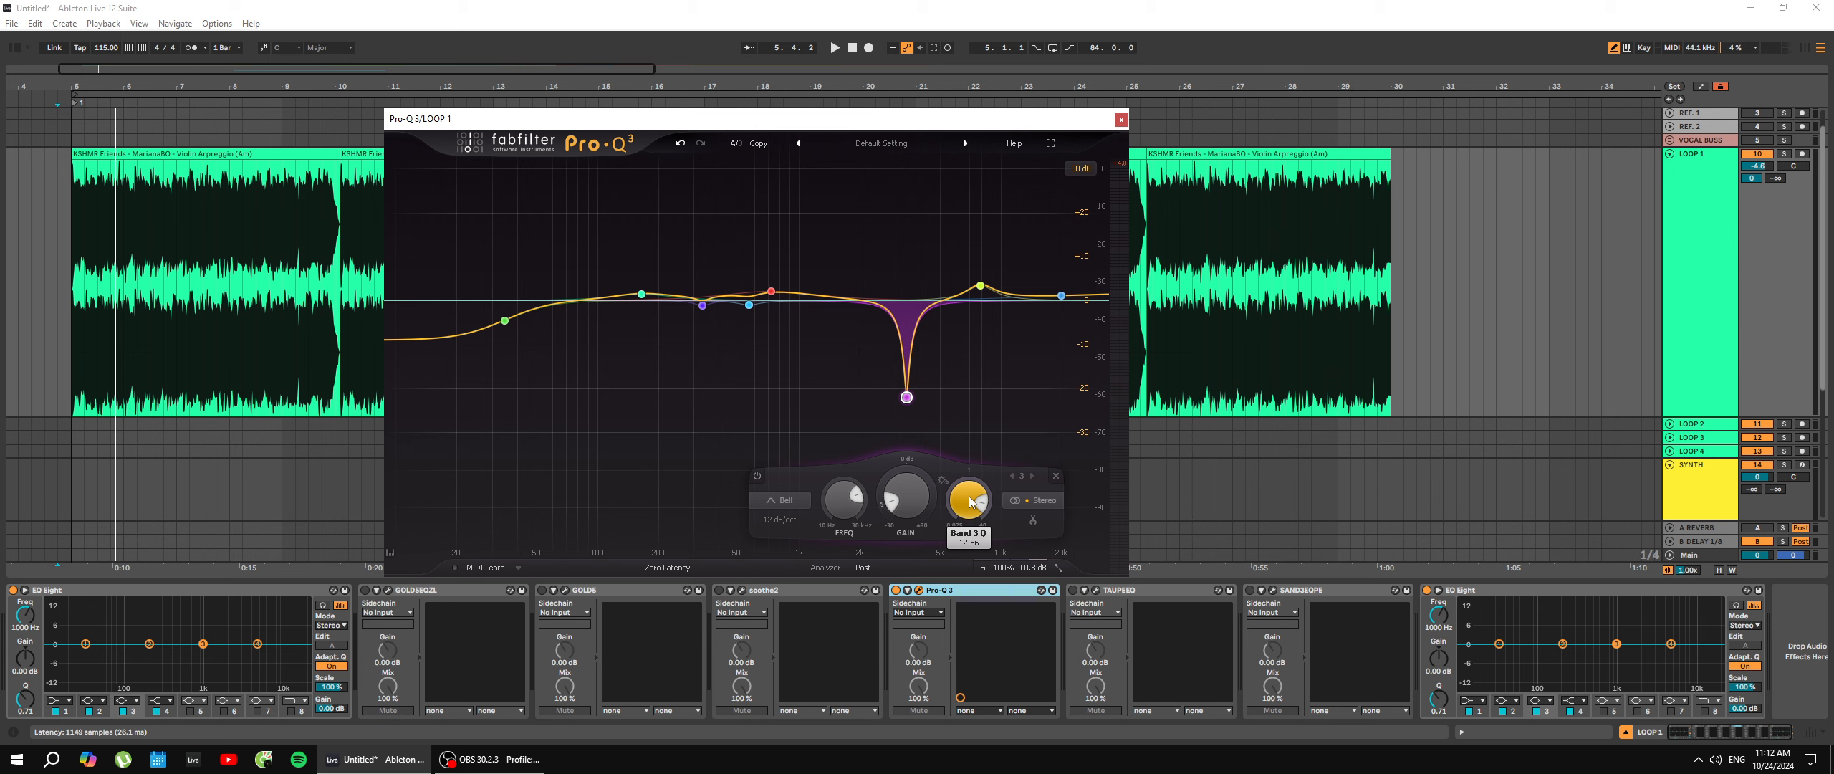
{"action": "mouse_move", "coordinate": [969, 506]}
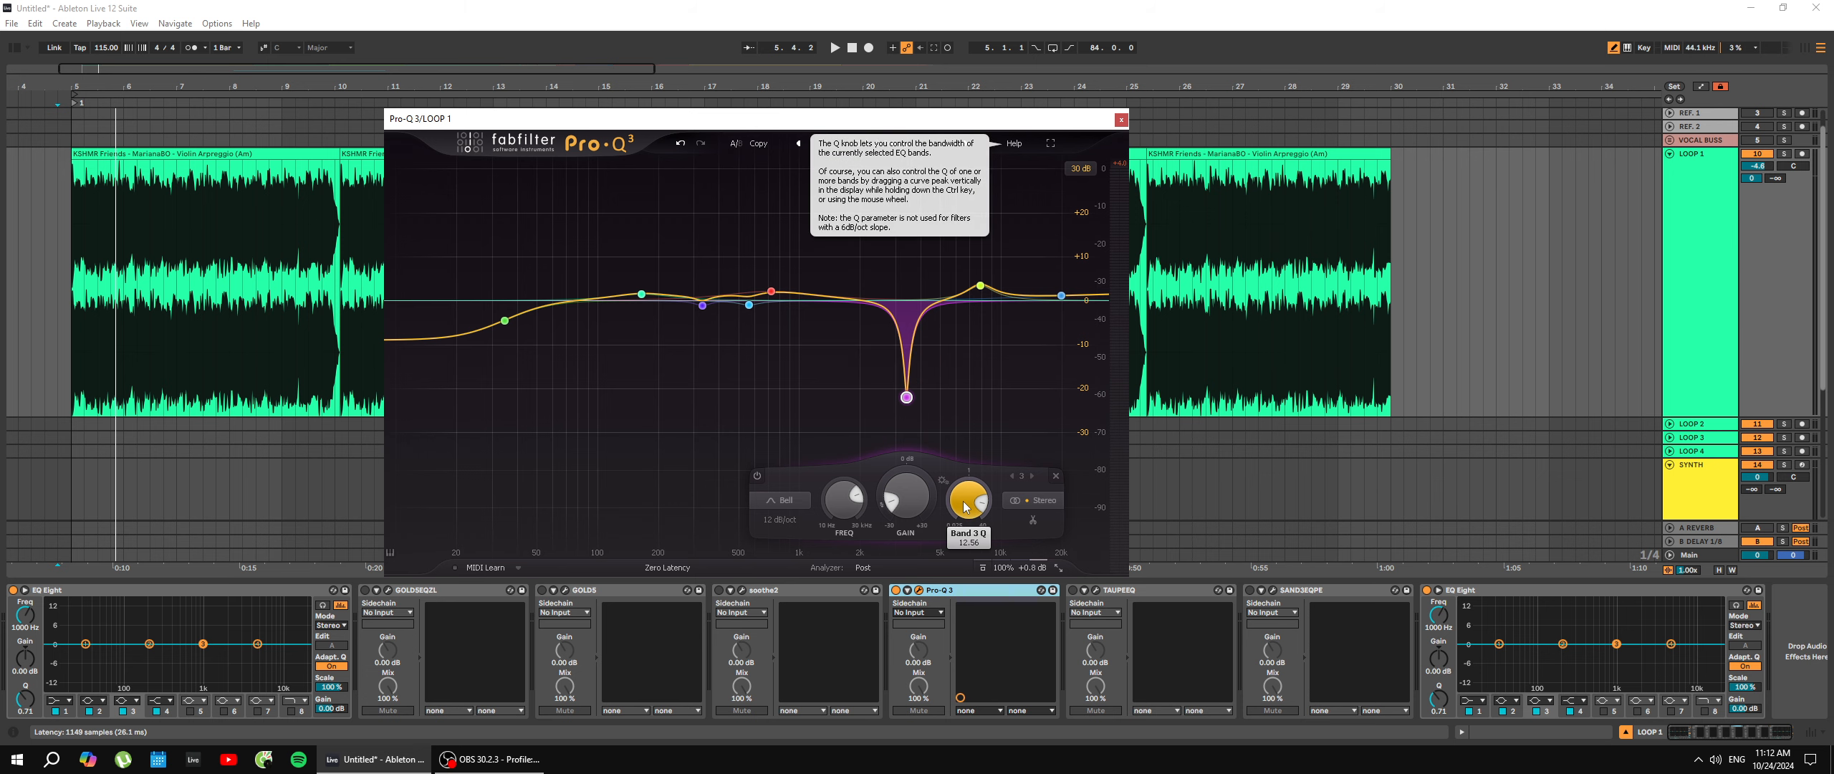
{"action": "scroll", "coordinate": [964, 507], "scroll_direction": "up", "scroll_amount": 3}
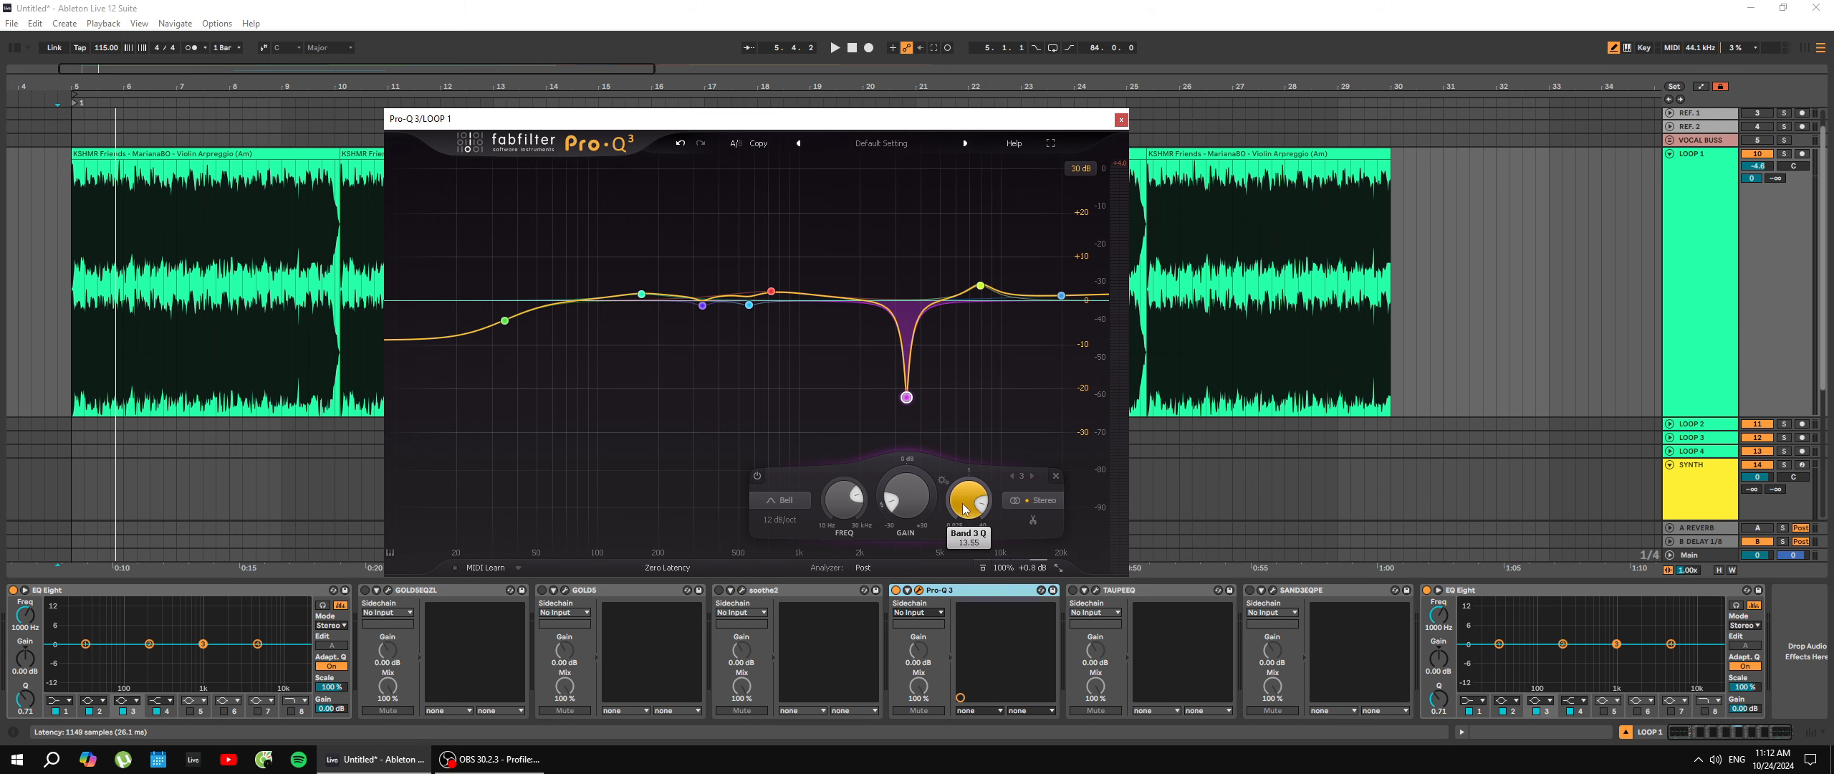
Review GOLD5EQZL's controls beside the Pro-Q 3 curve, and close both plug-in windows.
{"action": "left_click", "coordinate": [388, 591]}
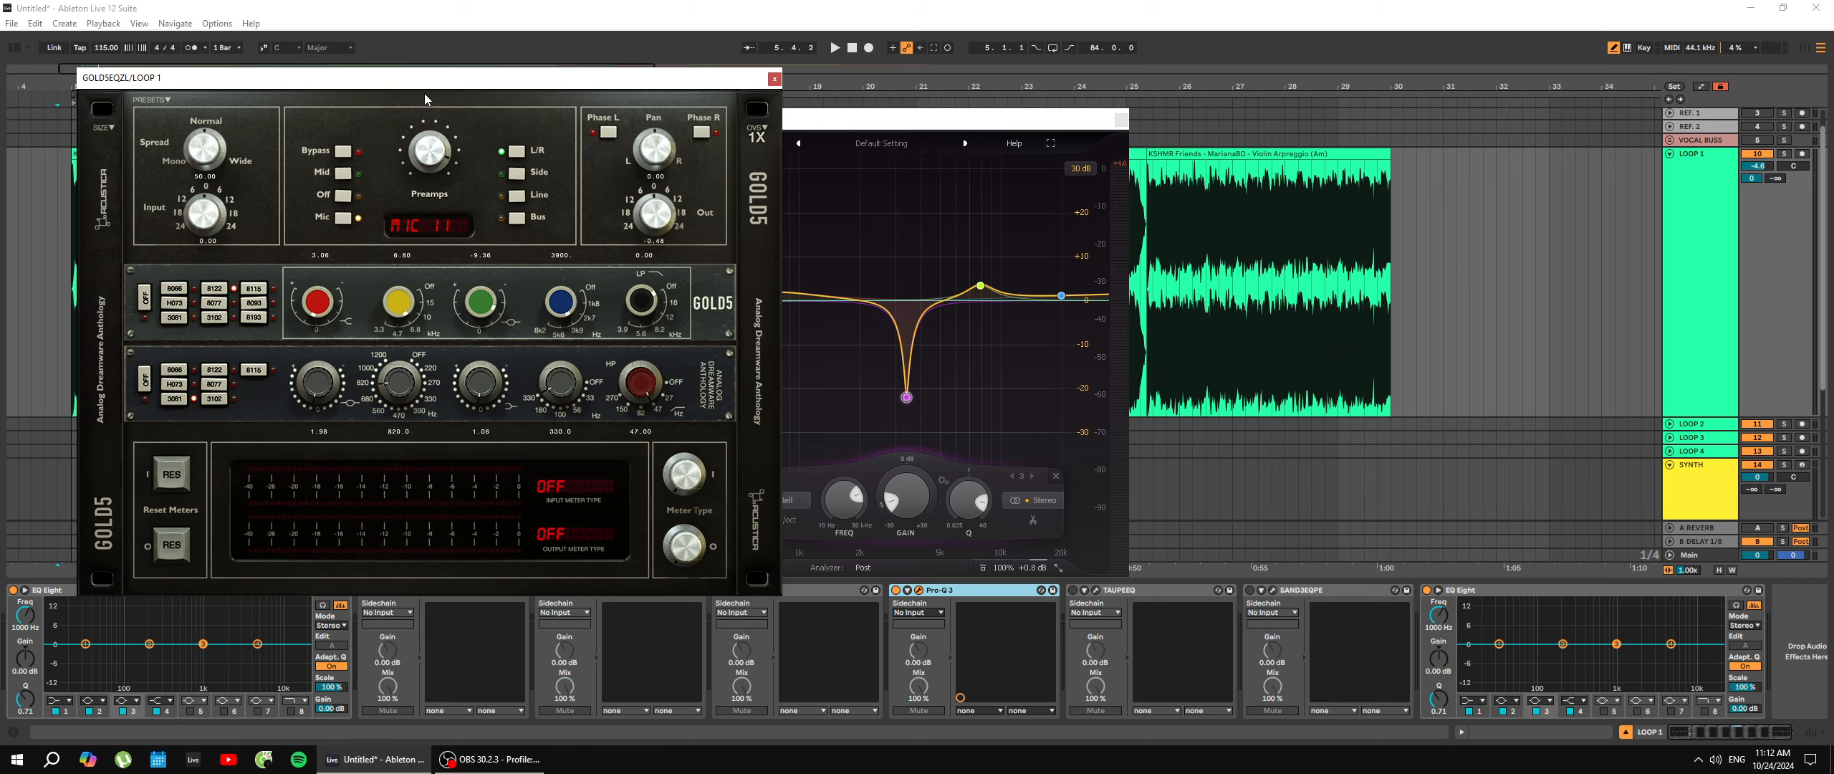
{"action": "left_click_drag", "start_coordinate": [533, 85], "coordinate": [525, 138]}
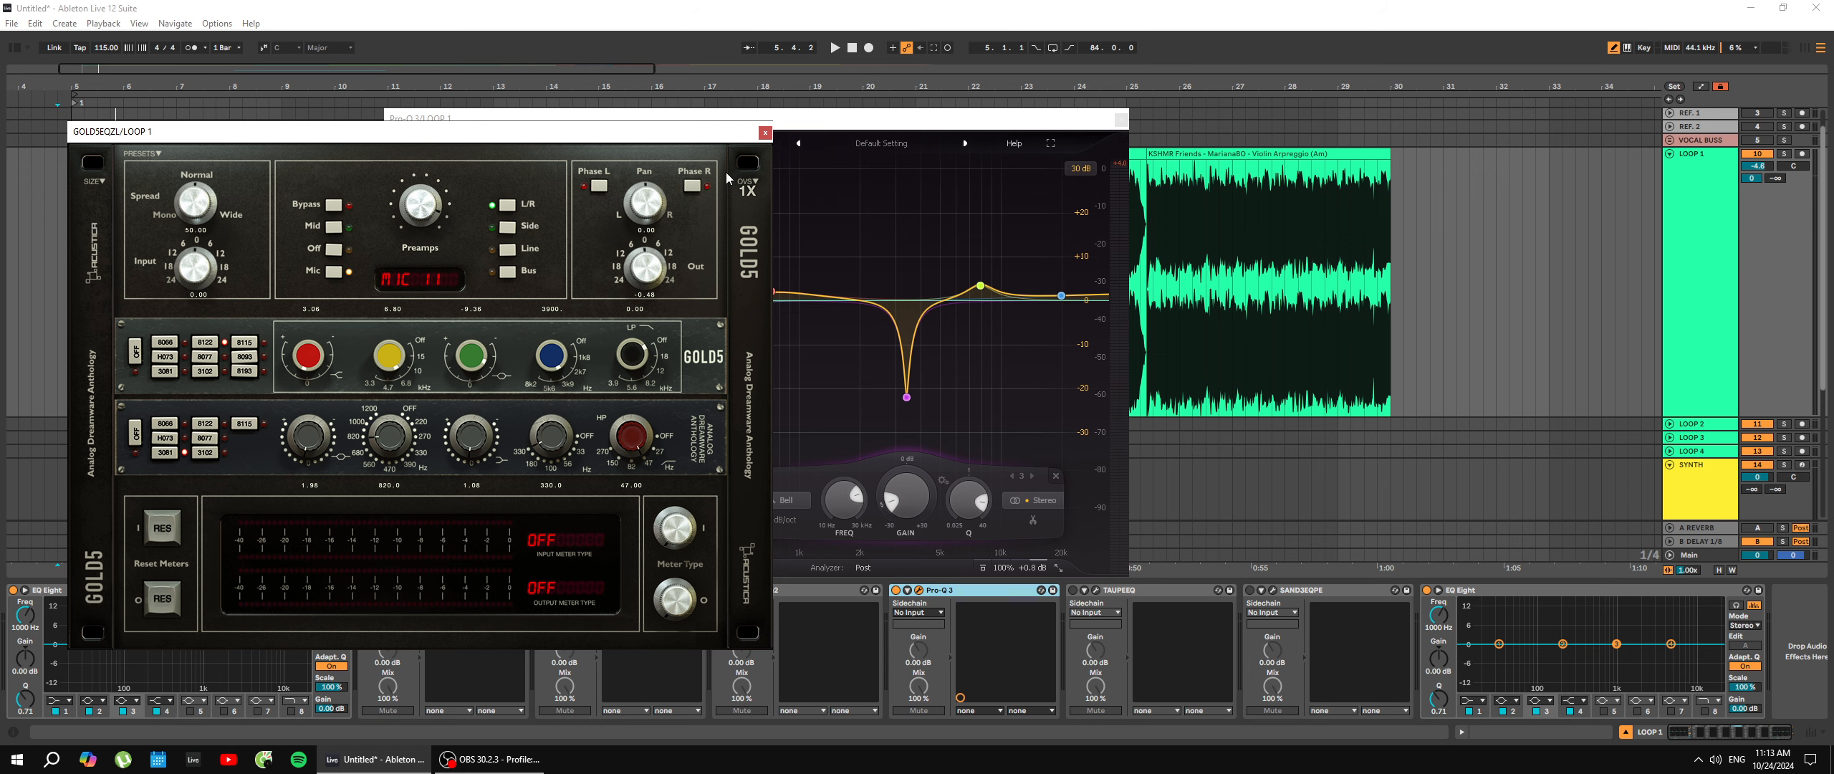
{"action": "left_click", "coordinate": [765, 132]}
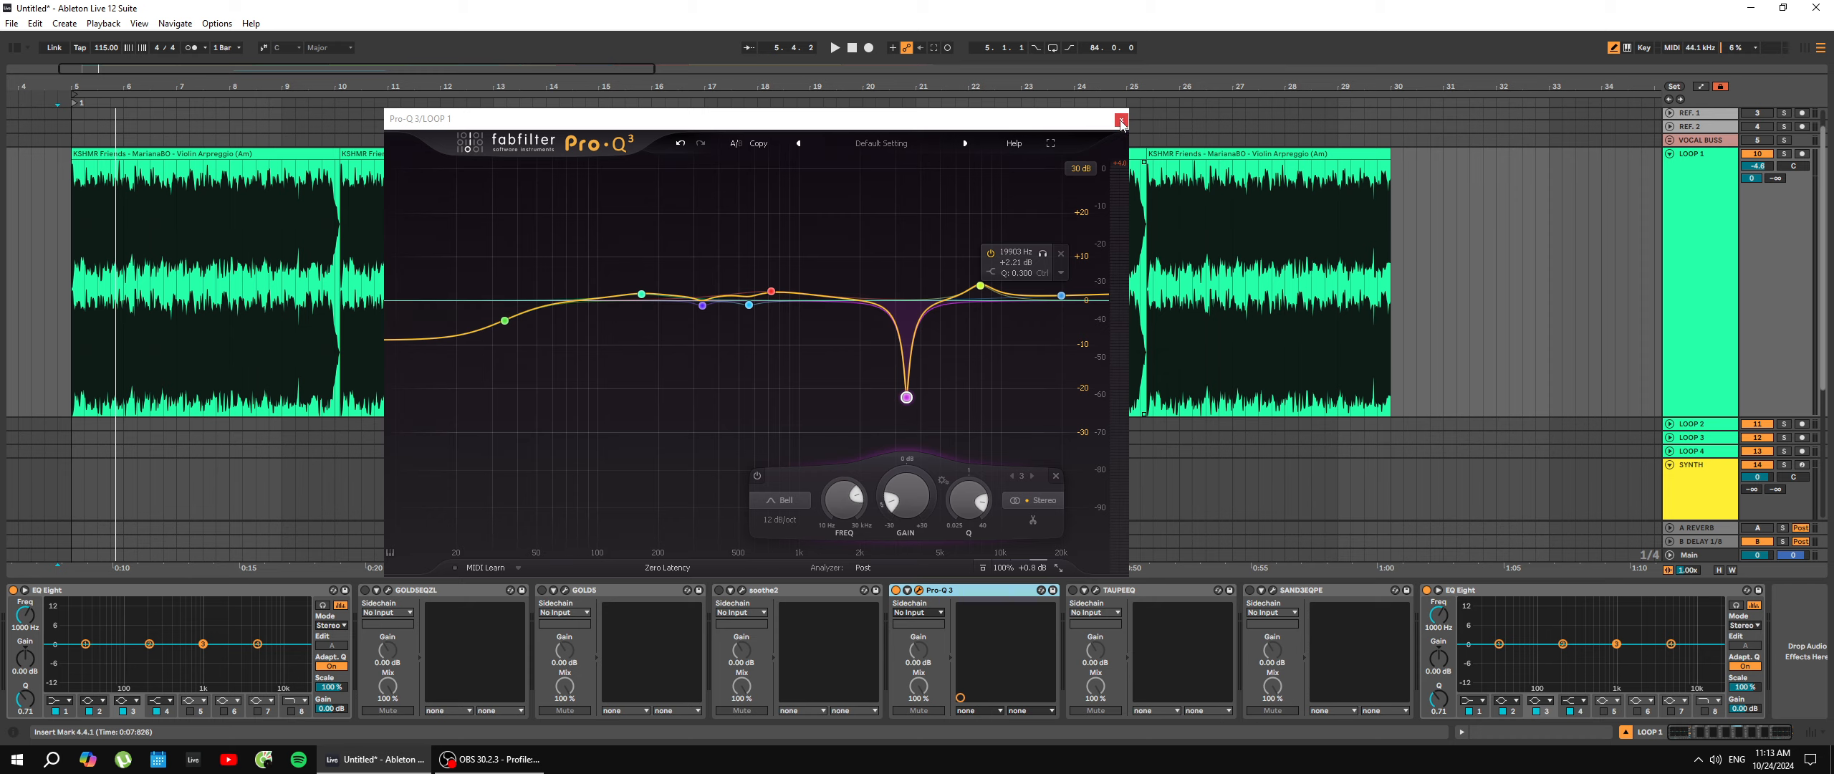
{"action": "left_click_drag", "start_coordinate": [1095, 120], "coordinate": [1234, 98]}
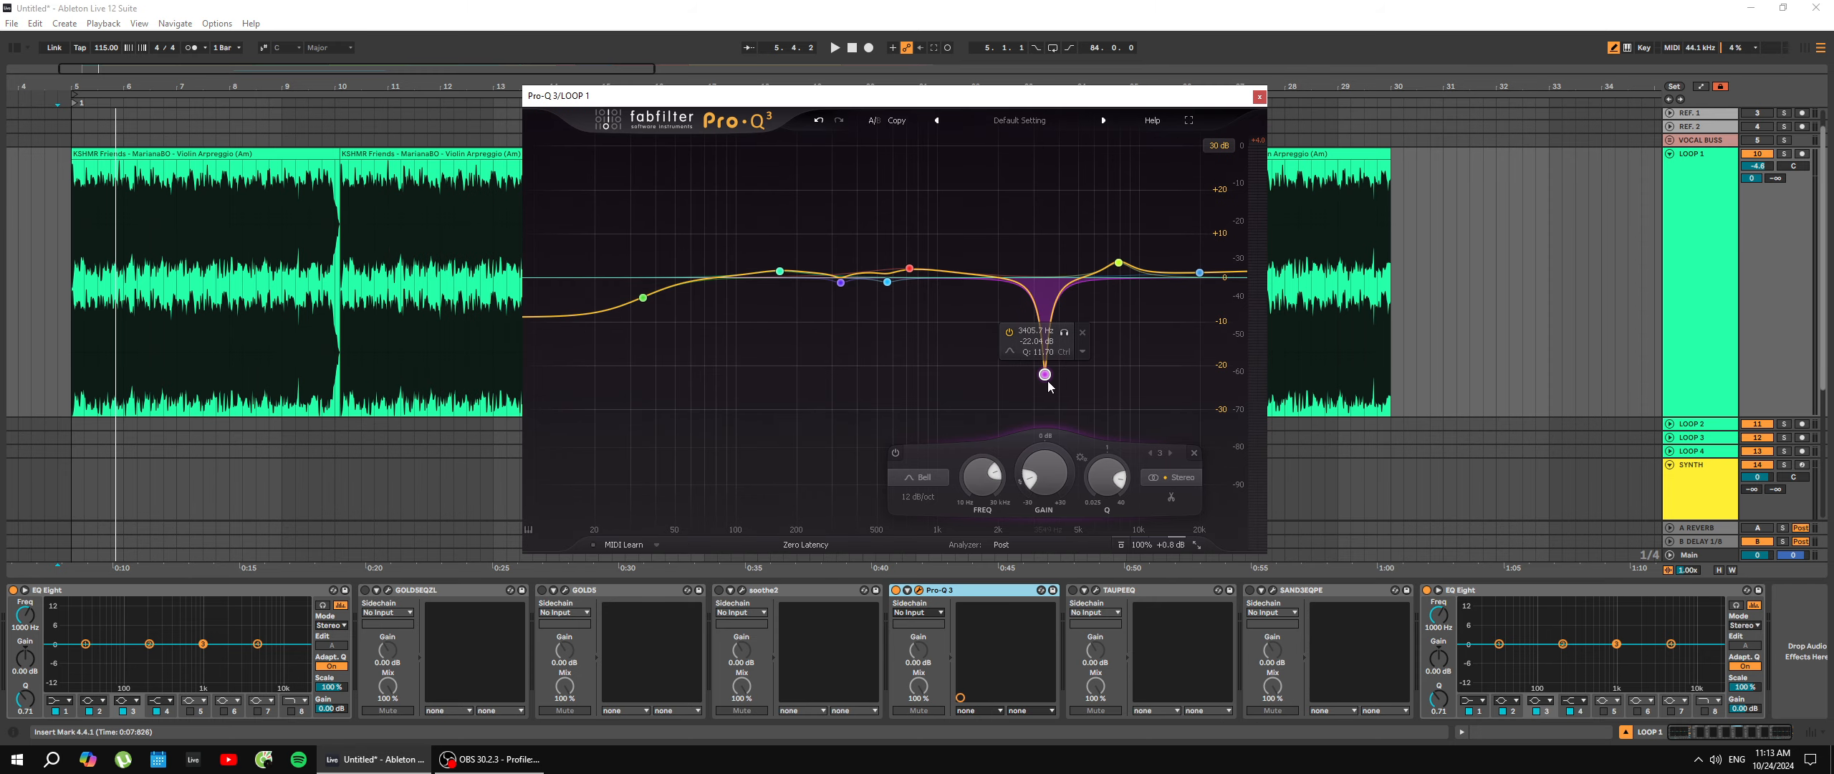
{"action": "left_click", "coordinate": [1259, 96]}
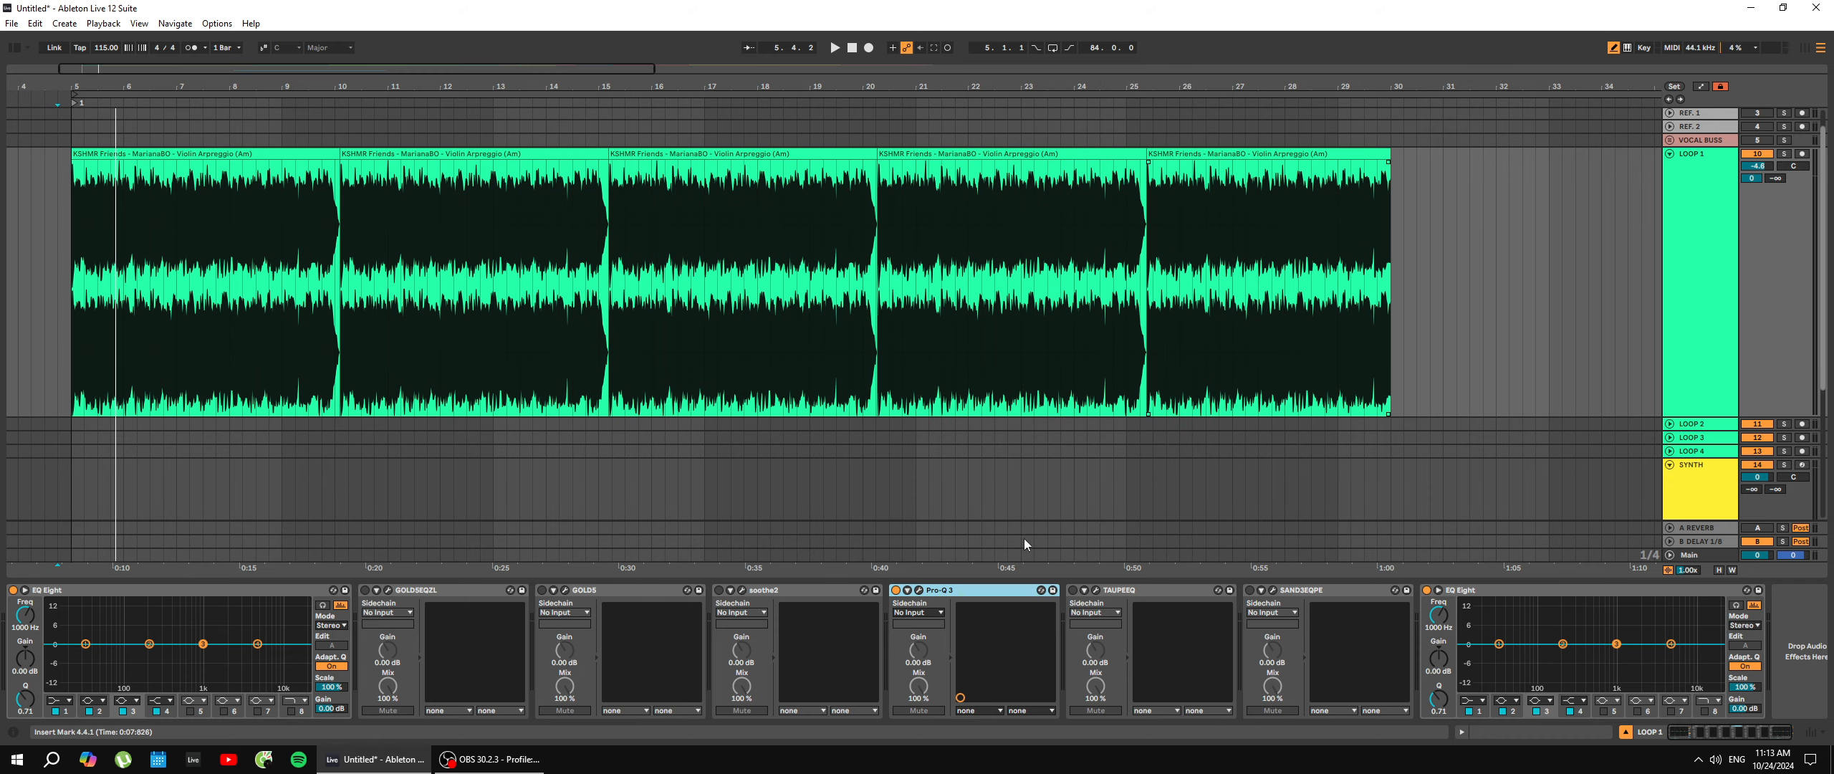
Play LOOP 1 from bar 4.4.1 with Pro-Q 3 bypassed, enable it to compare the sound, and stop playback.
{"action": "left_click", "coordinate": [60, 284]}
{"action": "left_click", "coordinate": [970, 596]}
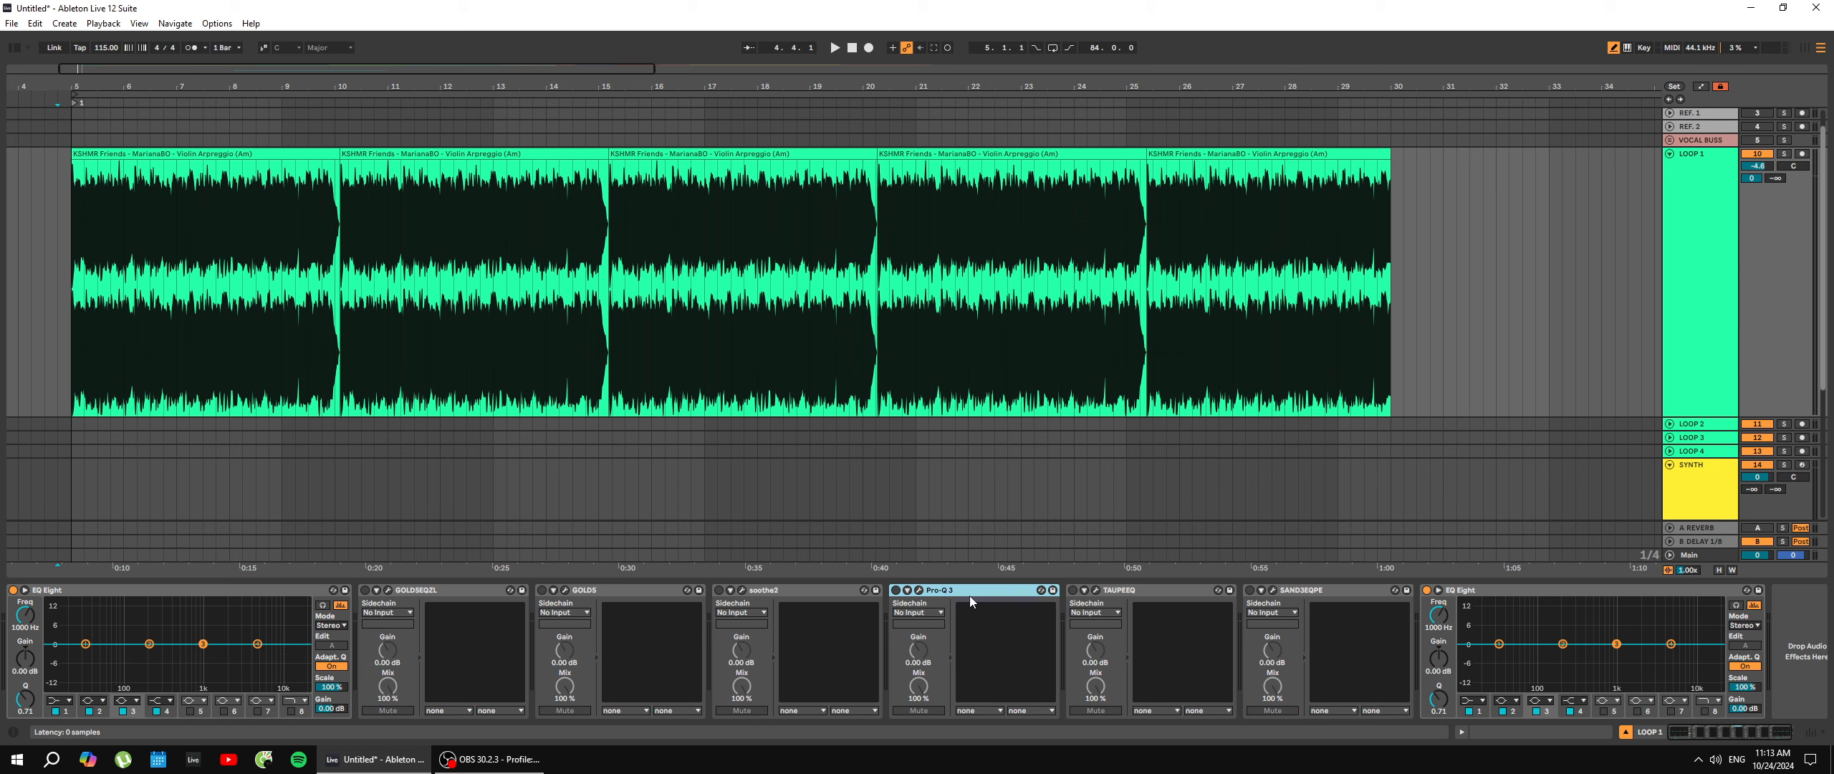
{"action": "left_click", "coordinate": [61, 282]}
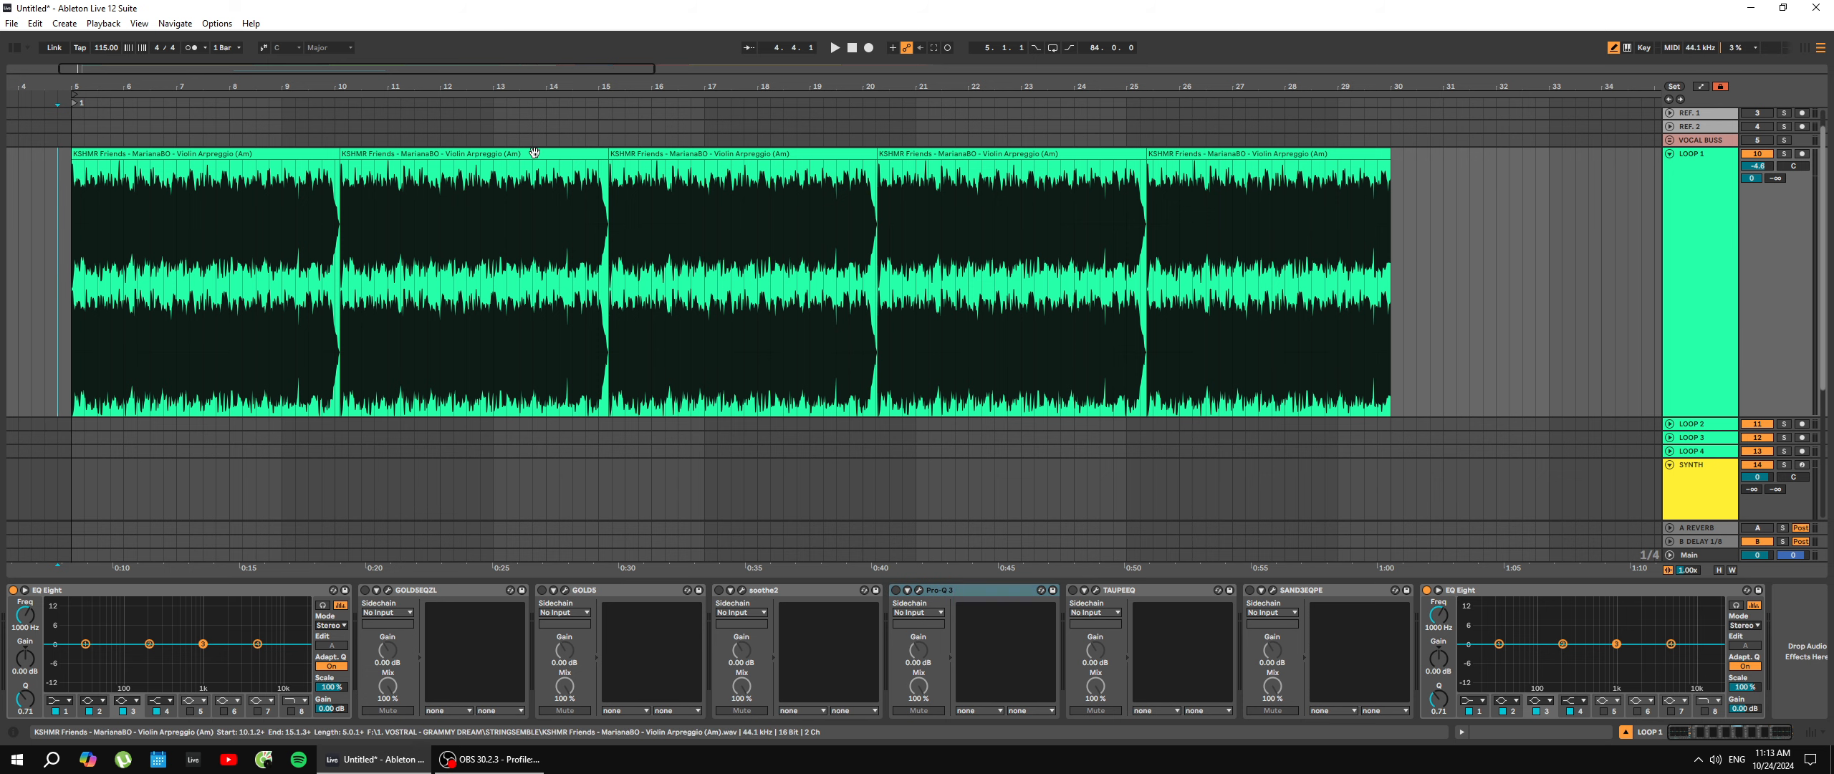
{"action": "key", "text": "space"}
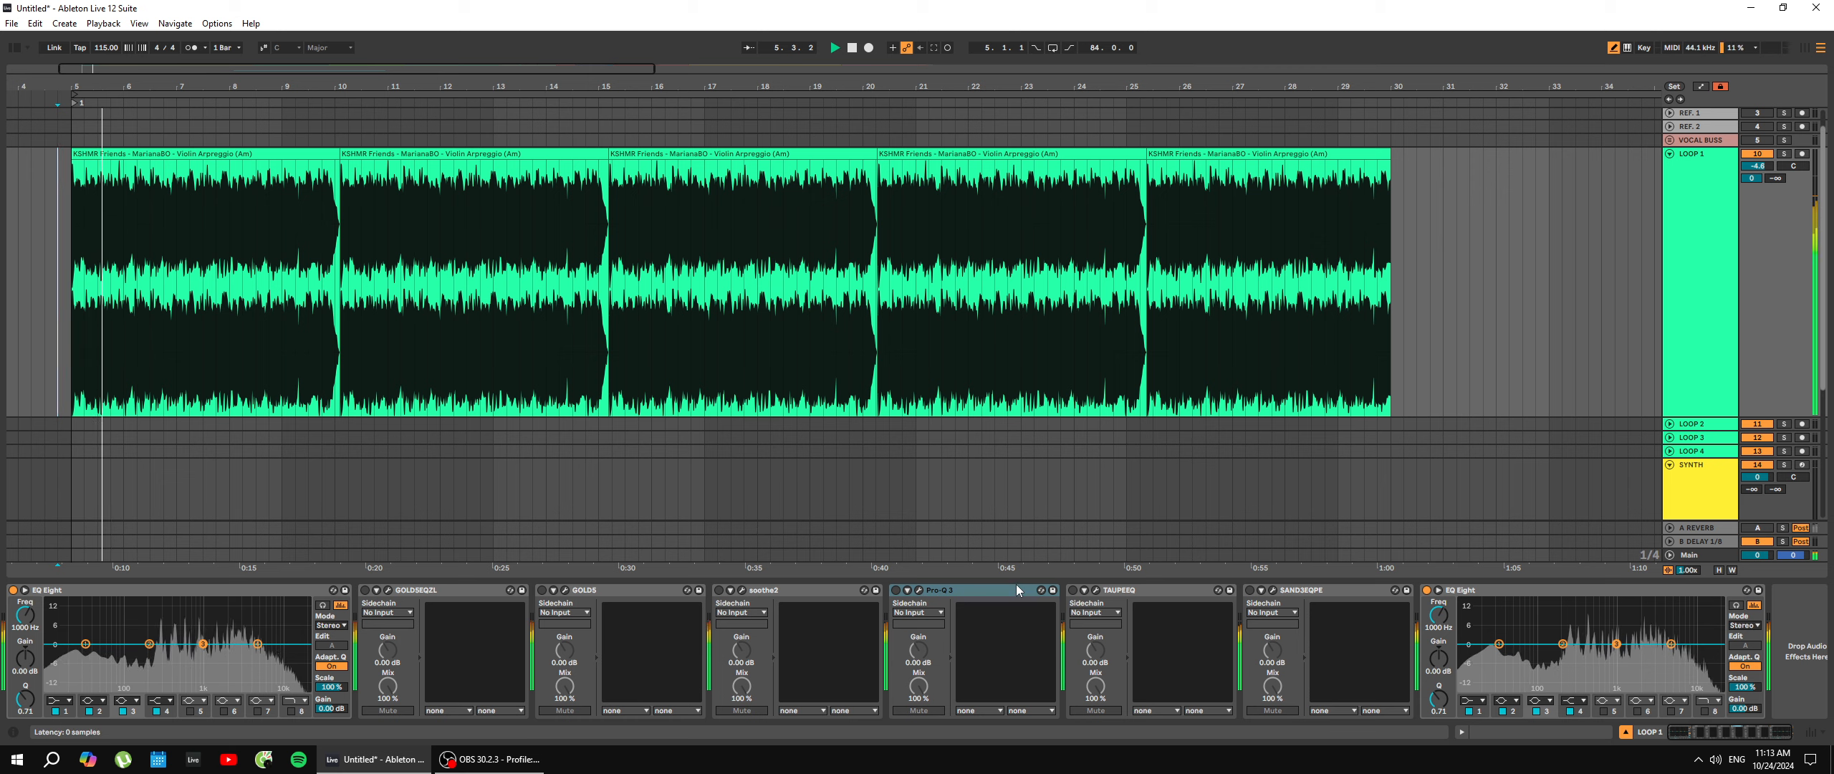
{"action": "left_click", "coordinate": [1002, 590]}
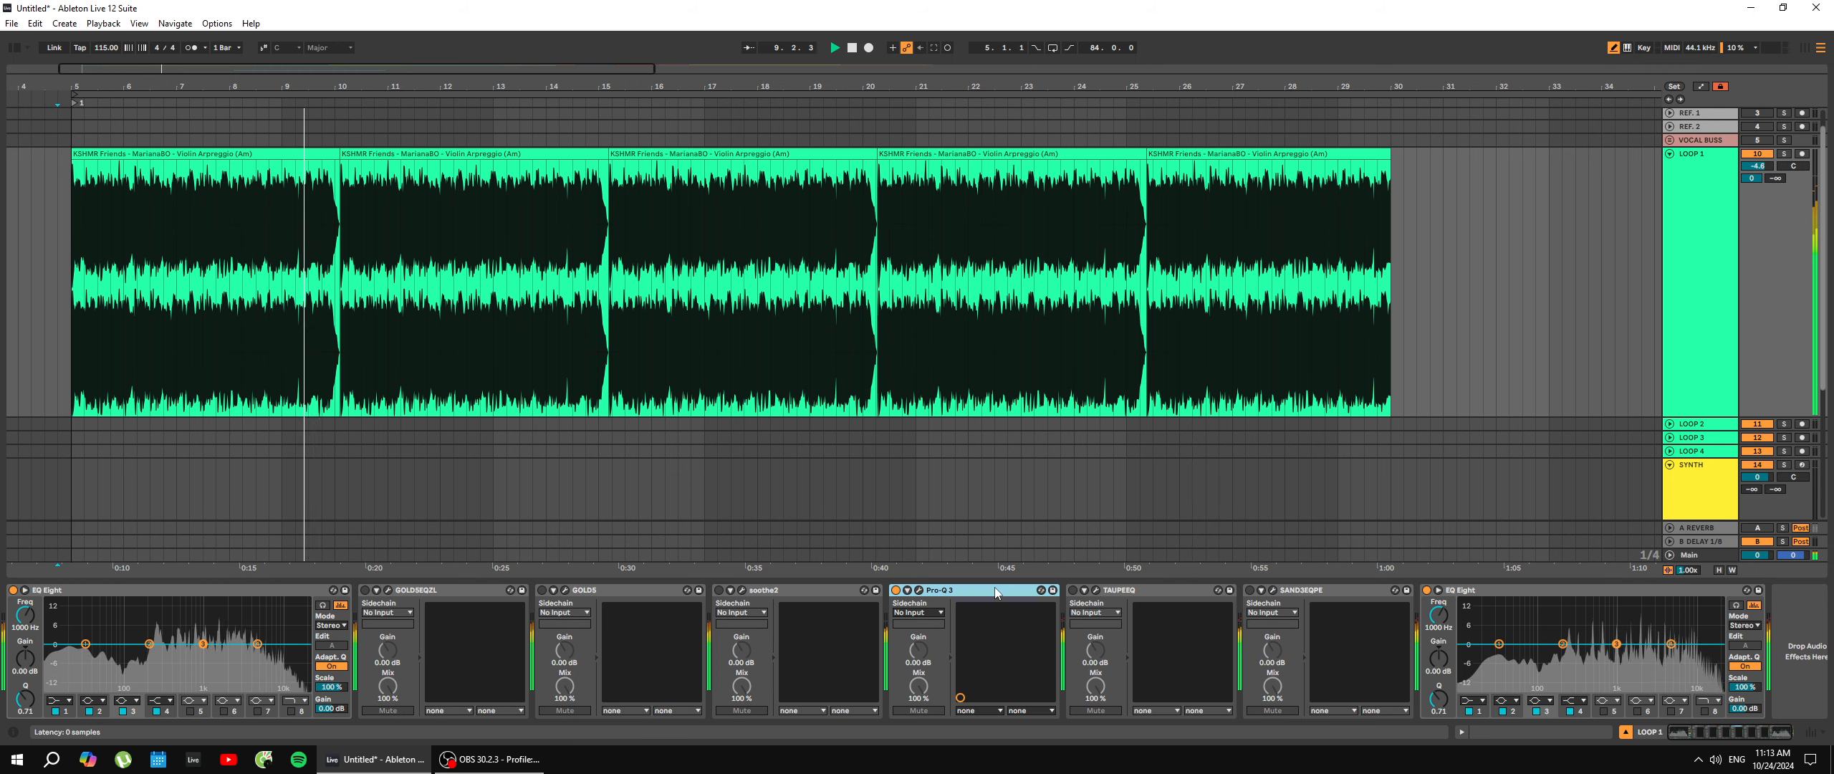
{"action": "key", "text": "space"}
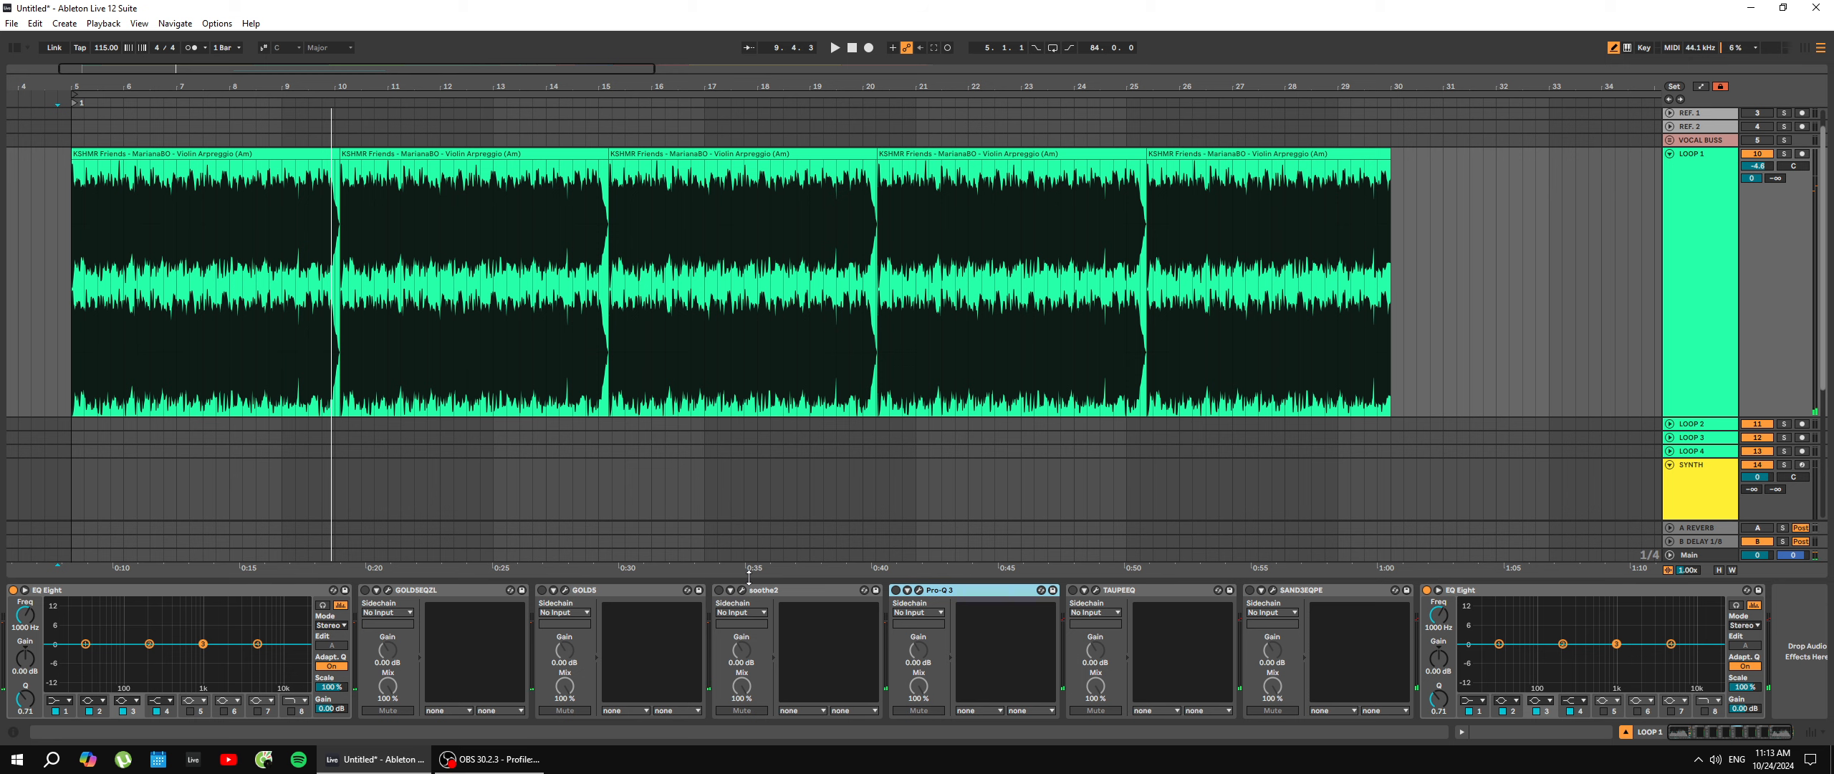
Try GOLD5 on the LOOP 1 chain and deactivate it again, keeping GOLD5EQZL off.
{"action": "left_click", "coordinate": [581, 599]}
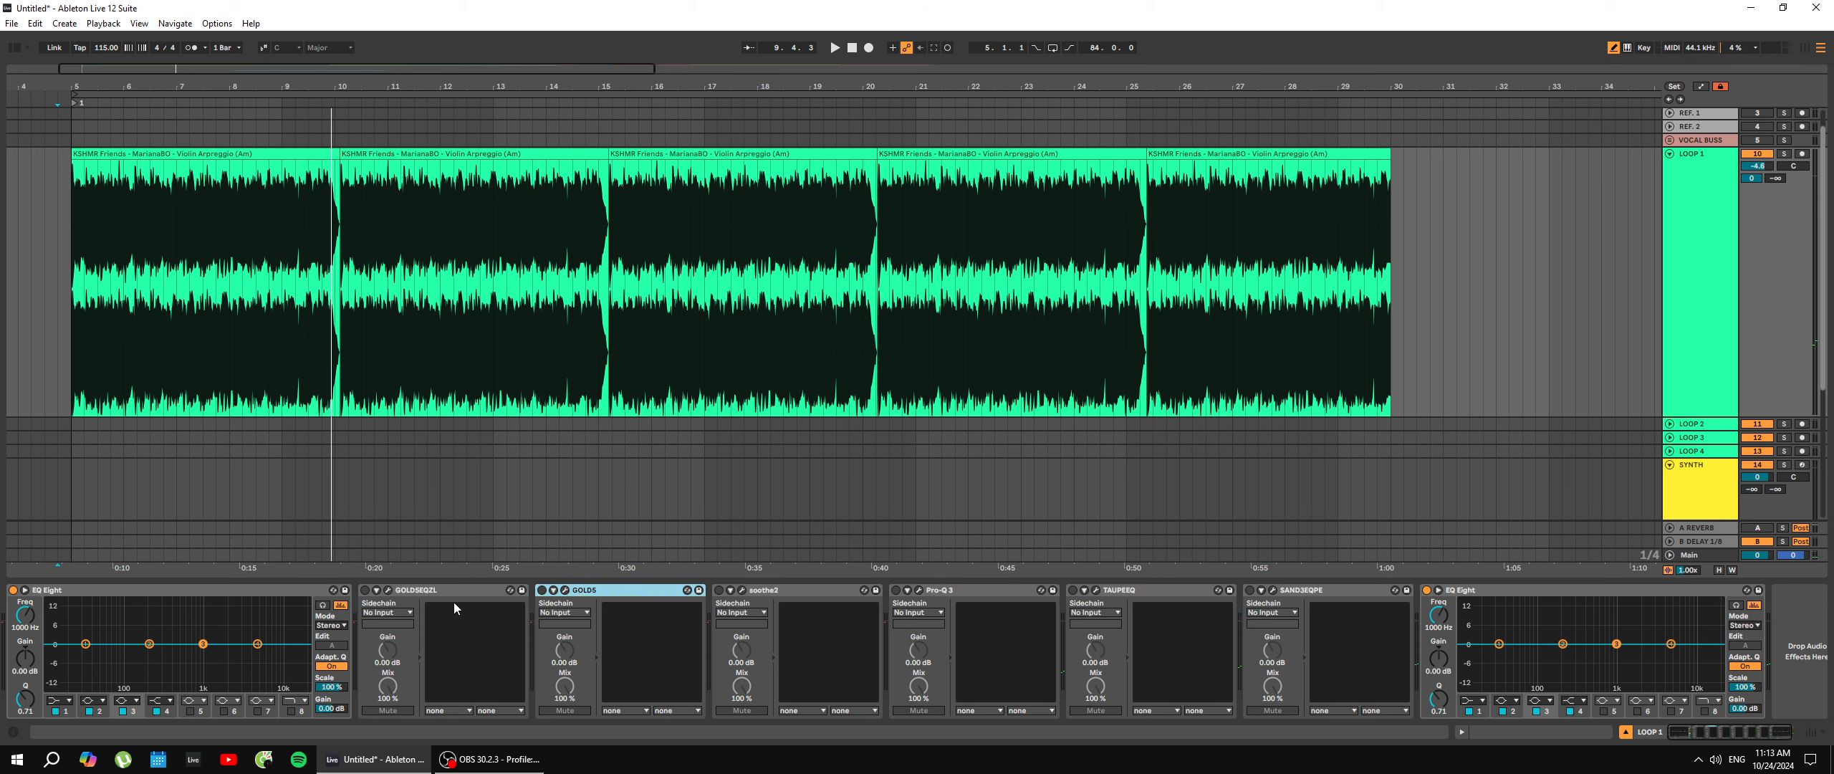
{"action": "left_click", "coordinate": [438, 595]}
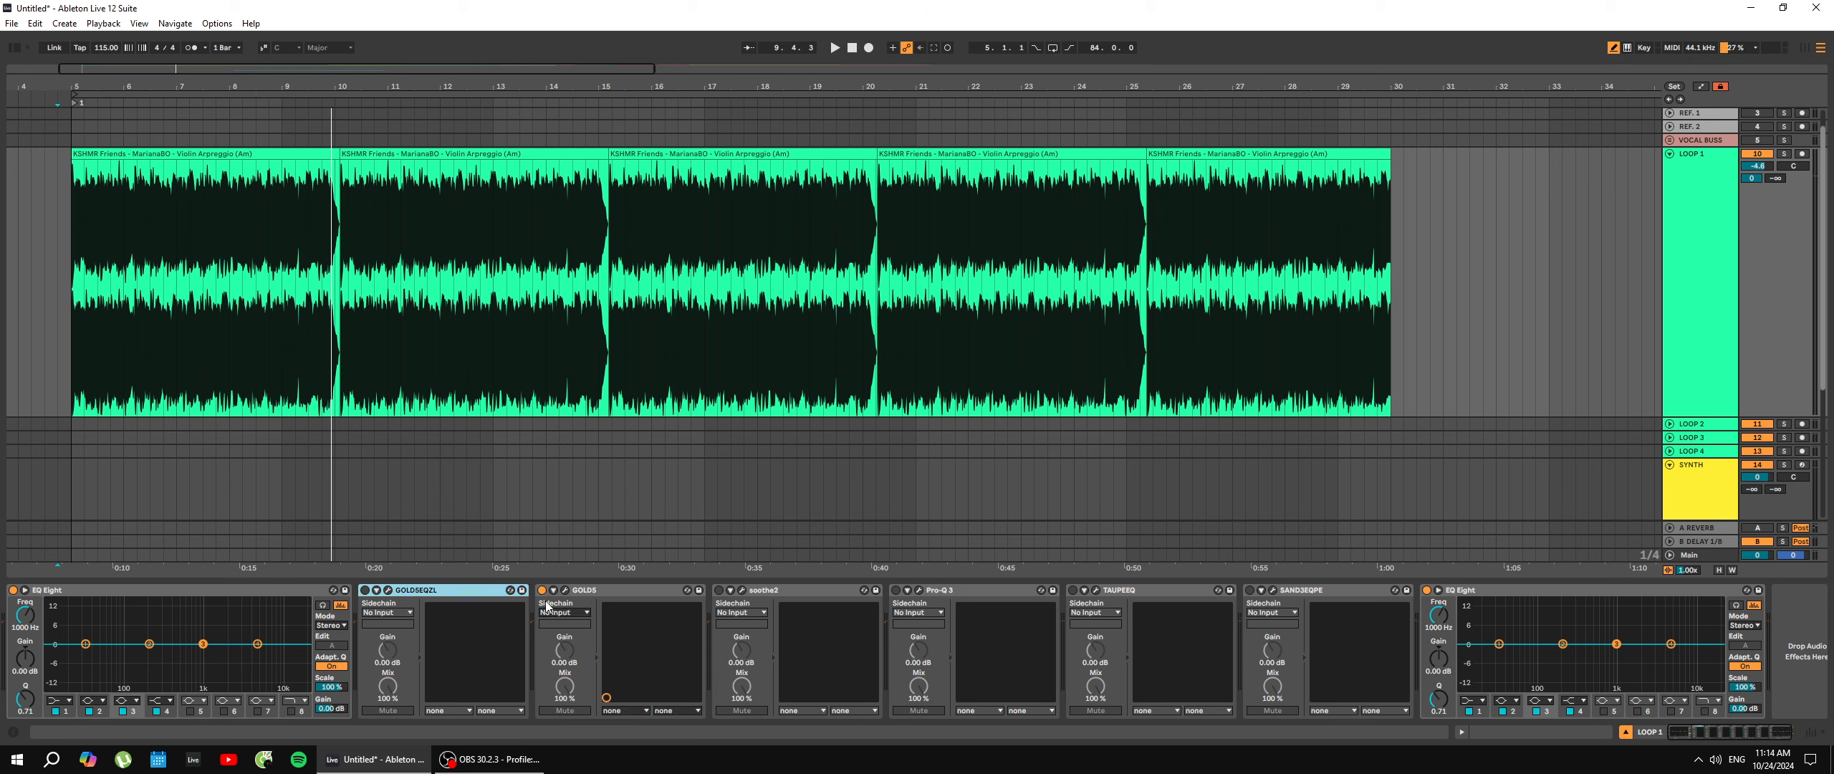
{"action": "left_click", "coordinate": [581, 593]}
{"action": "key", "text": "0"}
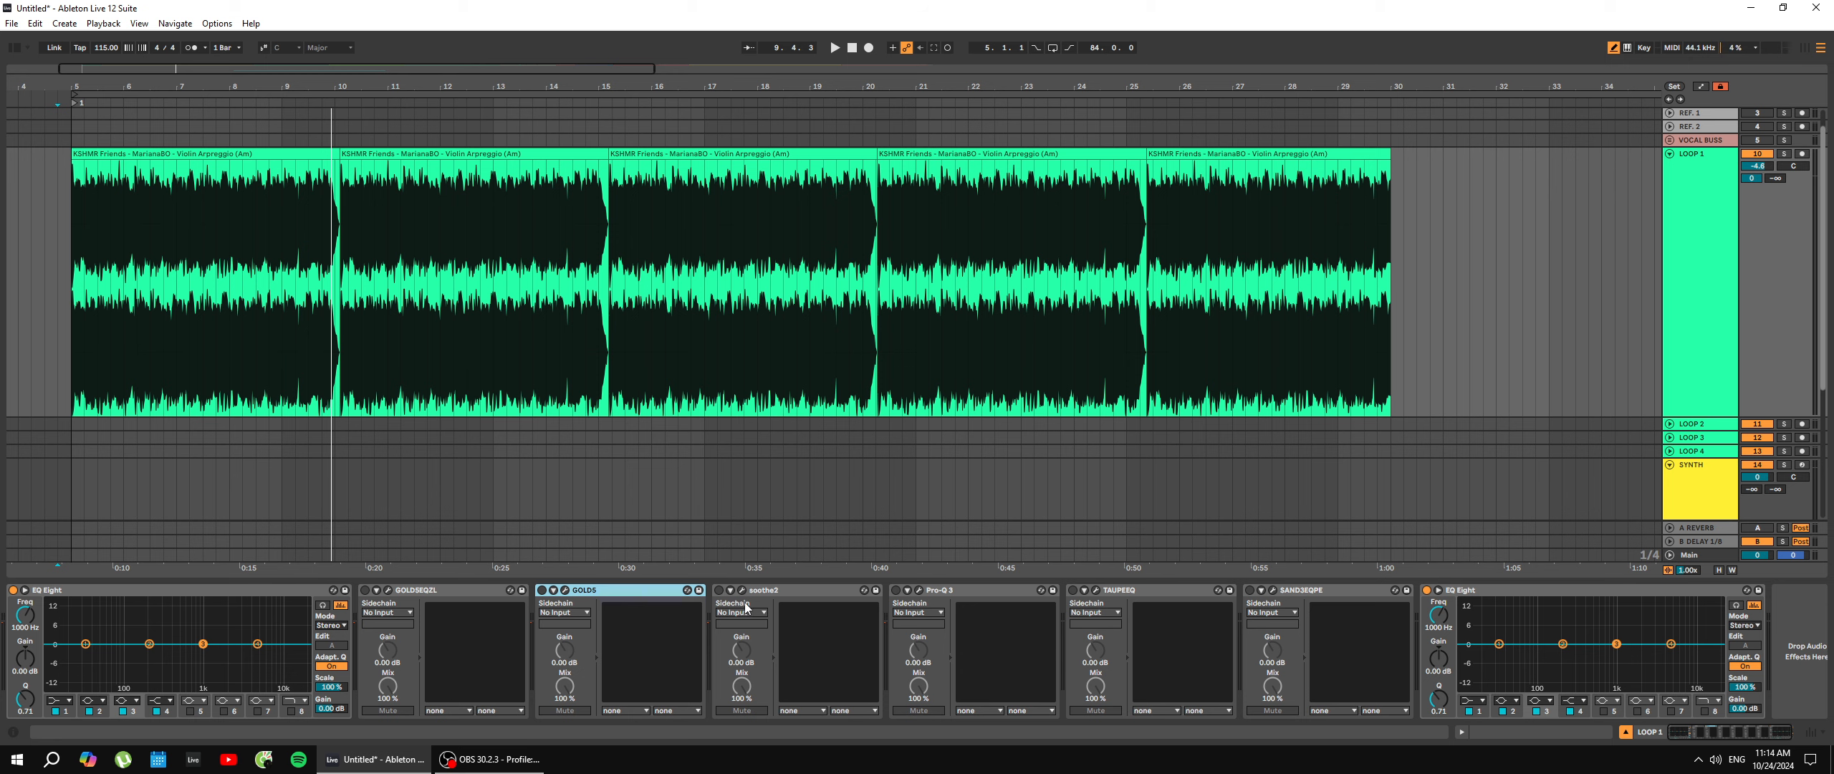
Enable Pro-Q 3 and review its EQ curve in the plug-in window, closing and bypassing it when done.
{"action": "left_click", "coordinate": [960, 592]}
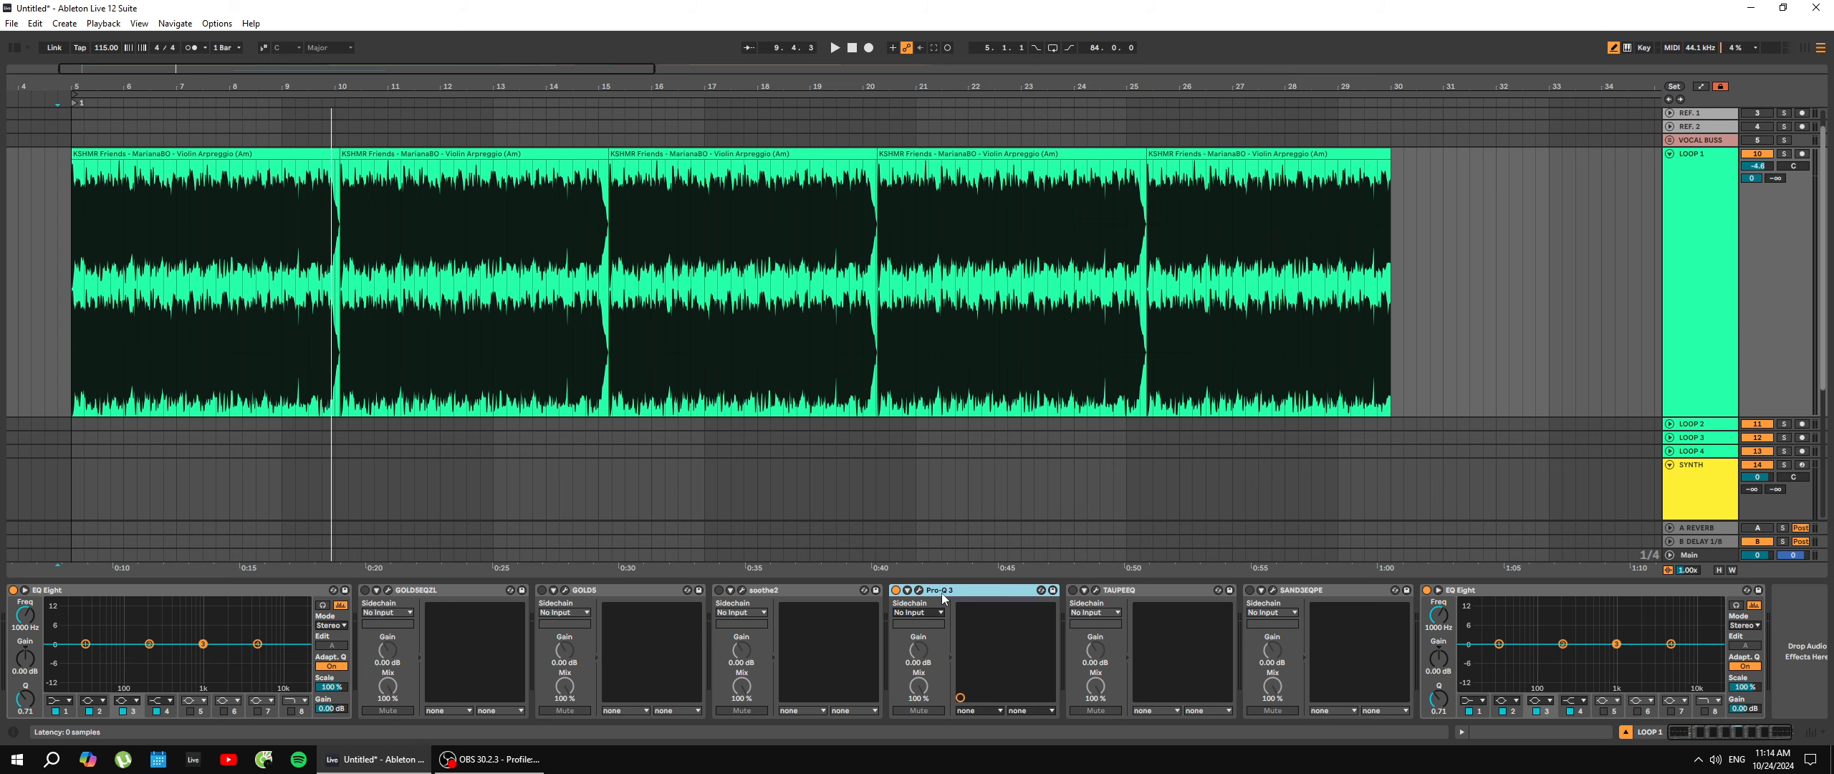
{"action": "left_click", "coordinate": [918, 590]}
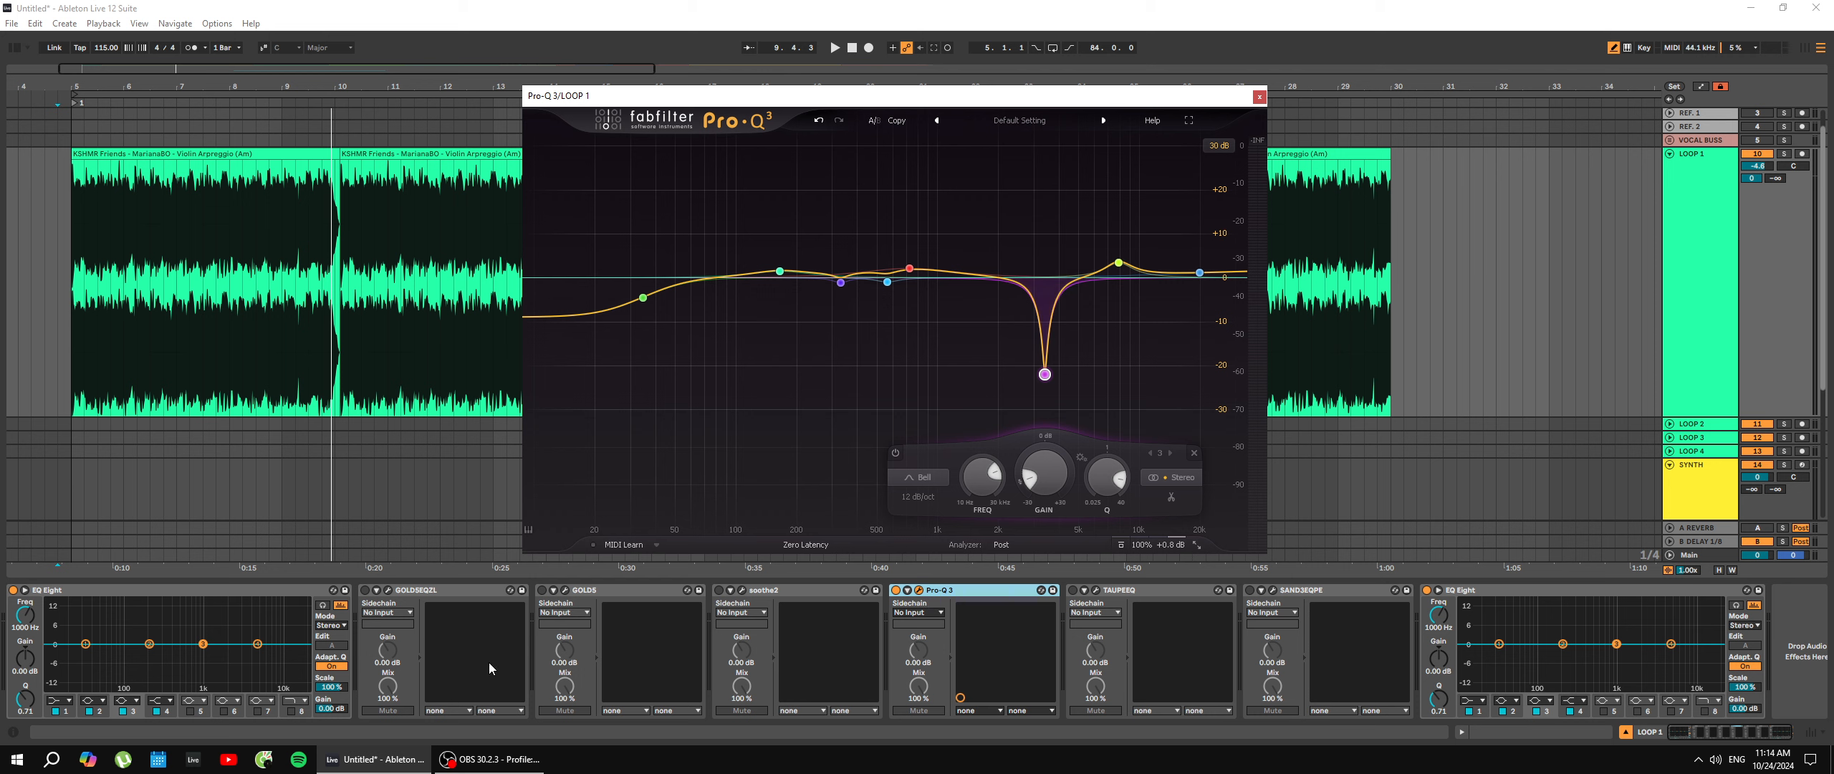
{"action": "left_click", "coordinate": [946, 599]}
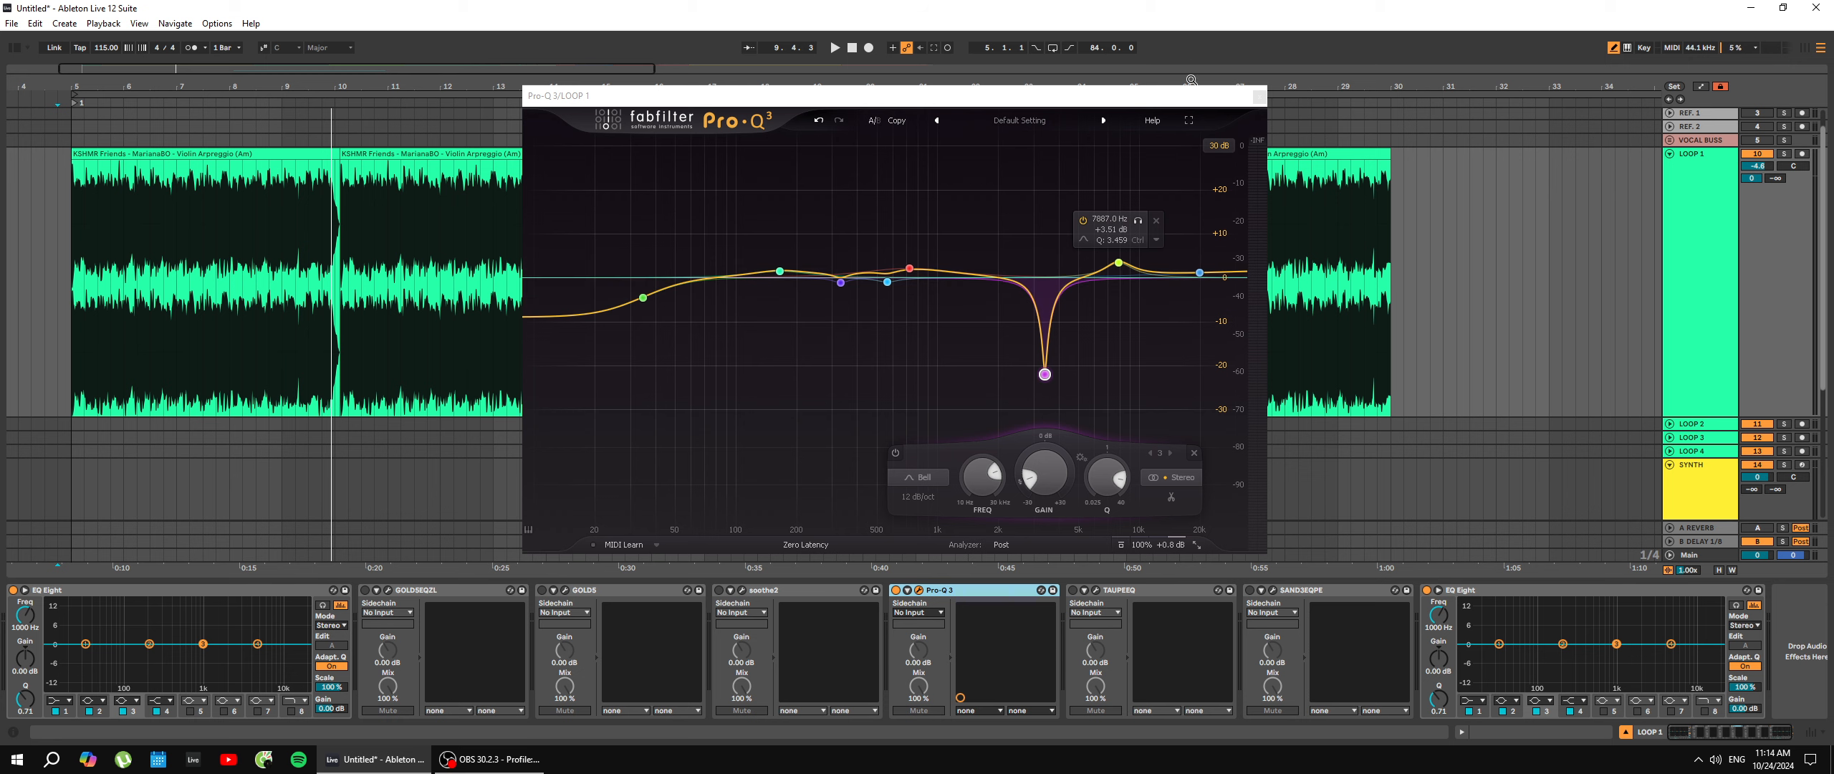
{"action": "key", "text": "Right"}
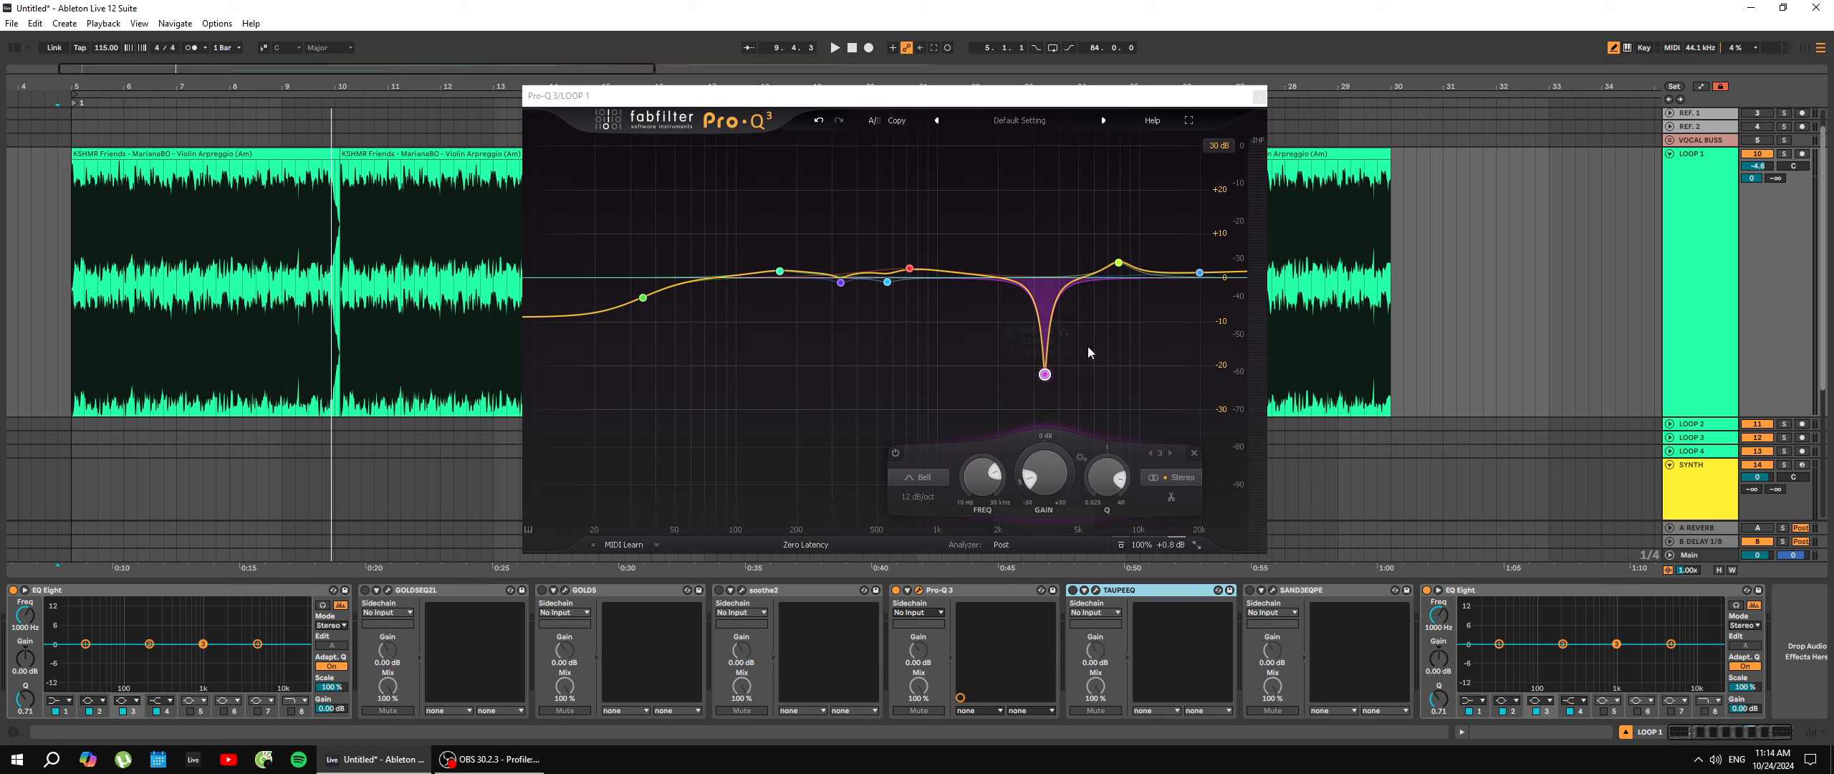
{"action": "left_click_drag", "start_coordinate": [1251, 105], "coordinate": [1217, 105]}
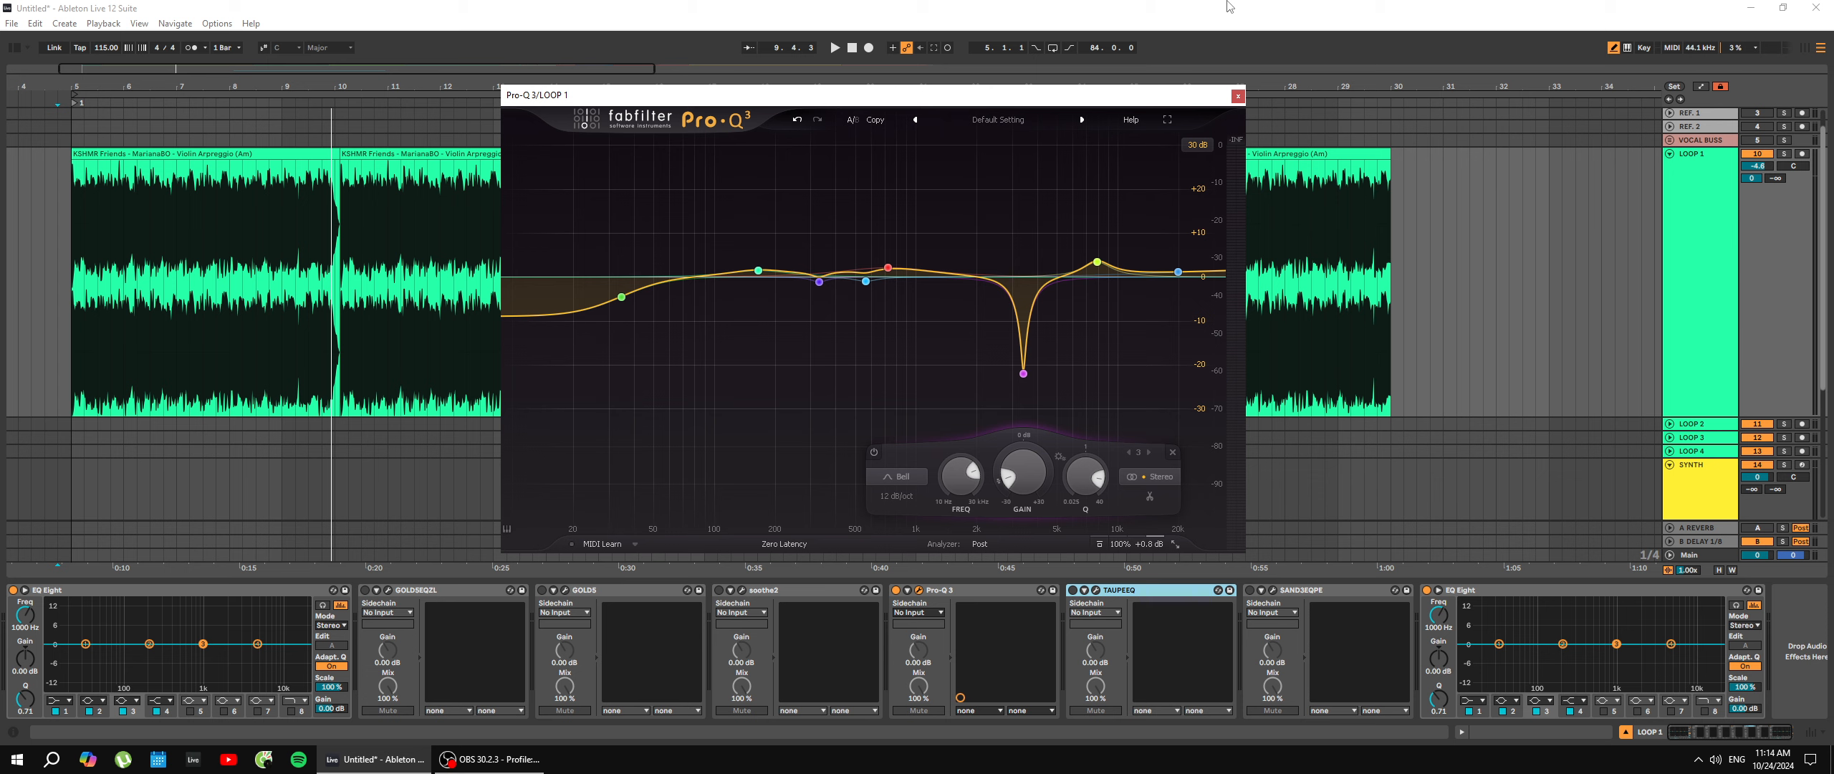
{"action": "left_click", "coordinate": [1238, 95]}
{"action": "left_click", "coordinate": [1026, 597]}
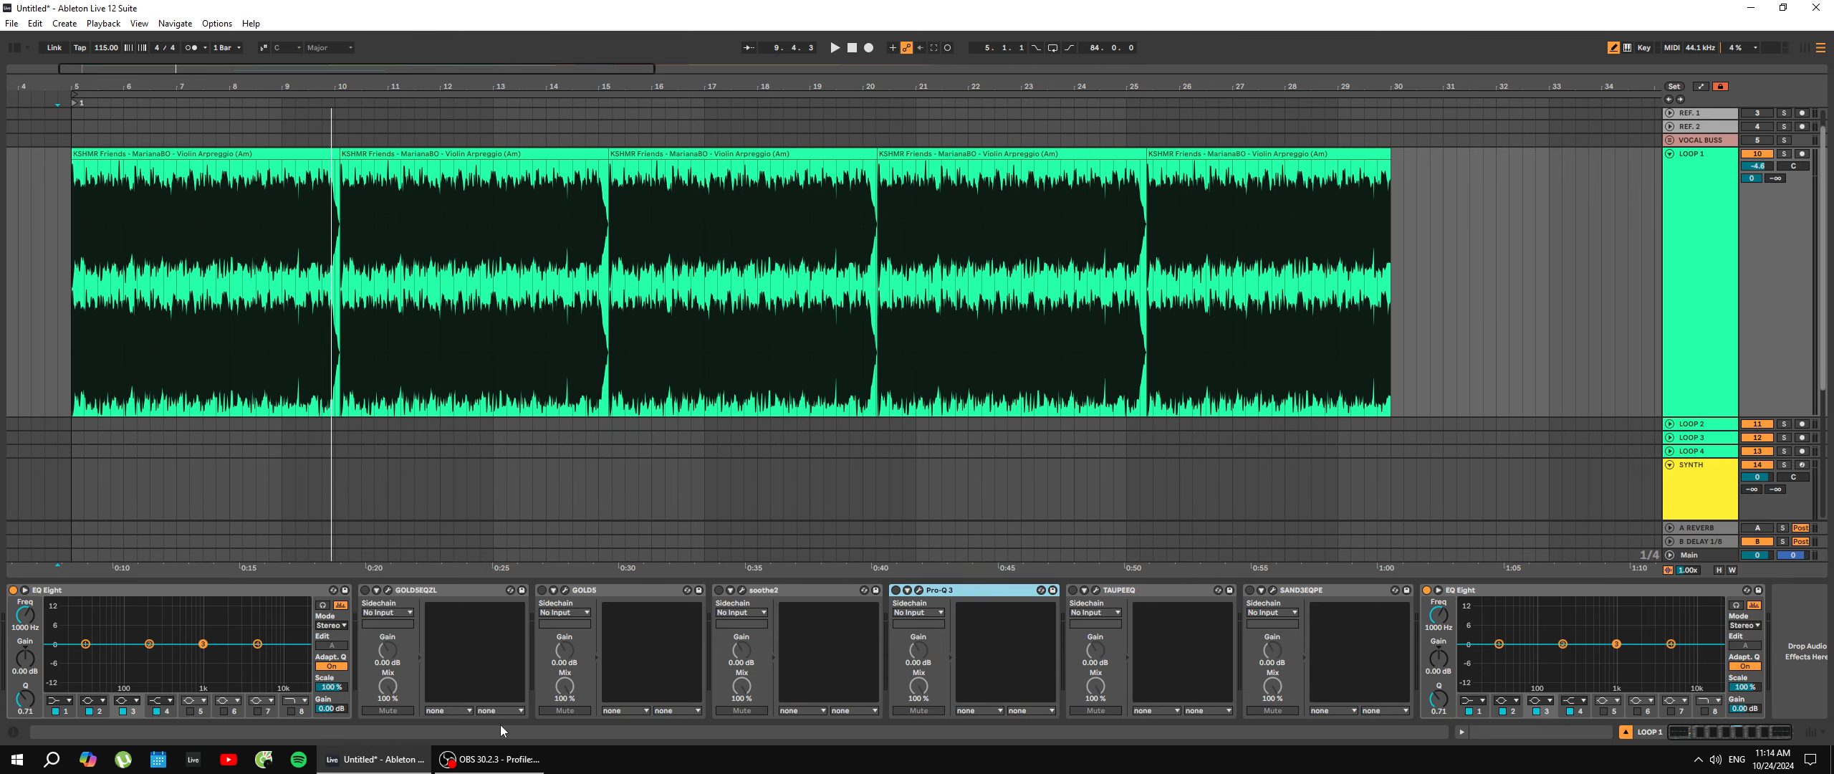
Switch to OBS to check the running recording, and return to the Ableton Live set.
{"action": "left_click", "coordinate": [473, 771]}
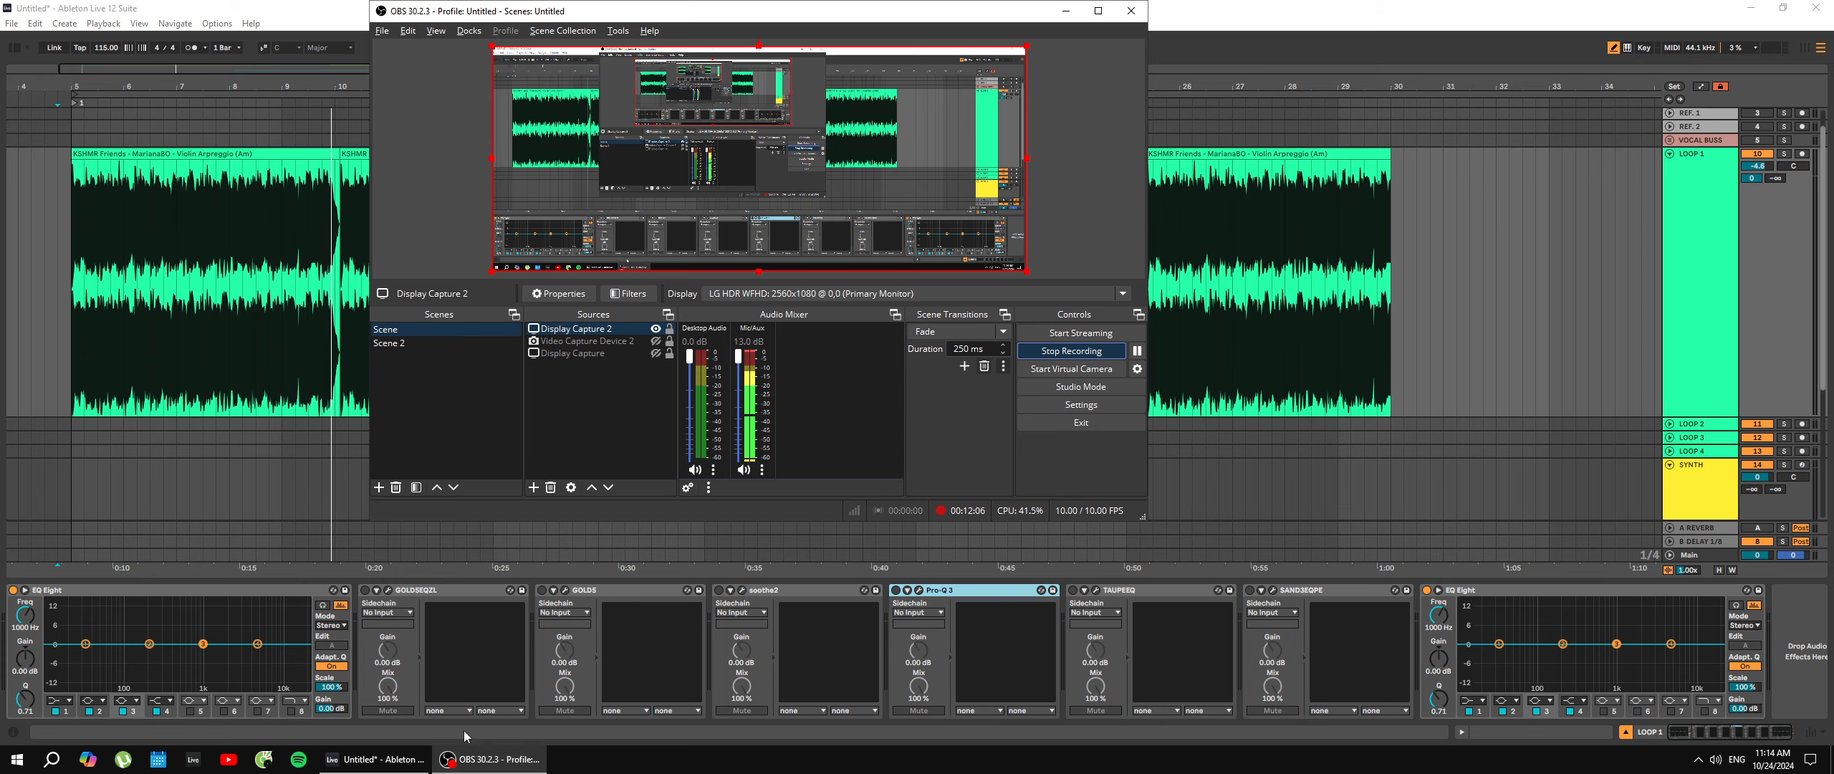
{"action": "left_click", "coordinate": [453, 762]}
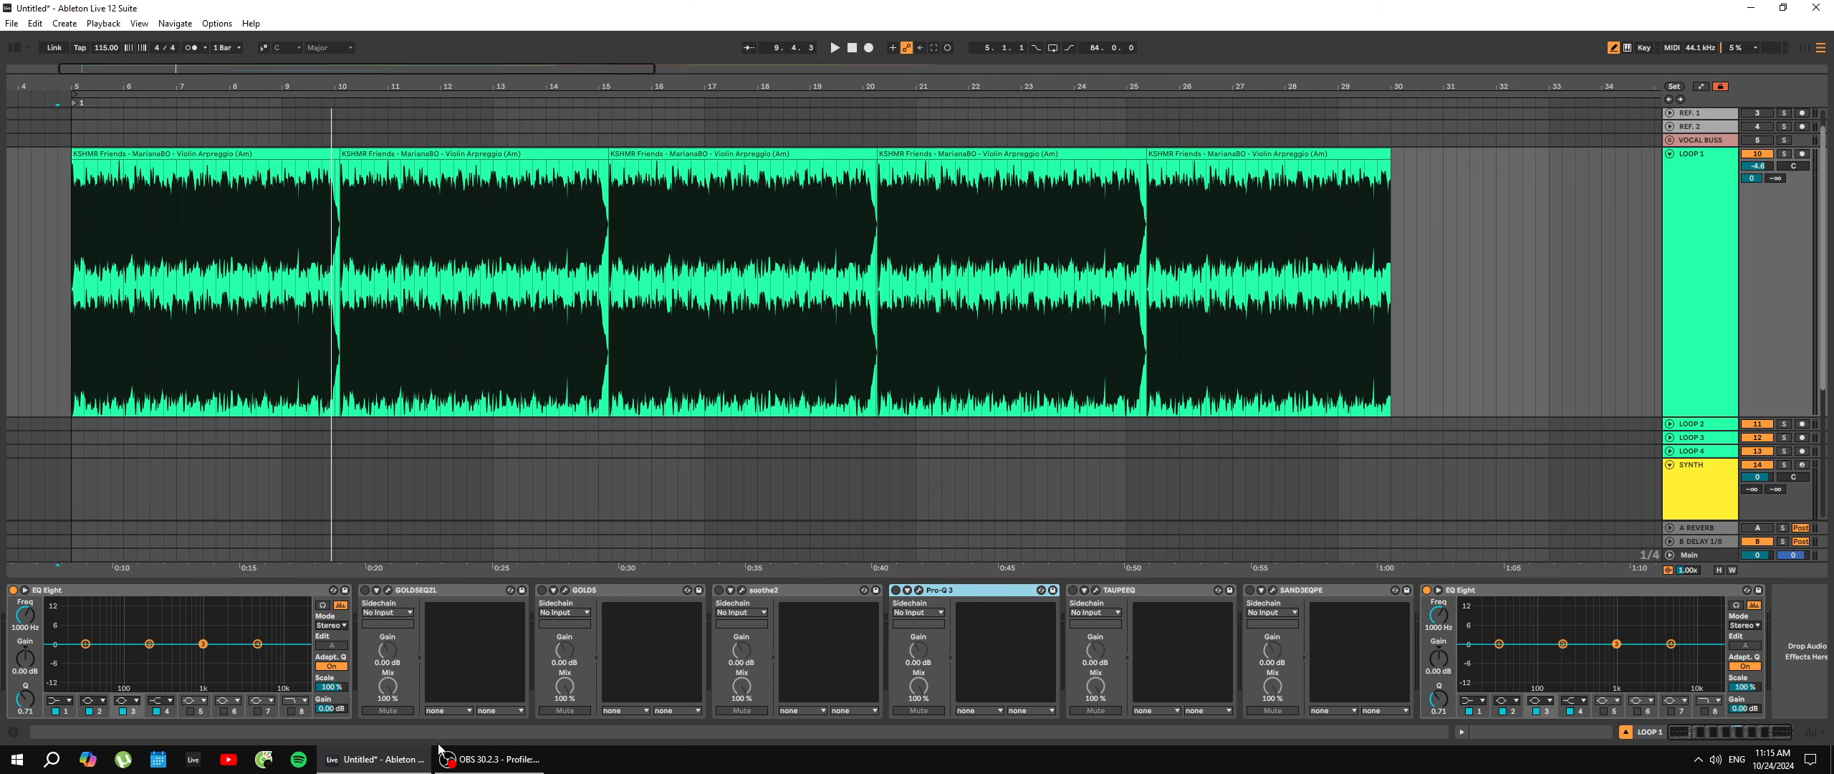
{"action": "left_click", "coordinate": [441, 765]}
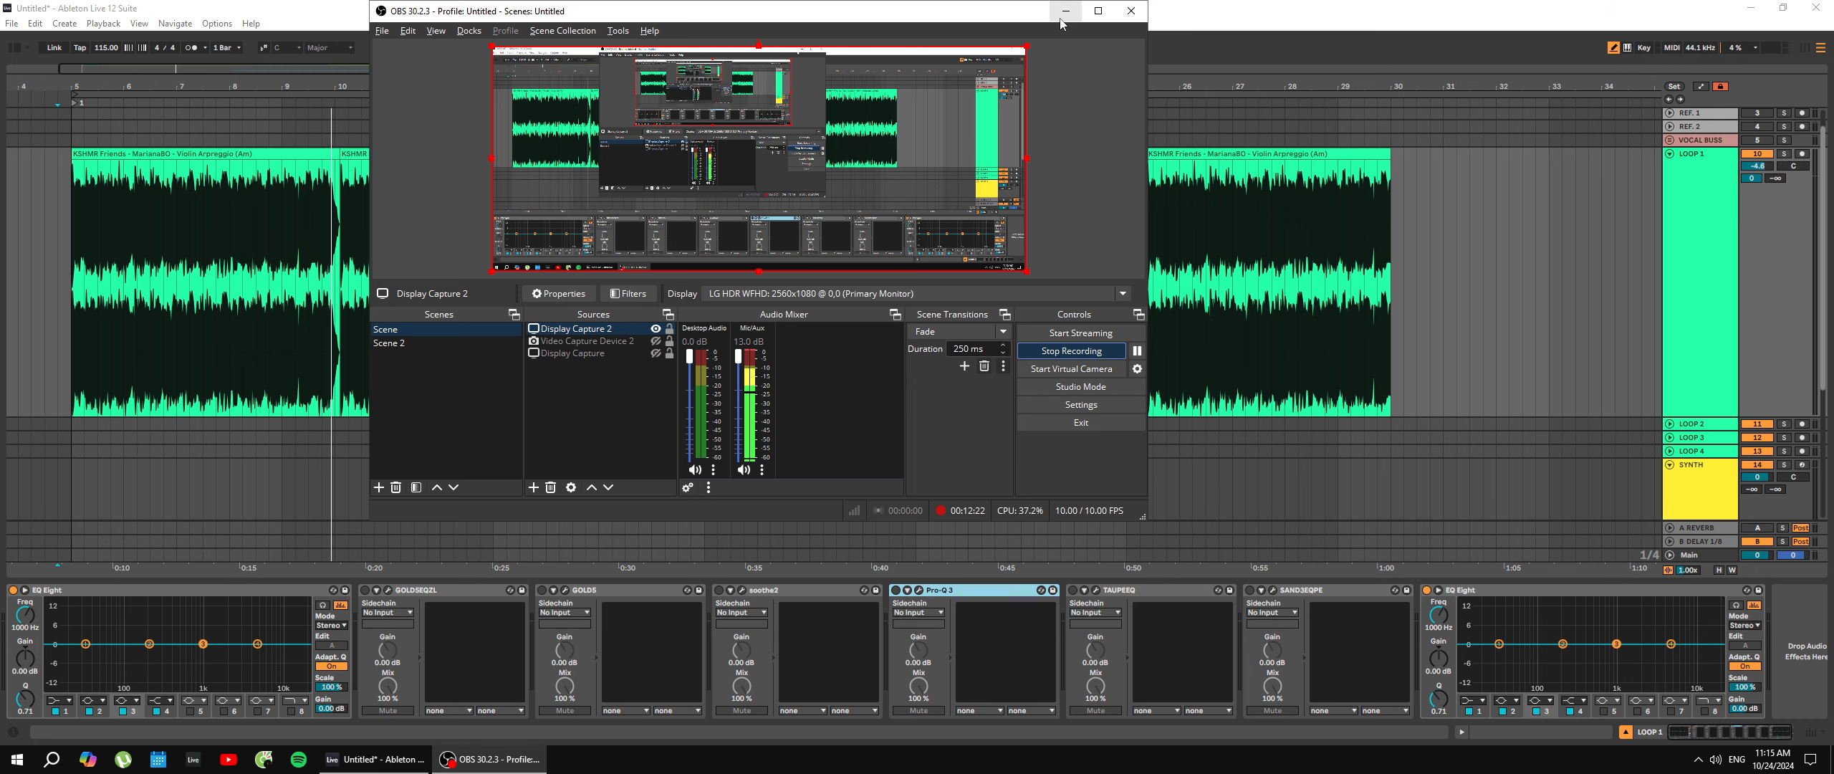
{"action": "left_click_drag", "start_coordinate": [1001, 13], "coordinate": [998, 45]}
{"action": "left_click", "coordinate": [1062, 43]}
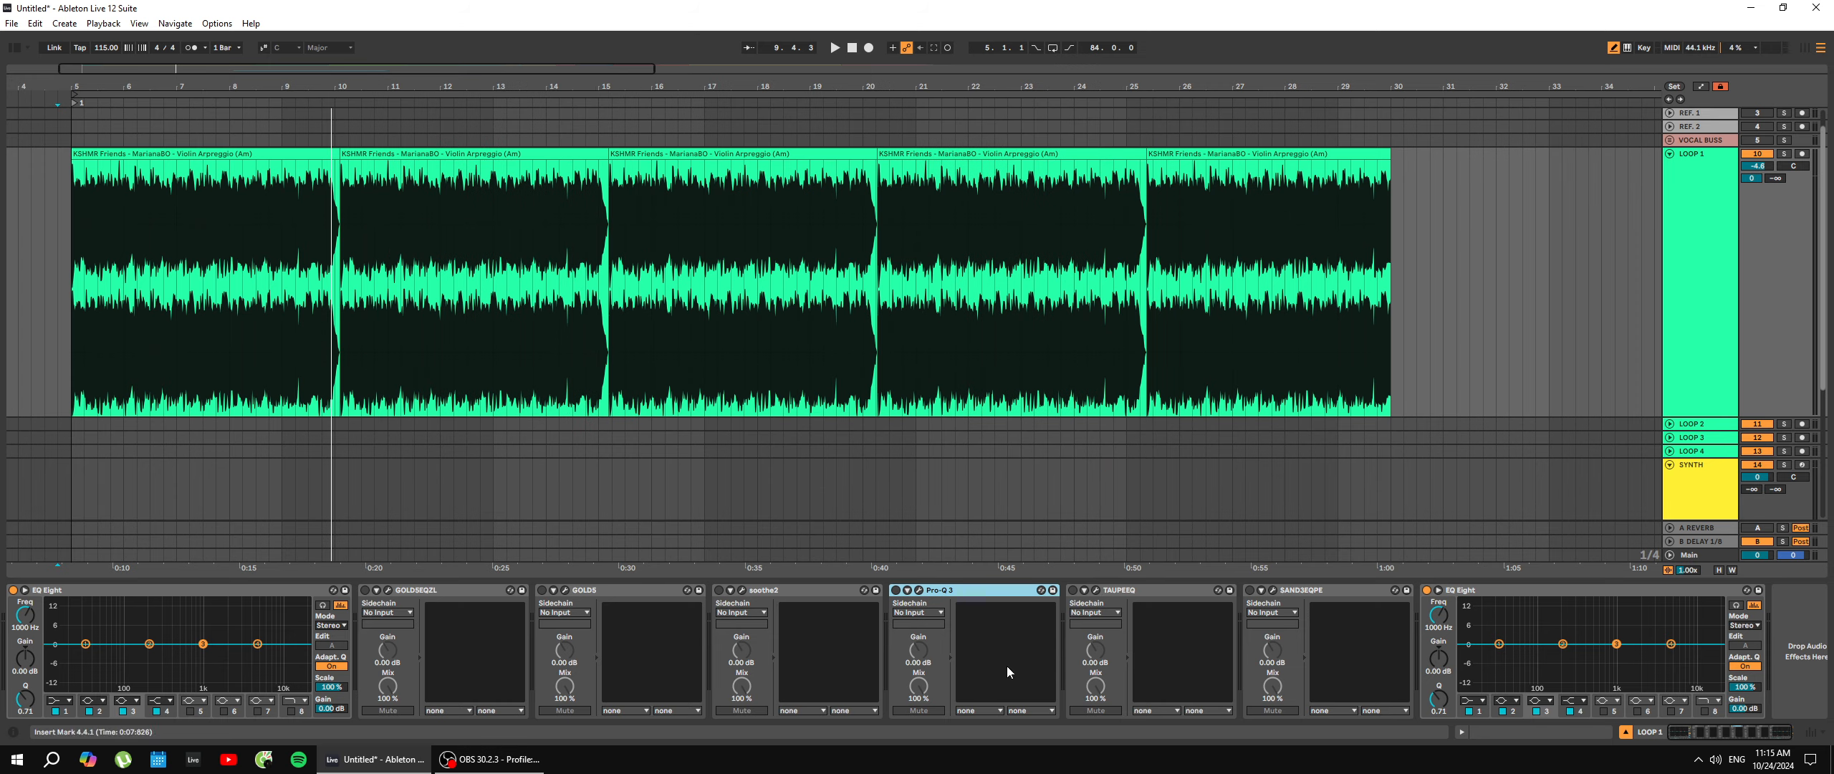
Open the TAUPEEQ and GOLD5EQZL windows on LOOP 1 and place TAUPEEQ beside GOLD5EQZL for comparison.
{"action": "left_click", "coordinate": [1095, 590]}
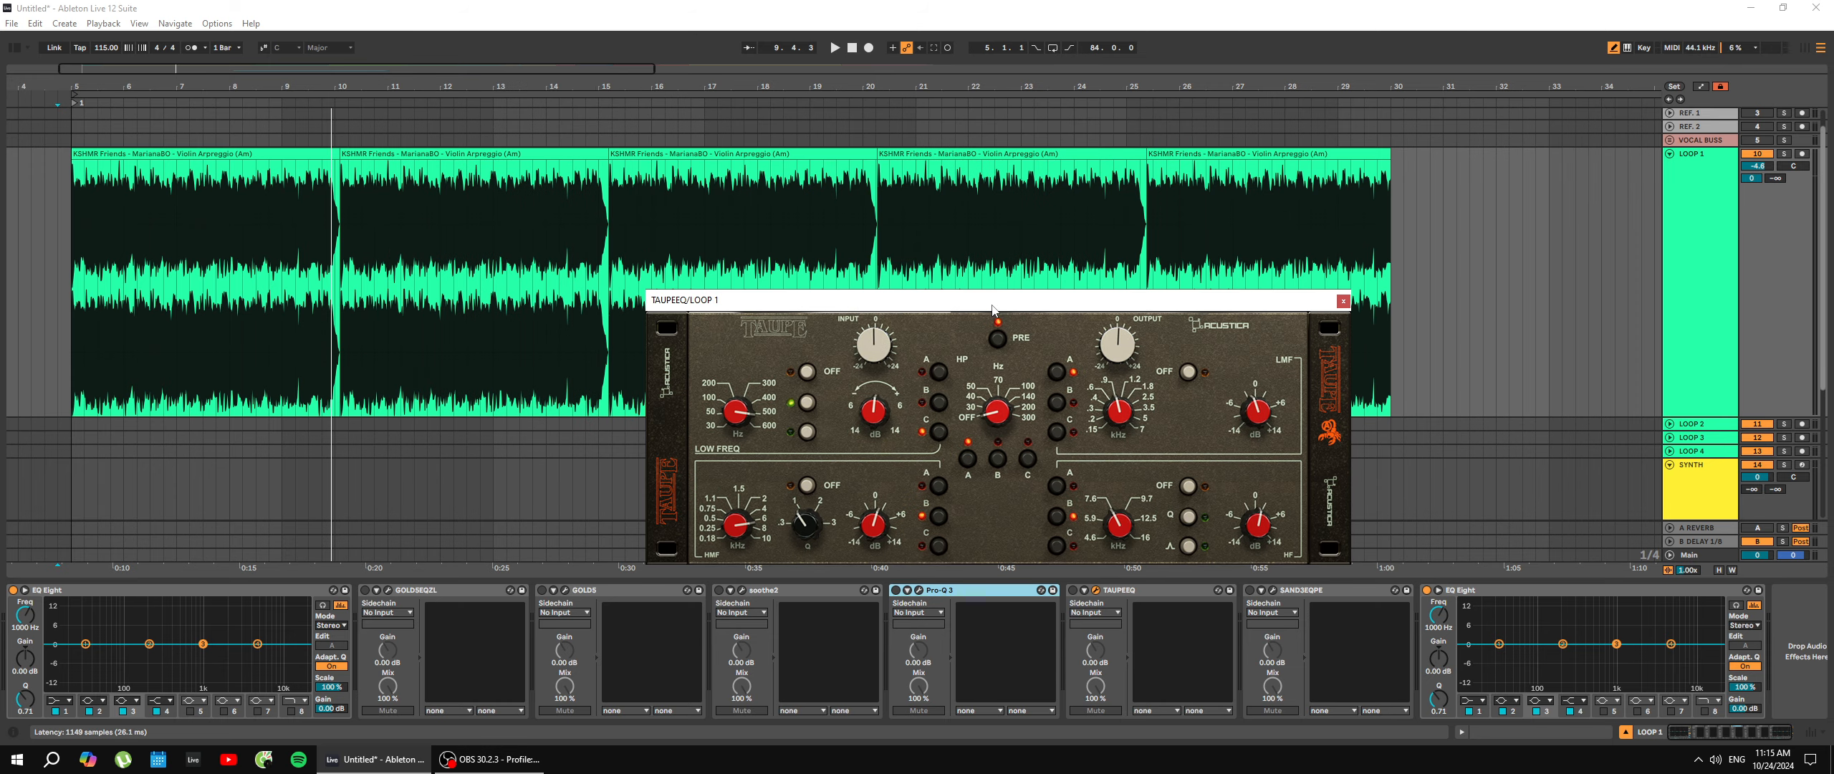
{"action": "left_click_drag", "start_coordinate": [978, 267], "coordinate": [1064, 248]}
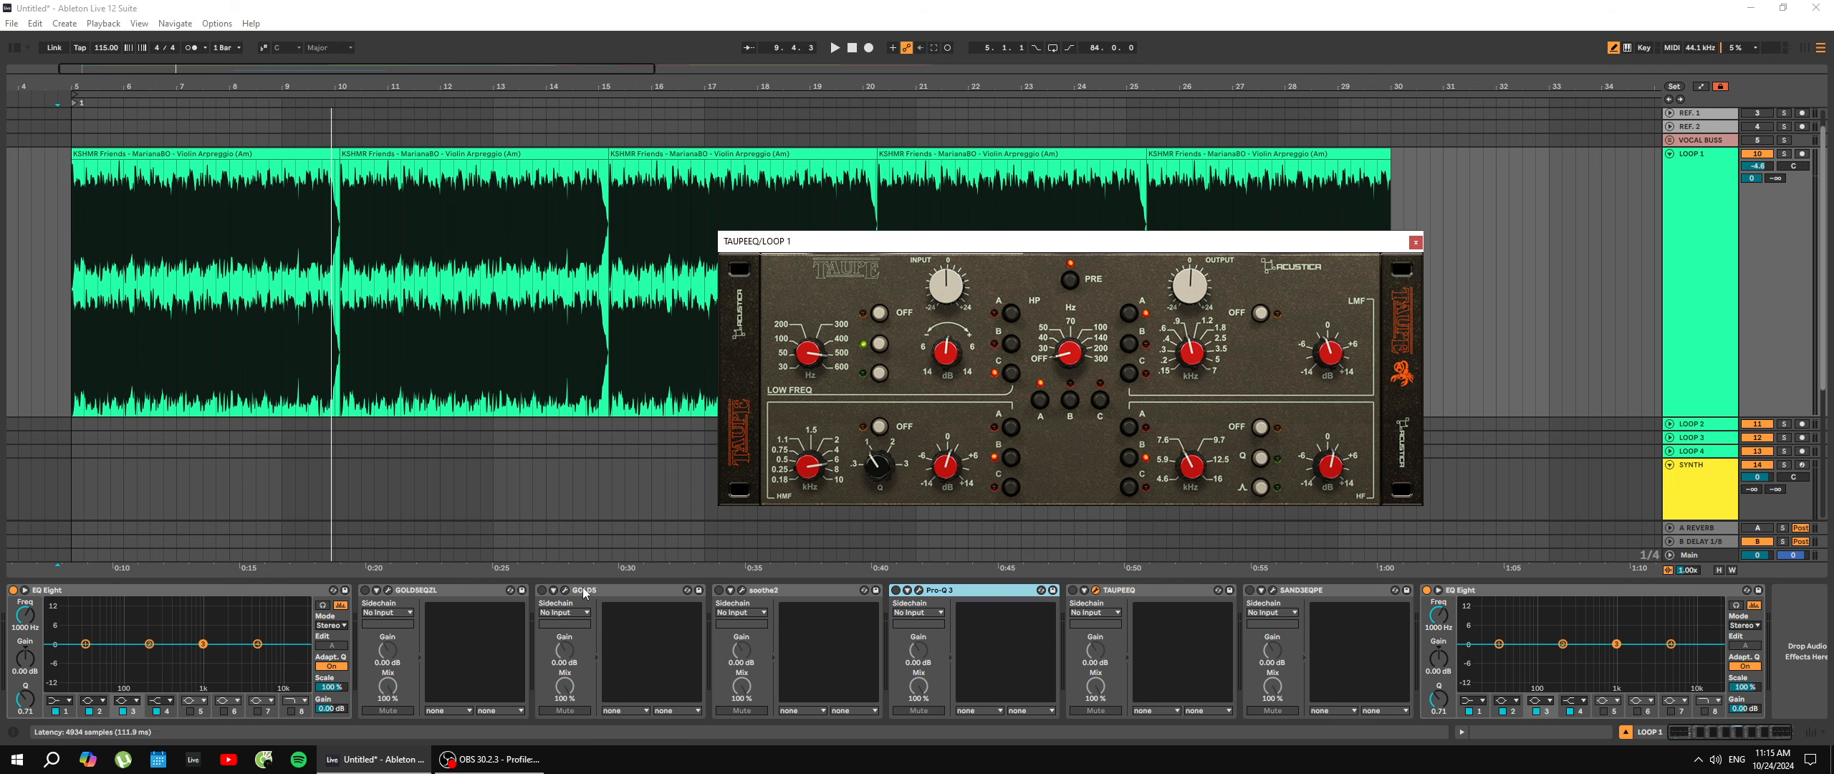
{"action": "left_click", "coordinate": [637, 613]}
{"action": "left_click", "coordinate": [1119, 247]}
{"action": "left_click_drag", "start_coordinate": [1119, 247], "coordinate": [1015, 289]}
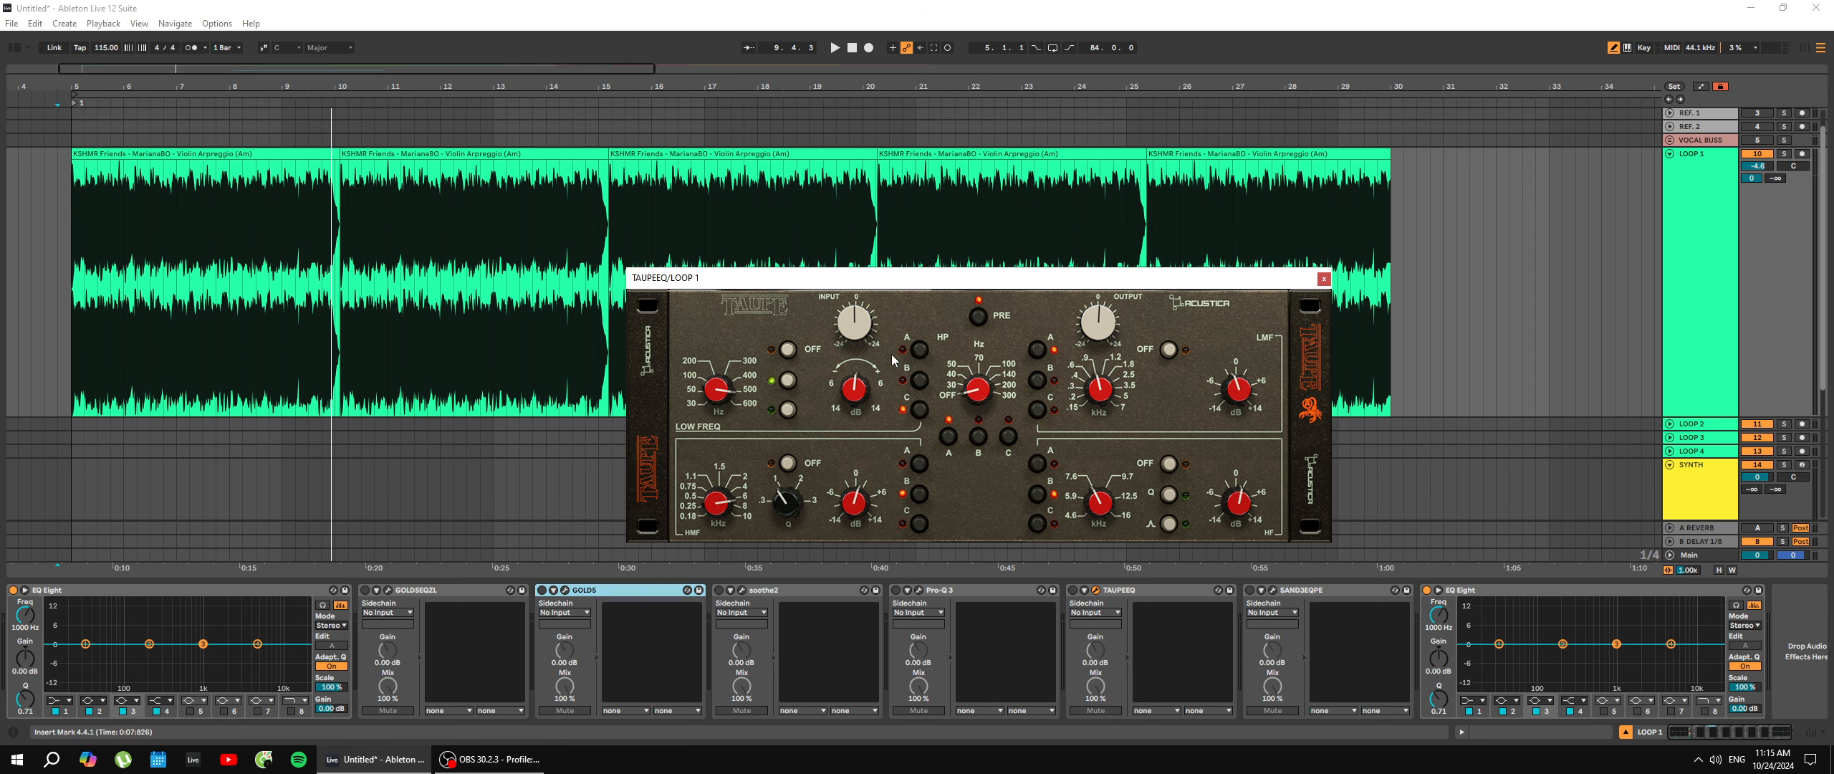
{"action": "left_click", "coordinate": [388, 589]}
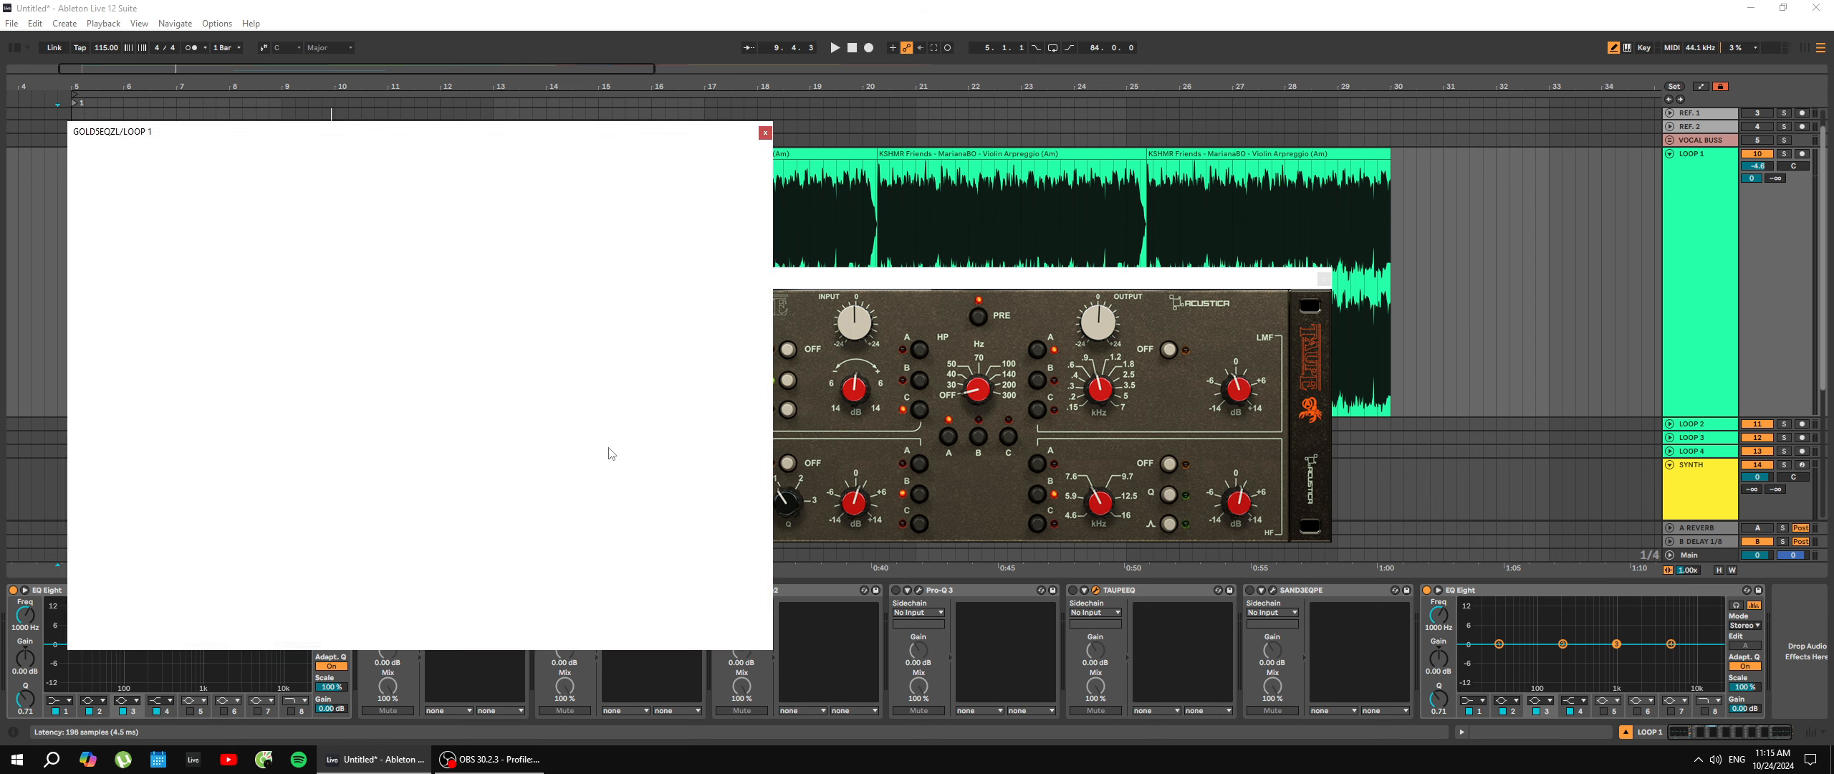
{"action": "left_click_drag", "start_coordinate": [904, 279], "coordinate": [1015, 273]}
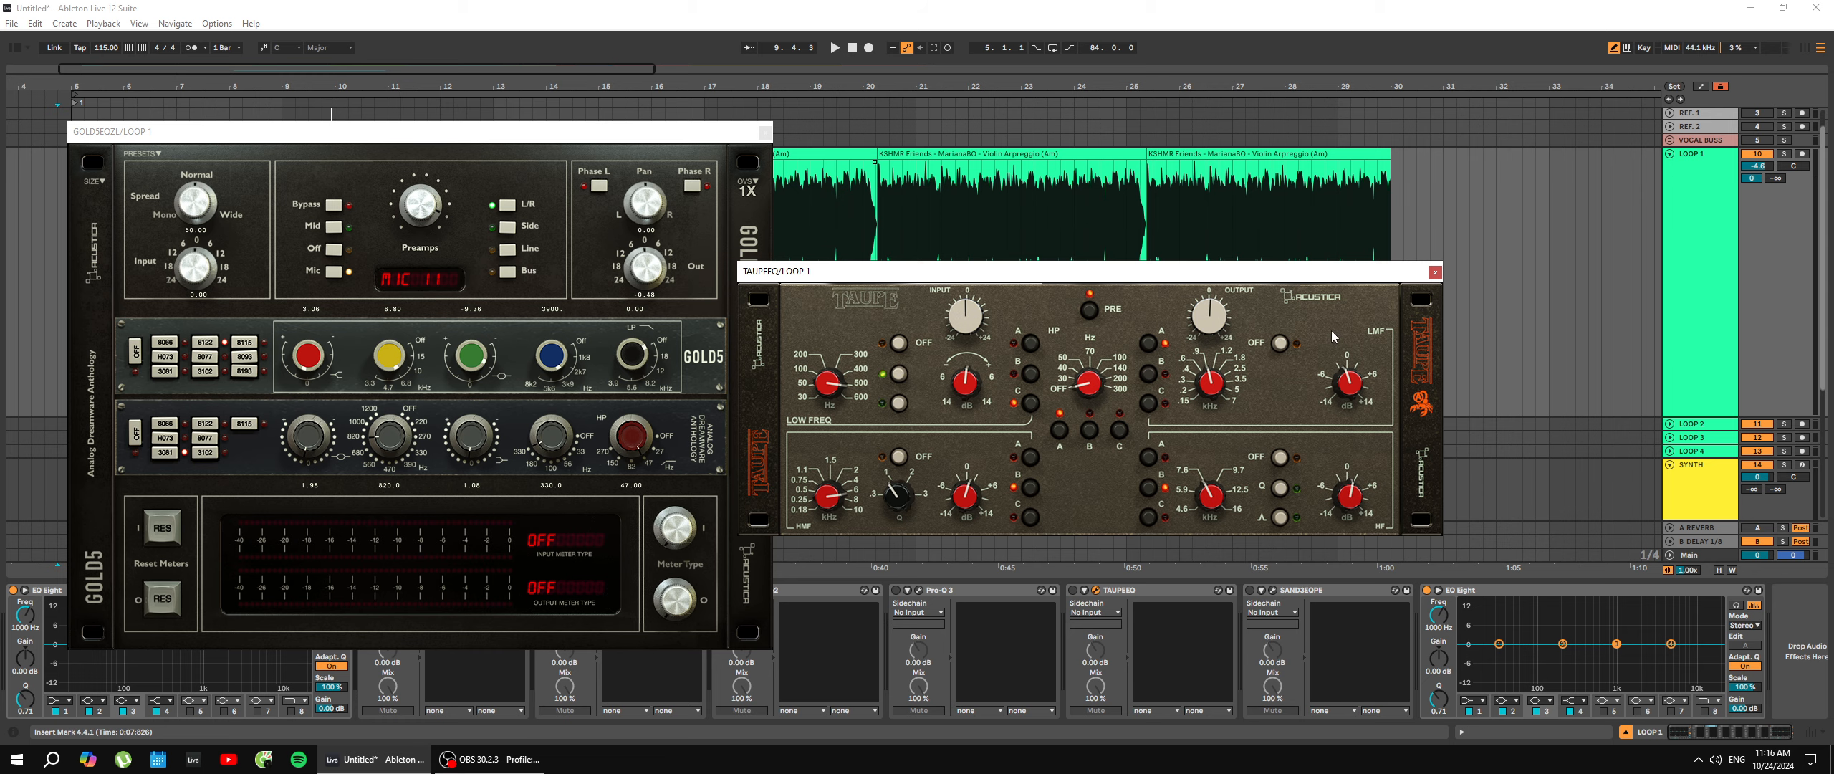
{"action": "left_click_drag", "start_coordinate": [1306, 275], "coordinate": [1271, 260]}
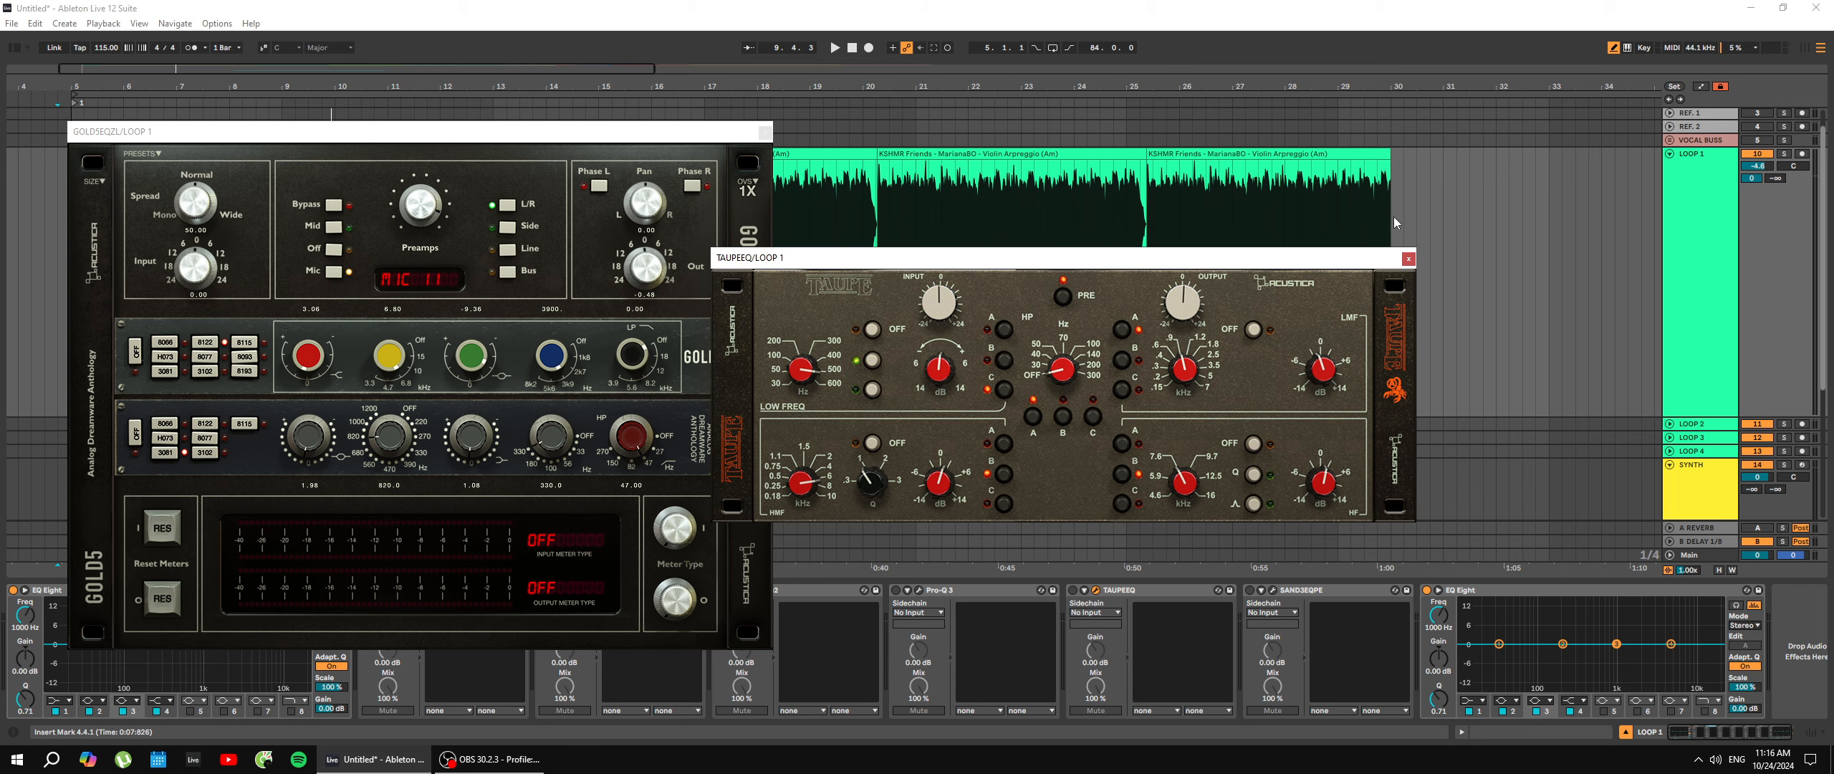
{"action": "left_click_drag", "start_coordinate": [1432, 223], "coordinate": [1720, 221]}
{"action": "left_click_drag", "start_coordinate": [1605, 223], "coordinate": [1441, 223]}
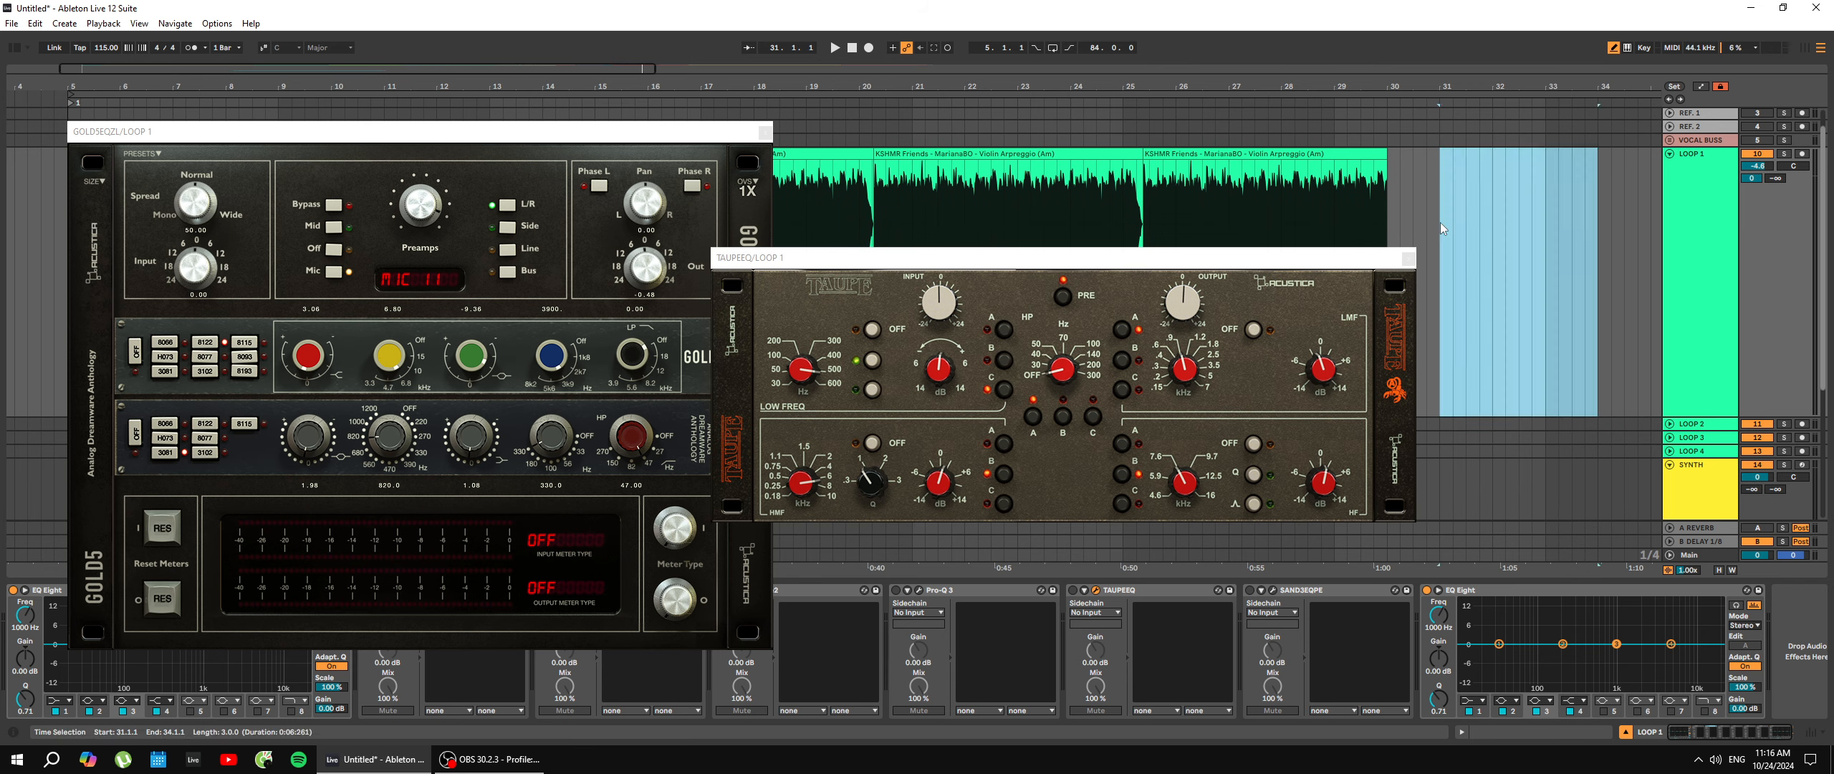
{"action": "left_click", "coordinate": [1442, 228]}
{"action": "left_click_drag", "start_coordinate": [1279, 262], "coordinate": [1382, 242]}
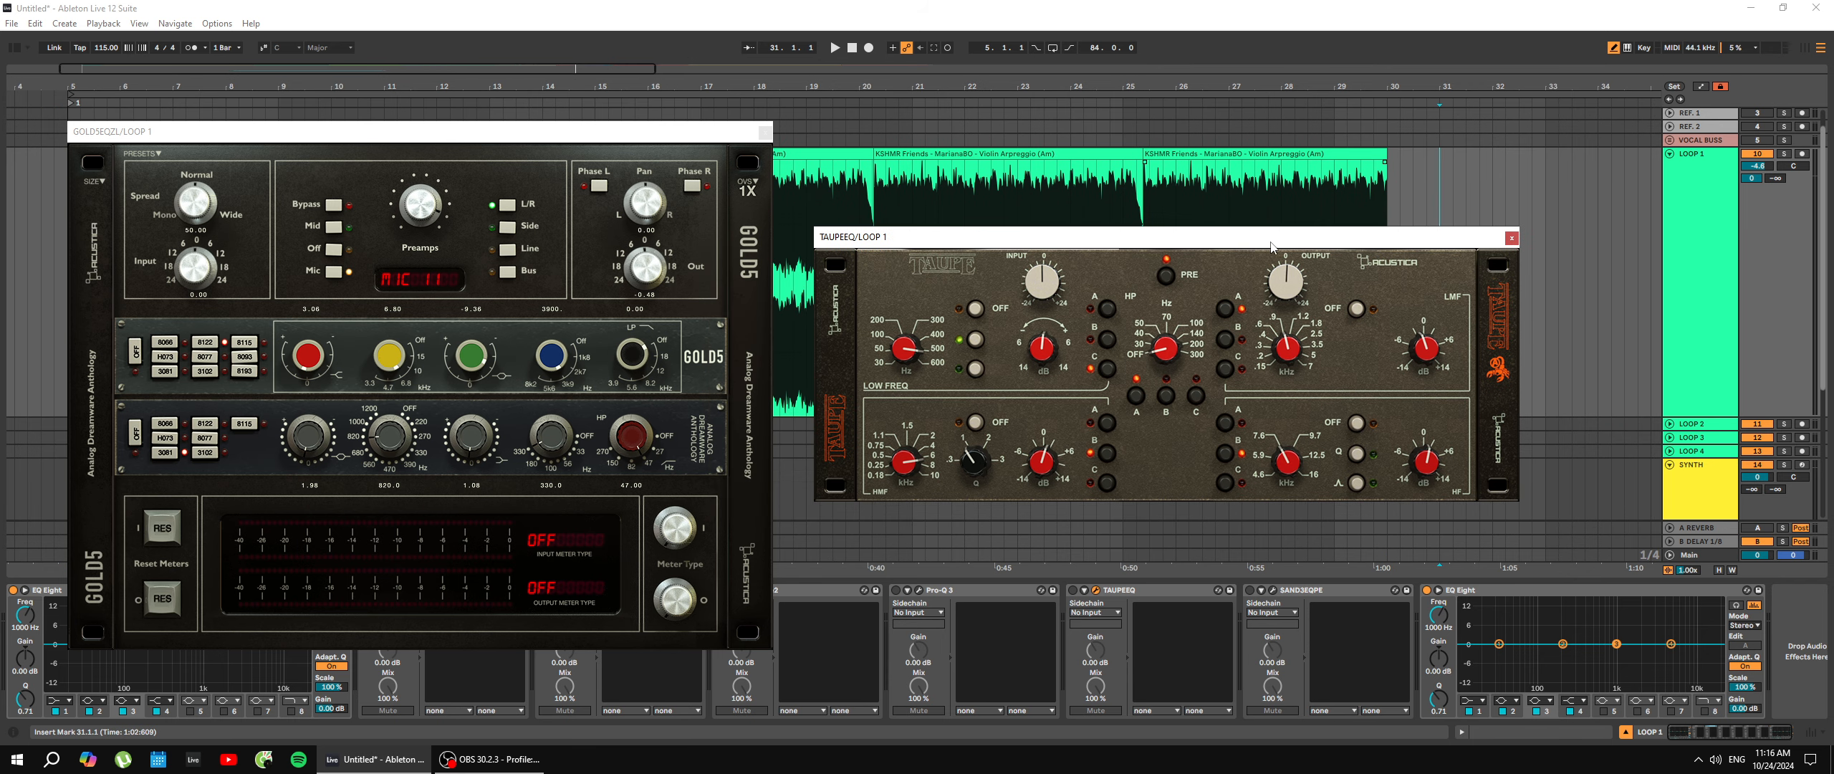
{"action": "left_click_drag", "start_coordinate": [1270, 244], "coordinate": [1212, 238]}
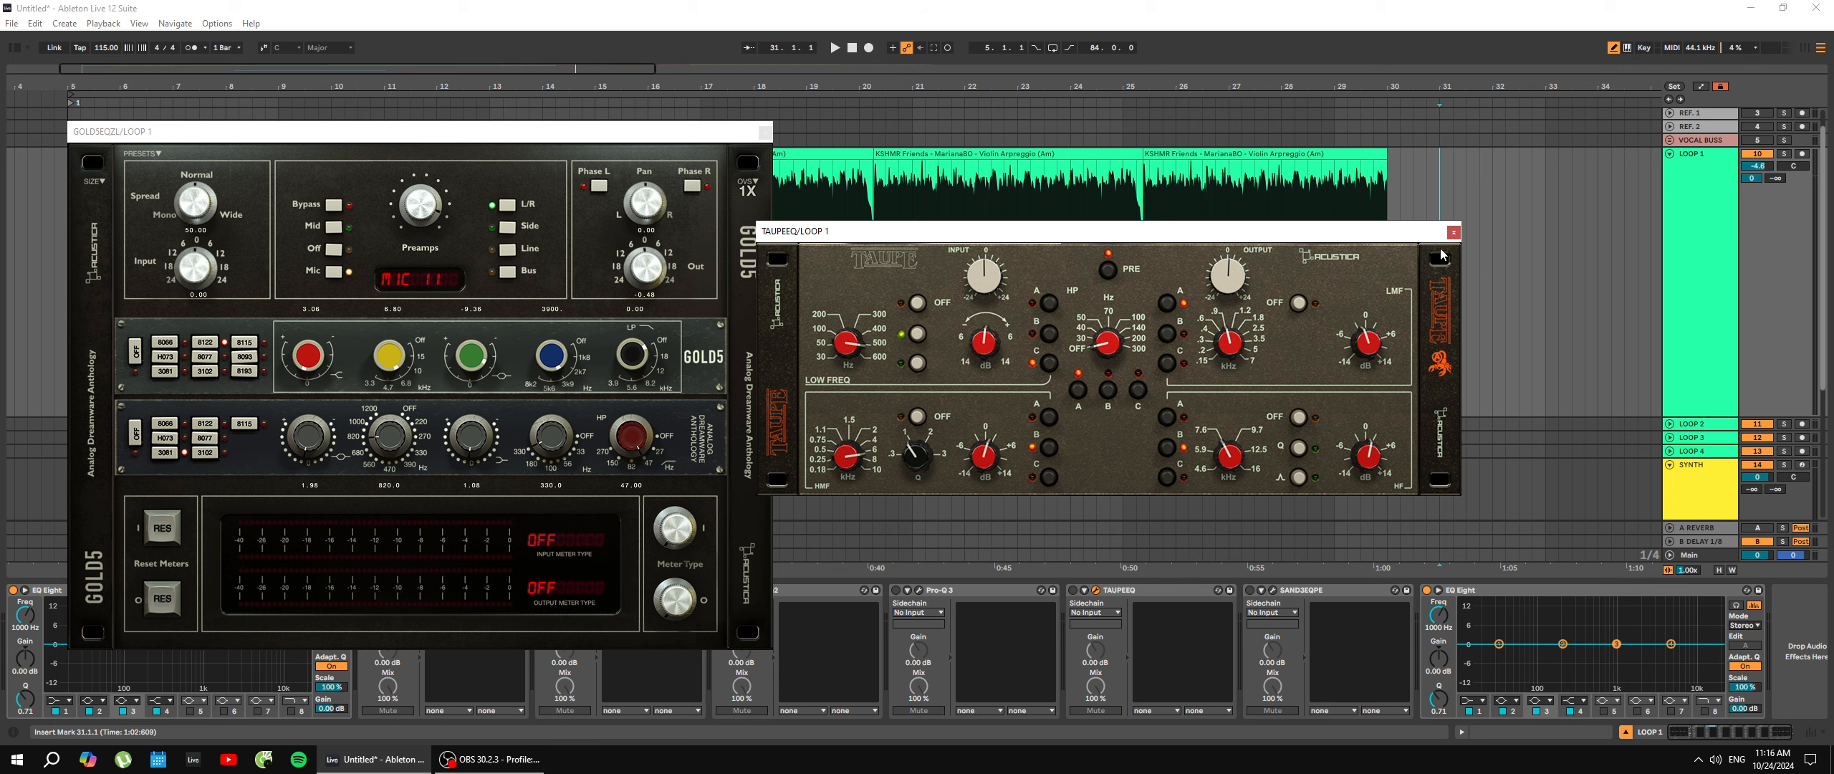
{"action": "left_click_drag", "start_coordinate": [1438, 162], "coordinate": [1586, 179]}
{"action": "left_click", "coordinate": [1585, 179]}
{"action": "scroll", "coordinate": [1546, 201], "scroll_direction": "down", "scroll_amount": 1}
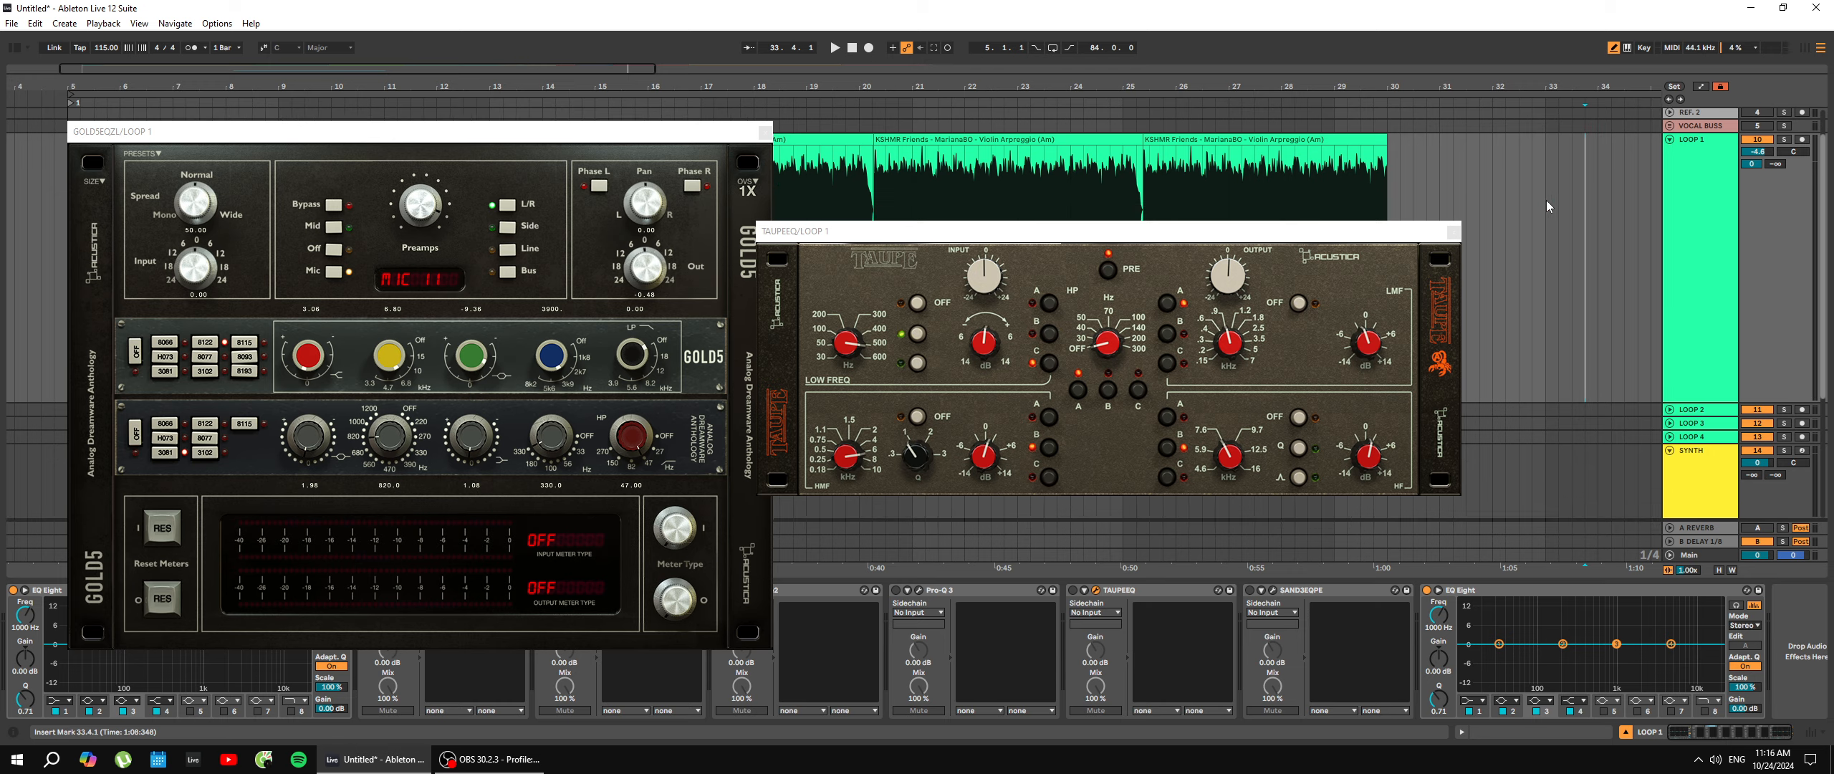
{"action": "scroll", "coordinate": [1538, 205], "scroll_direction": "down", "scroll_amount": 5}
Rearrange the GOLD5EQZL and TAUPEEQ windows so both faceplates sit side by side without overlapping.
{"action": "left_click_drag", "start_coordinate": [680, 134], "coordinate": [695, 295]}
{"action": "scroll", "coordinate": [59, 223], "scroll_direction": "up", "scroll_amount": 3}
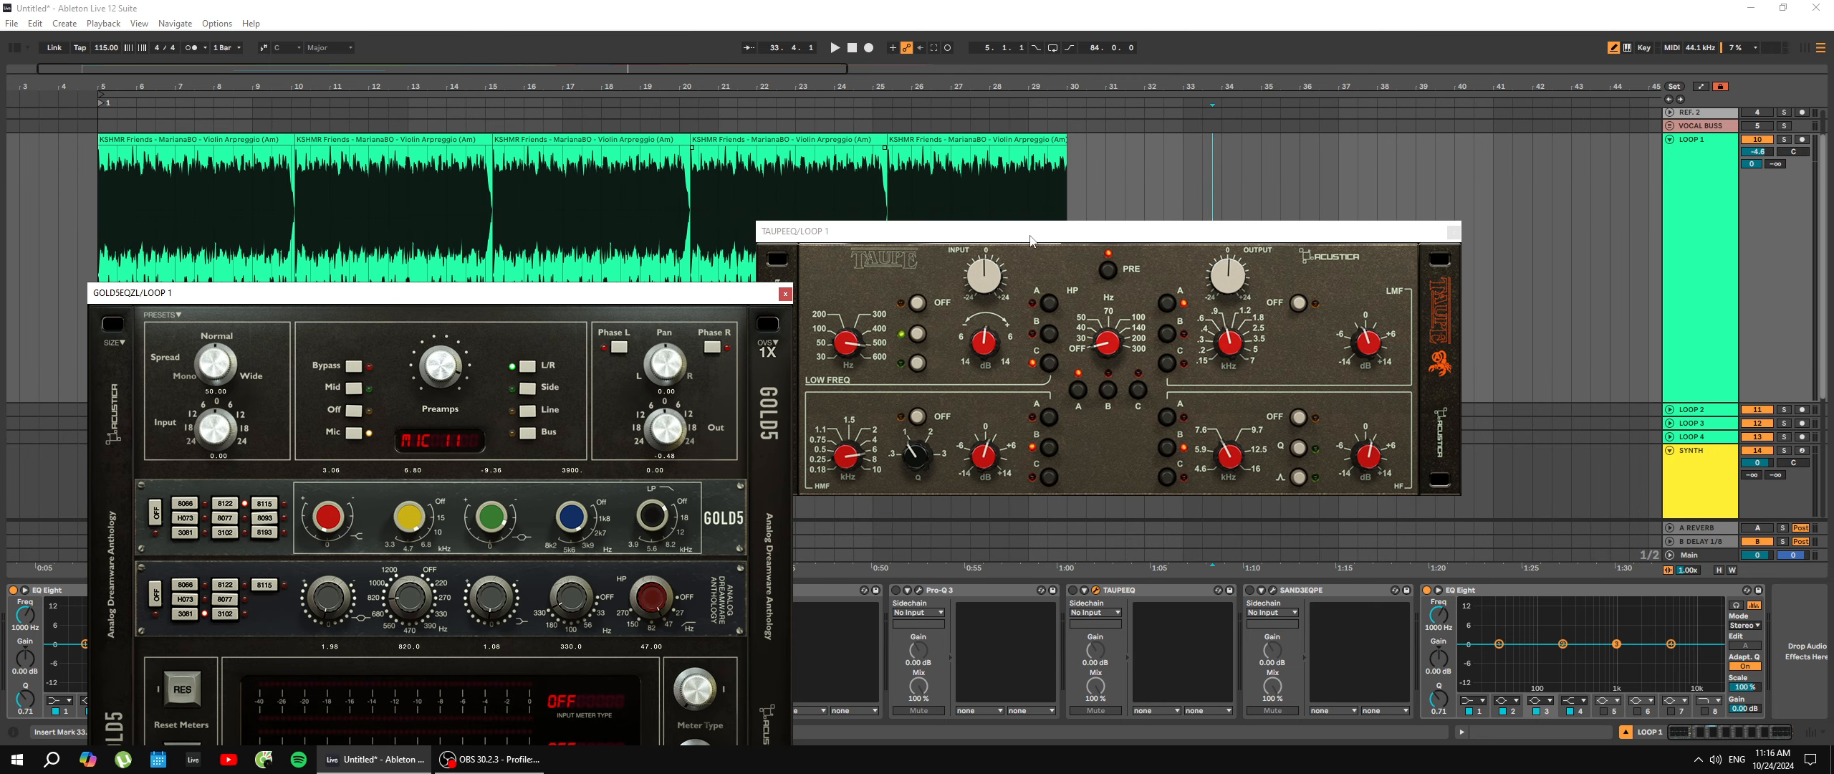
{"action": "left_click_drag", "start_coordinate": [706, 292], "coordinate": [678, 130]}
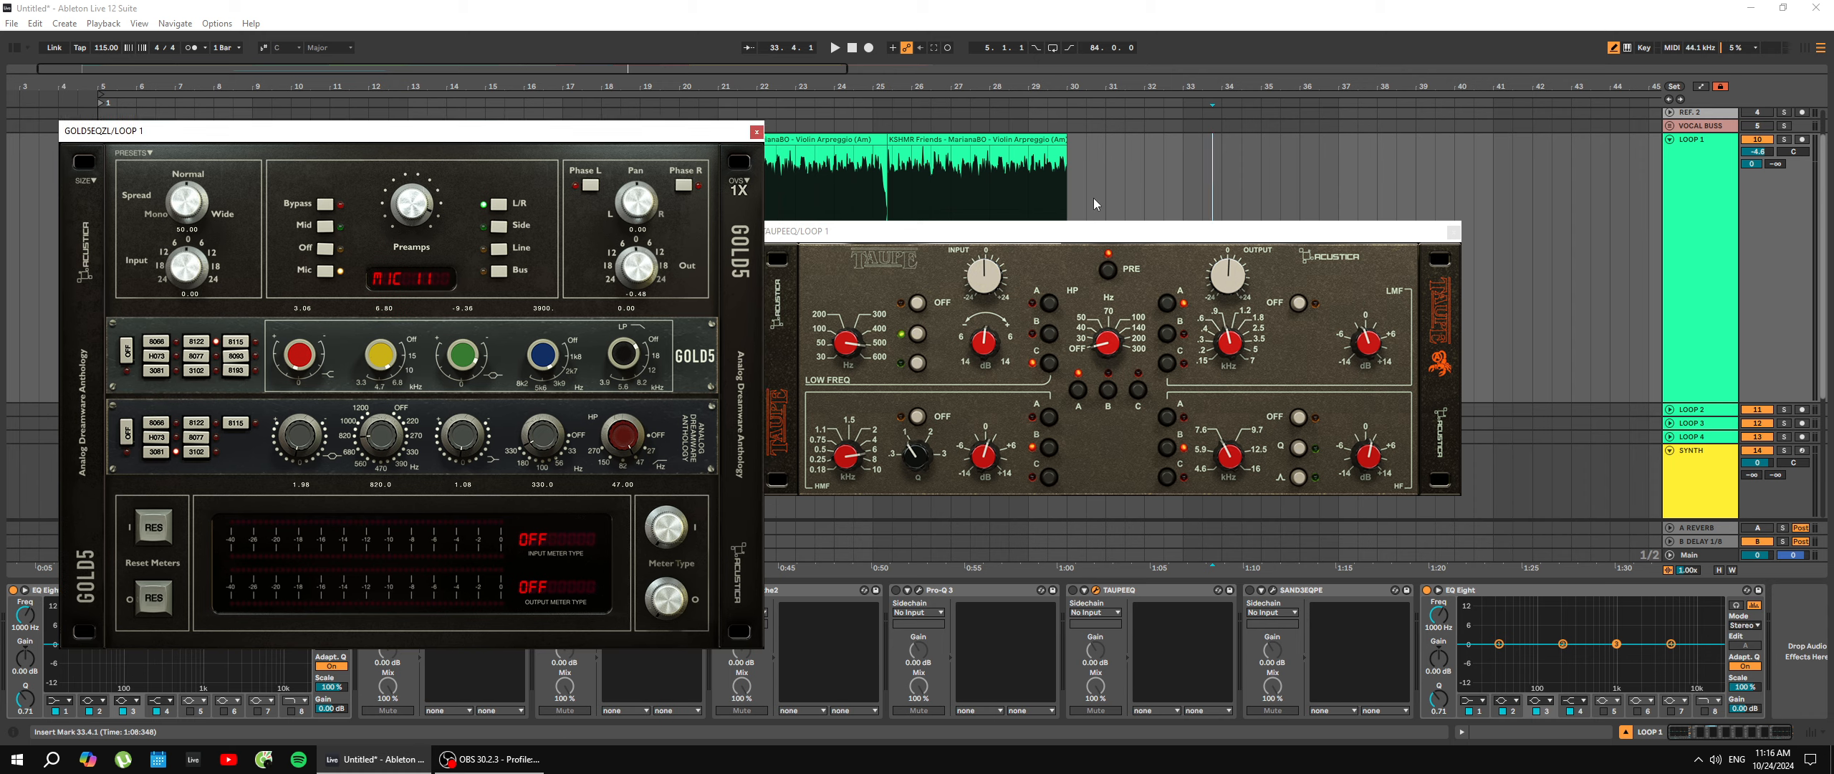
{"action": "left_click_drag", "start_coordinate": [1094, 231], "coordinate": [1012, 314]}
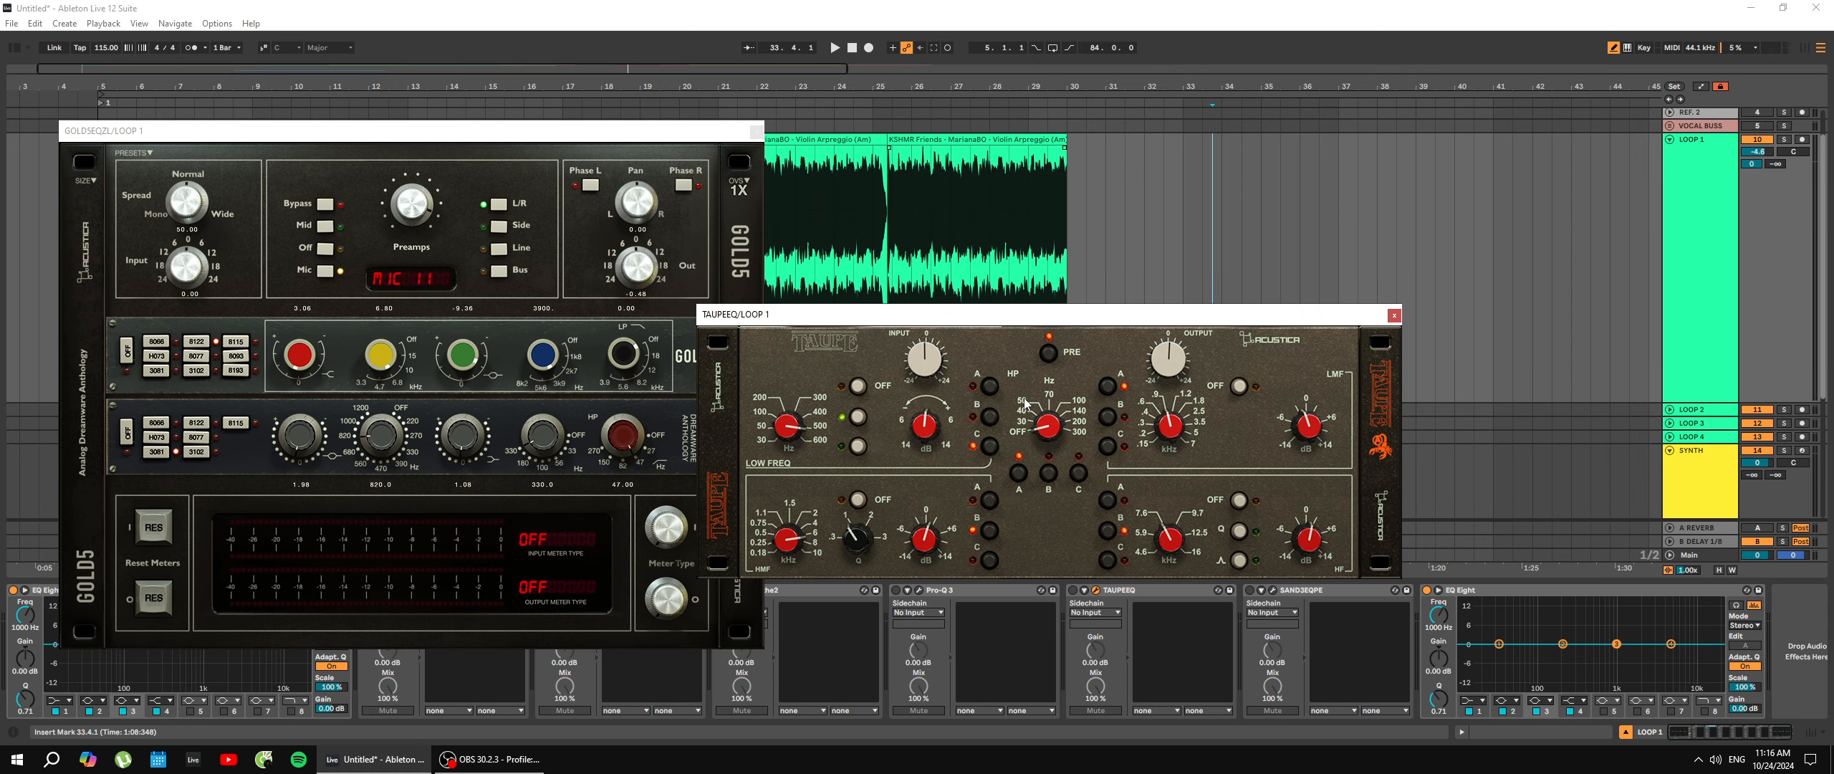
{"action": "left_click_drag", "start_coordinate": [1356, 324], "coordinate": [1426, 243]}
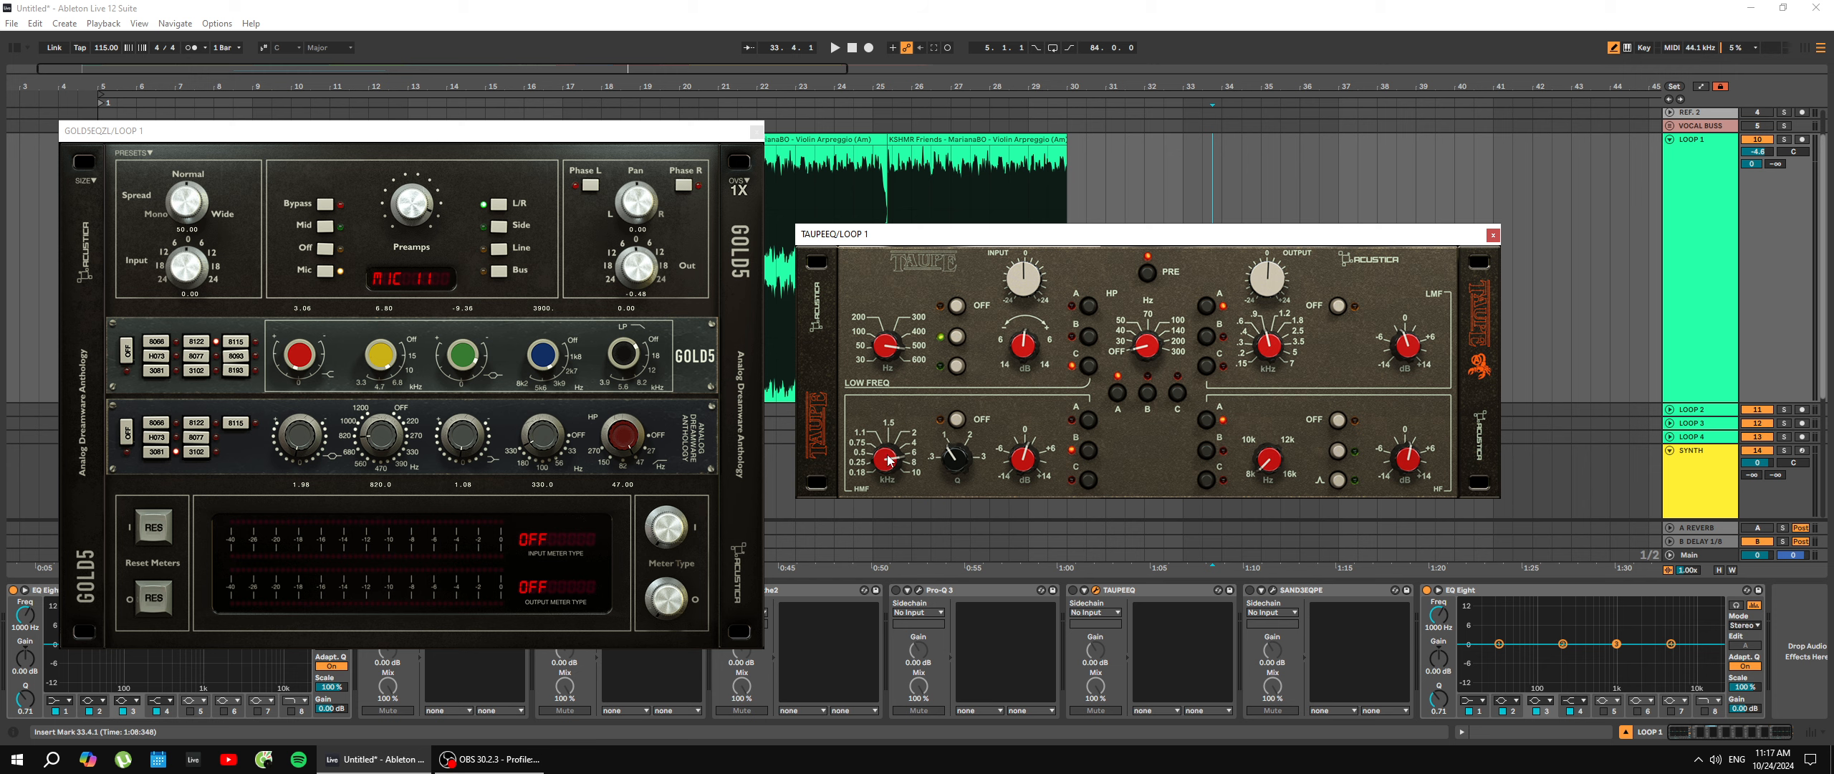
Compare the A and C models on TAUPEEQ's high-mid frequency band, and set it back to B.
{"action": "left_click", "coordinate": [1086, 421]}
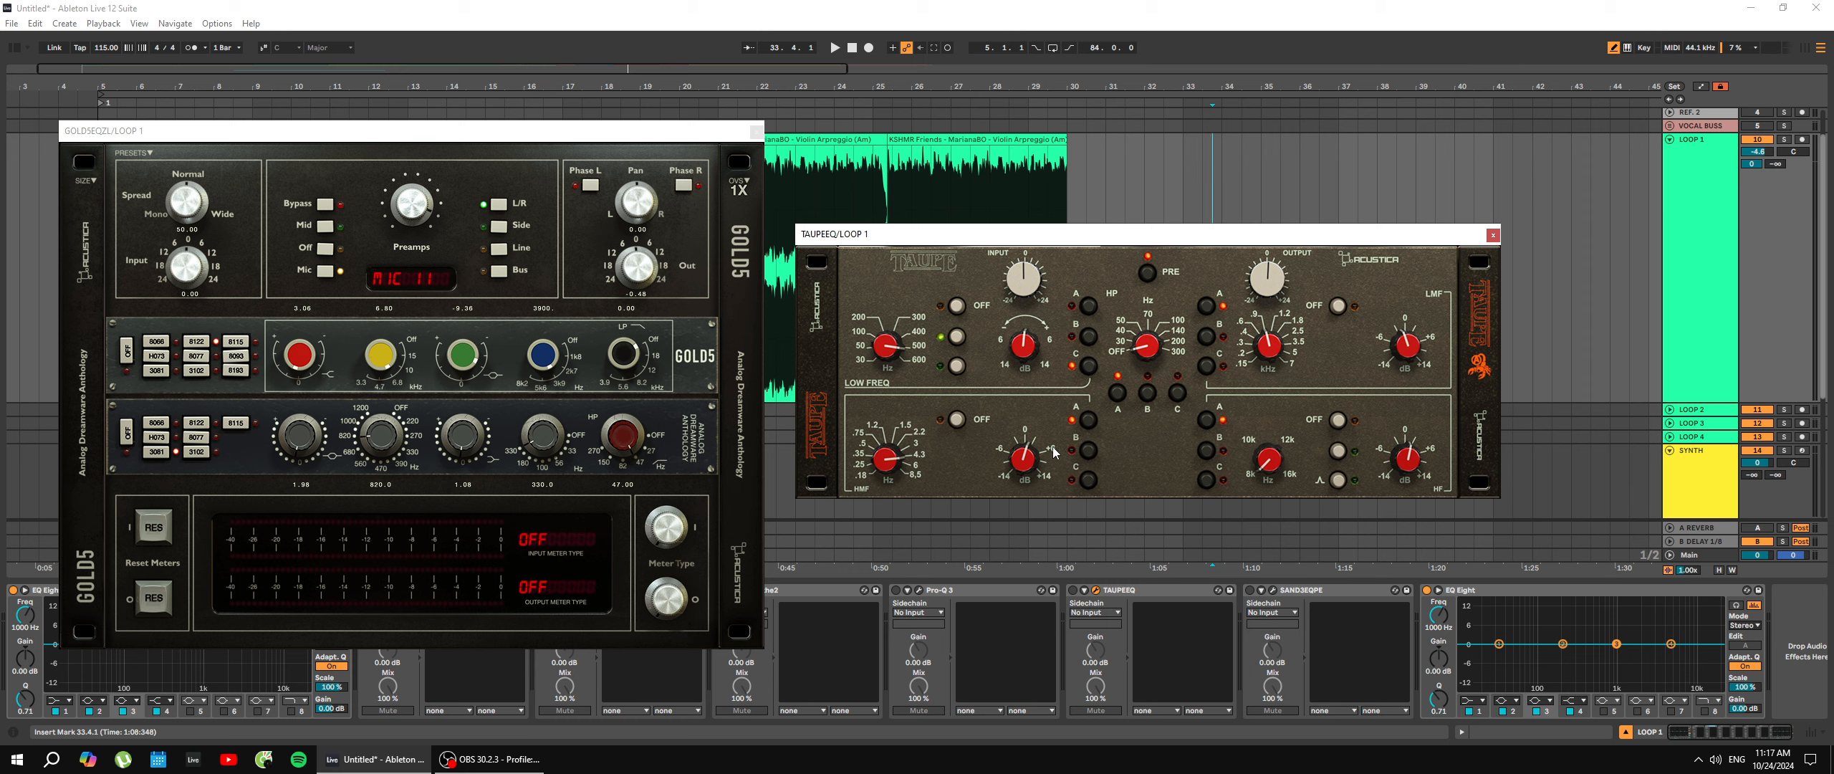
{"action": "left_click", "coordinate": [1087, 480]}
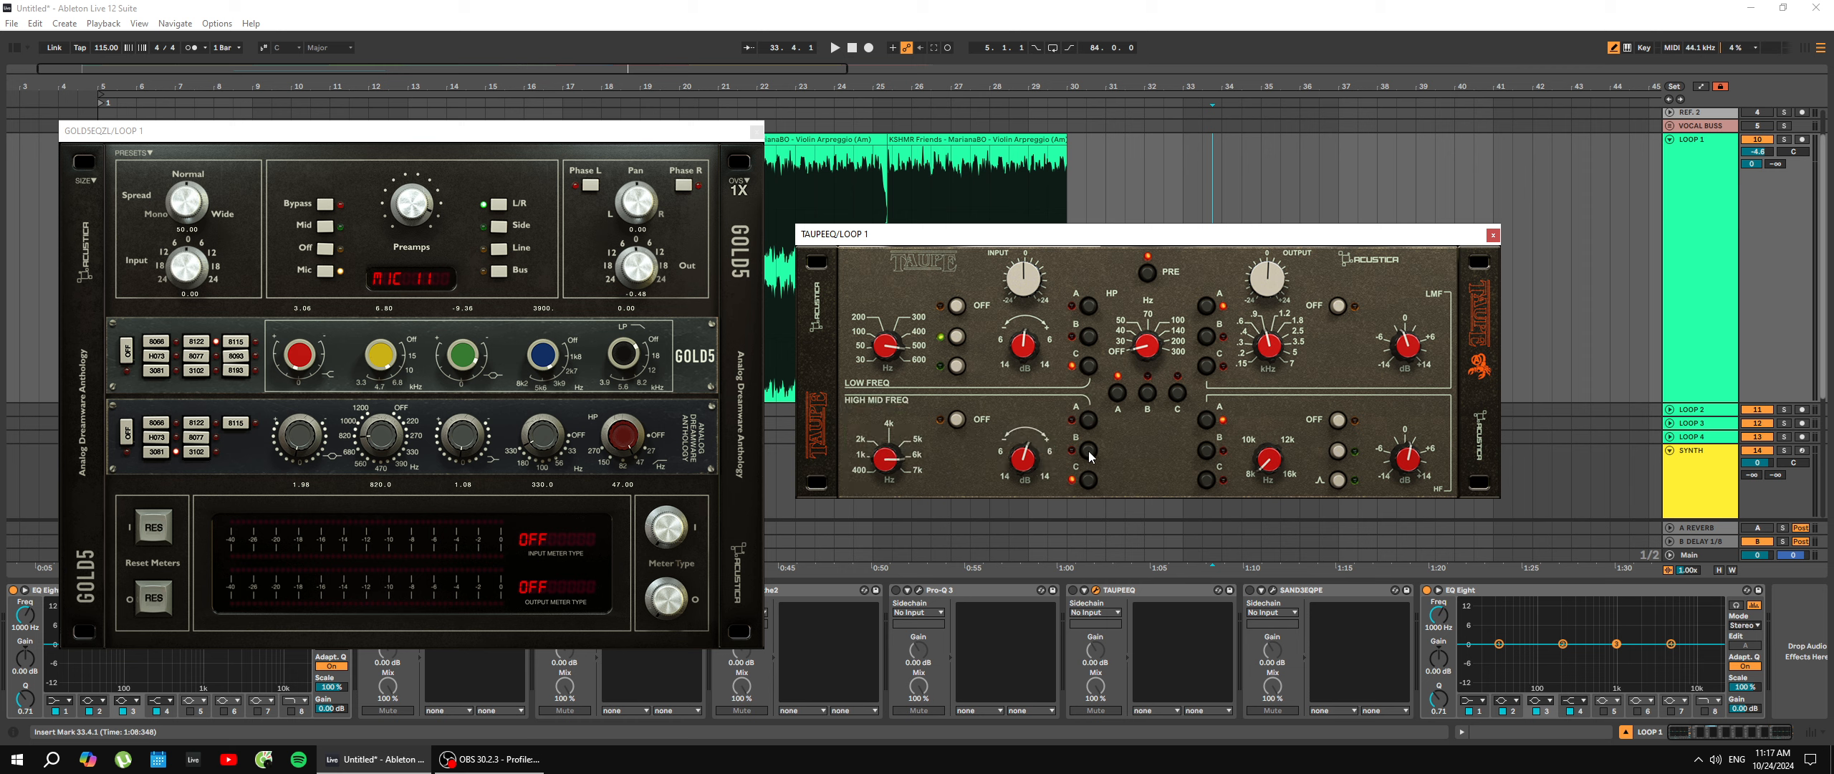
{"action": "left_click", "coordinate": [1089, 453]}
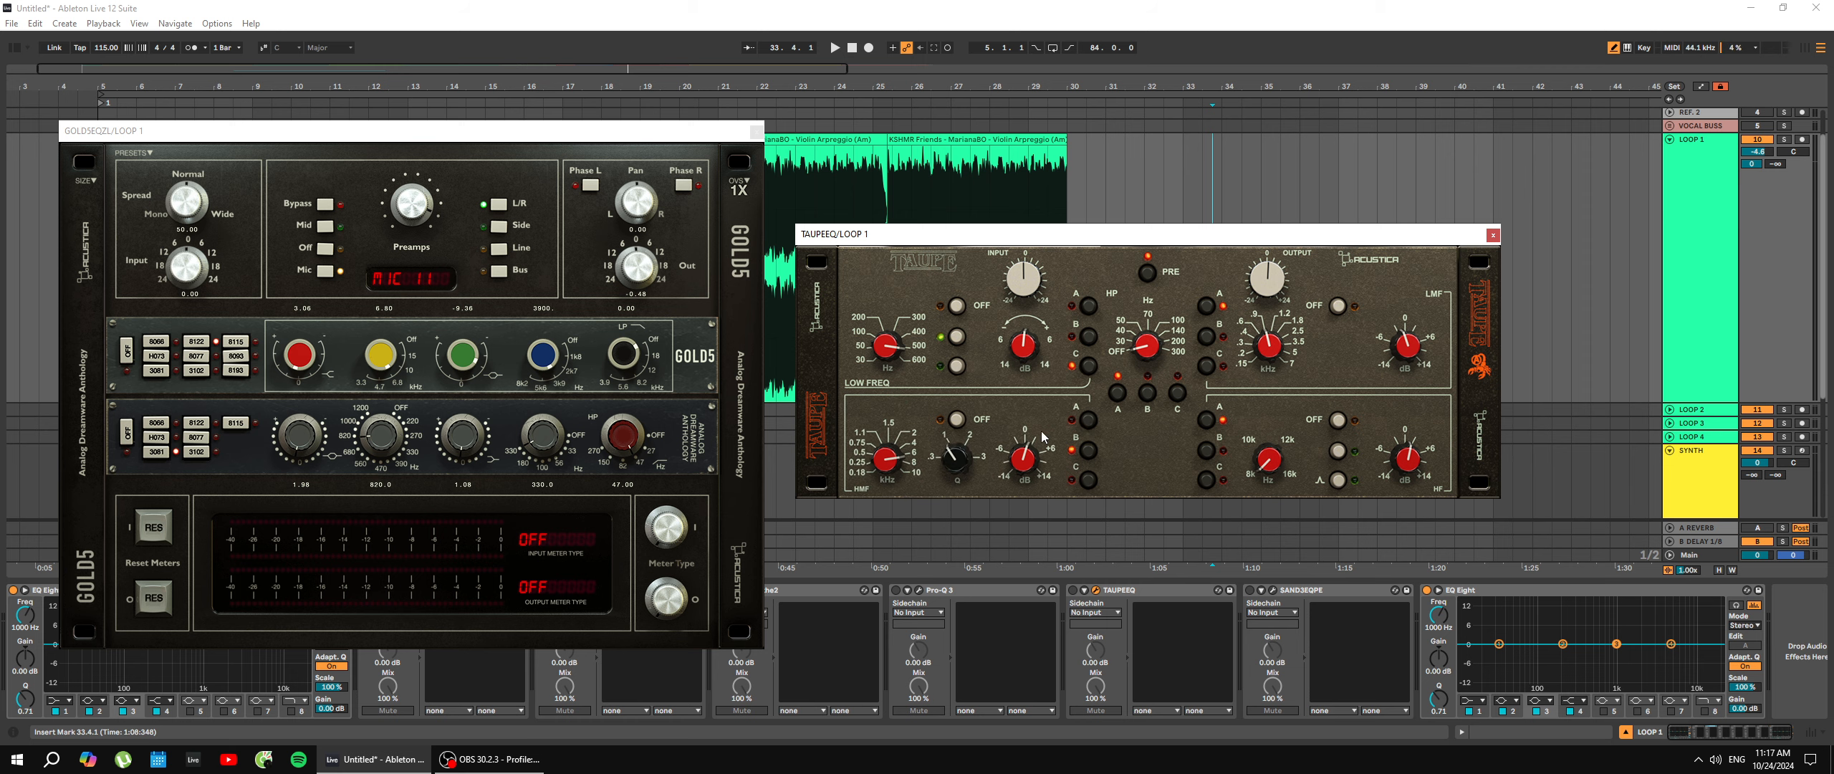
Cut TAUPEEQ's high-mid gain and adjust the frequencies of its high-mid, low-mid and low bands, touching up the low-mid gain.
{"action": "left_click_drag", "start_coordinate": [880, 464], "coordinate": [876, 476]}
{"action": "left_click_drag", "start_coordinate": [1037, 460], "coordinate": [1009, 484]}
{"action": "left_click_drag", "start_coordinate": [1279, 345], "coordinate": [1271, 351]}
{"action": "left_click_drag", "start_coordinate": [880, 346], "coordinate": [866, 390]}
{"action": "left_click_drag", "start_coordinate": [1270, 347], "coordinate": [1267, 349]}
{"action": "left_click_drag", "start_coordinate": [1410, 338], "coordinate": [1410, 336]}
Close the GOLD5EQZL window and audition the LOOP 1 violin arpeggio from bar 5 with TAUPEEQ.
{"action": "left_click_drag", "start_coordinate": [873, 235], "coordinate": [896, 191]}
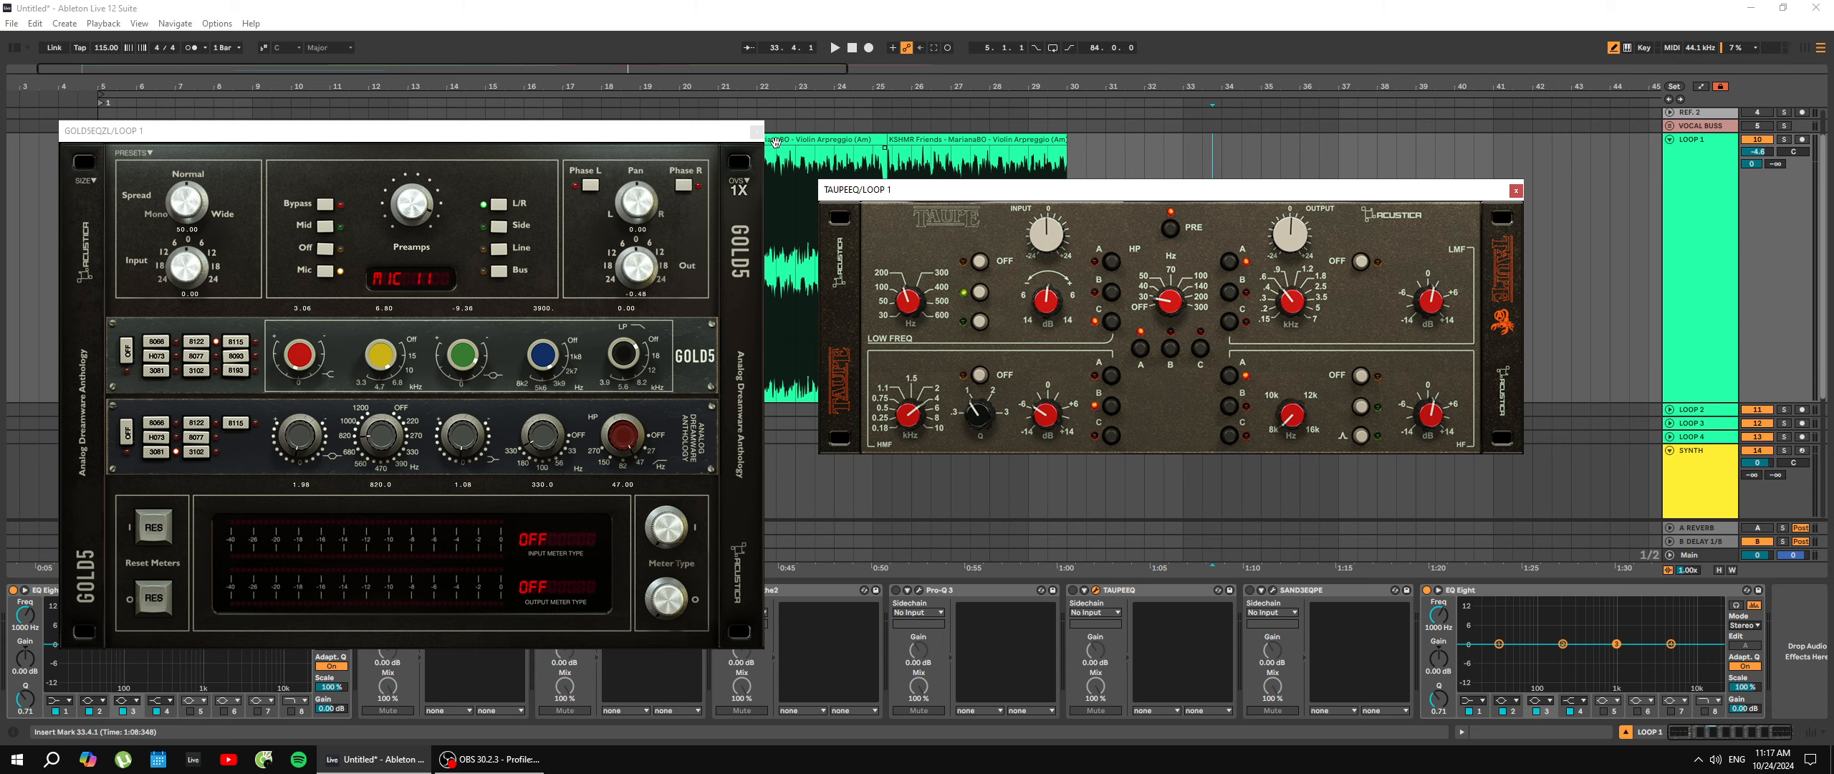
{"action": "left_click", "coordinate": [756, 131]}
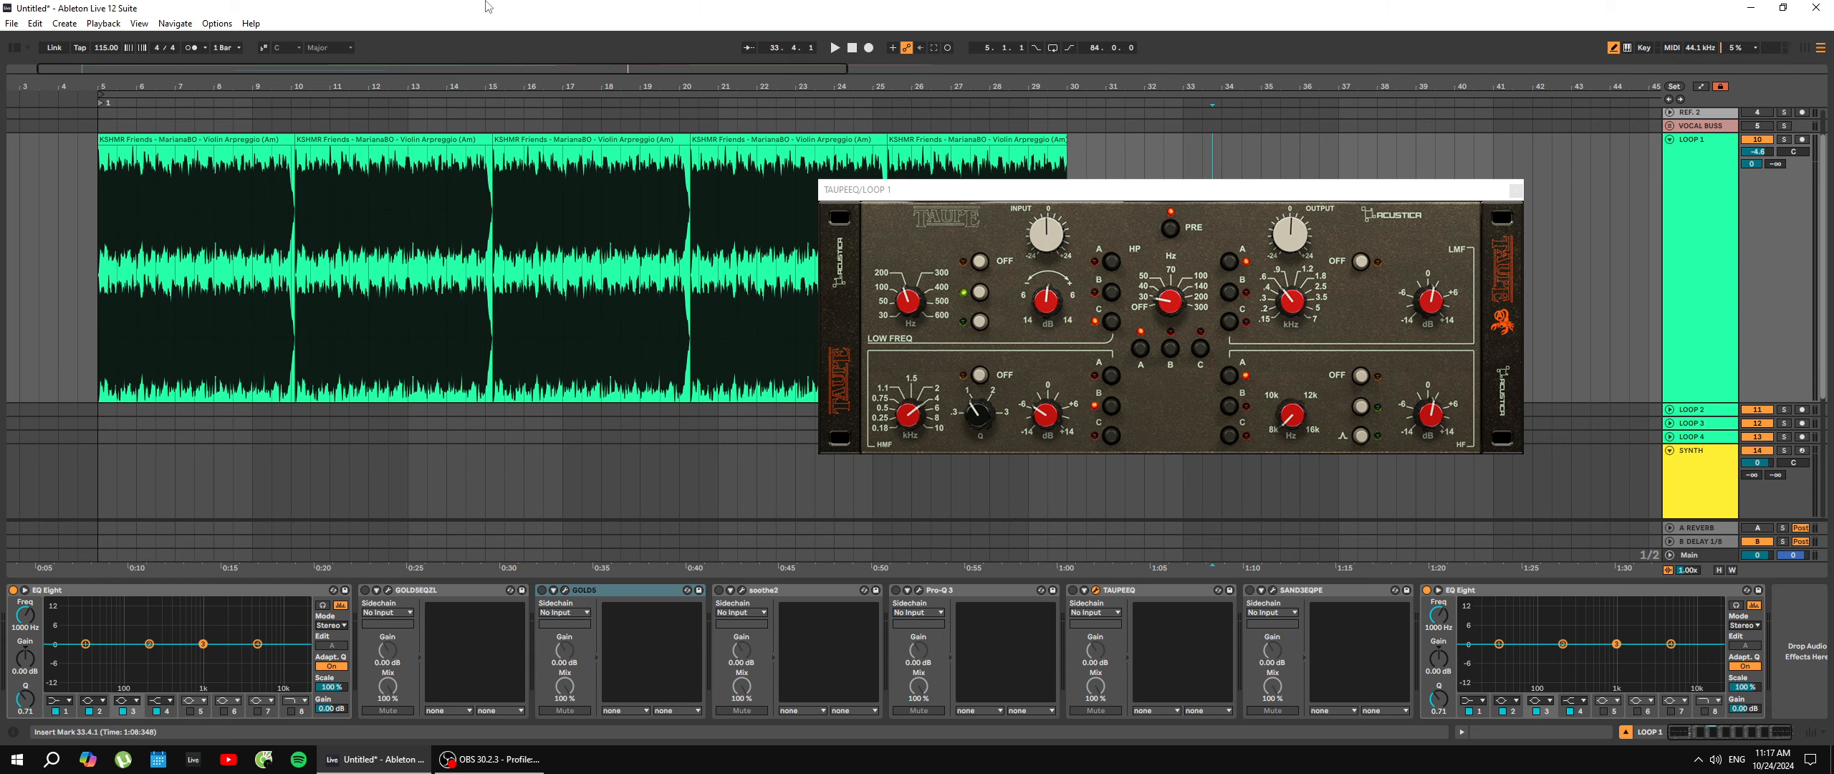
{"action": "left_click", "coordinate": [100, 279]}
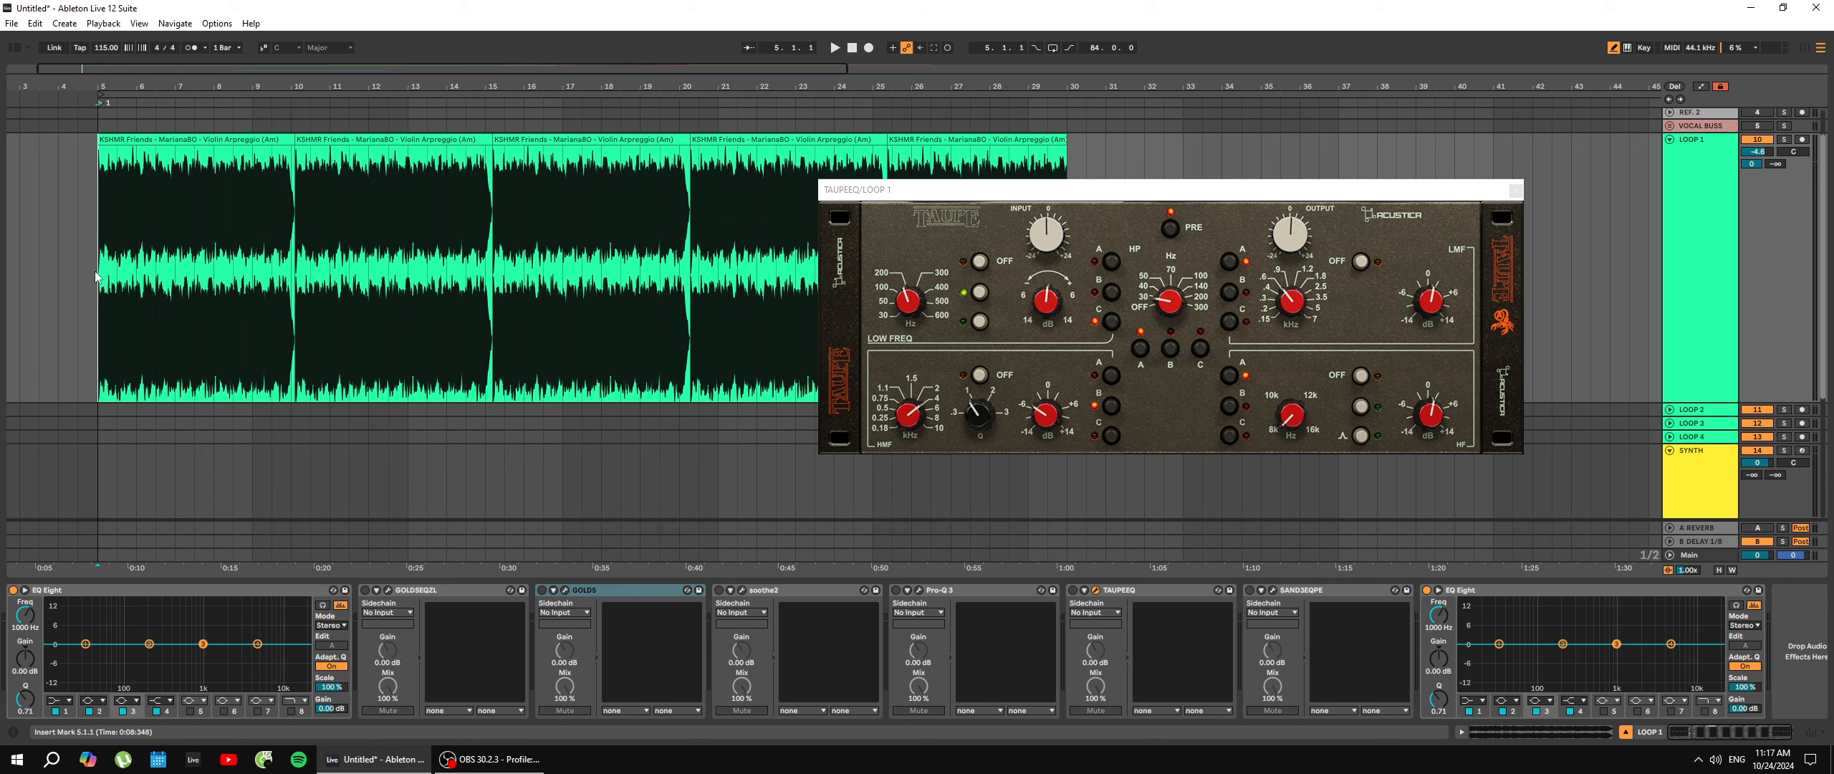
{"action": "key", "text": "space"}
{"action": "left_click", "coordinate": [1121, 591]}
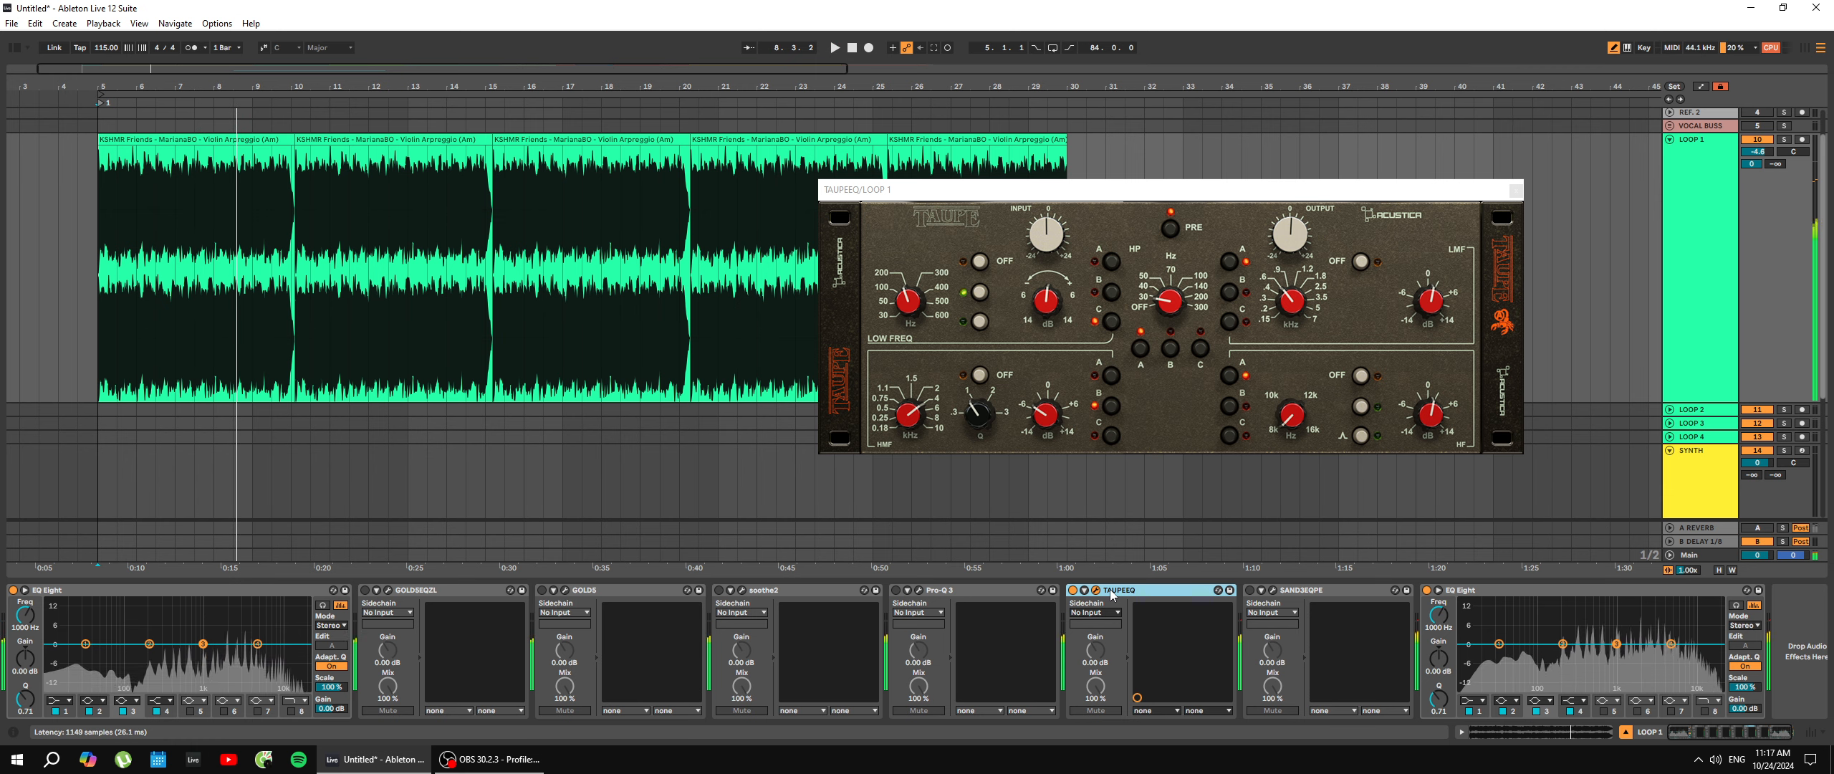
{"action": "key", "text": "space"}
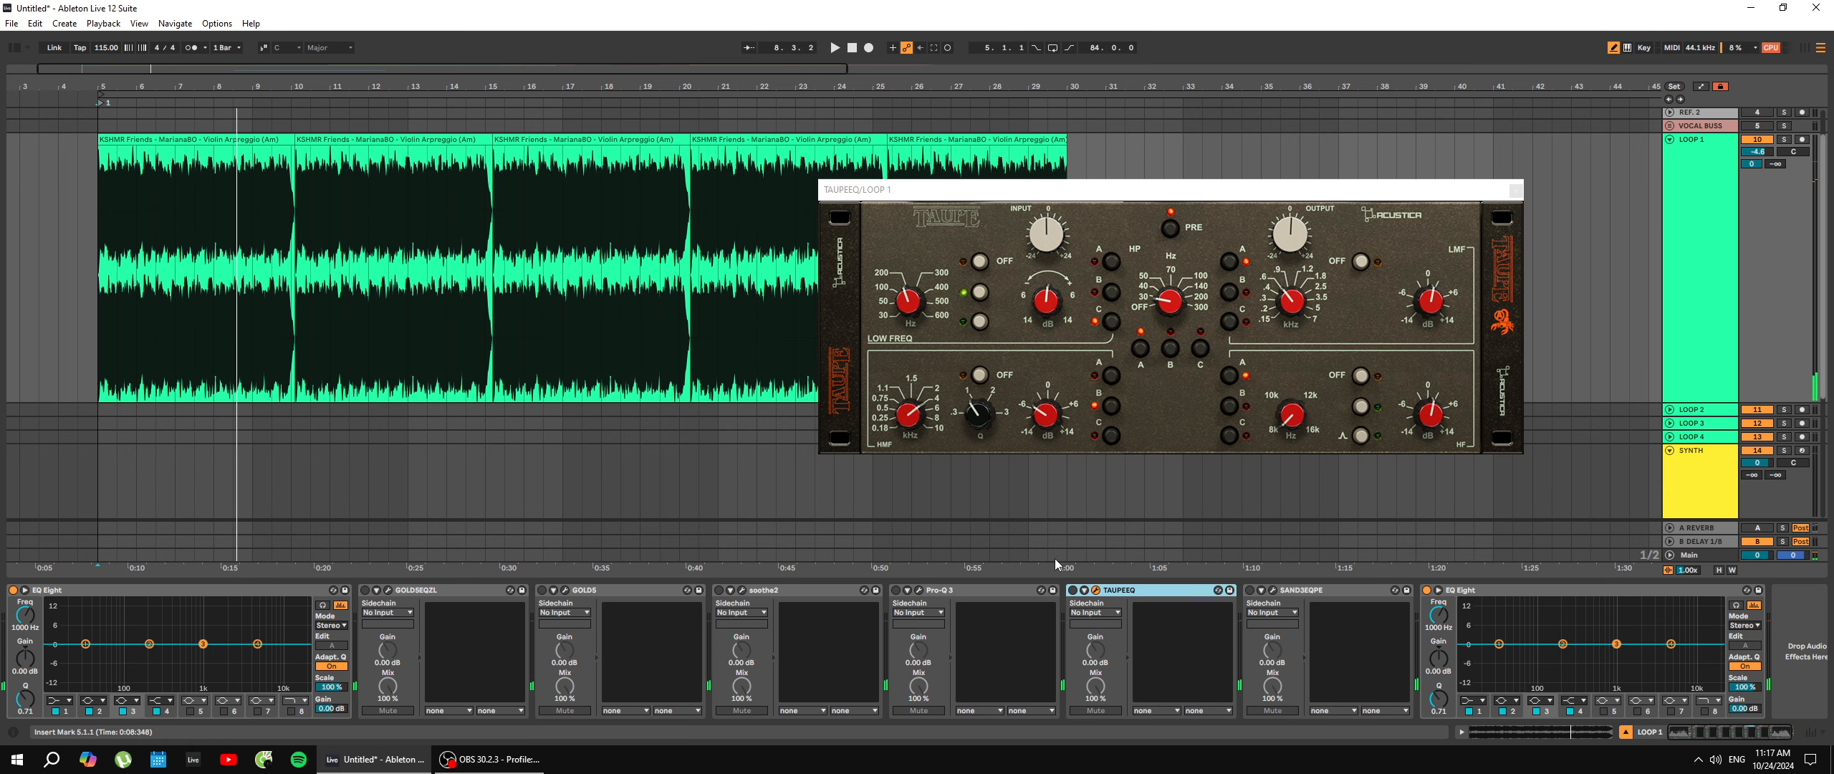
Place the insert marker at 4.3.3 on LOOP 1, just before the first violin clip.
{"action": "left_click_drag", "start_coordinate": [1200, 191], "coordinate": [1176, 205]}
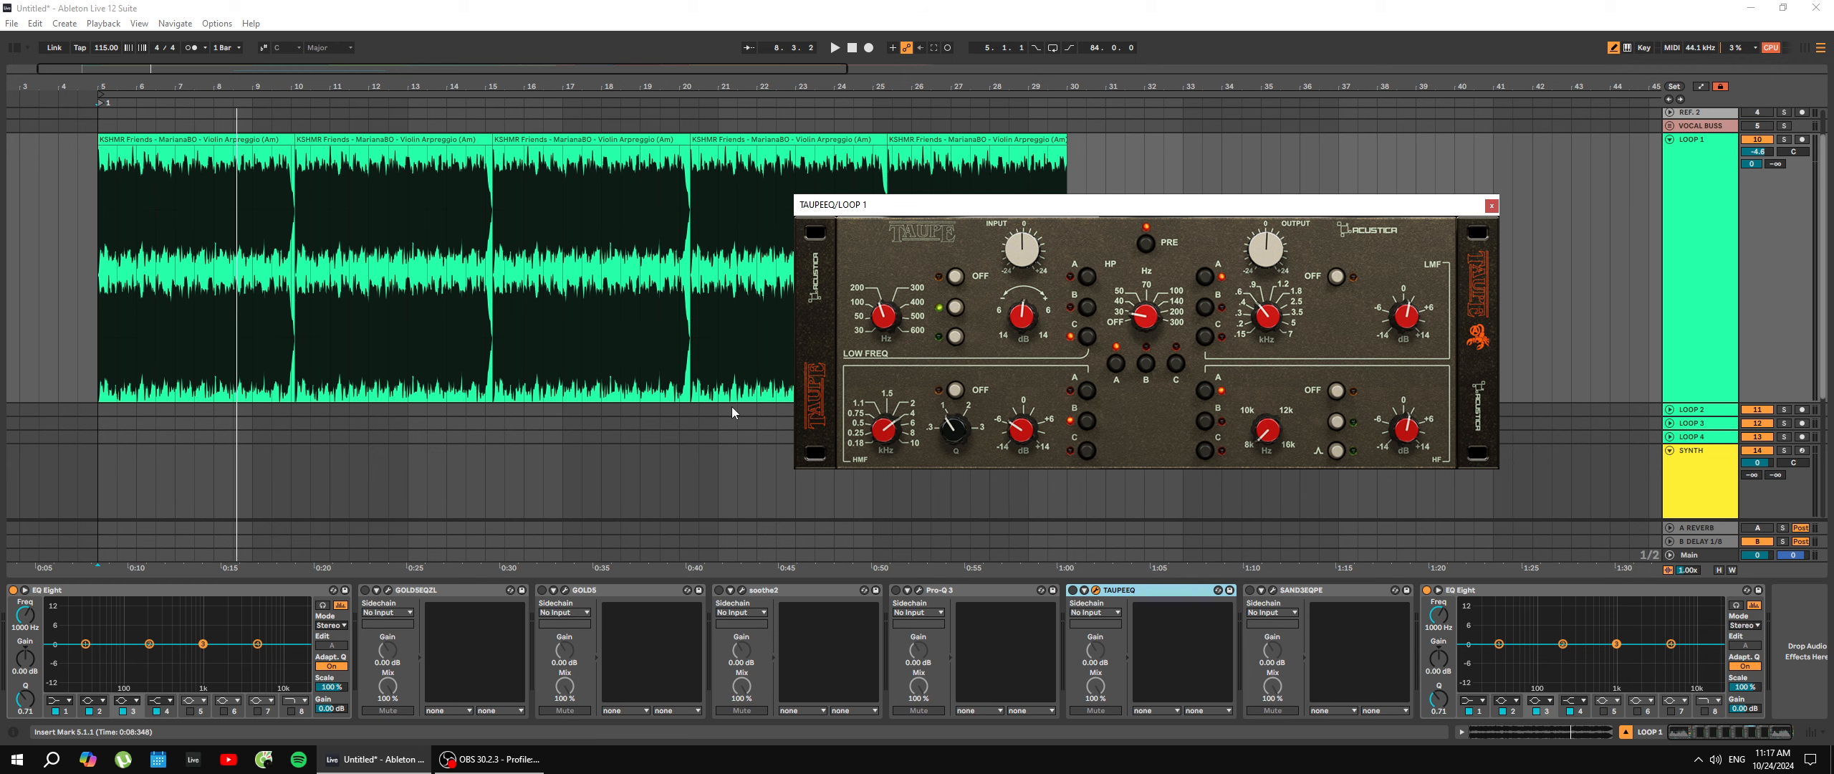
{"action": "left_click", "coordinate": [79, 279]}
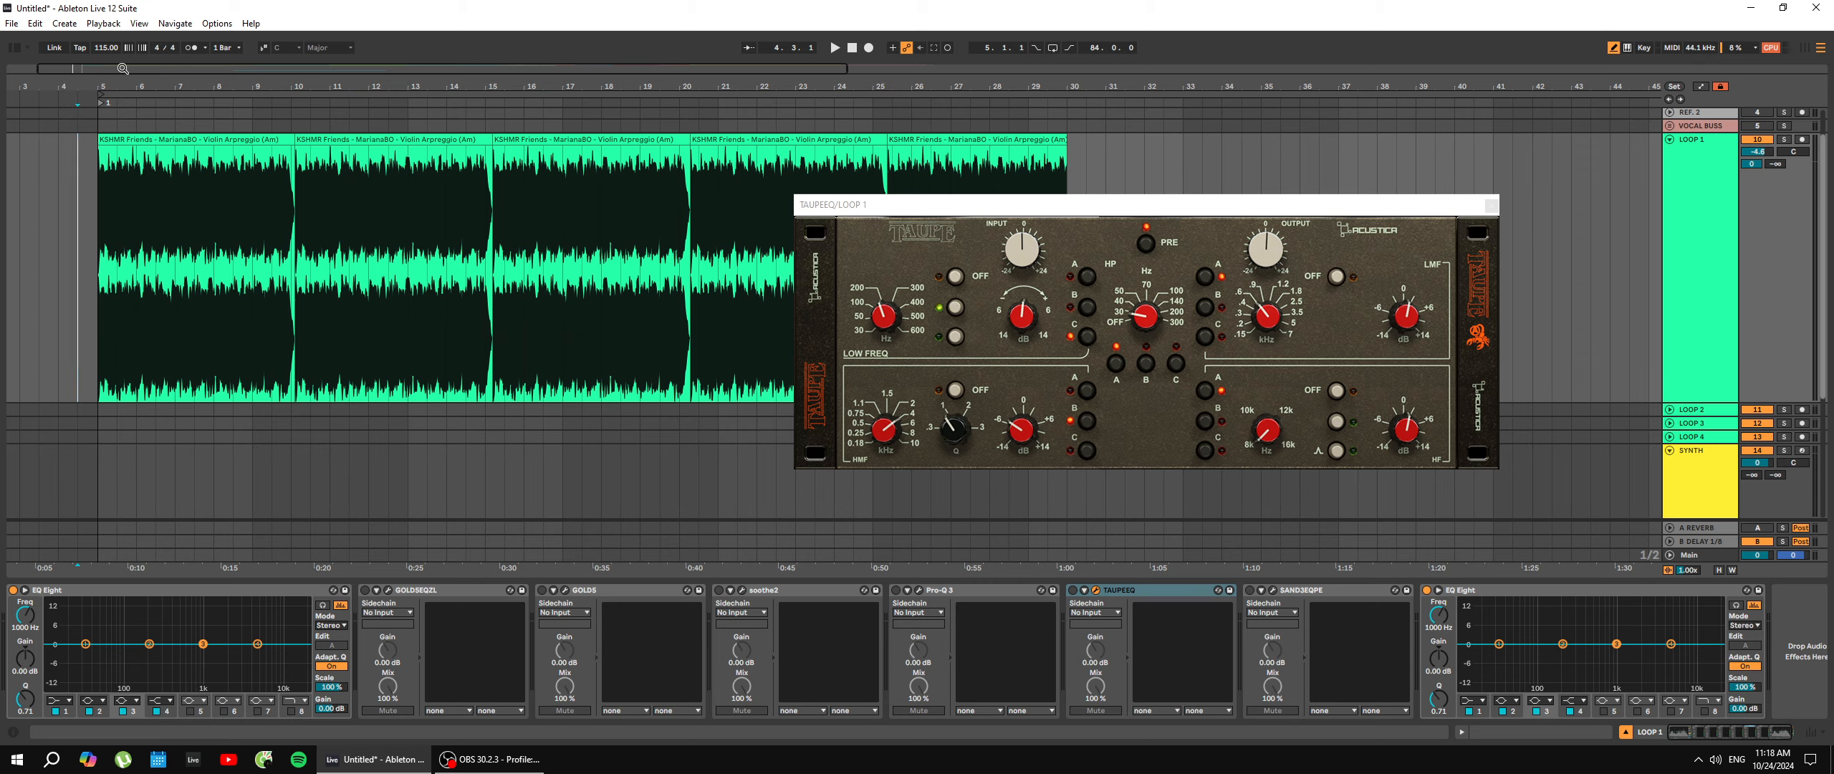
{"action": "mouse_move", "coordinate": [127, 86]}
{"action": "left_mouse_down"}
{"action": "mouse_move", "coordinate": [128, 136]}
{"action": "mouse_move", "coordinate": [204, 135]}
{"action": "left_mouse_up"}
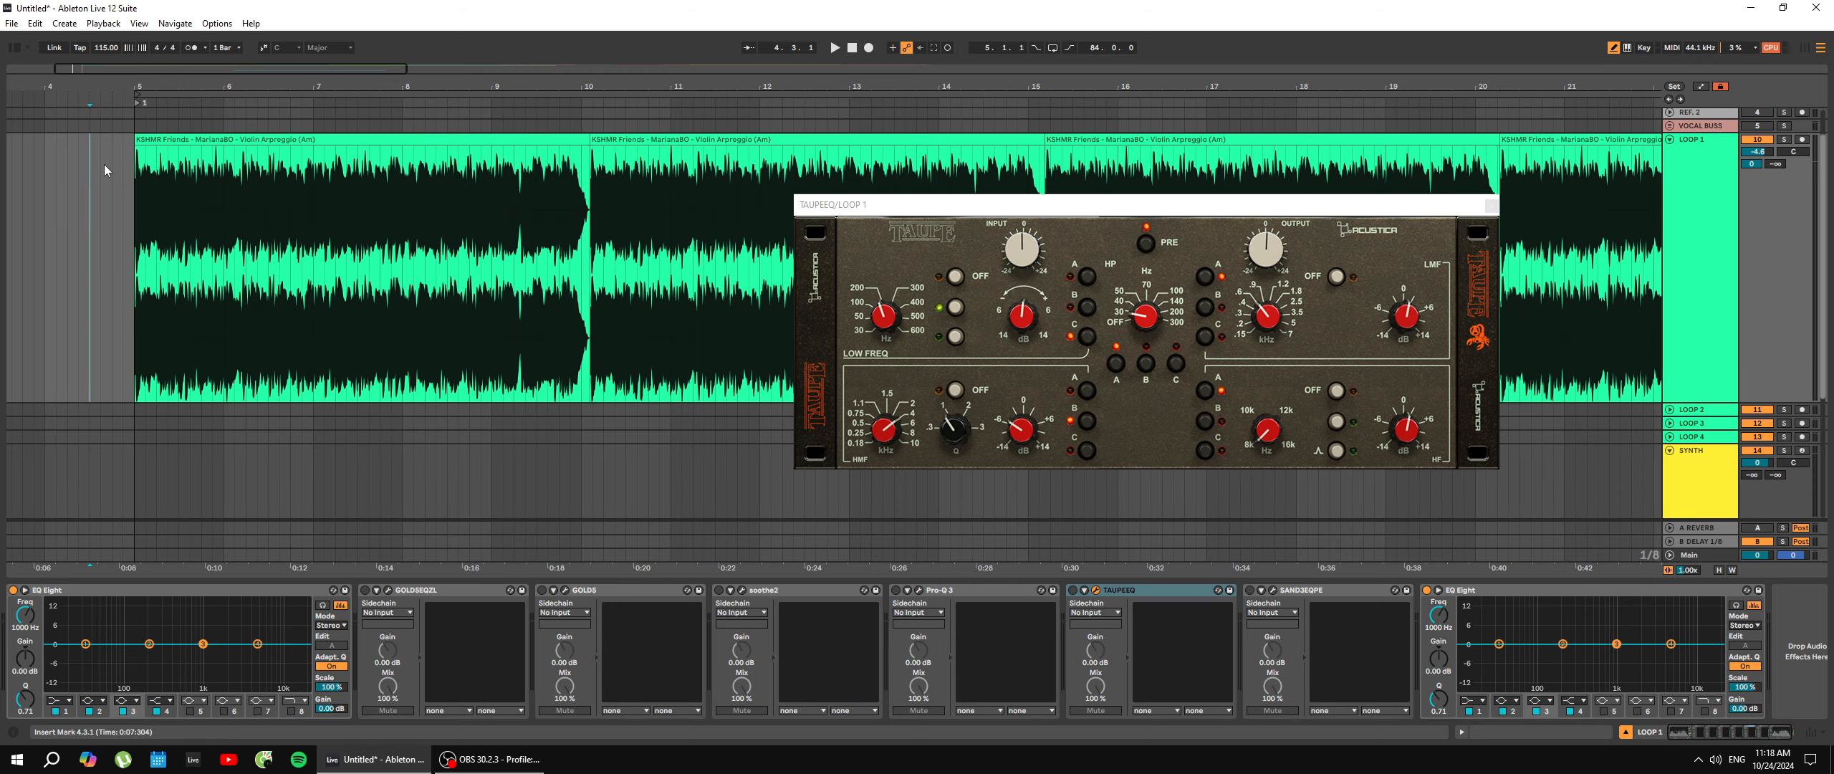
{"action": "left_click_drag", "start_coordinate": [105, 168], "coordinate": [123, 169]}
{"action": "left_click", "coordinate": [106, 169]}
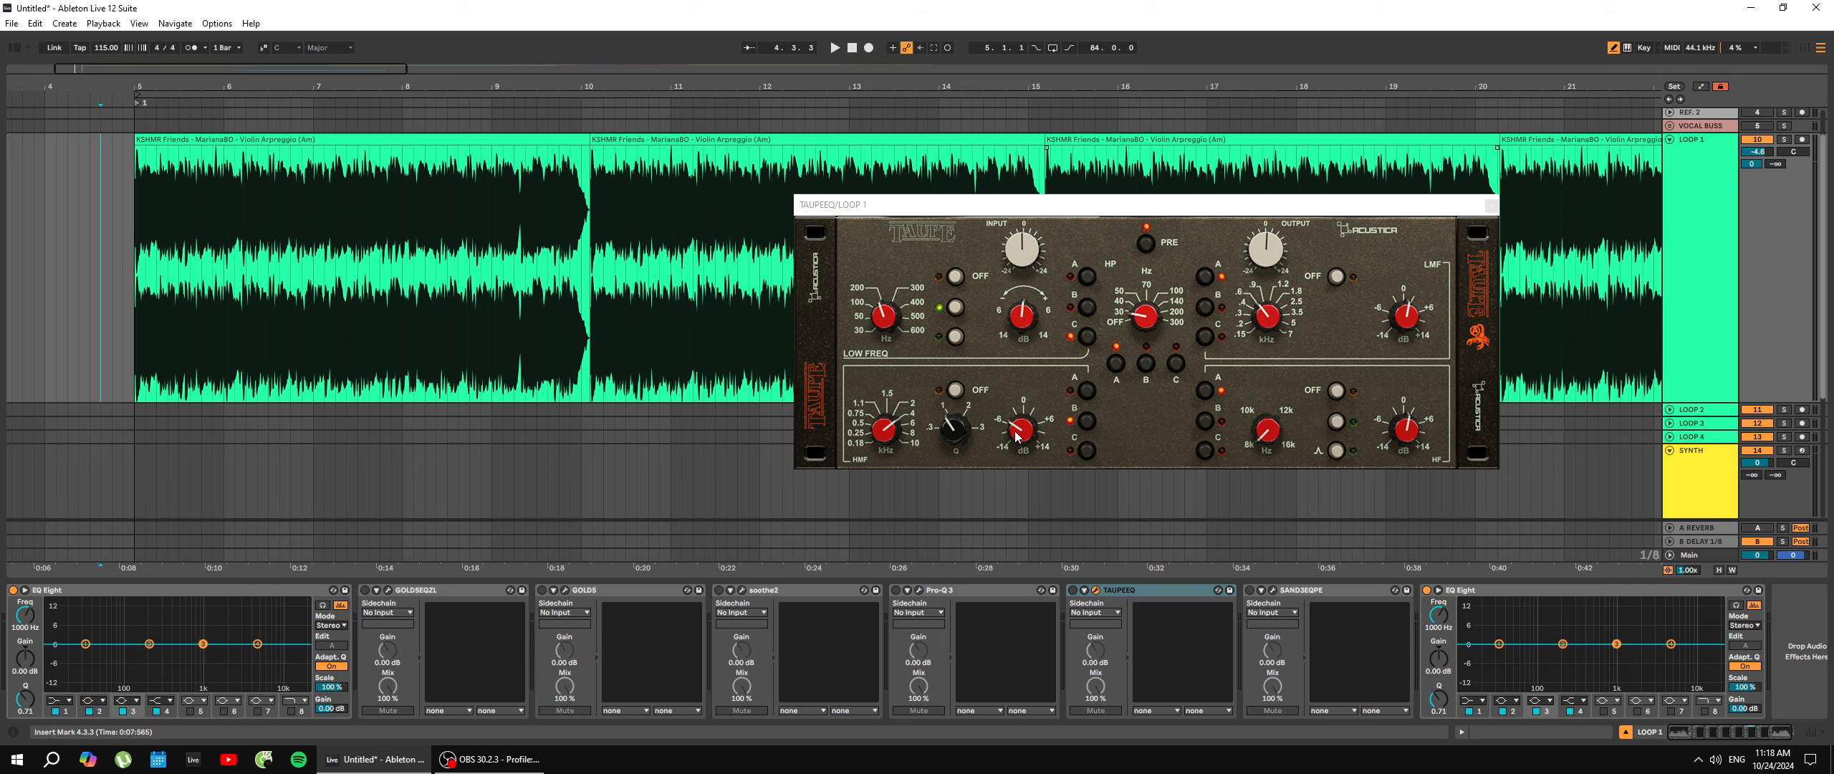
Centre the TAUPEEQ window over the arrangement and compare the TAUPEEQ and Pro-Q 3 entries in the LOOP 1 device chain.
{"action": "left_click", "coordinate": [1125, 591]}
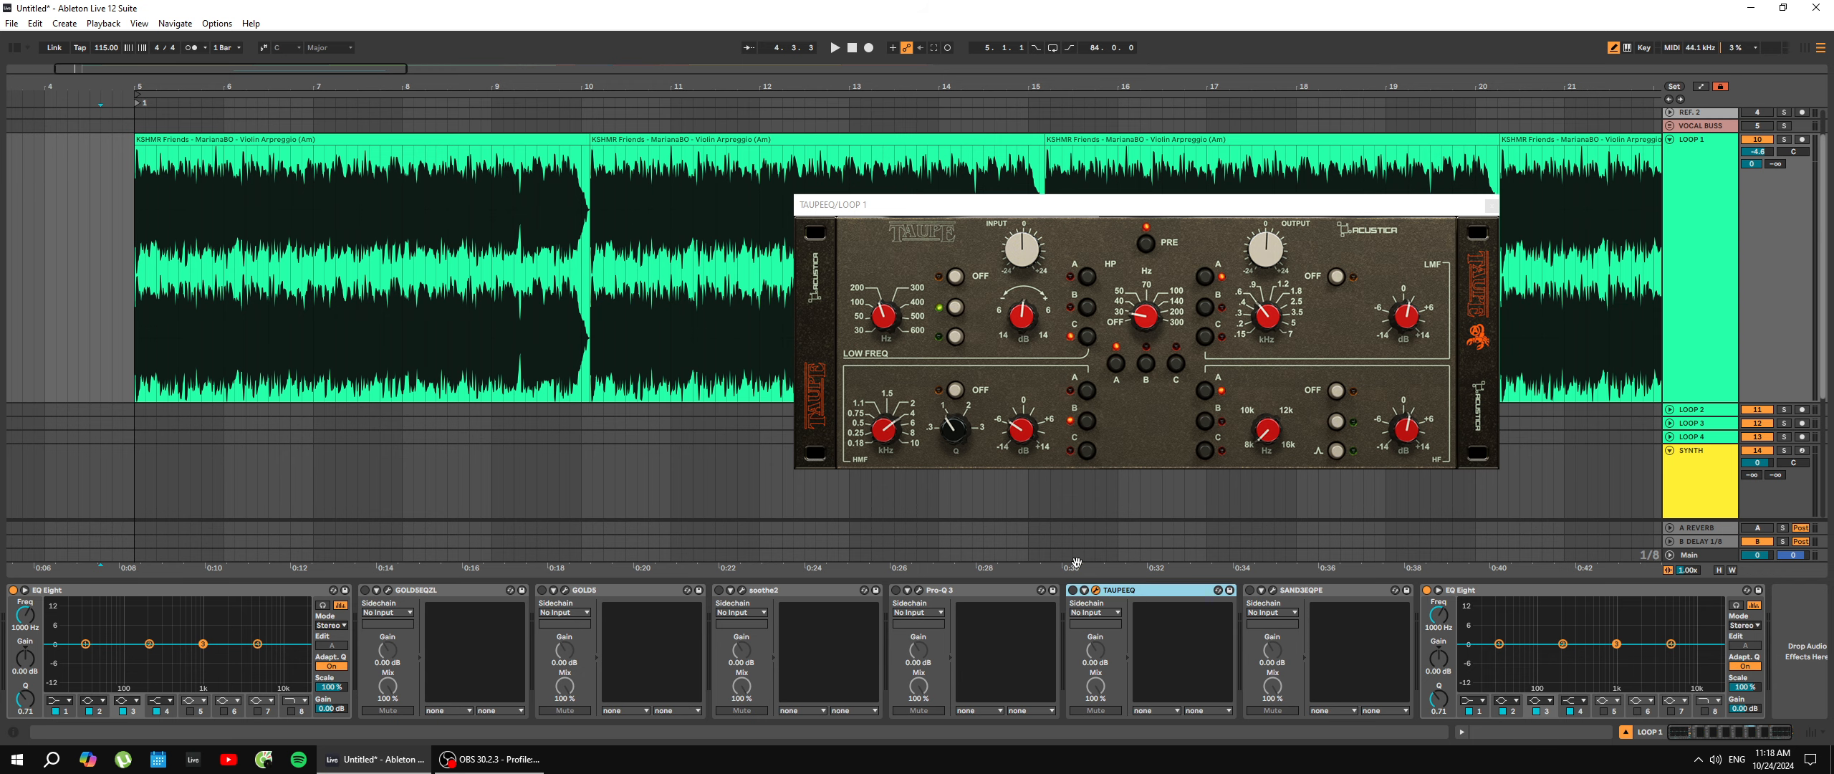
{"action": "left_click_drag", "start_coordinate": [1228, 213], "coordinate": [1023, 190]}
{"action": "left_click", "coordinate": [1126, 592]}
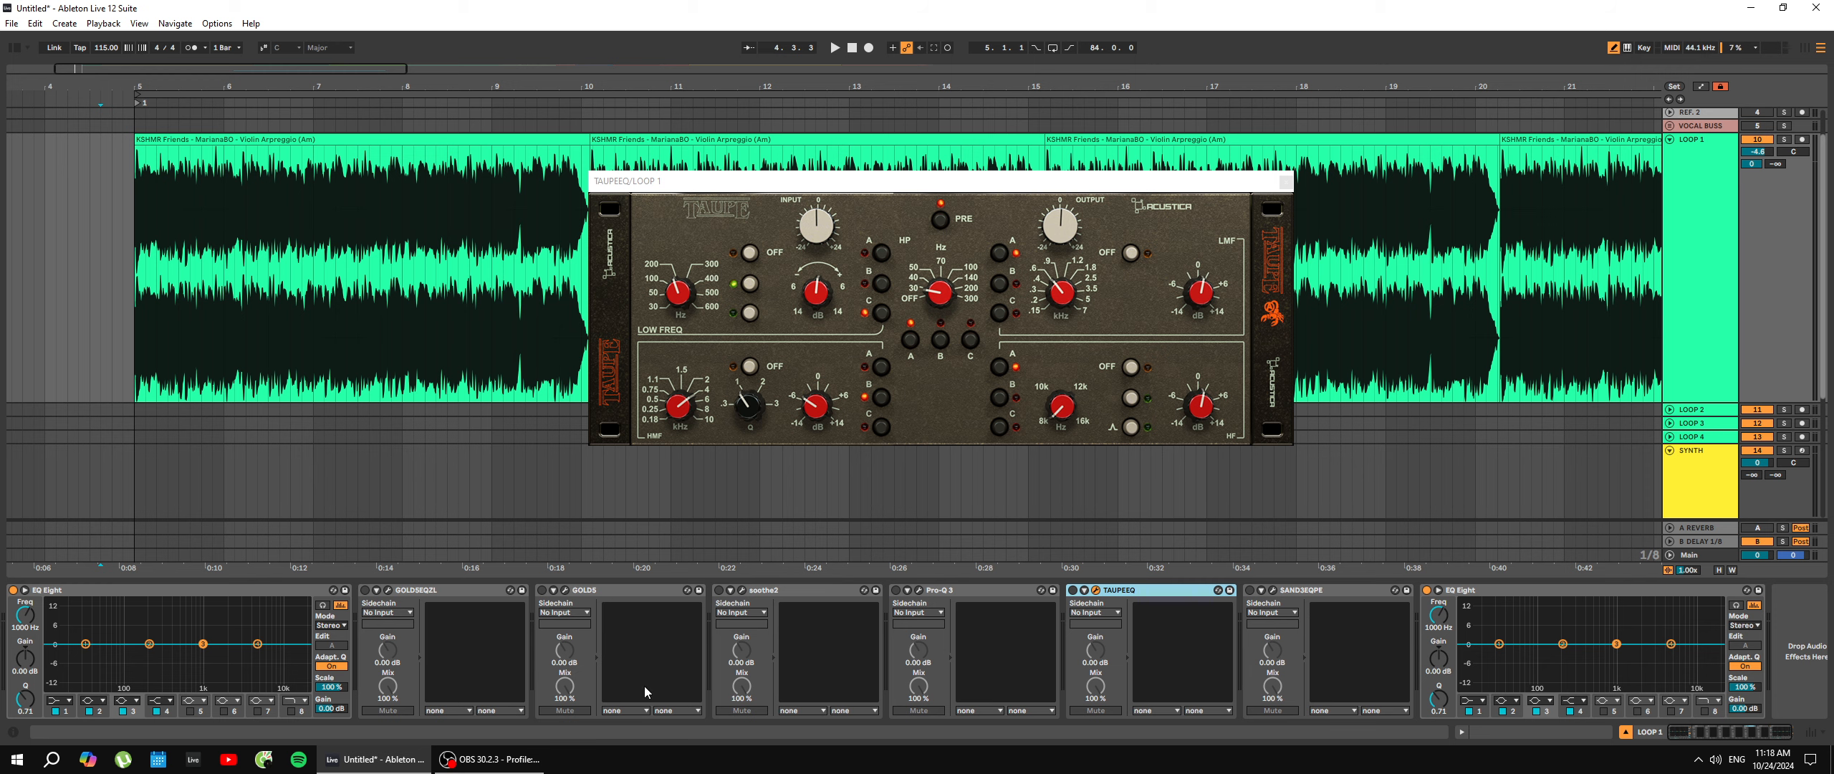
{"action": "left_click", "coordinate": [998, 601]}
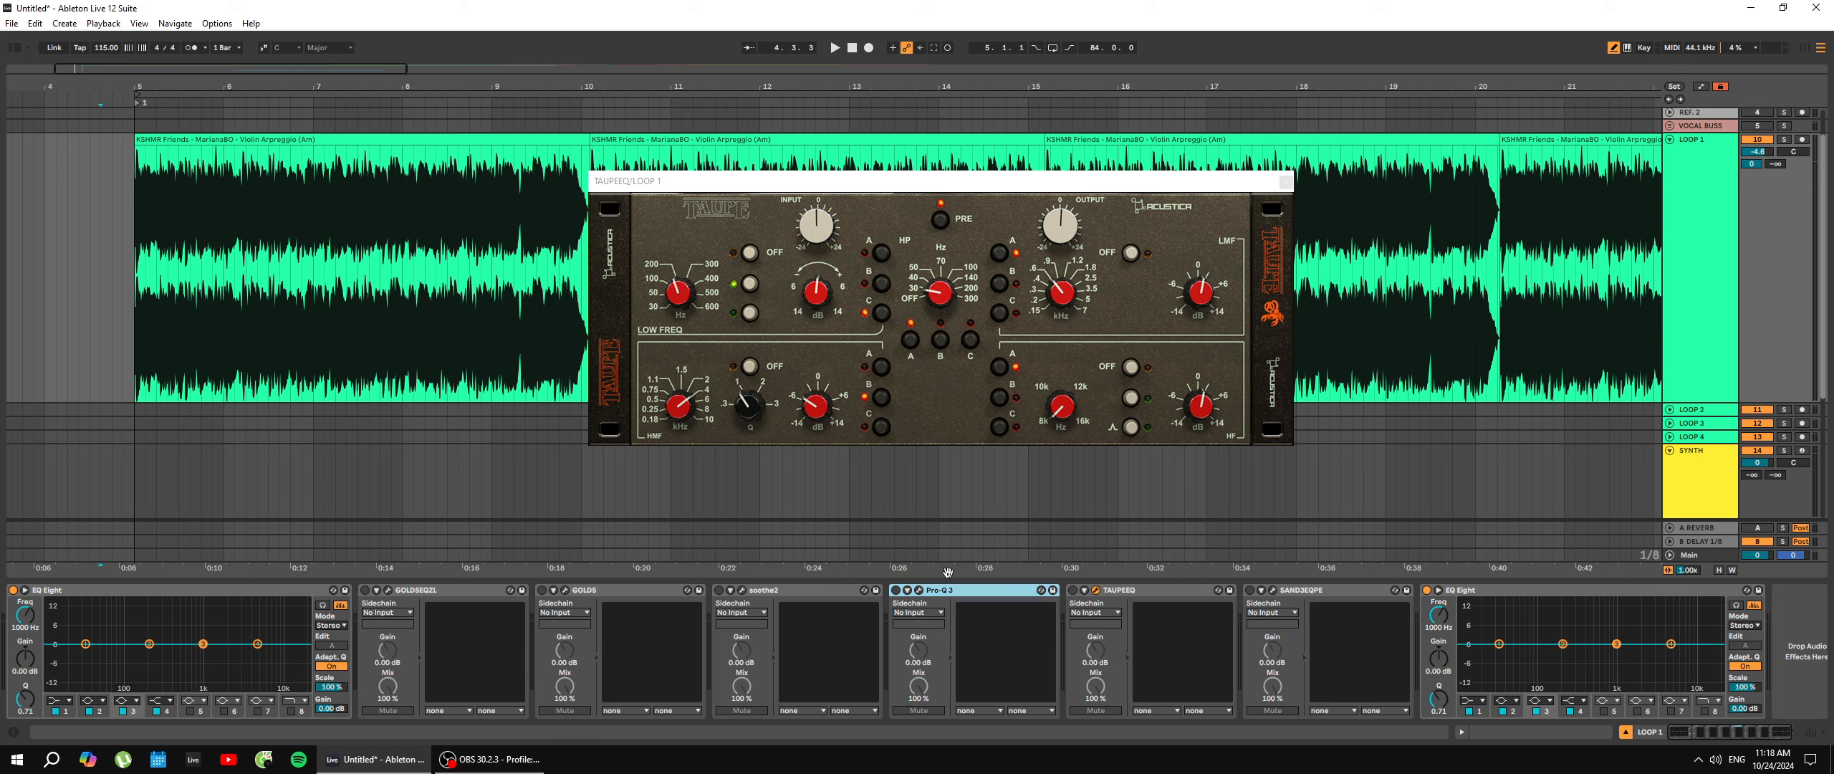
{"action": "left_click", "coordinate": [1131, 594]}
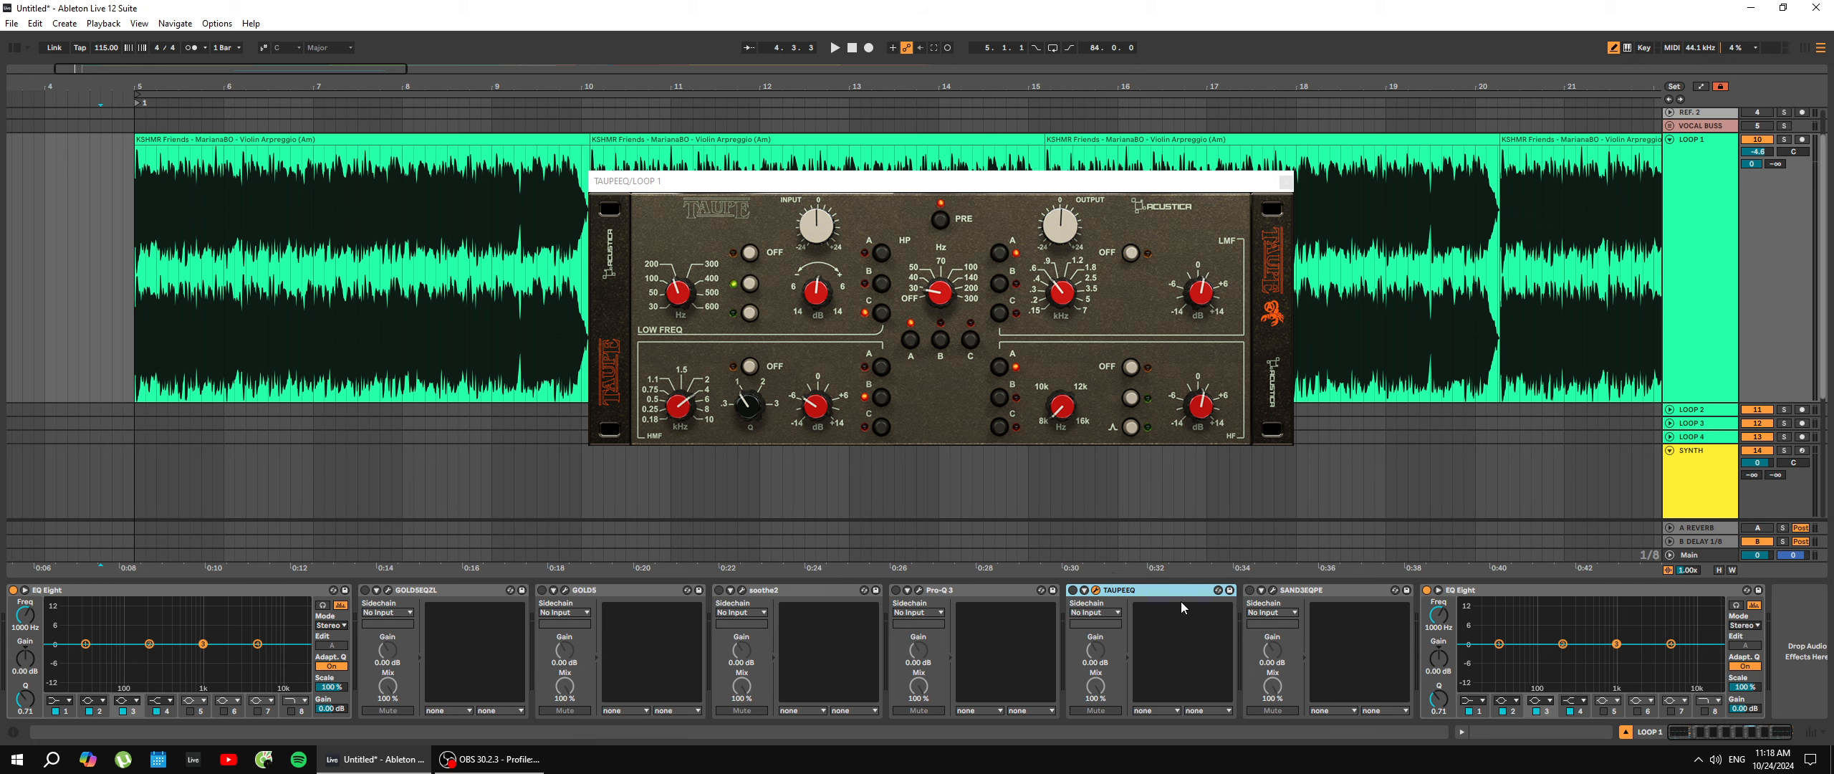
Open SAND3EQPE on LOOP 1, compare its faceplate side by side with TAUPEEQ, and close it again.
{"action": "left_click", "coordinate": [1328, 590]}
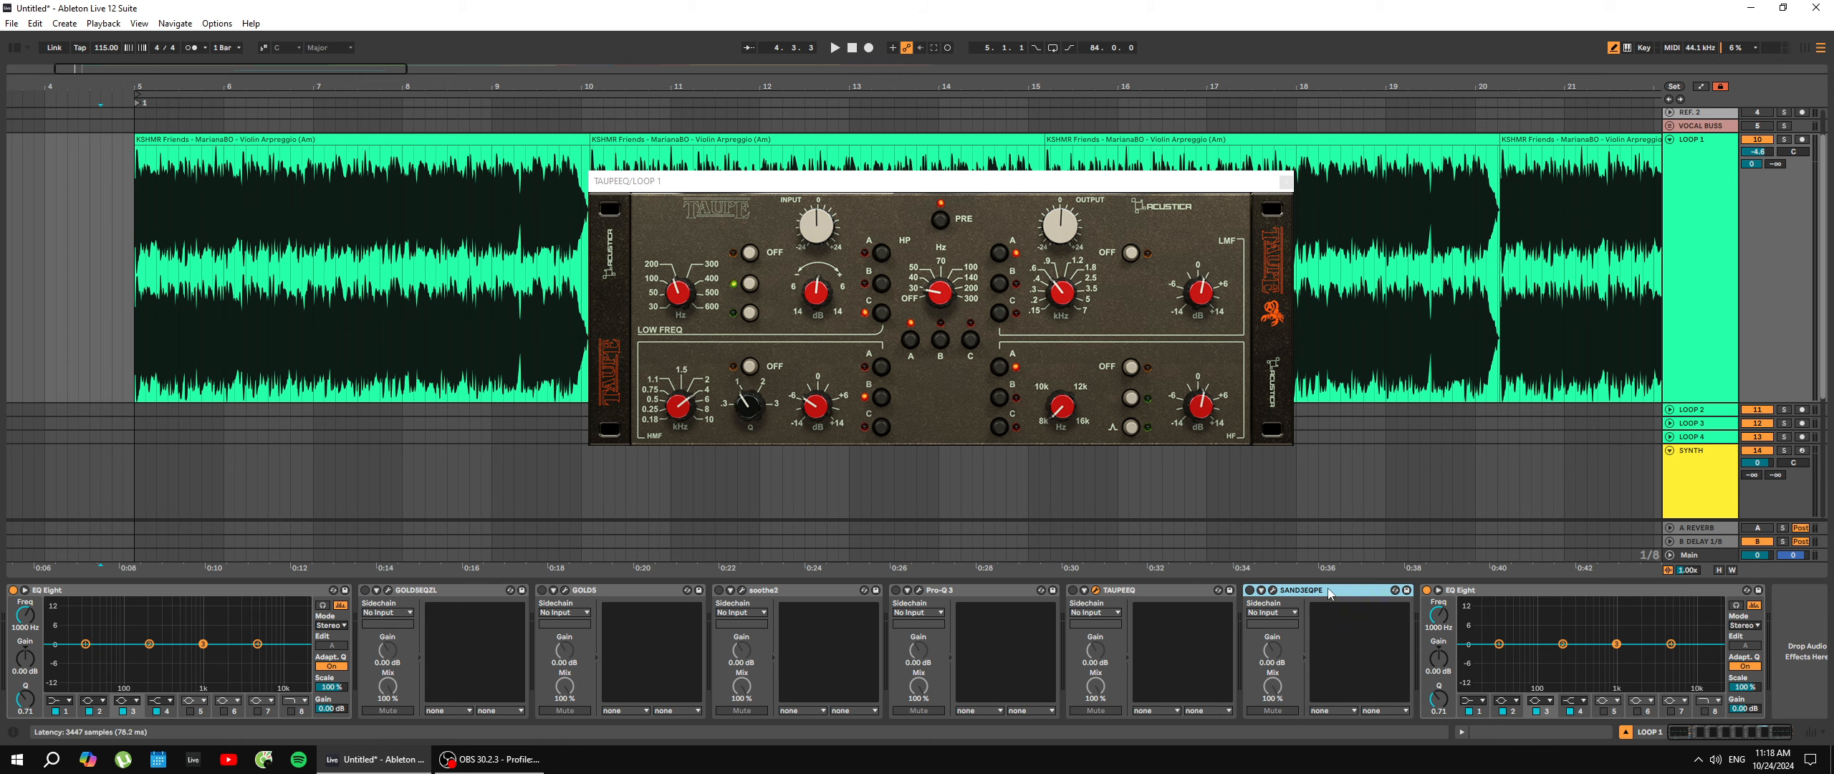
{"action": "left_click", "coordinate": [1274, 589]}
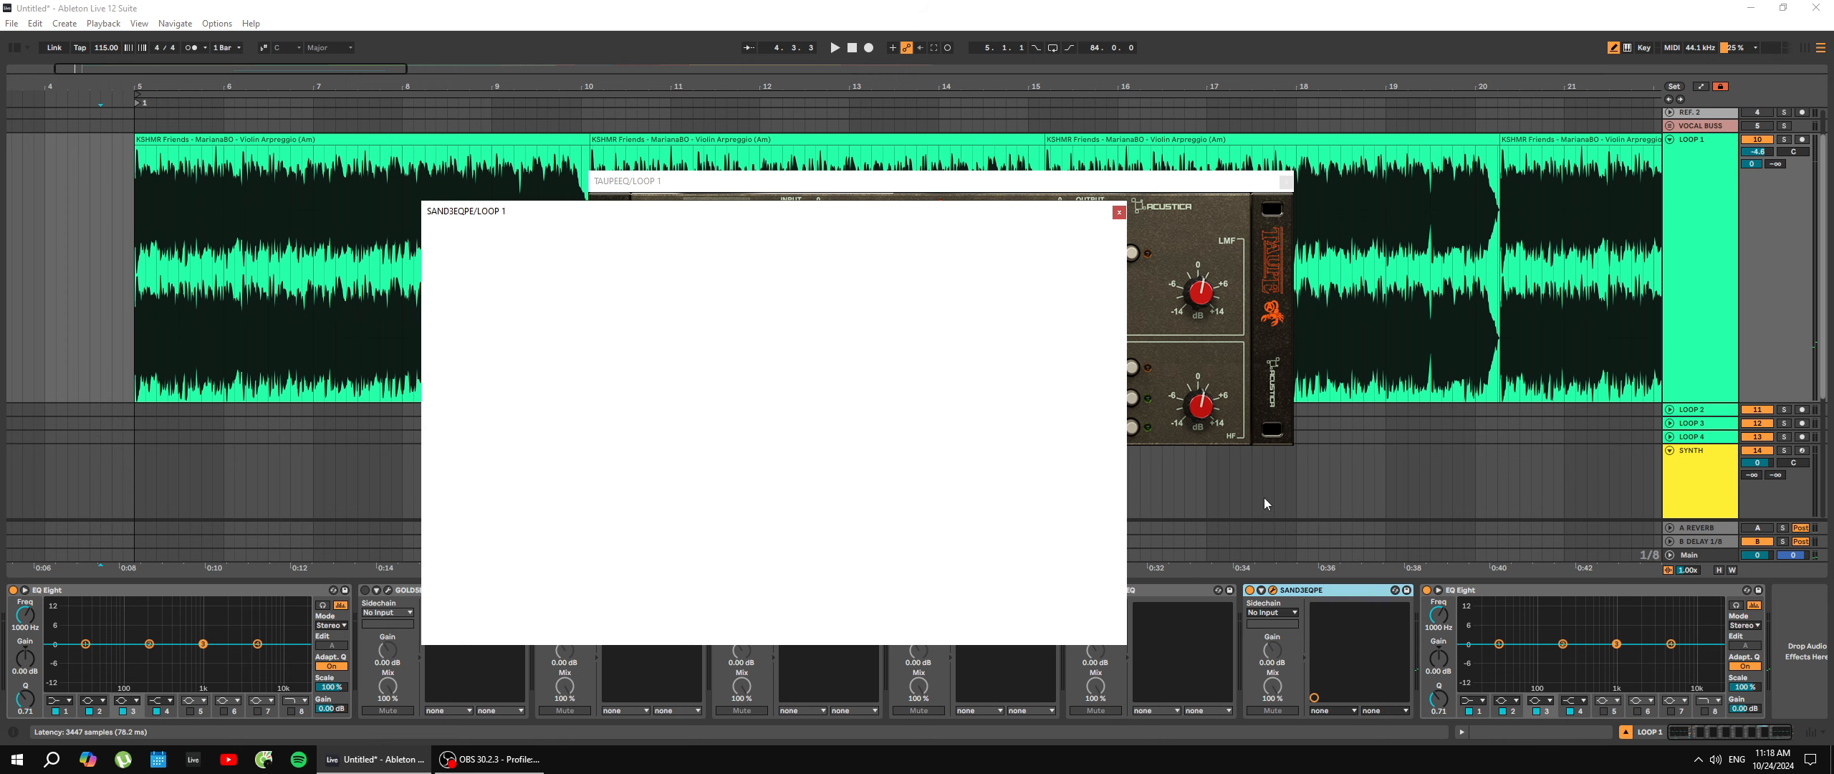
{"action": "mouse_move", "coordinate": [1081, 209]}
{"action": "left_mouse_down"}
{"action": "mouse_move", "coordinate": [1097, 146]}
{"action": "mouse_move", "coordinate": [1218, 111]}
{"action": "mouse_move", "coordinate": [674, 134]}
{"action": "mouse_move", "coordinate": [703, 128]}
{"action": "left_mouse_up"}
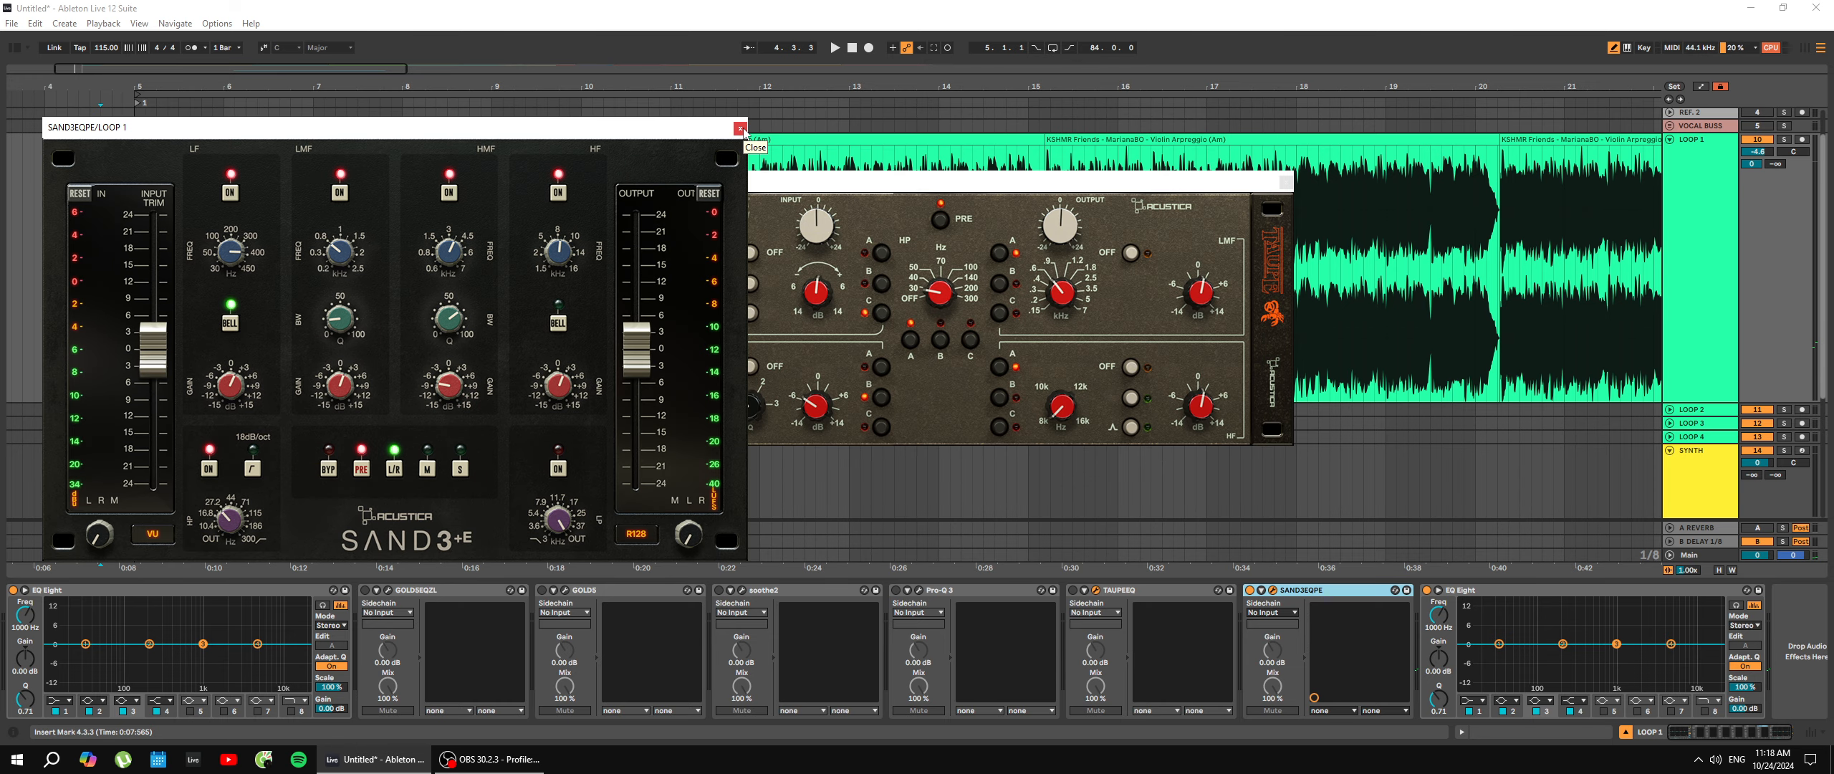
{"action": "left_click", "coordinate": [766, 183]}
{"action": "left_click_drag", "start_coordinate": [719, 180], "coordinate": [979, 121]}
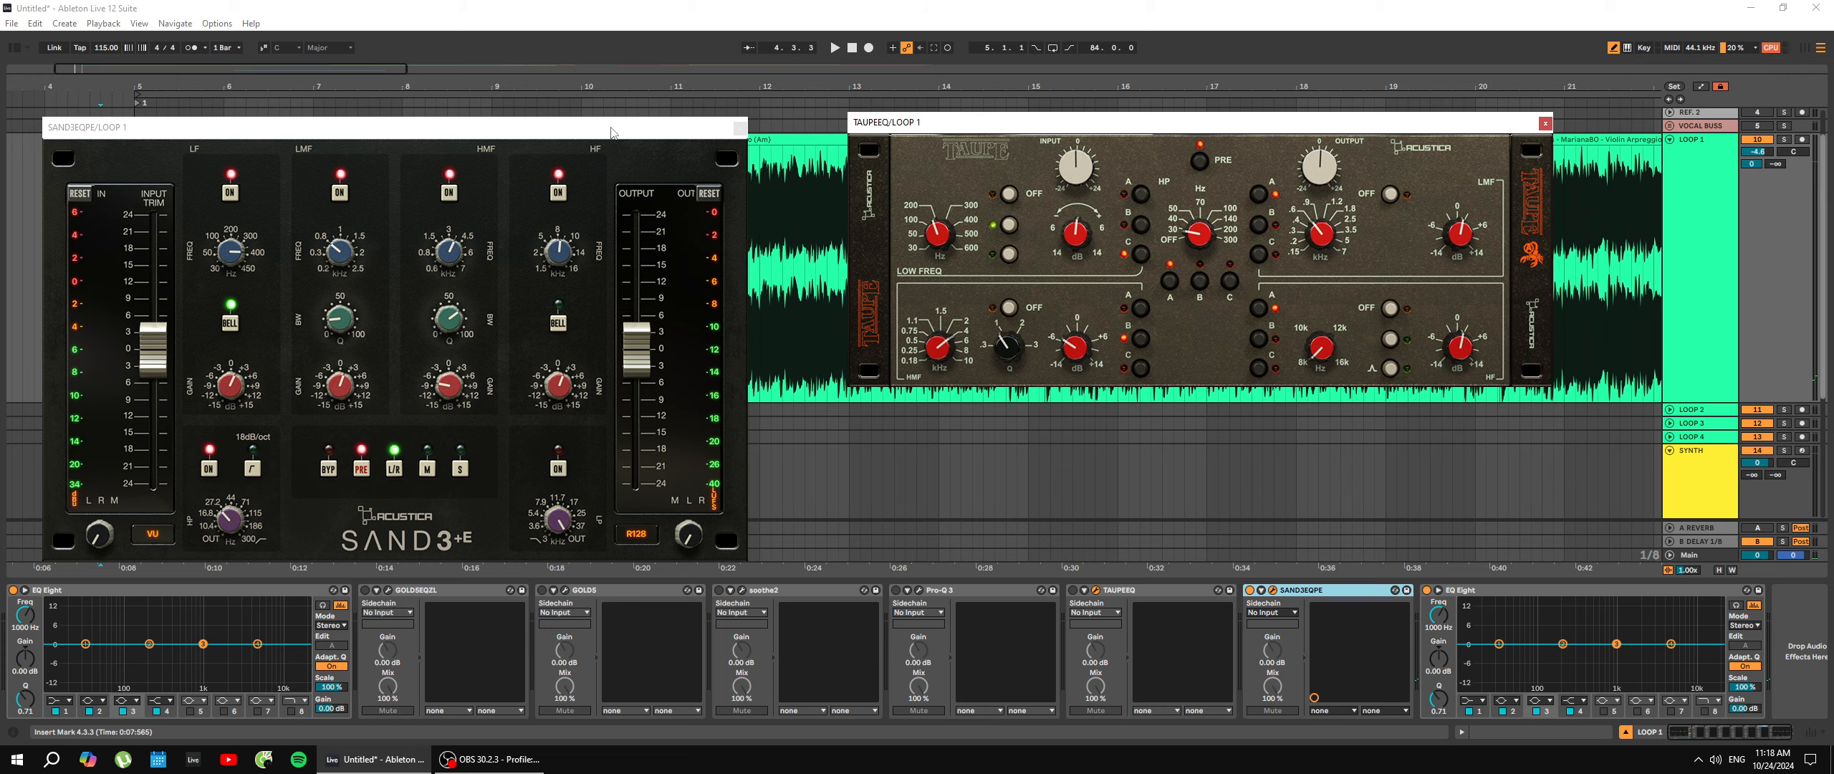
{"action": "left_click_drag", "start_coordinate": [614, 131], "coordinate": [741, 154]}
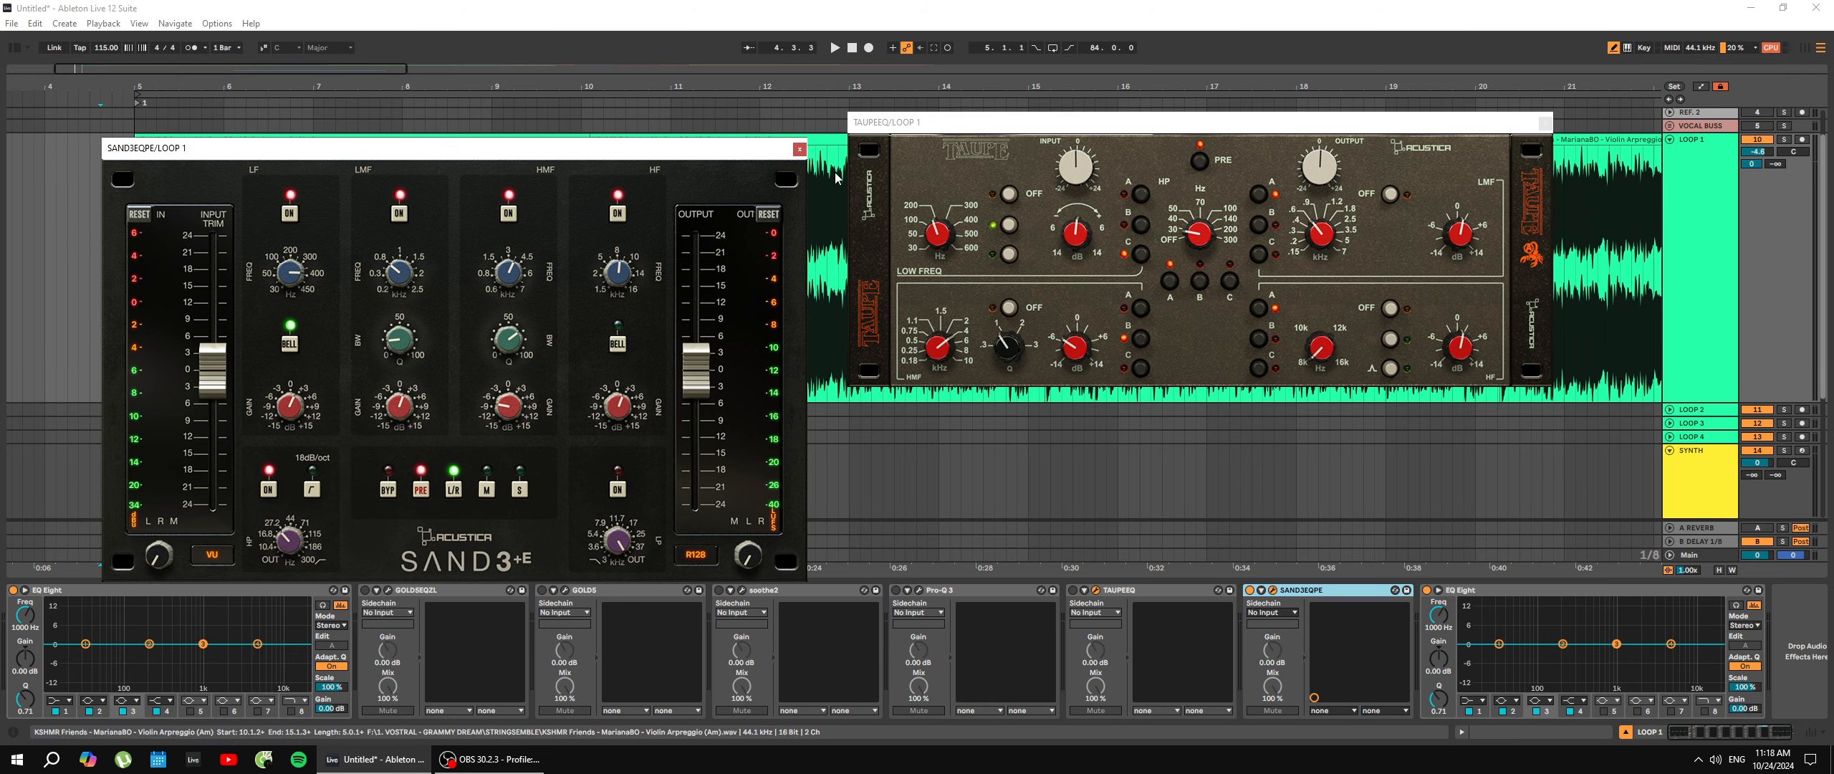
{"action": "left_click", "coordinate": [799, 149]}
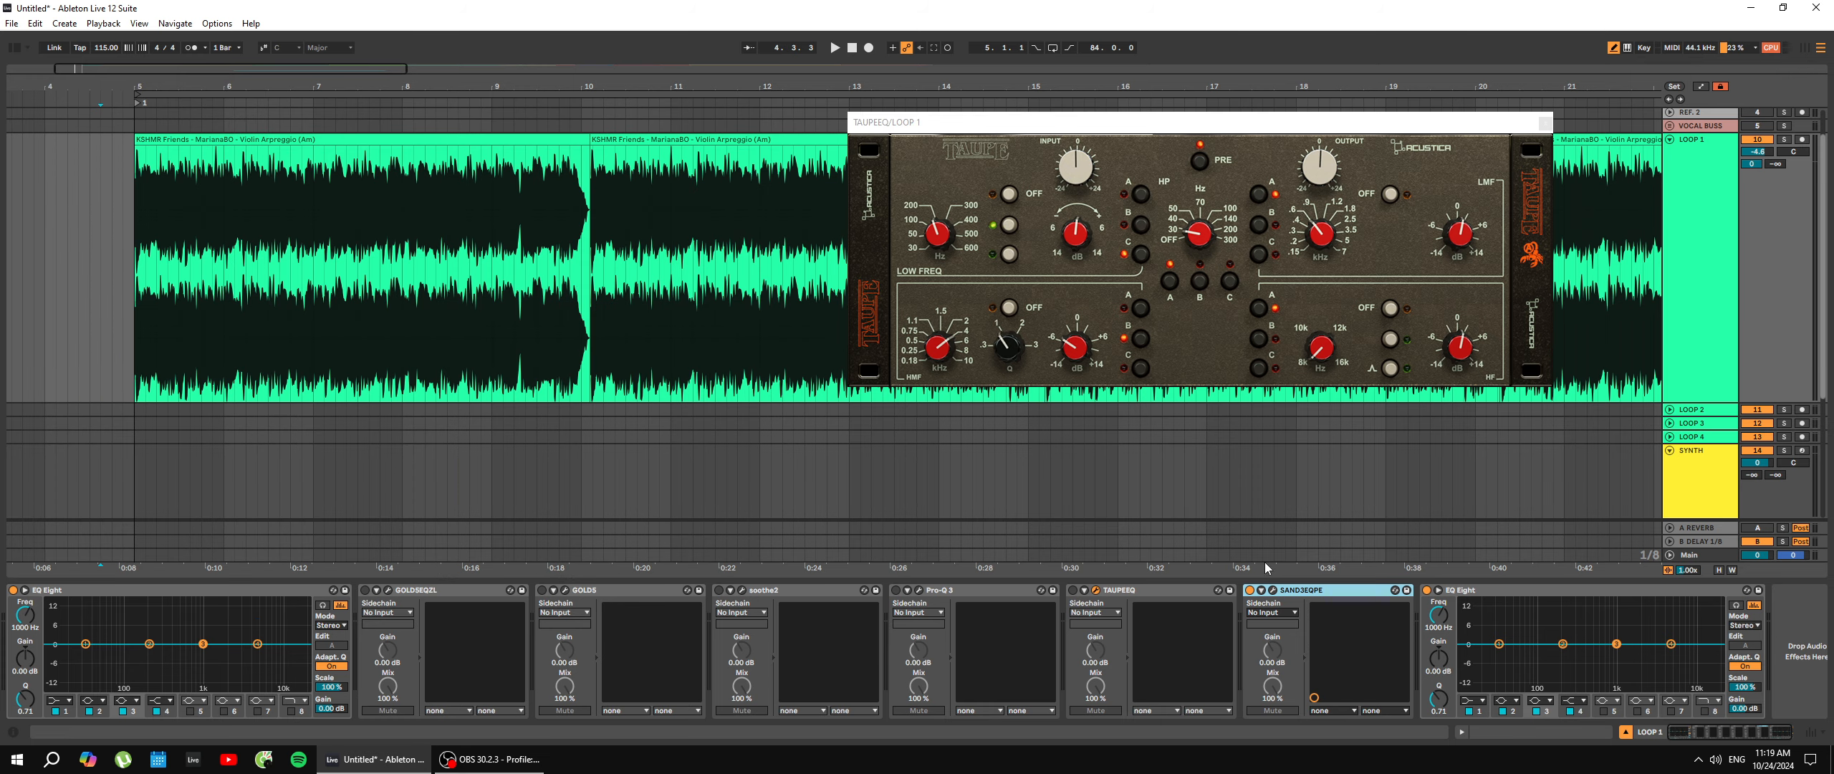
Return to TAUPEEQ in the LOOP 1 device chain, review its faceplate, and close its window.
{"action": "left_click", "coordinate": [1150, 599]}
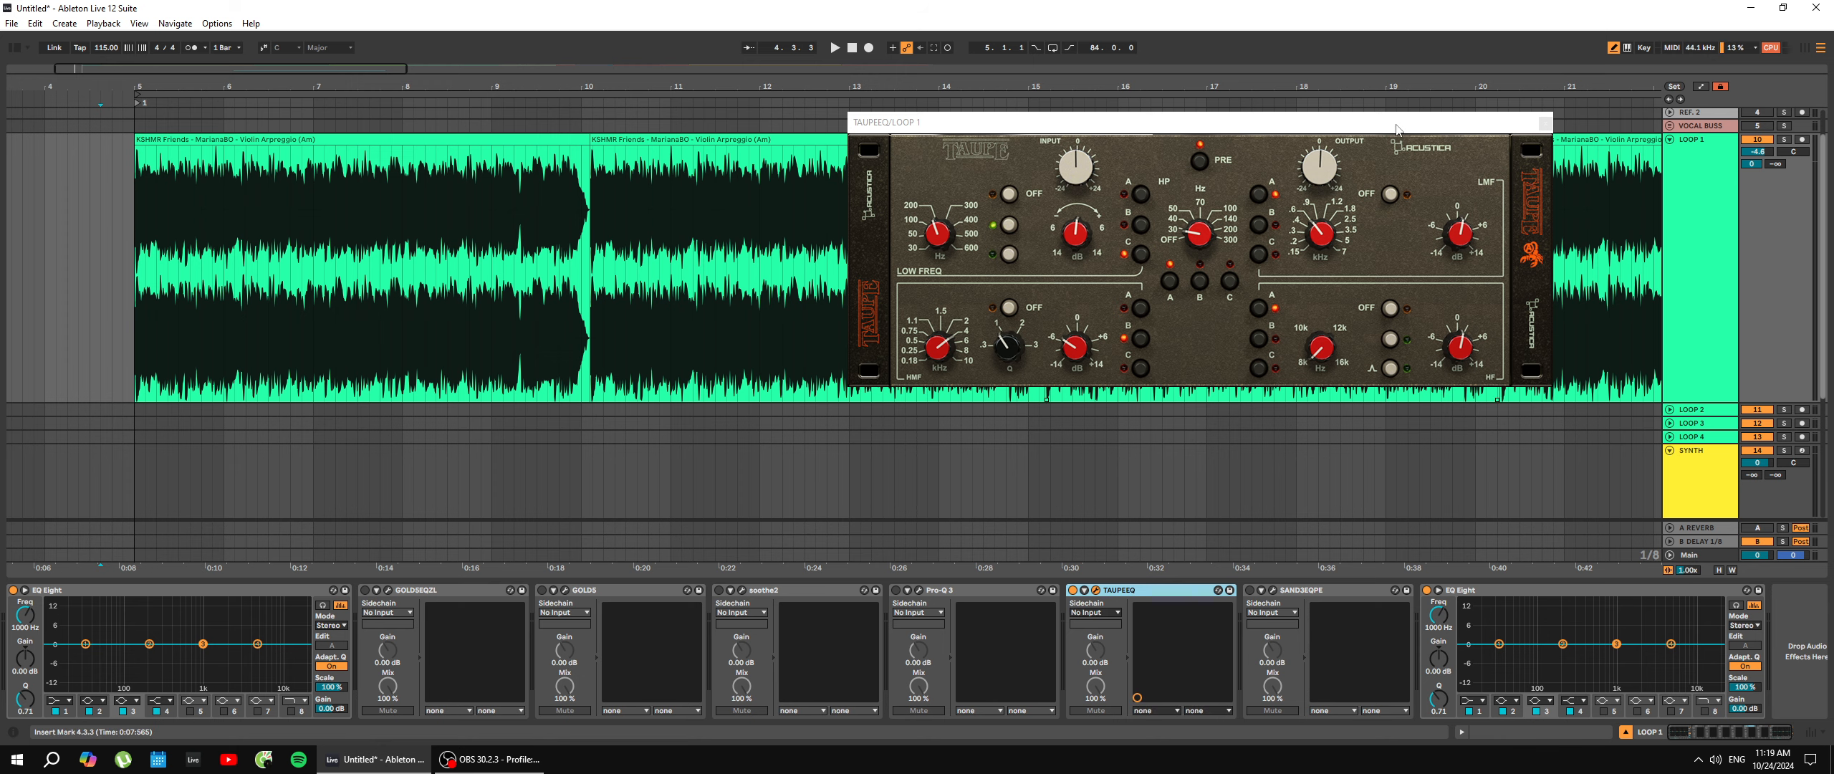
{"action": "left_click_drag", "start_coordinate": [1401, 129], "coordinate": [1334, 132]}
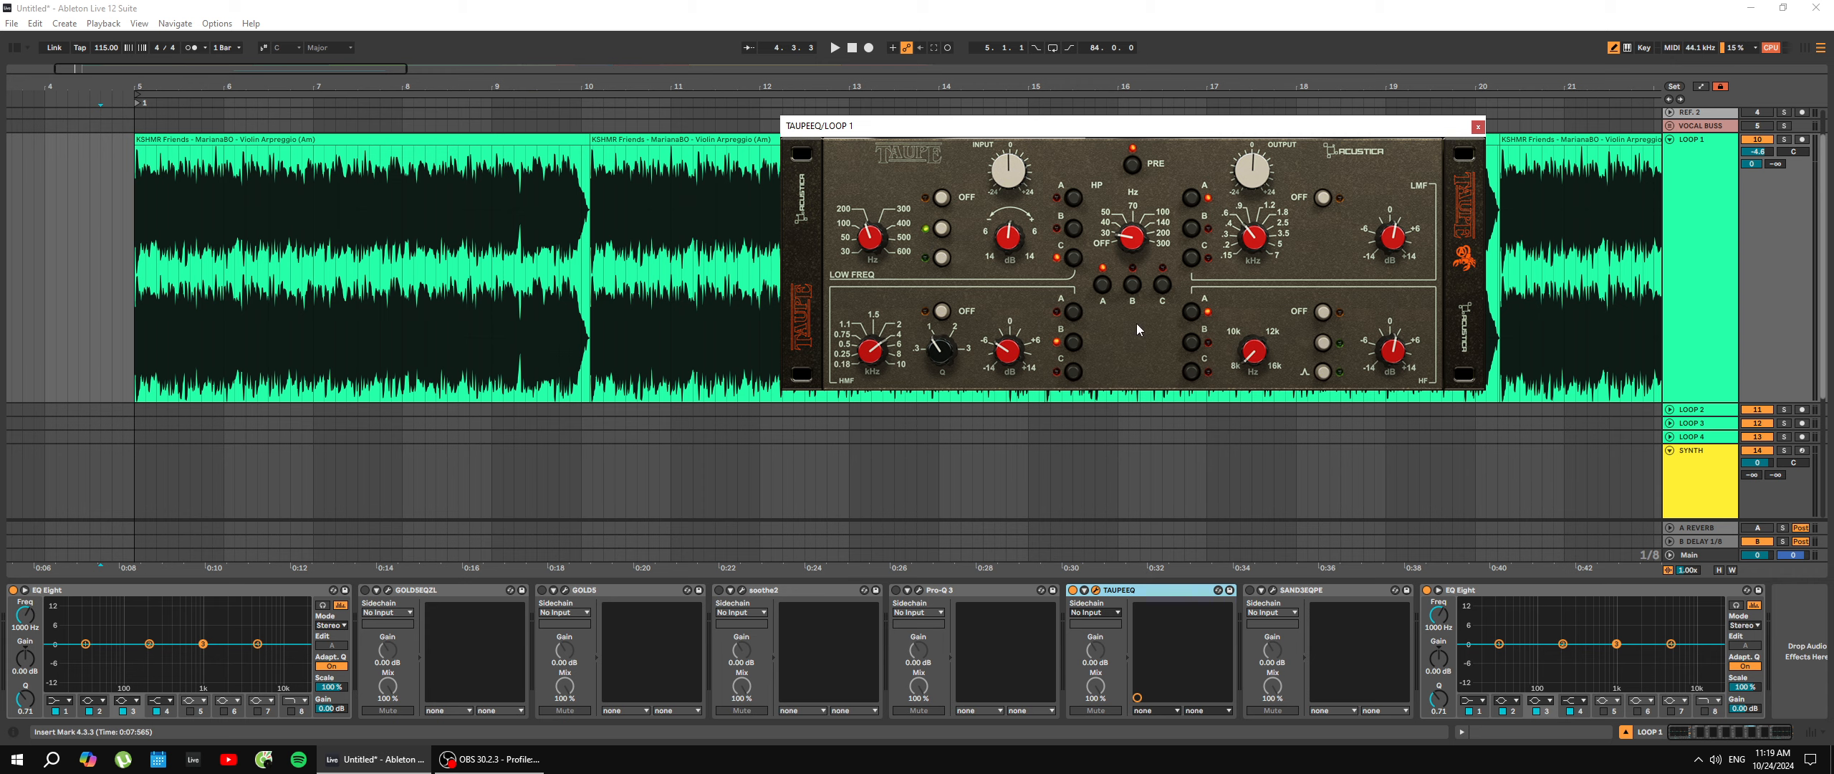
{"action": "left_click_drag", "start_coordinate": [1381, 134], "coordinate": [1317, 194]}
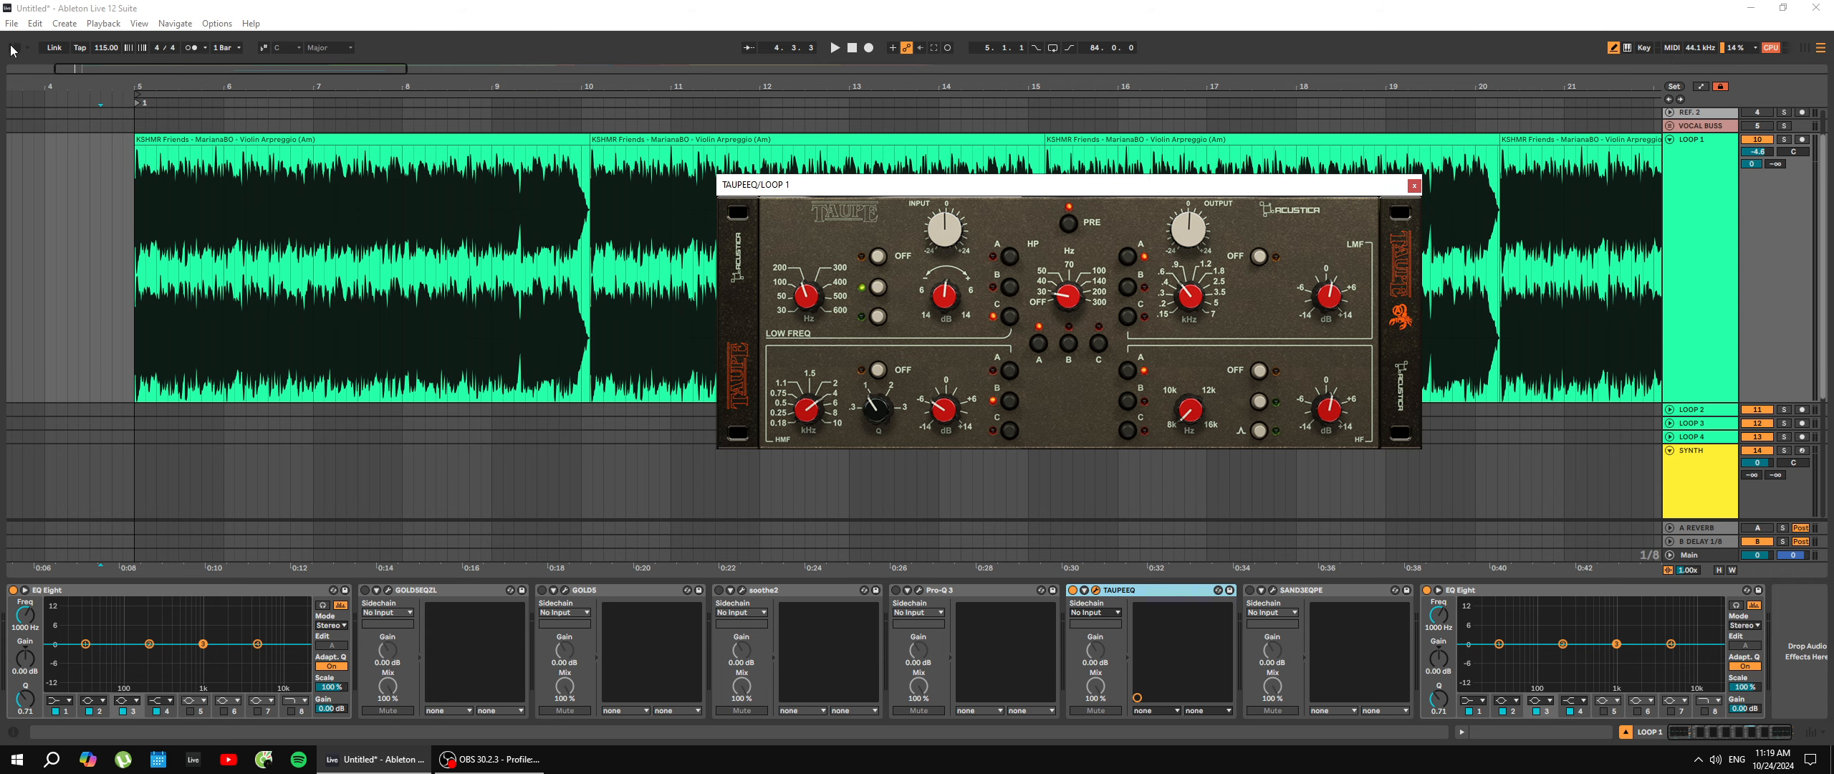
{"action": "left_click", "coordinate": [1695, 731]}
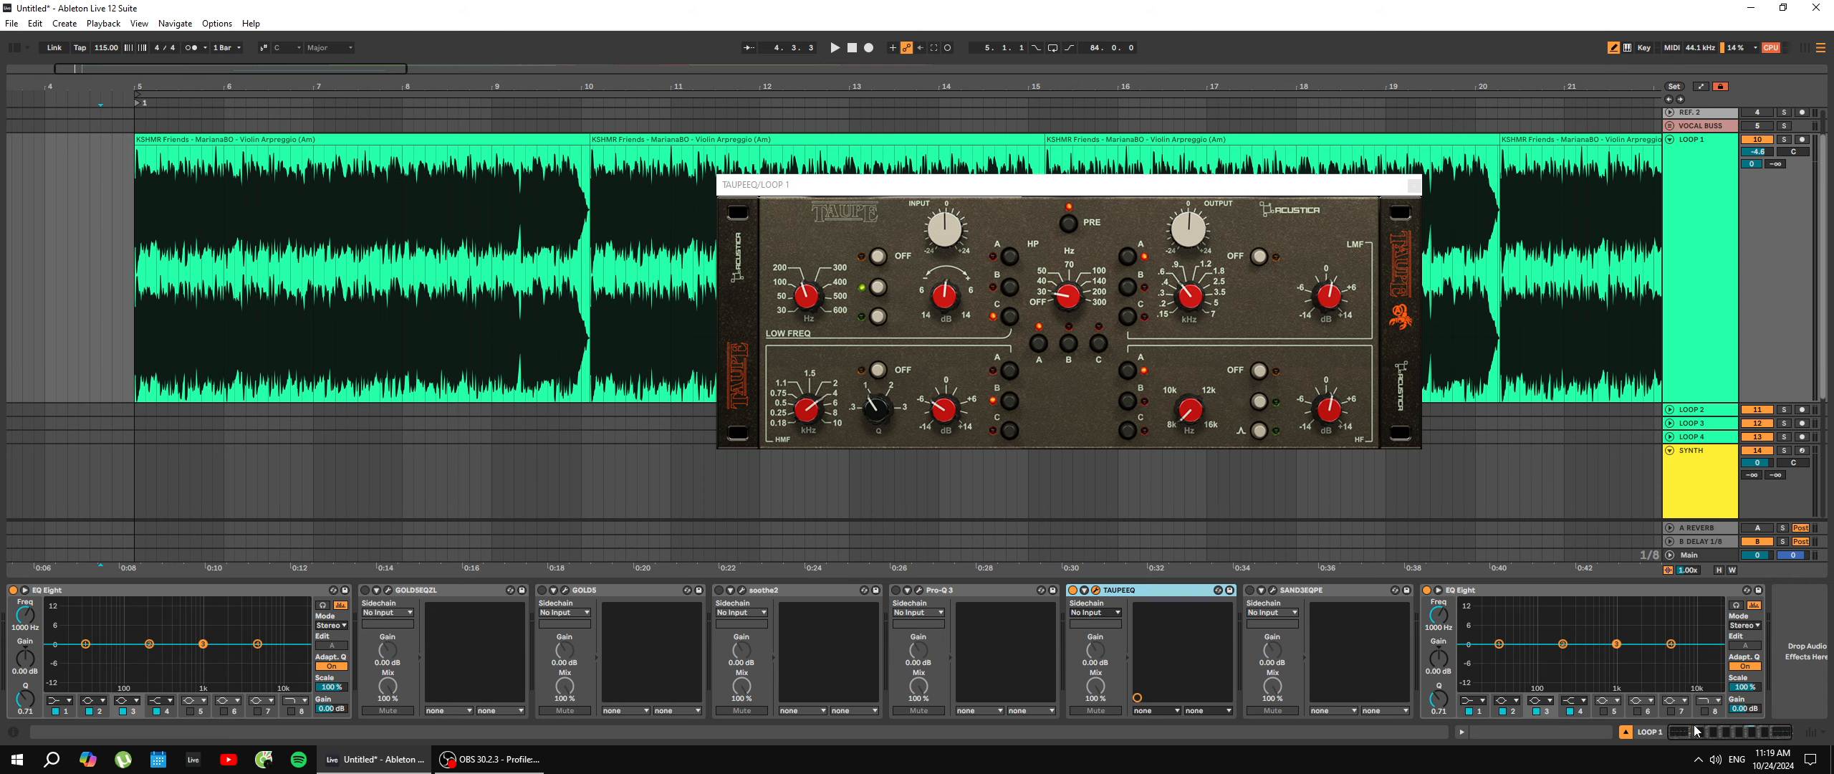
{"action": "left_click", "coordinate": [1710, 732]}
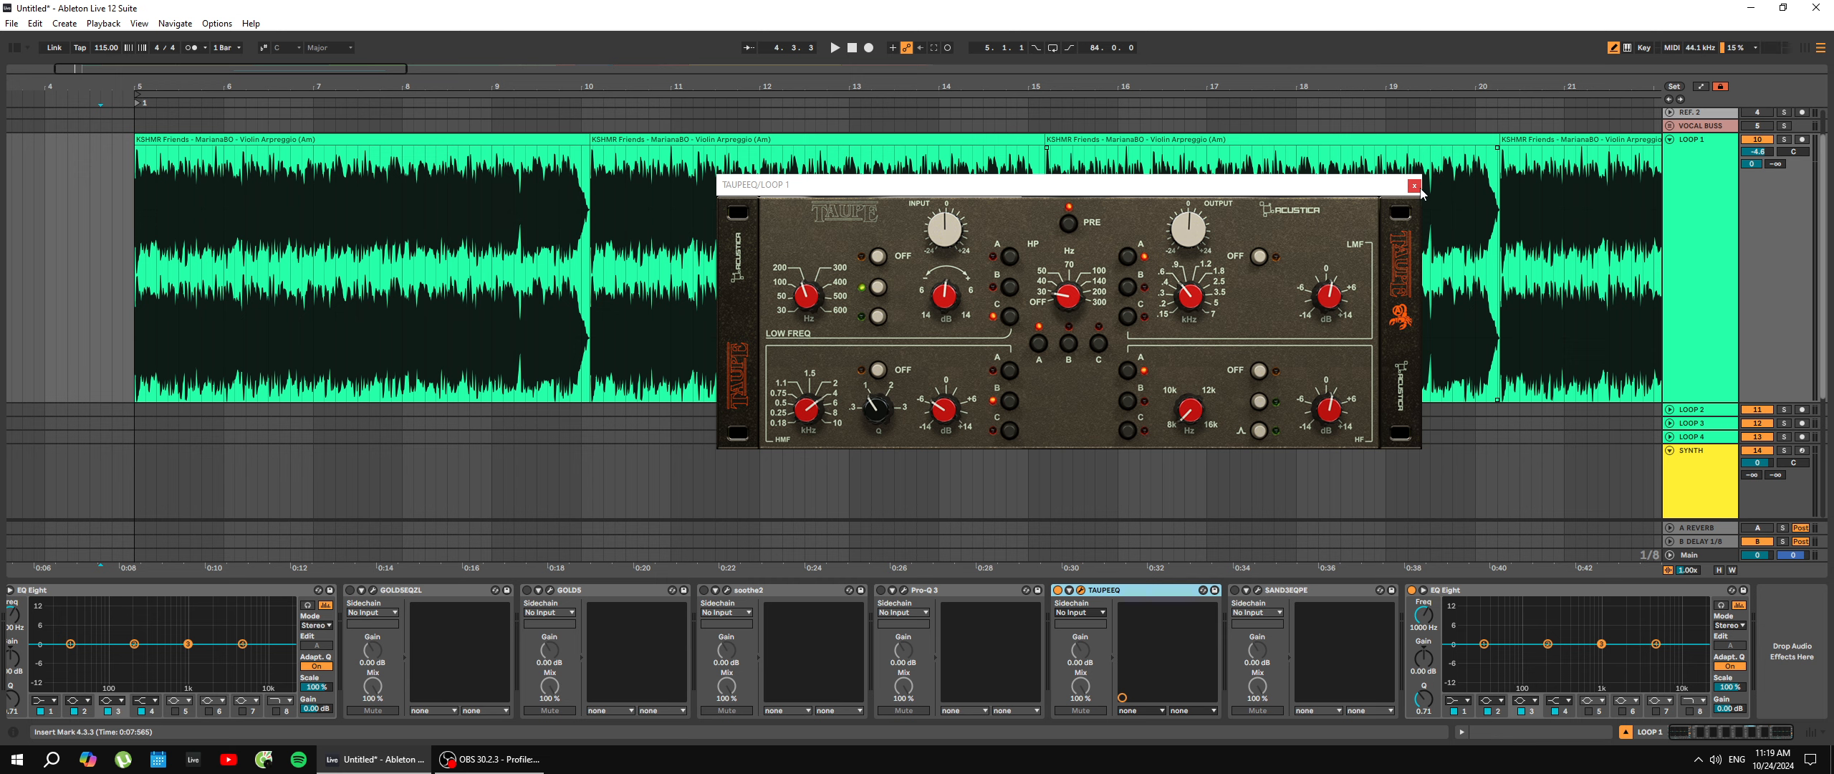
{"action": "left_click", "coordinate": [1411, 185]}
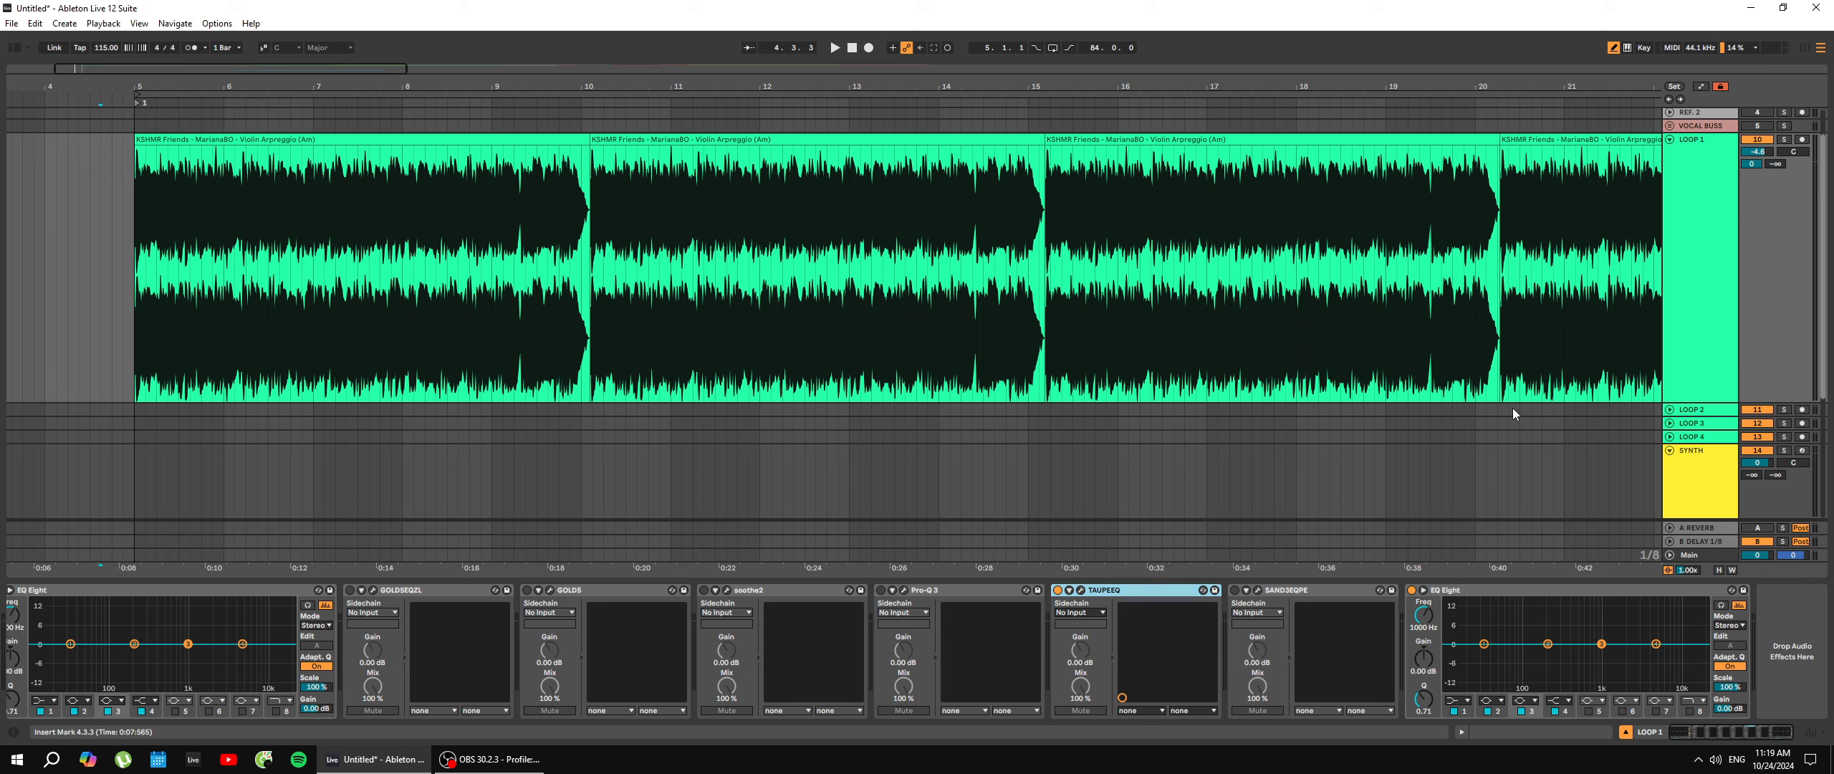
Reduce the height of the LOOP 1 track and fit its whole run of violin clips in the arrangement.
{"action": "left_click_drag", "start_coordinate": [1720, 402], "coordinate": [1722, 353]}
{"action": "left_click", "coordinate": [1399, 307]}
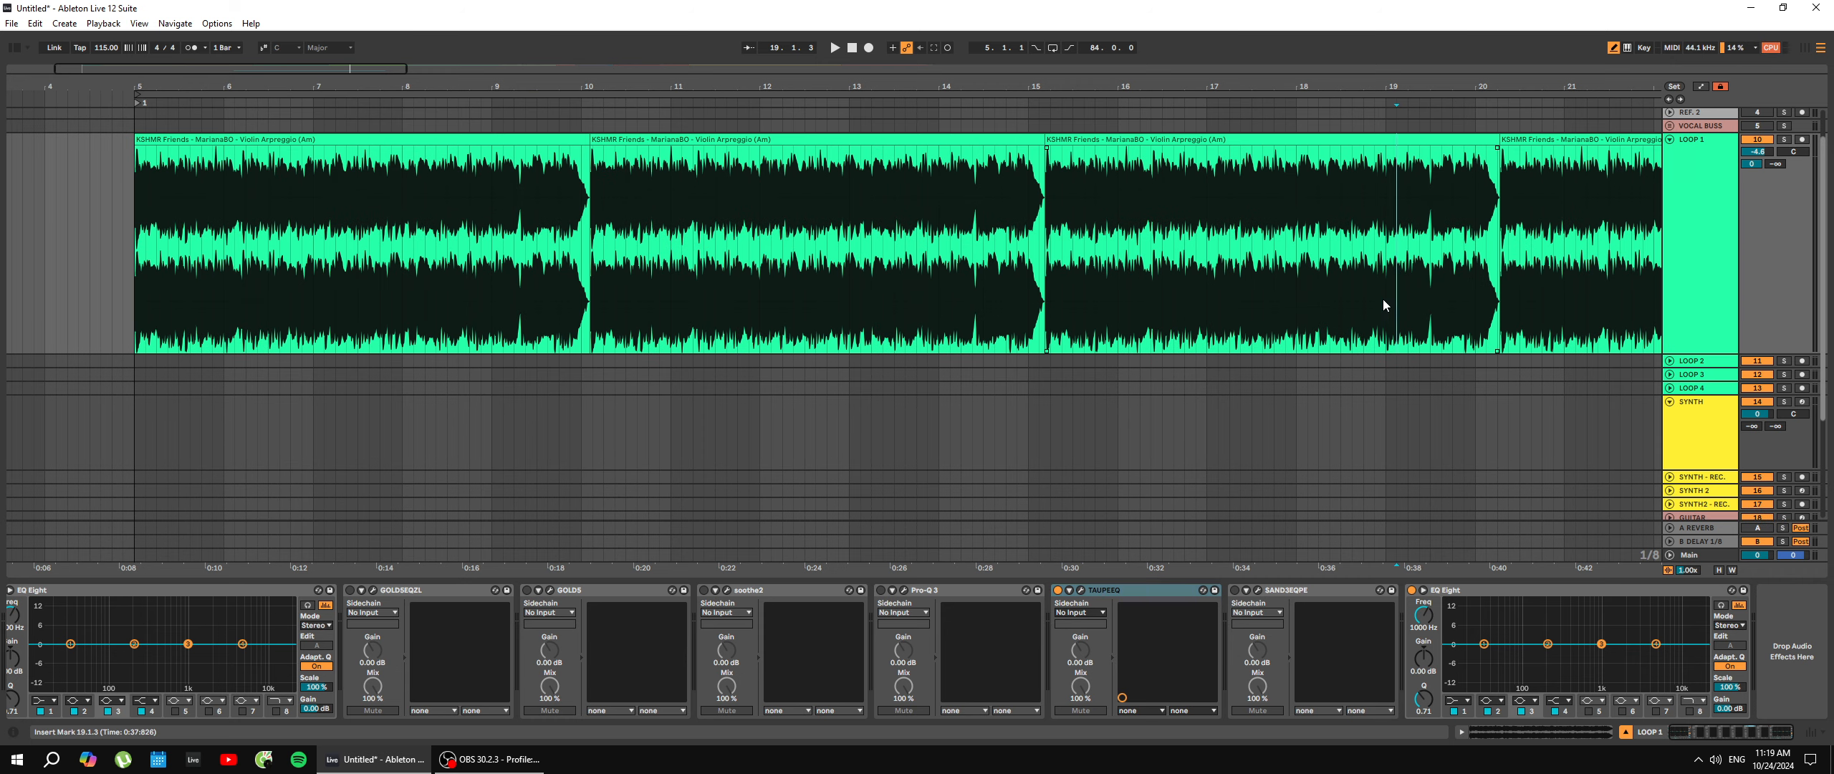
{"action": "scroll", "coordinate": [937, 289], "scroll_direction": "down", "scroll_amount": 3}
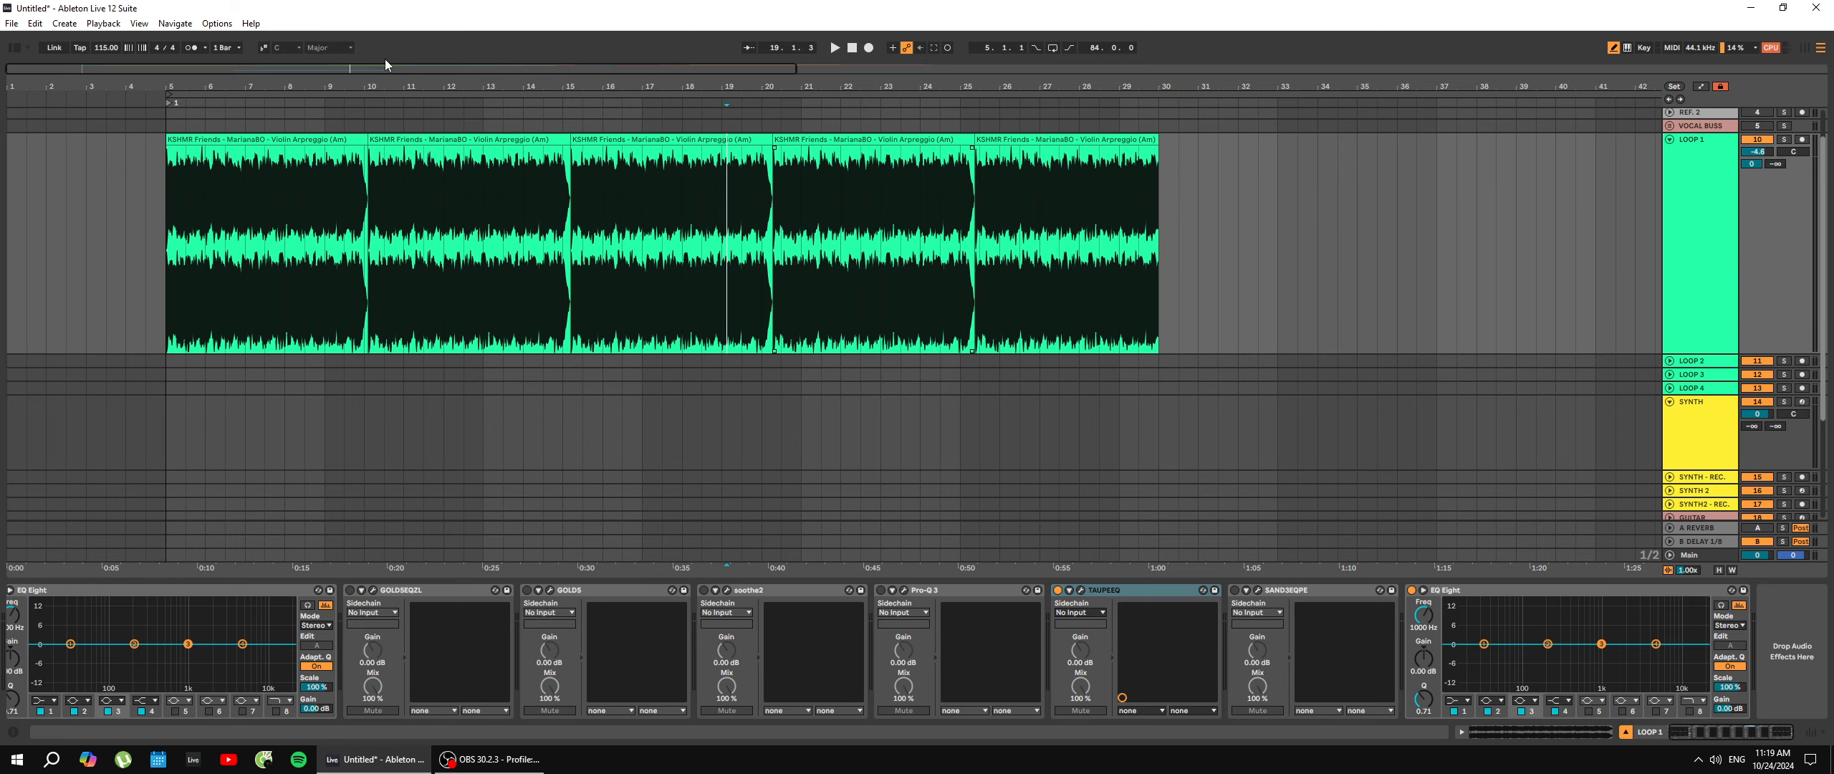
{"action": "scroll", "coordinate": [295, 172], "scroll_direction": "up", "scroll_amount": 3}
{"action": "scroll", "coordinate": [295, 169], "scroll_direction": "down", "scroll_amount": 3}
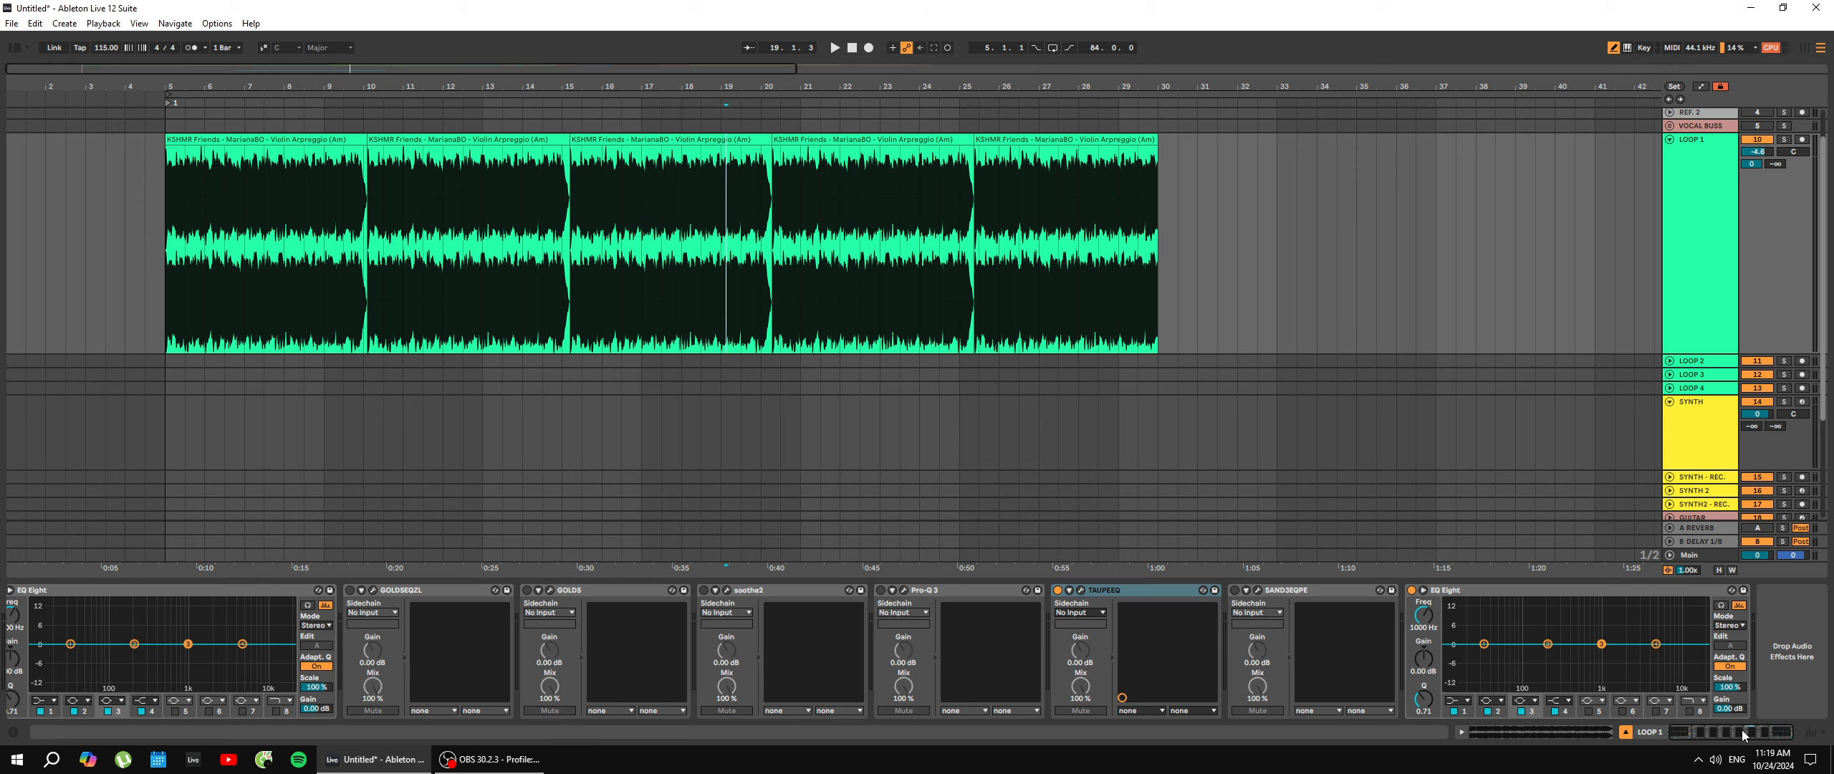
{"action": "left_click_drag", "start_coordinate": [1743, 730], "coordinate": [1731, 731]}
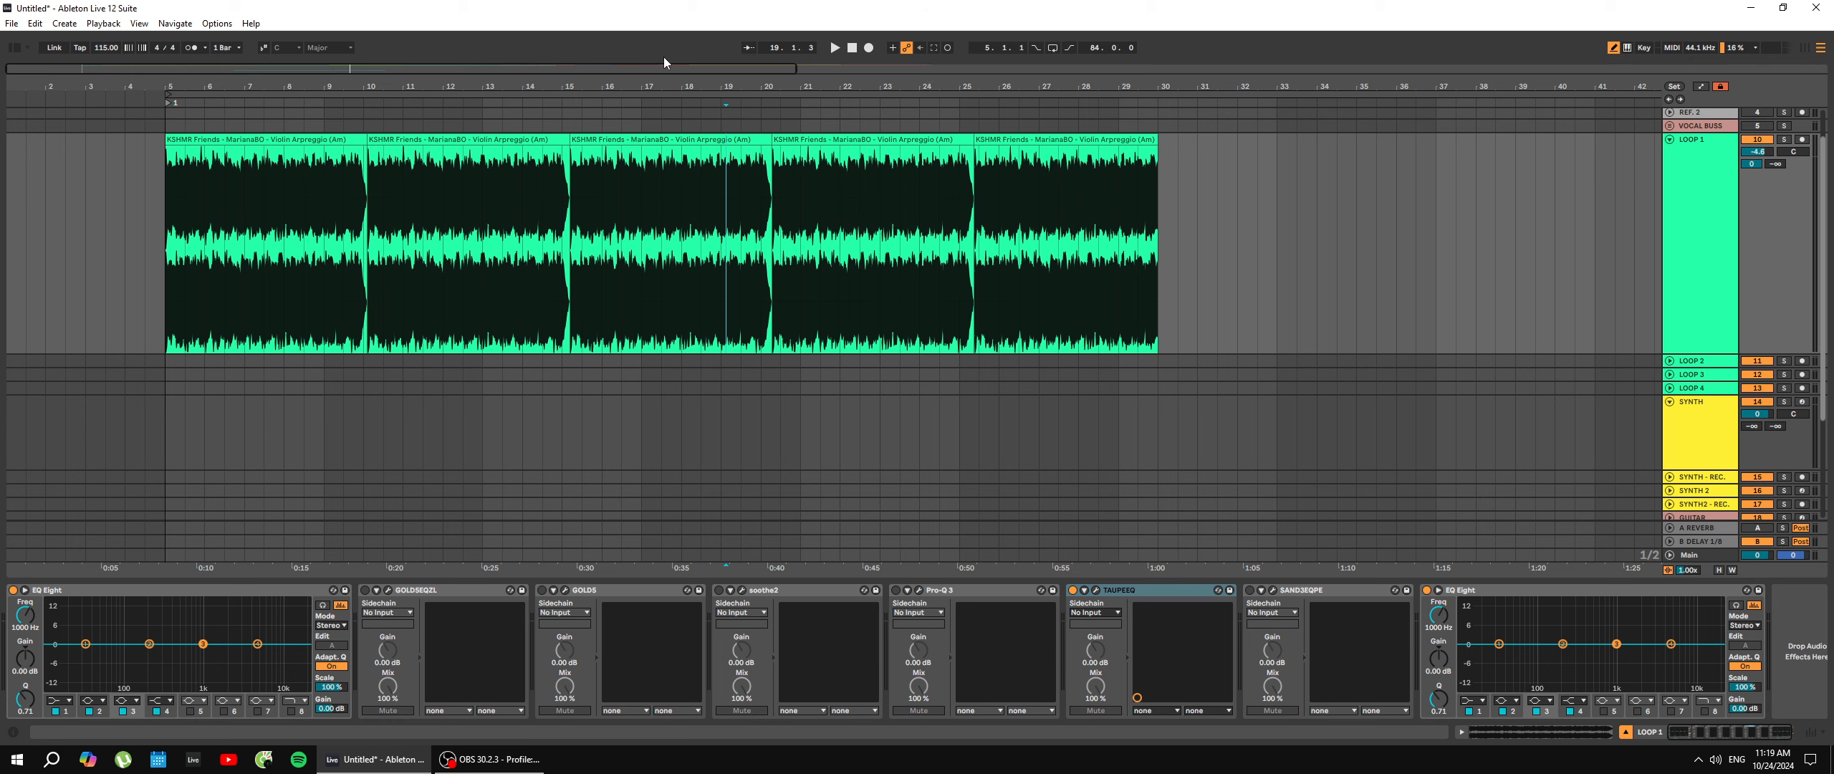
{"action": "mouse_move", "coordinate": [737, 76]}
{"action": "left_mouse_down"}
{"action": "mouse_move", "coordinate": [733, 151]}
{"action": "mouse_move", "coordinate": [727, 81]}
{"action": "left_mouse_up"}
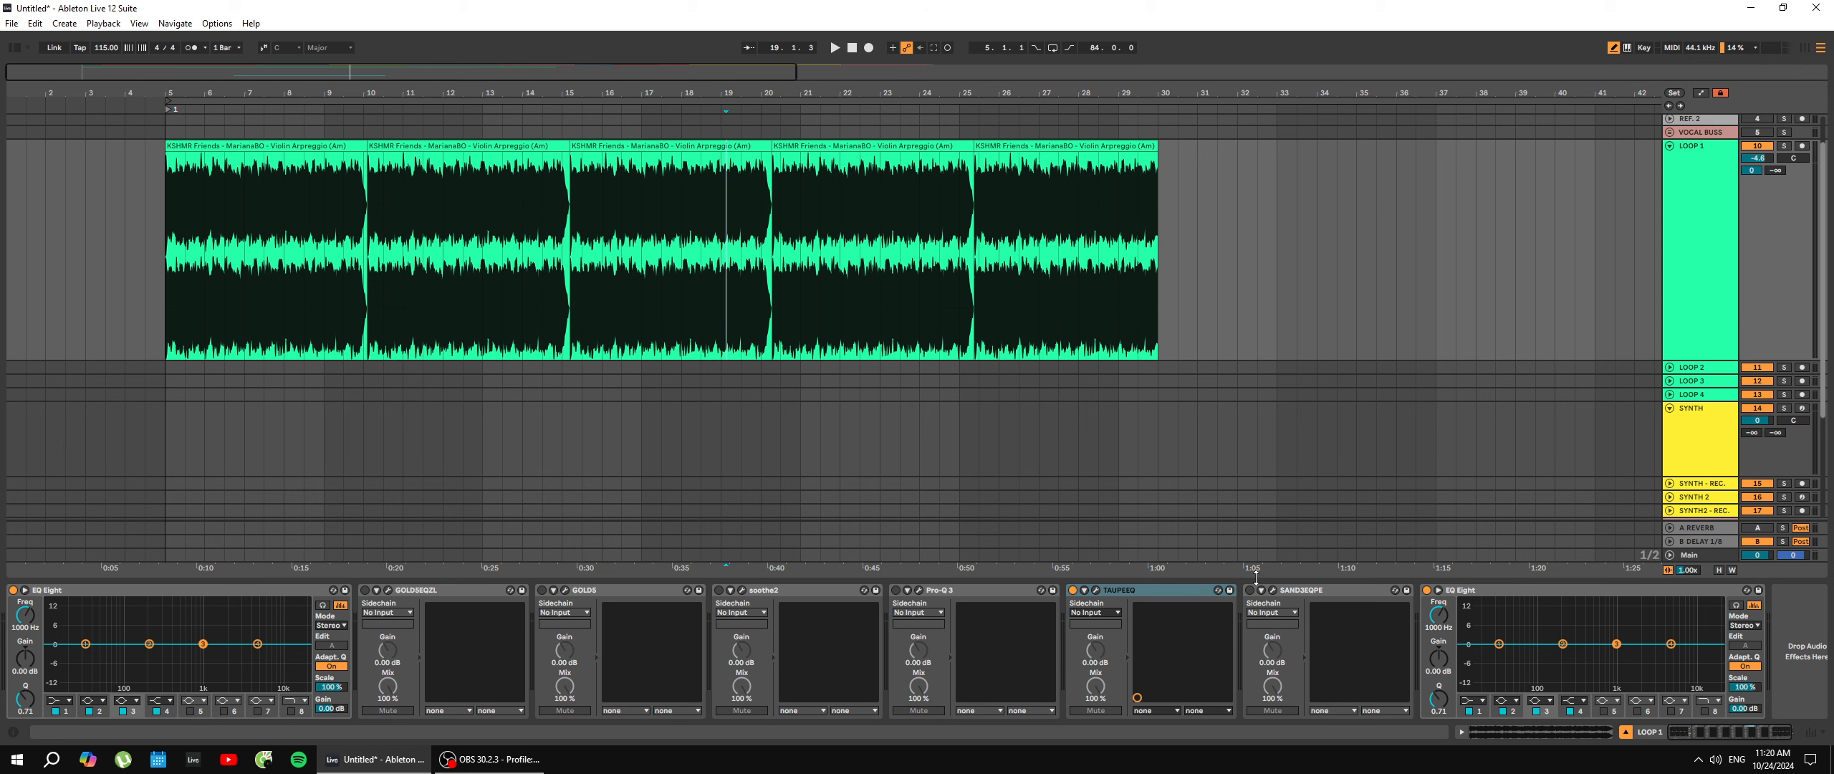
Check the A-REVERB return track's devices, and place the insert marker at bar 5 on LOOP 1.
{"action": "left_click", "coordinate": [125, 223]}
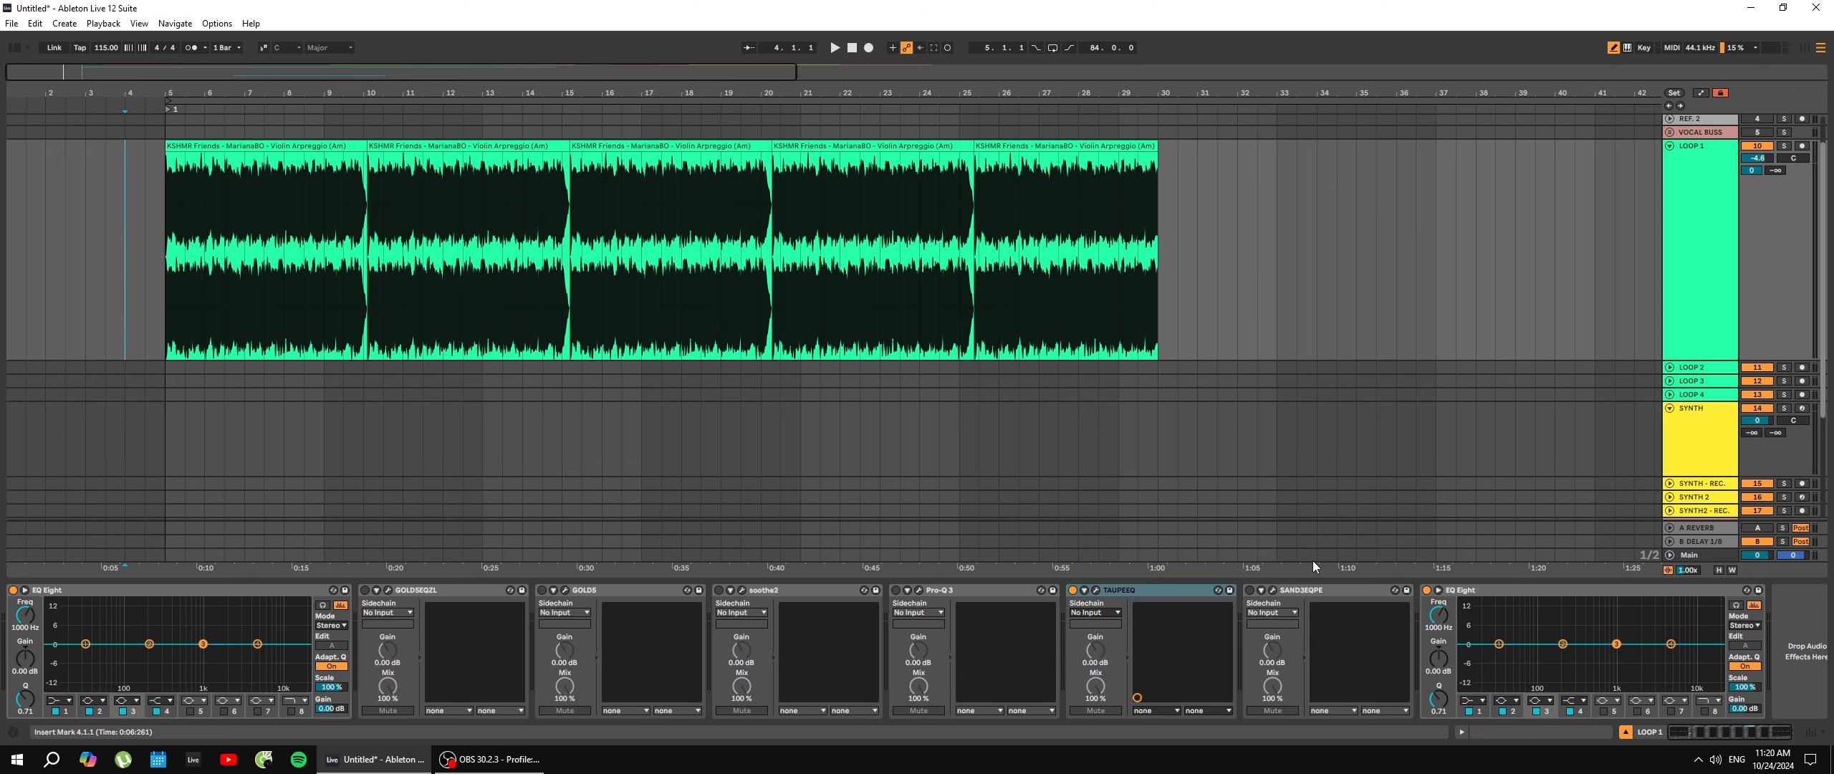
{"action": "left_click_drag", "start_coordinate": [120, 257], "coordinate": [1089, 301]}
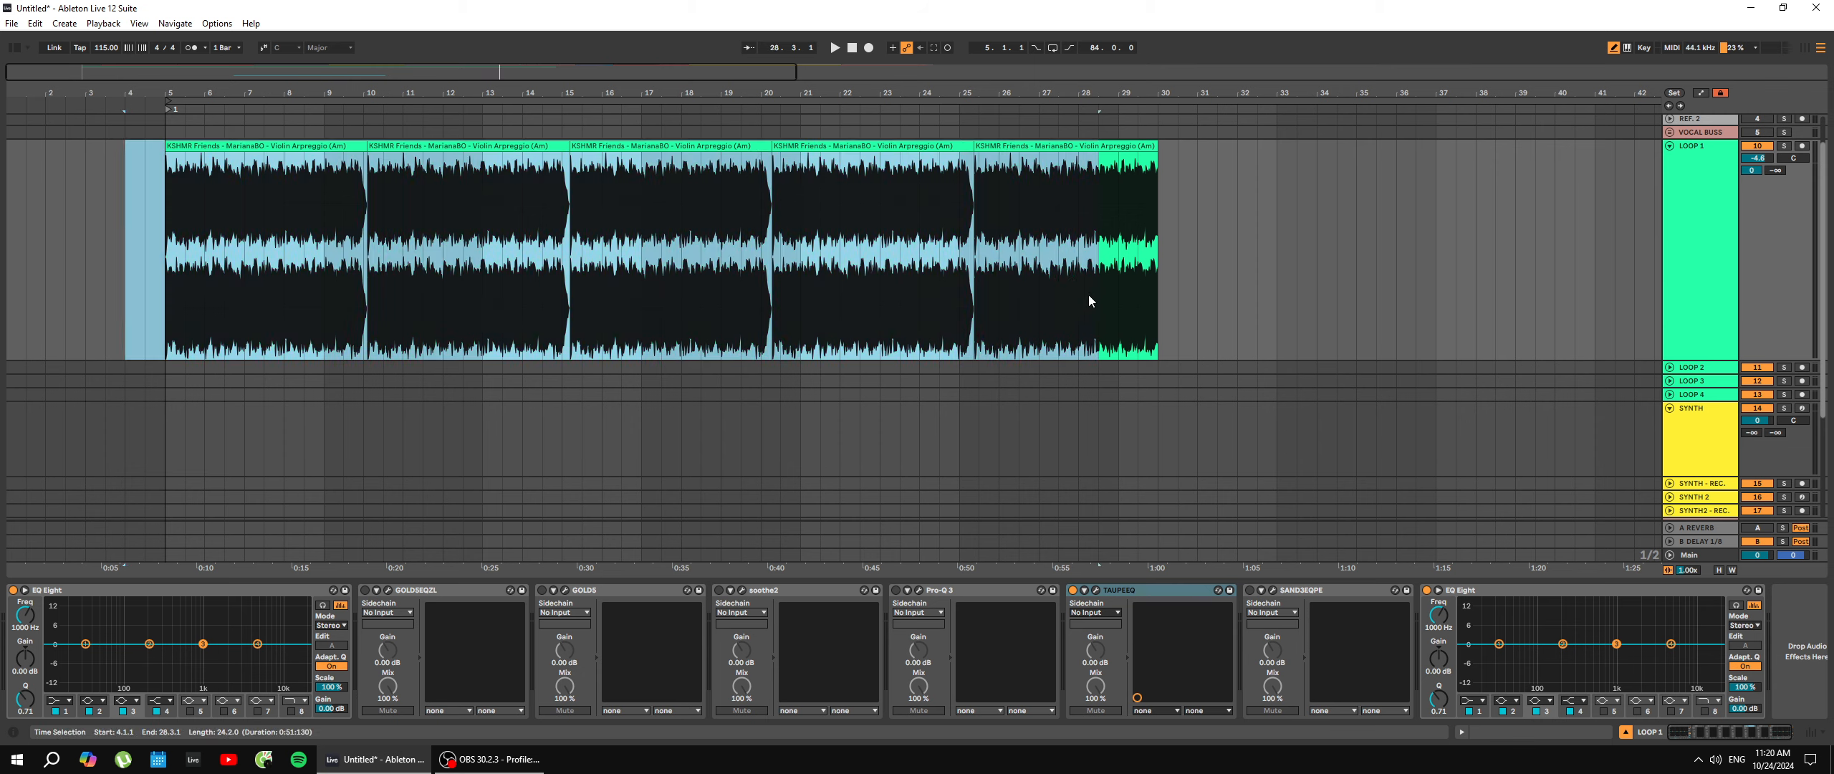
{"action": "left_click", "coordinate": [1188, 282]}
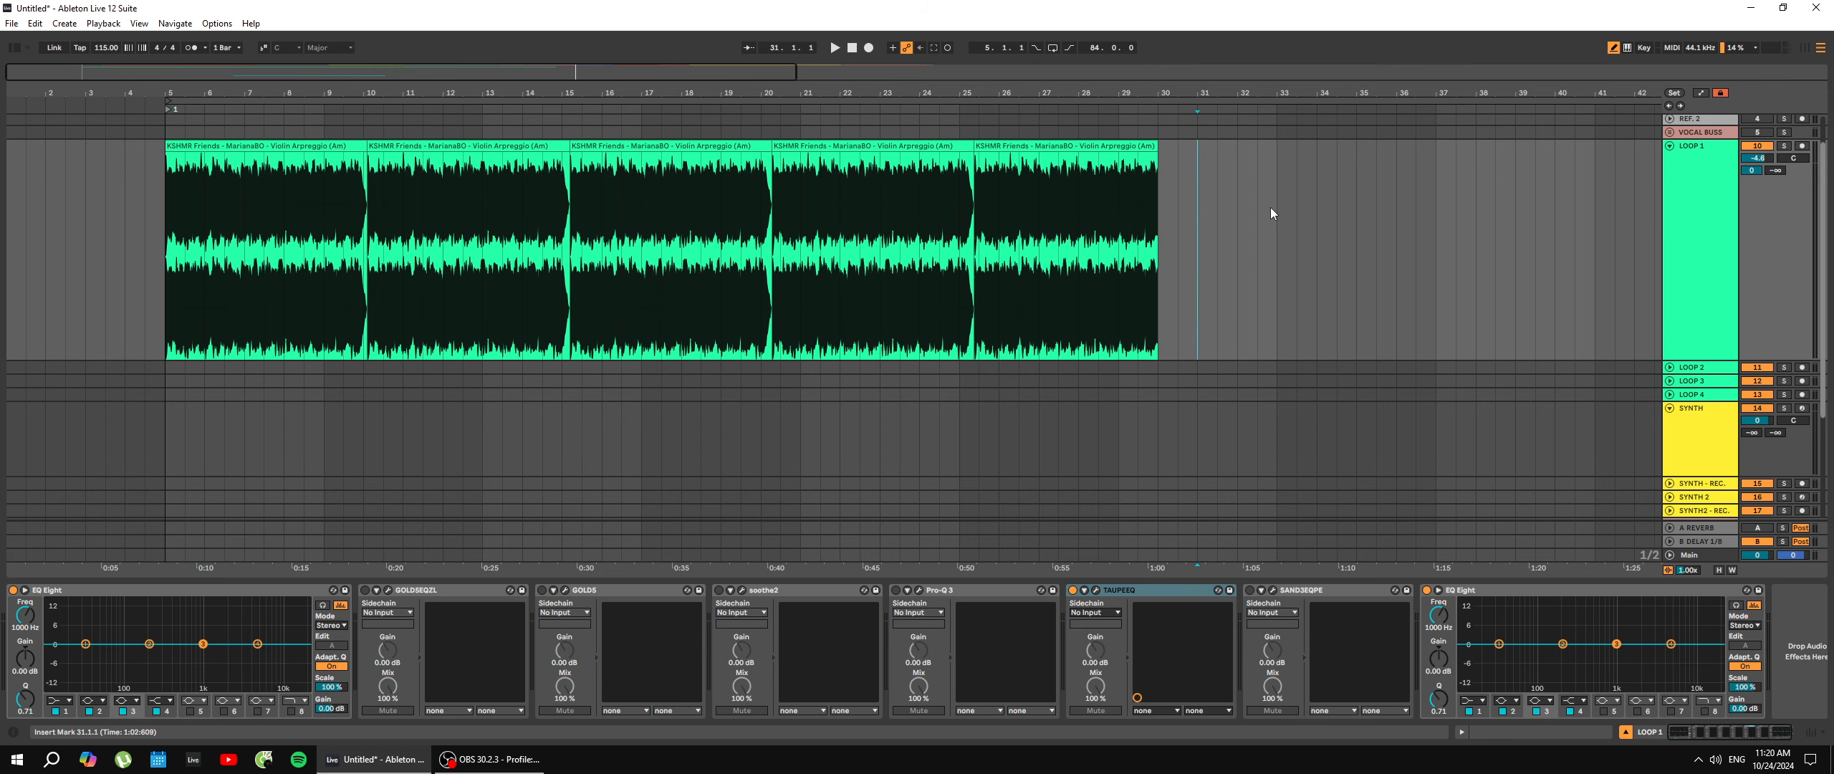
{"action": "left_click", "coordinate": [1719, 528]}
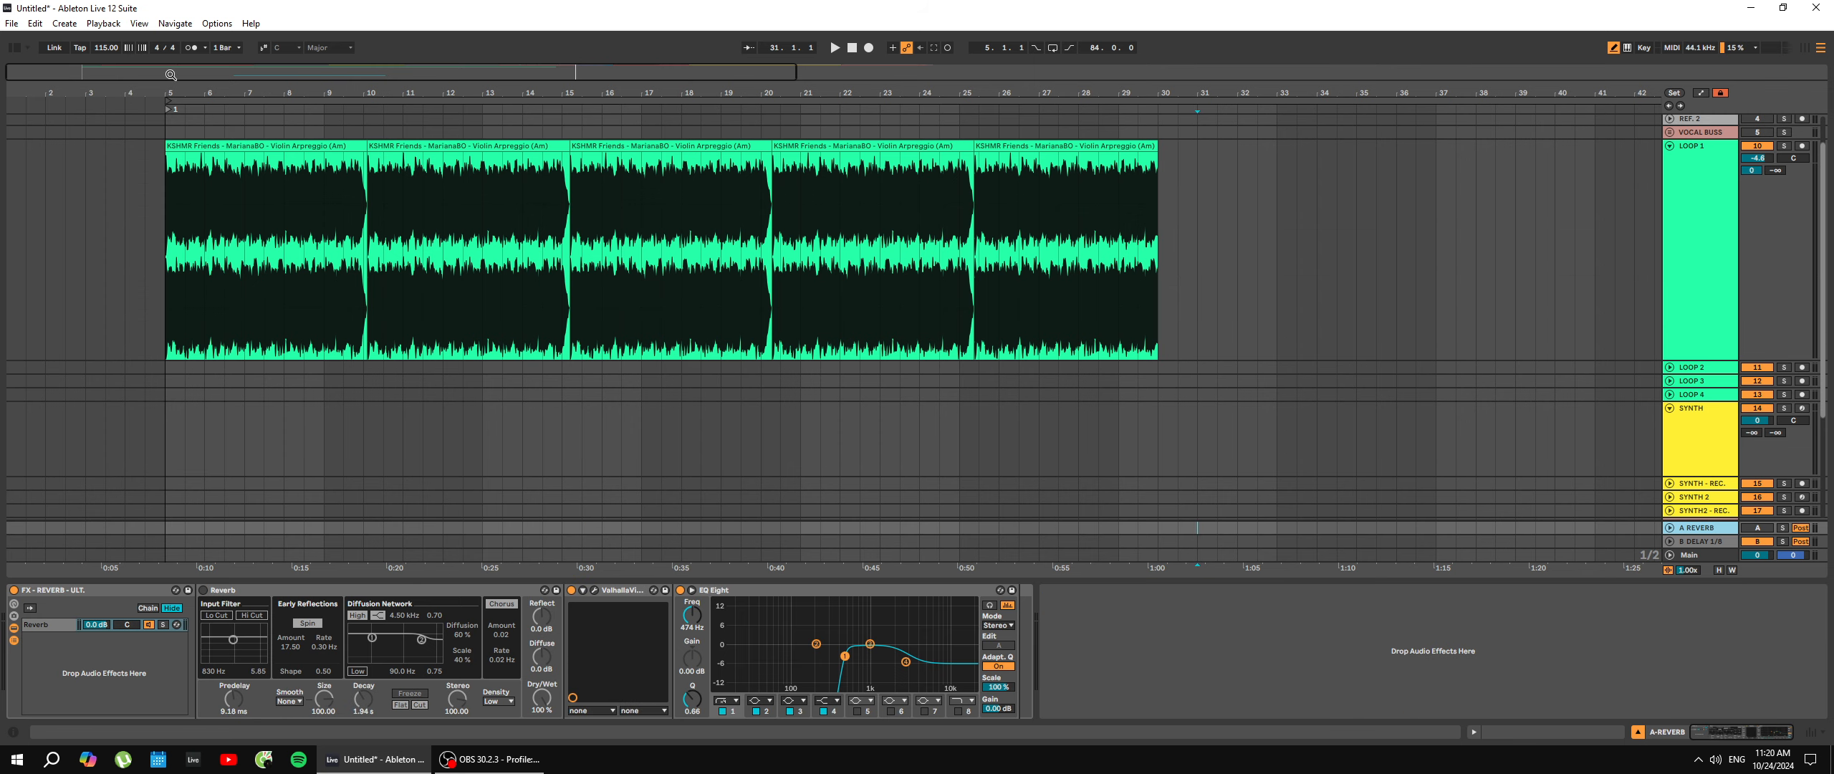
{"action": "left_click", "coordinate": [164, 272]}
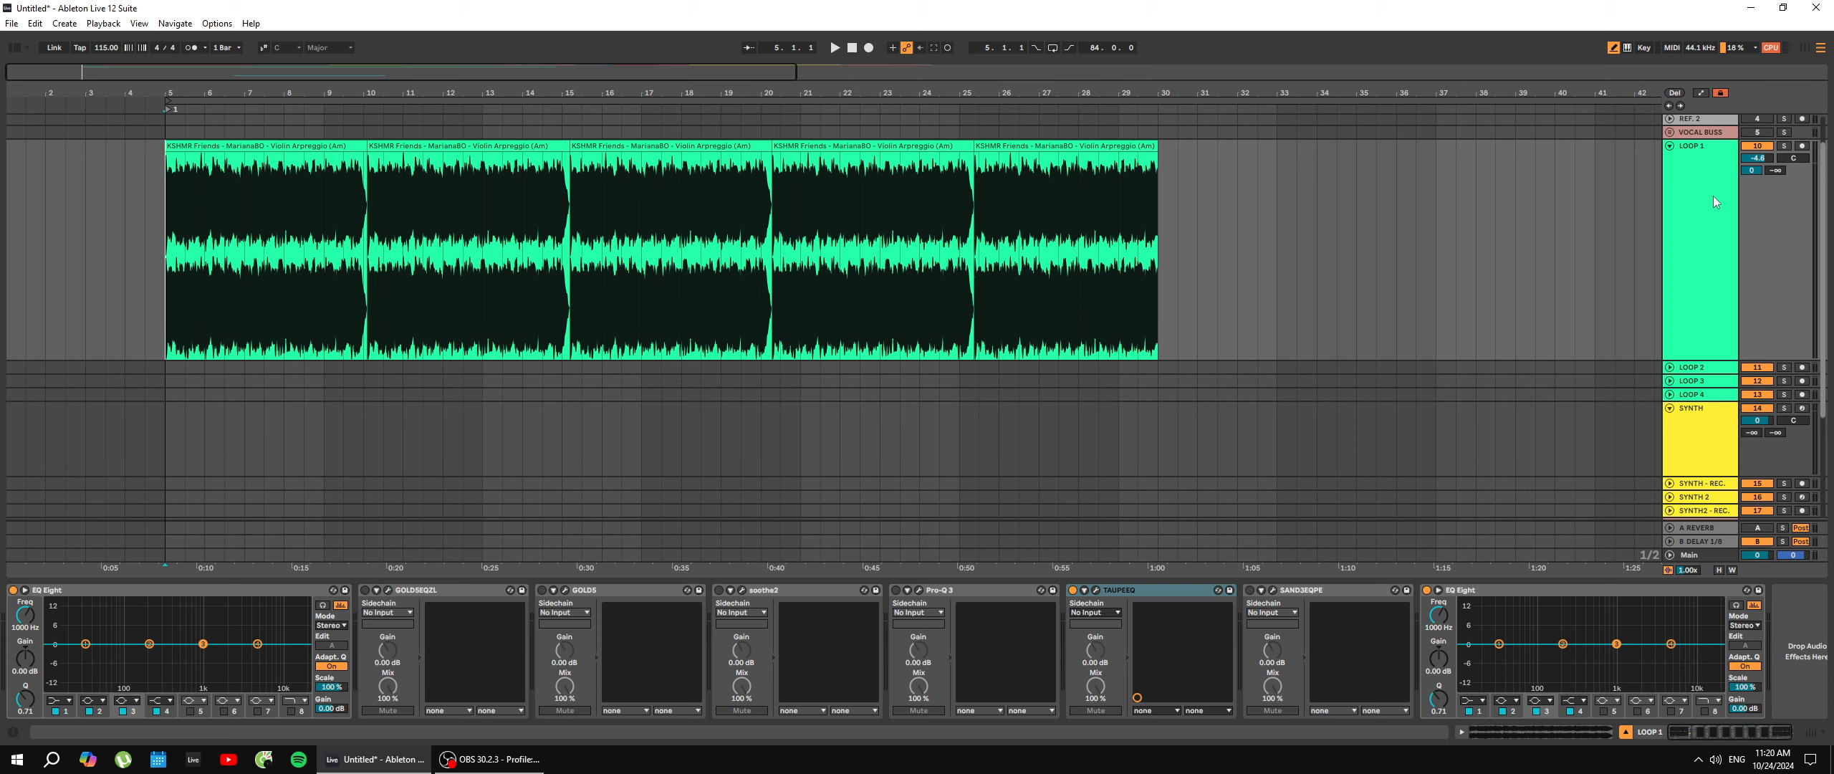
Check the A-REVERB return's devices against the LOOP 1 chain, and place the insert marker at 4.3.1 on LOOP 1.
{"action": "left_click", "coordinate": [1703, 531]}
{"action": "left_click", "coordinate": [1718, 302]}
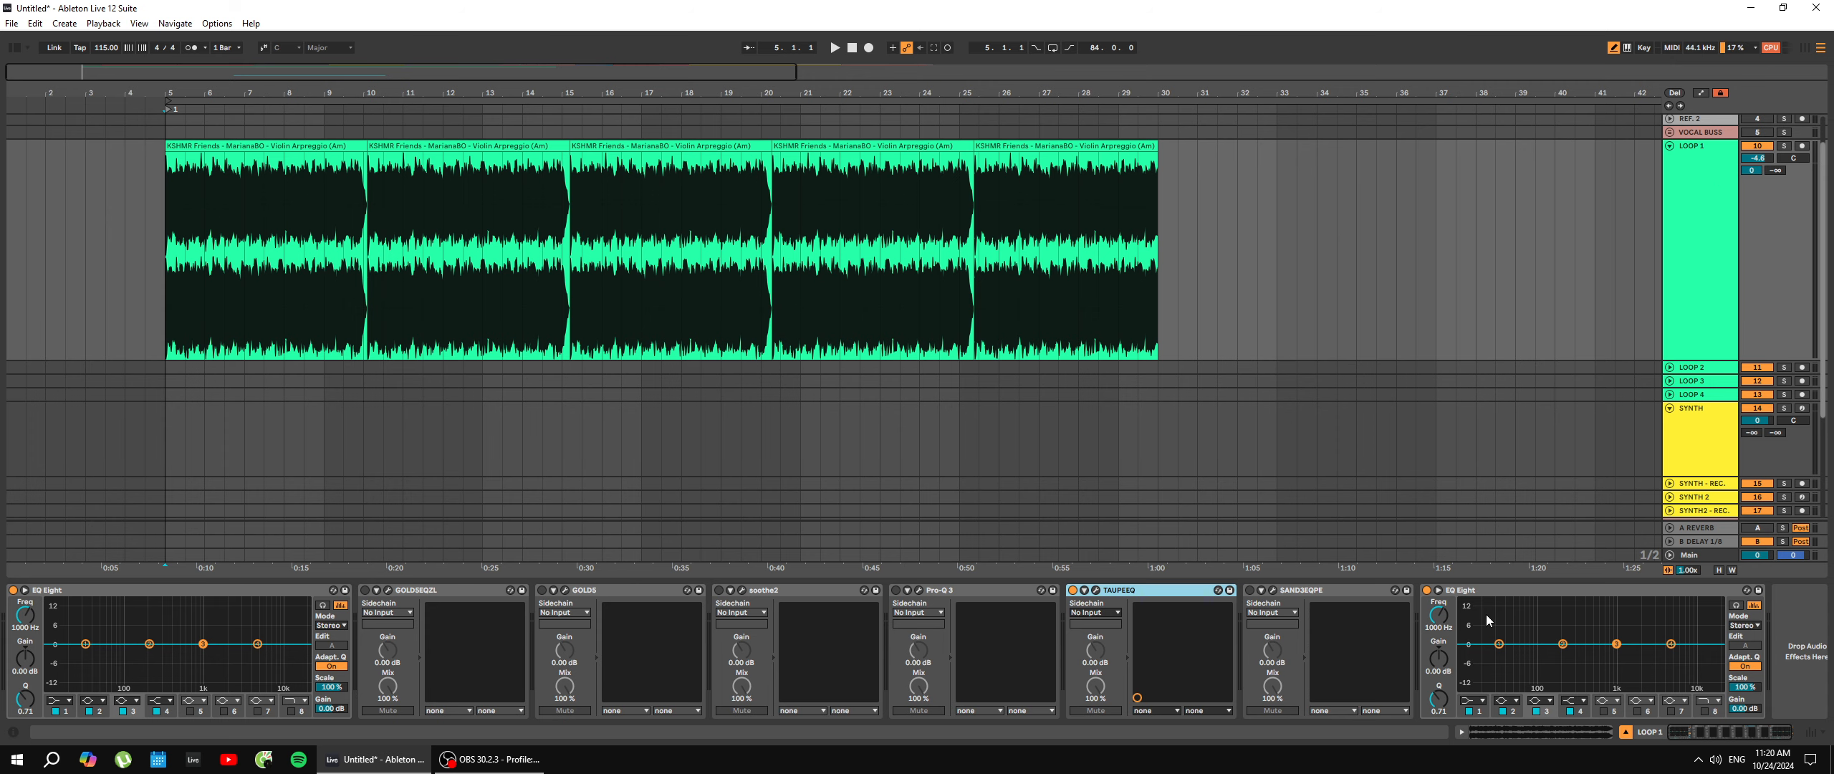
{"action": "left_click", "coordinate": [1715, 530]}
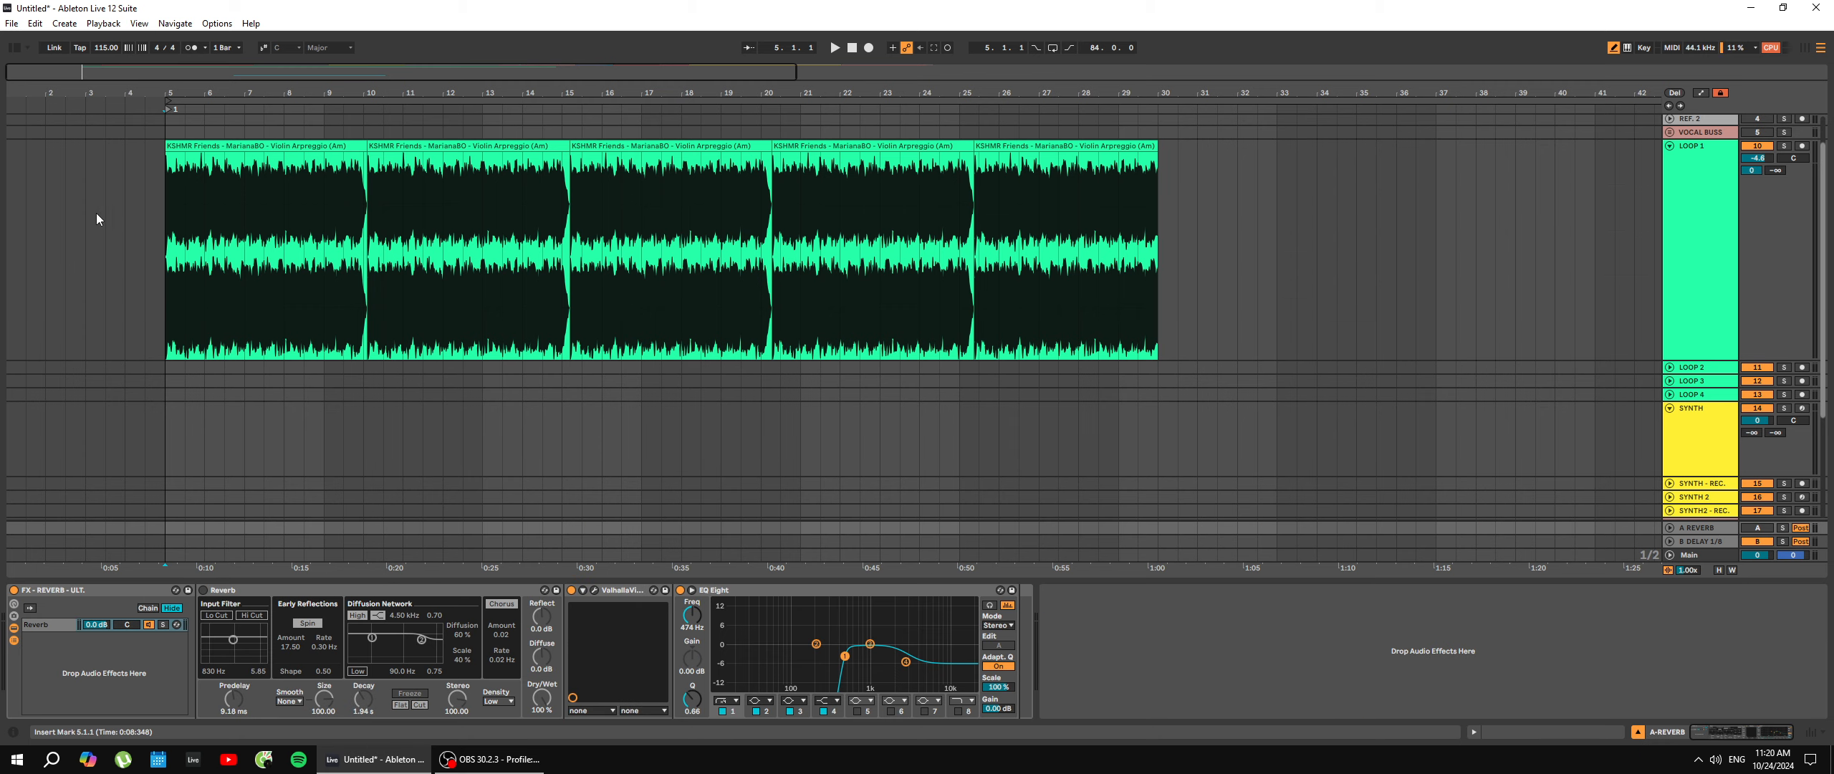
{"action": "left_click", "coordinate": [124, 270]}
{"action": "left_click", "coordinate": [145, 269]}
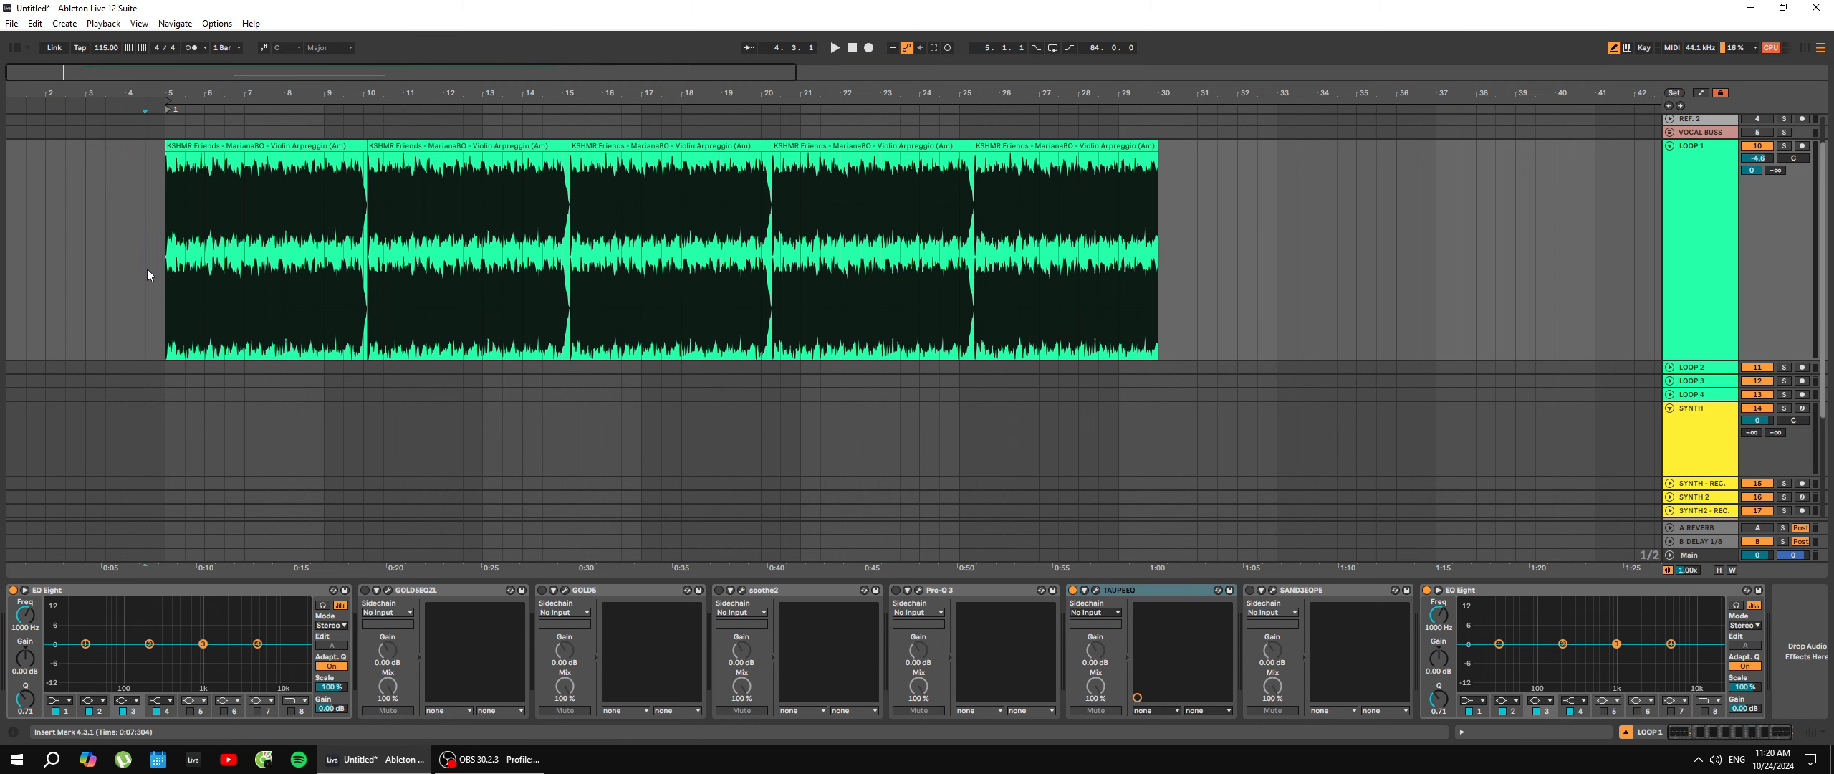
{"action": "left_click_drag", "start_coordinate": [148, 255], "coordinate": [1206, 287]}
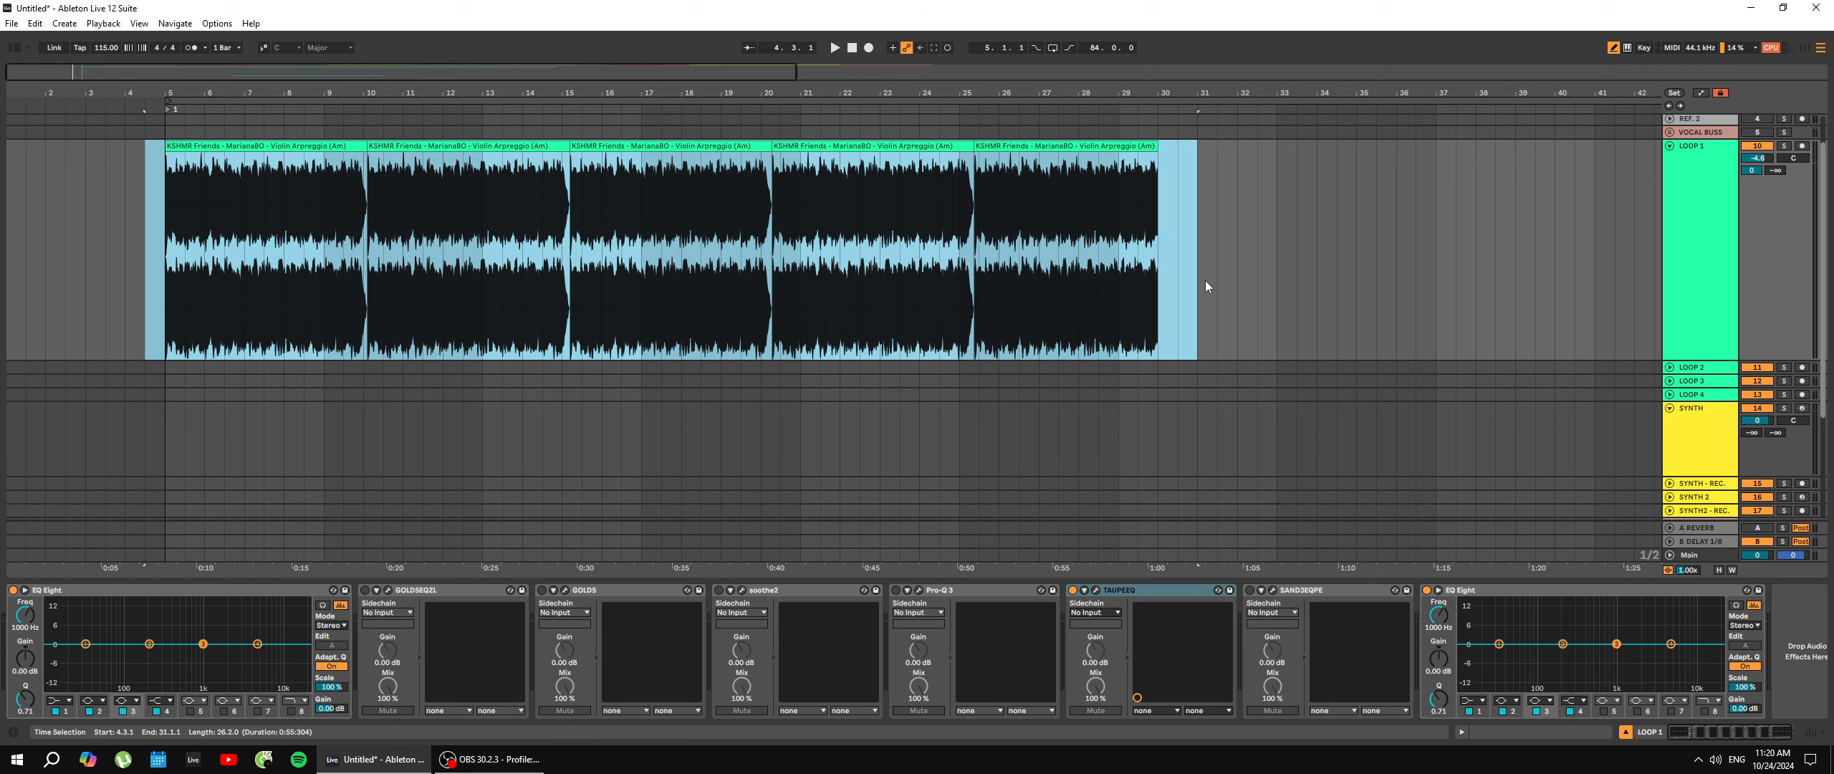
{"action": "left_click", "coordinate": [1257, 285]}
{"action": "left_click", "coordinate": [1277, 285]}
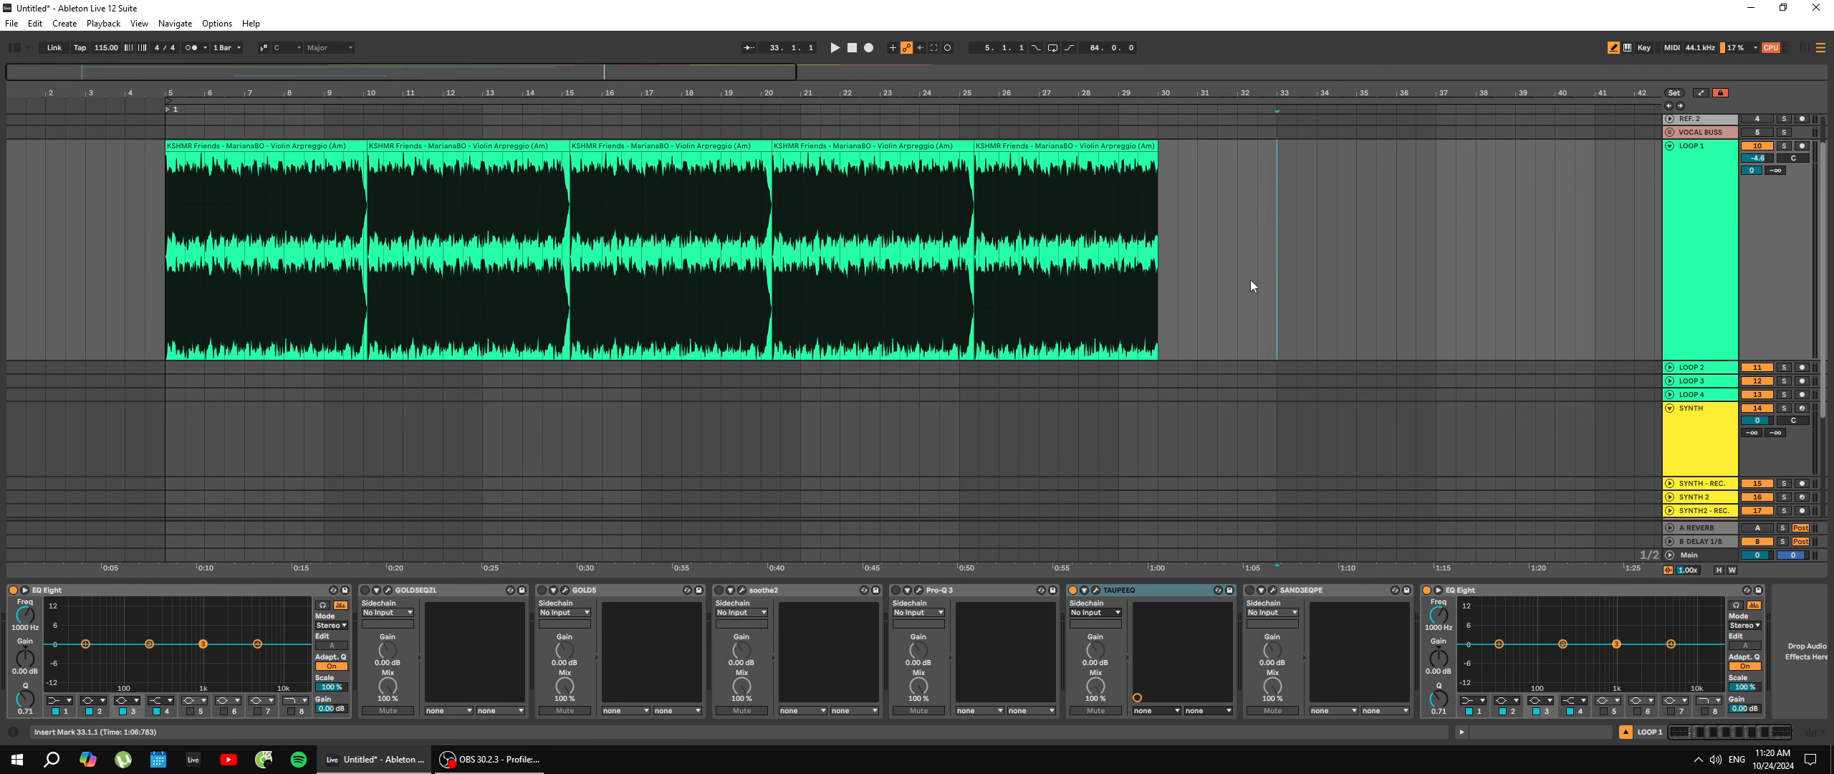
{"action": "left_click_drag", "start_coordinate": [1251, 285], "coordinate": [128, 304]}
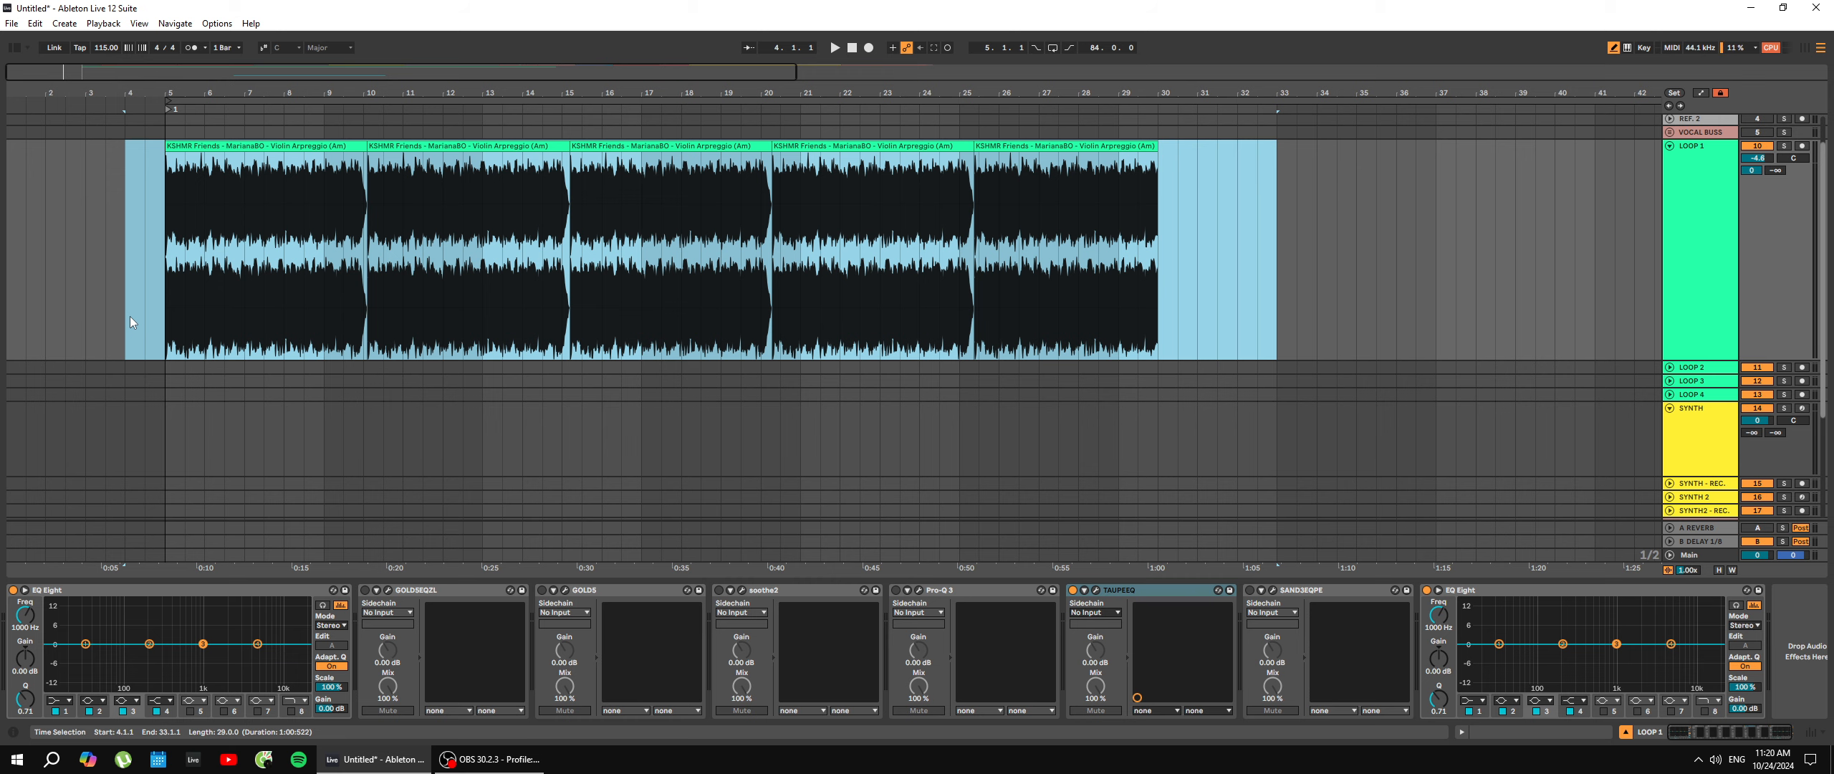
{"action": "left_click", "coordinate": [129, 316]}
{"action": "left_click", "coordinate": [145, 312]}
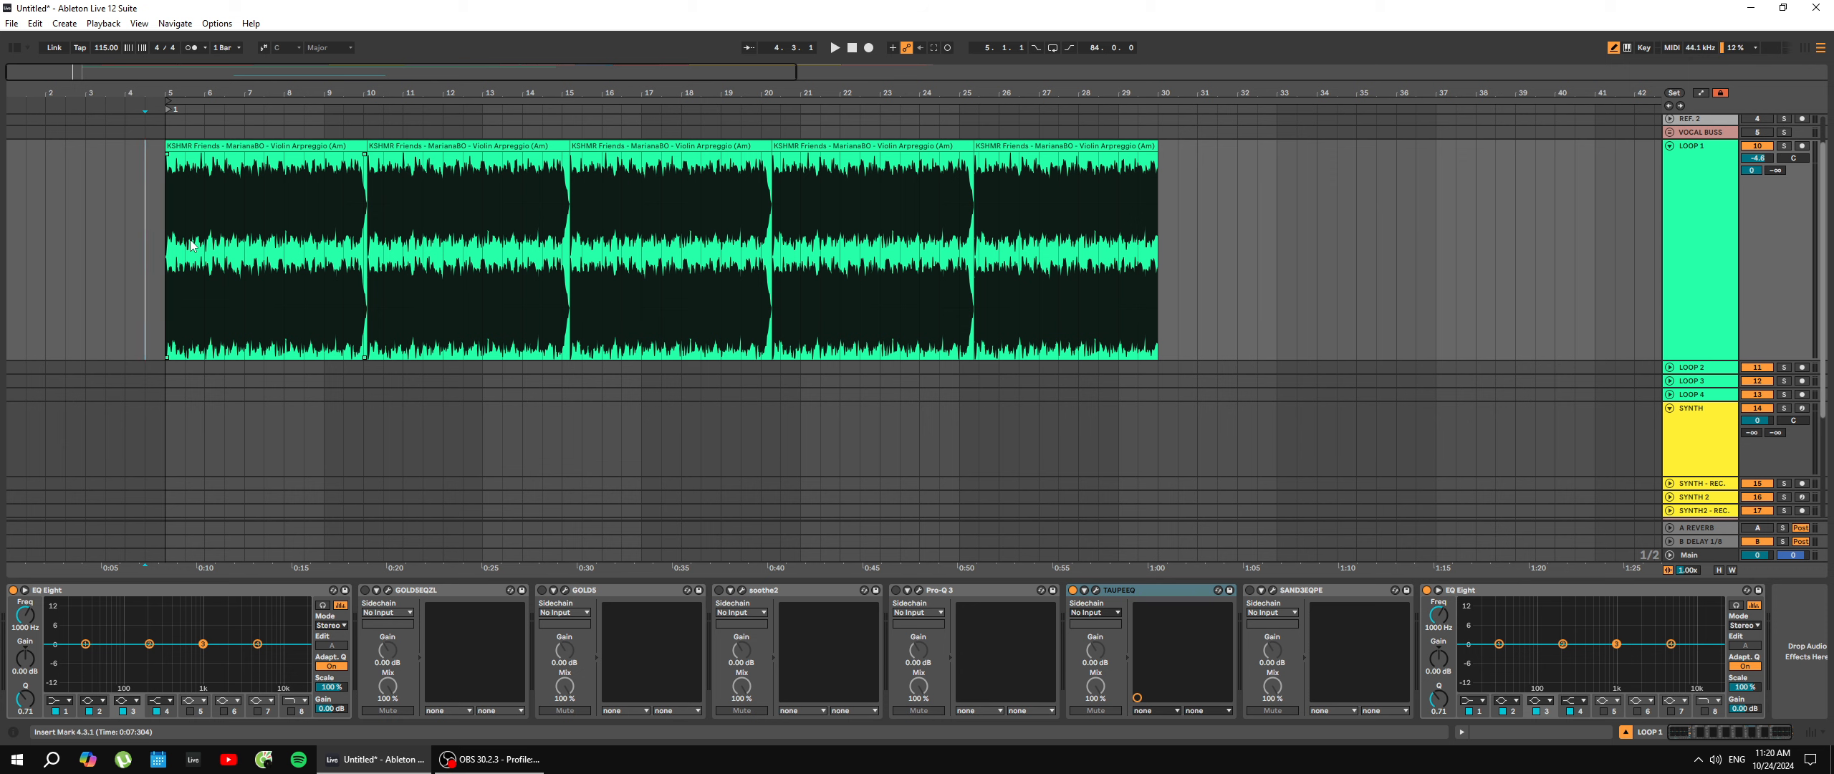
{"action": "left_click", "coordinate": [1396, 271]}
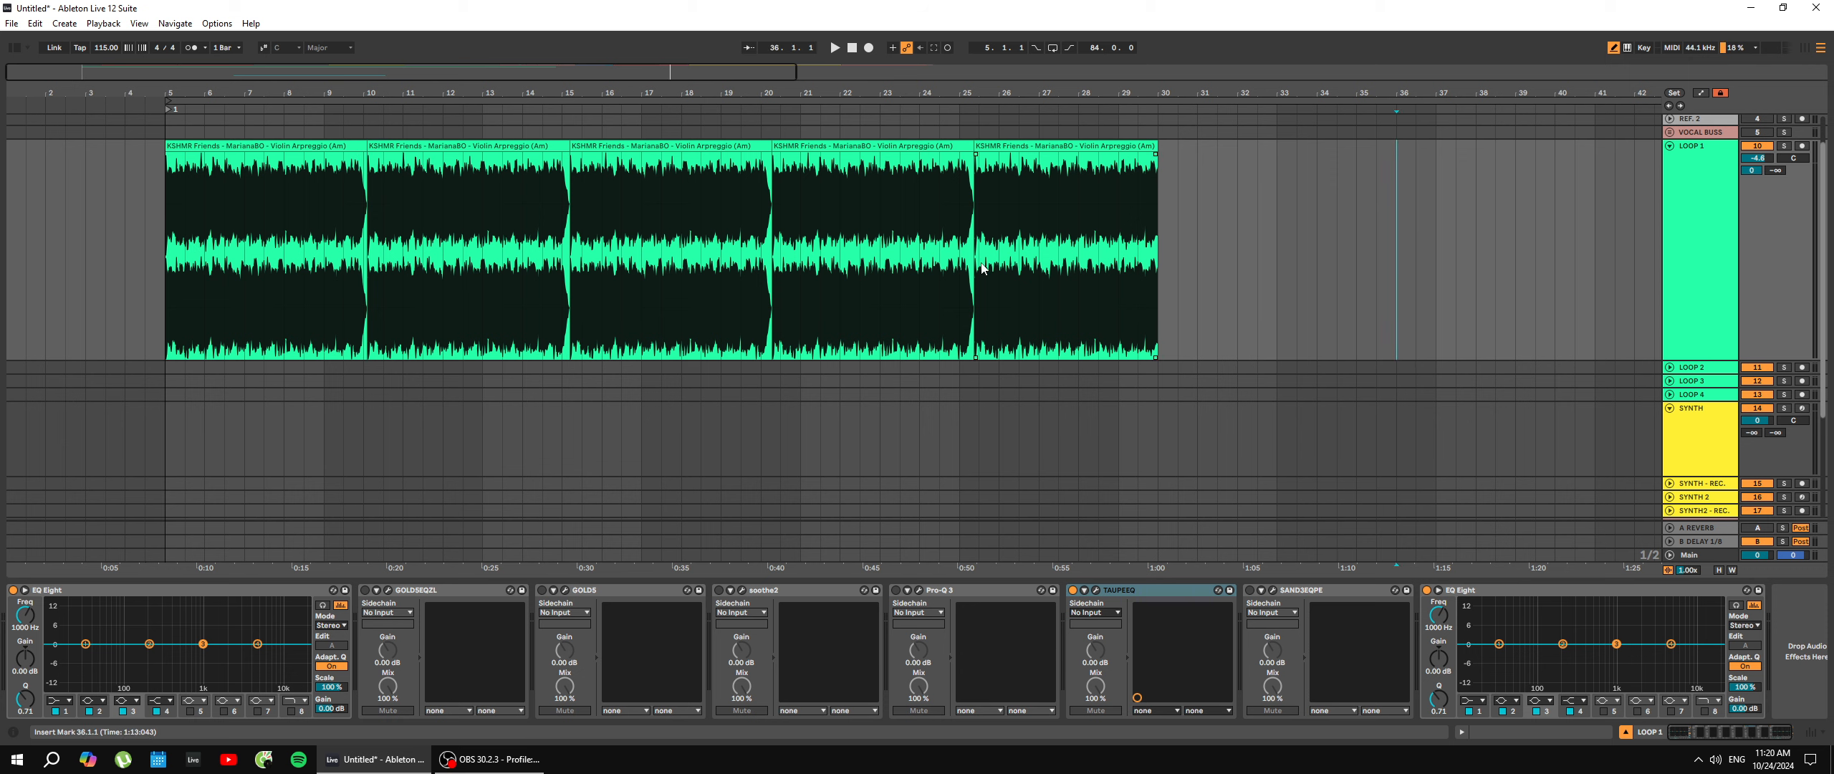
{"action": "left_click_drag", "start_coordinate": [1221, 260], "coordinate": [1161, 276]}
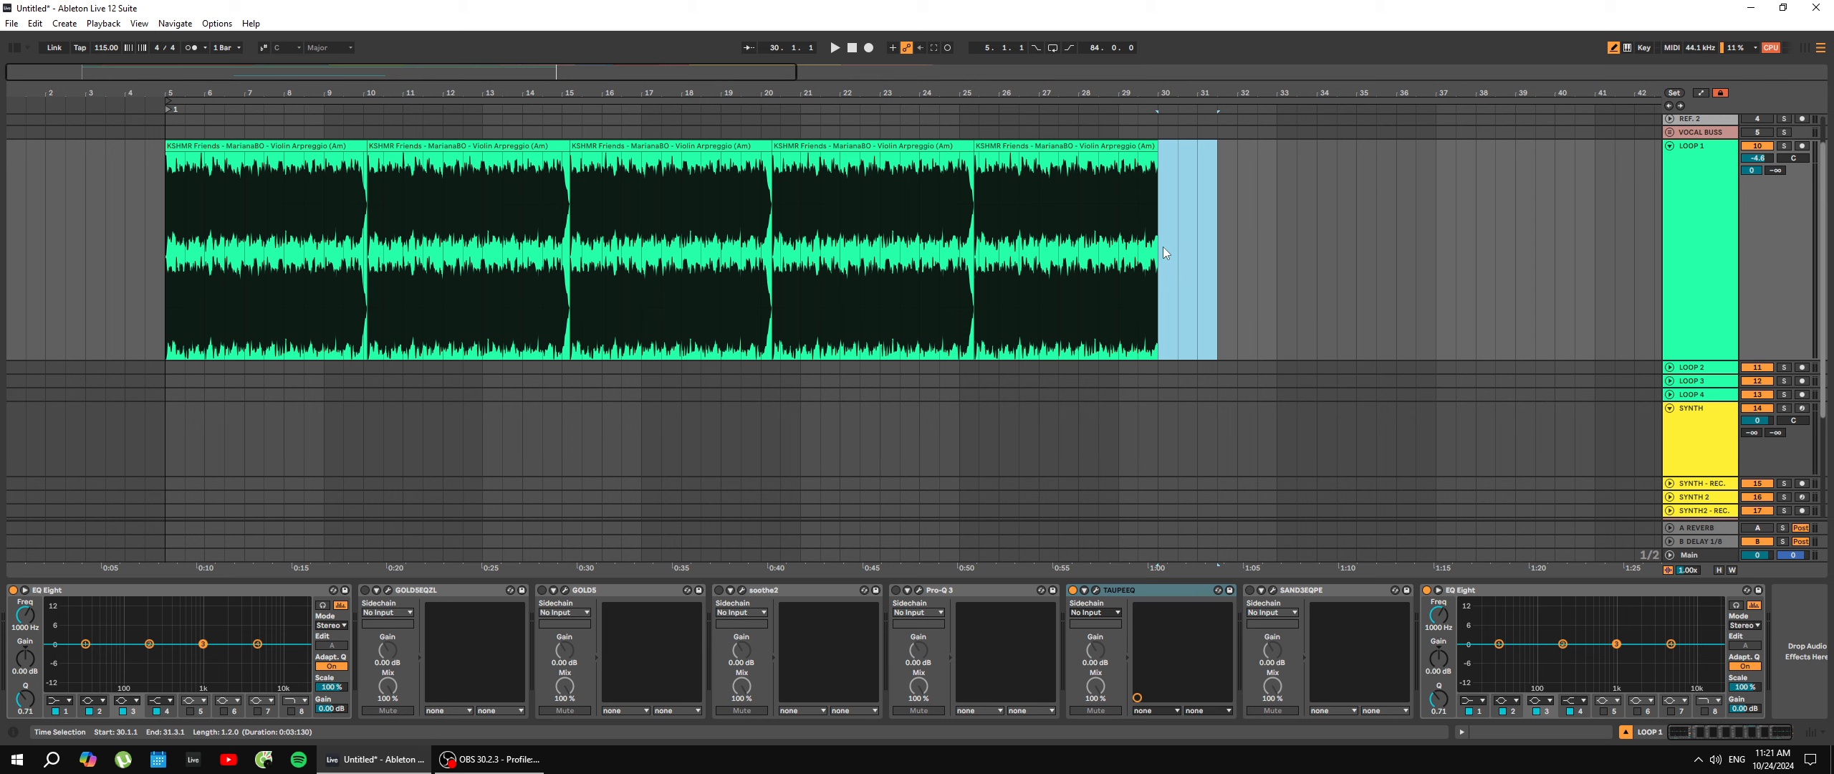
{"action": "left_click", "coordinate": [1254, 254]}
{"action": "left_click_drag", "start_coordinate": [1282, 254], "coordinate": [953, 272]}
{"action": "left_click", "coordinate": [1358, 198]}
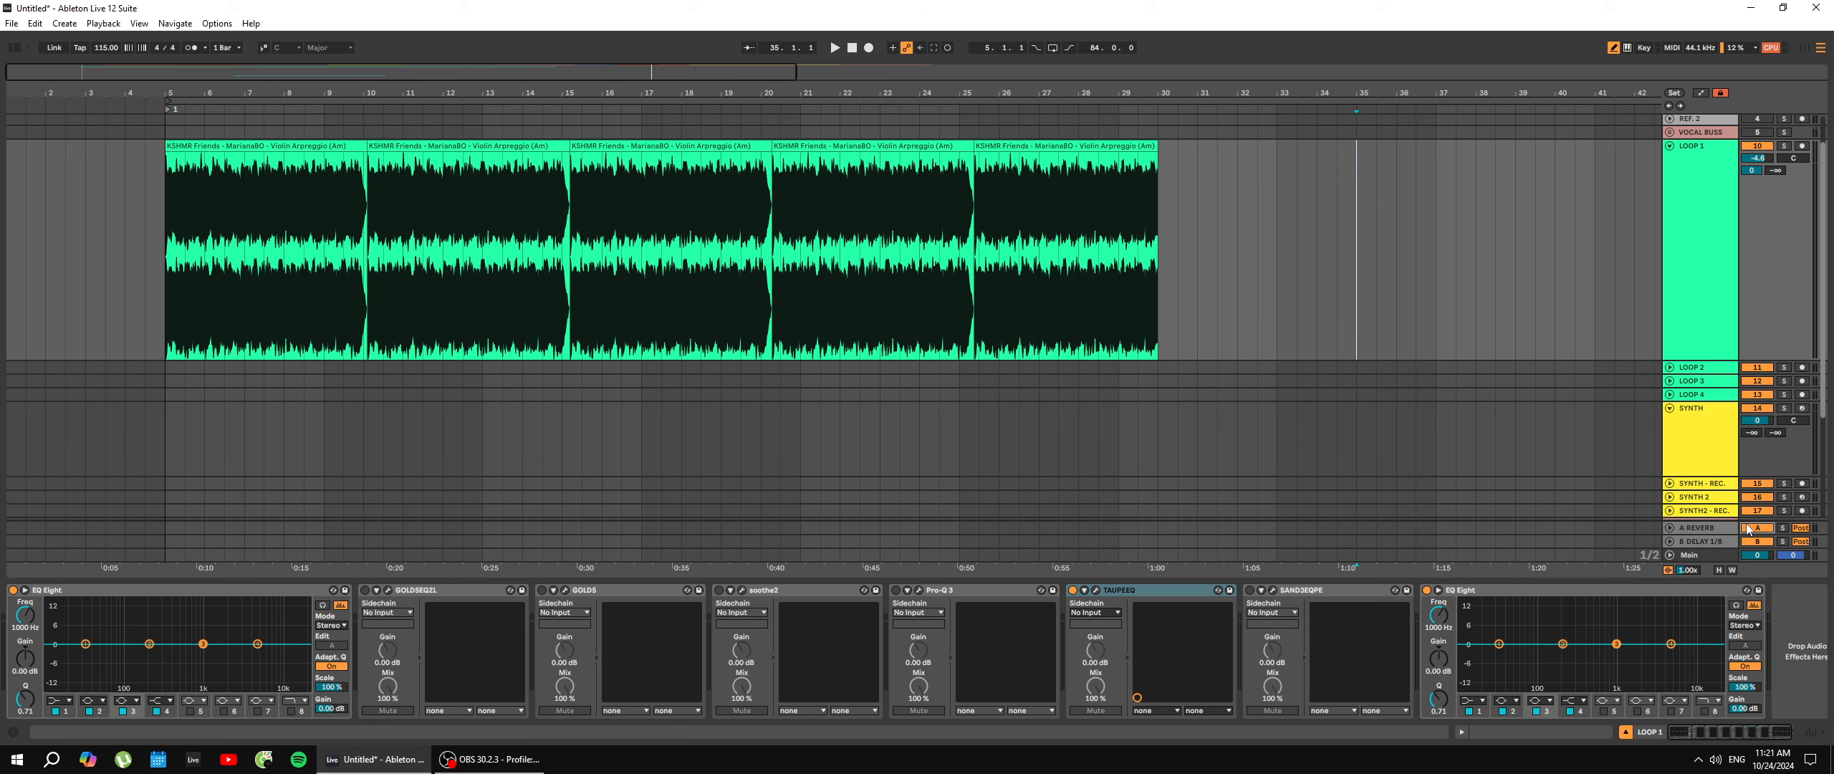
{"action": "left_click", "coordinate": [1218, 285]}
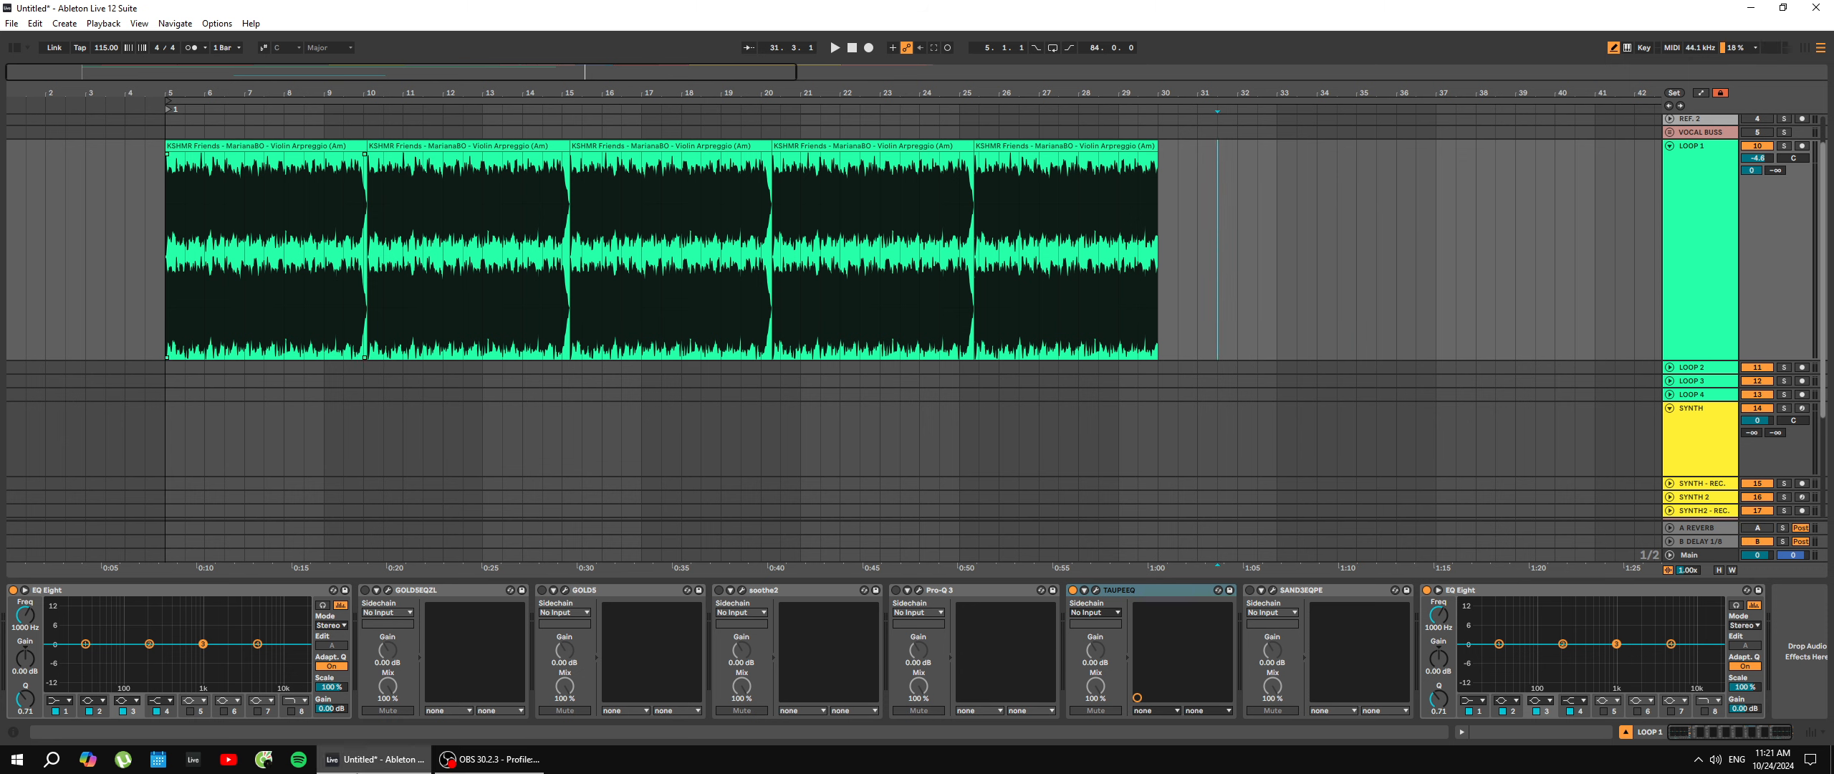
Deactivate TAUPEEQ in the LOOP 1 device chain and turn the A-REVERB return track on.
{"action": "left_click", "coordinate": [164, 236]}
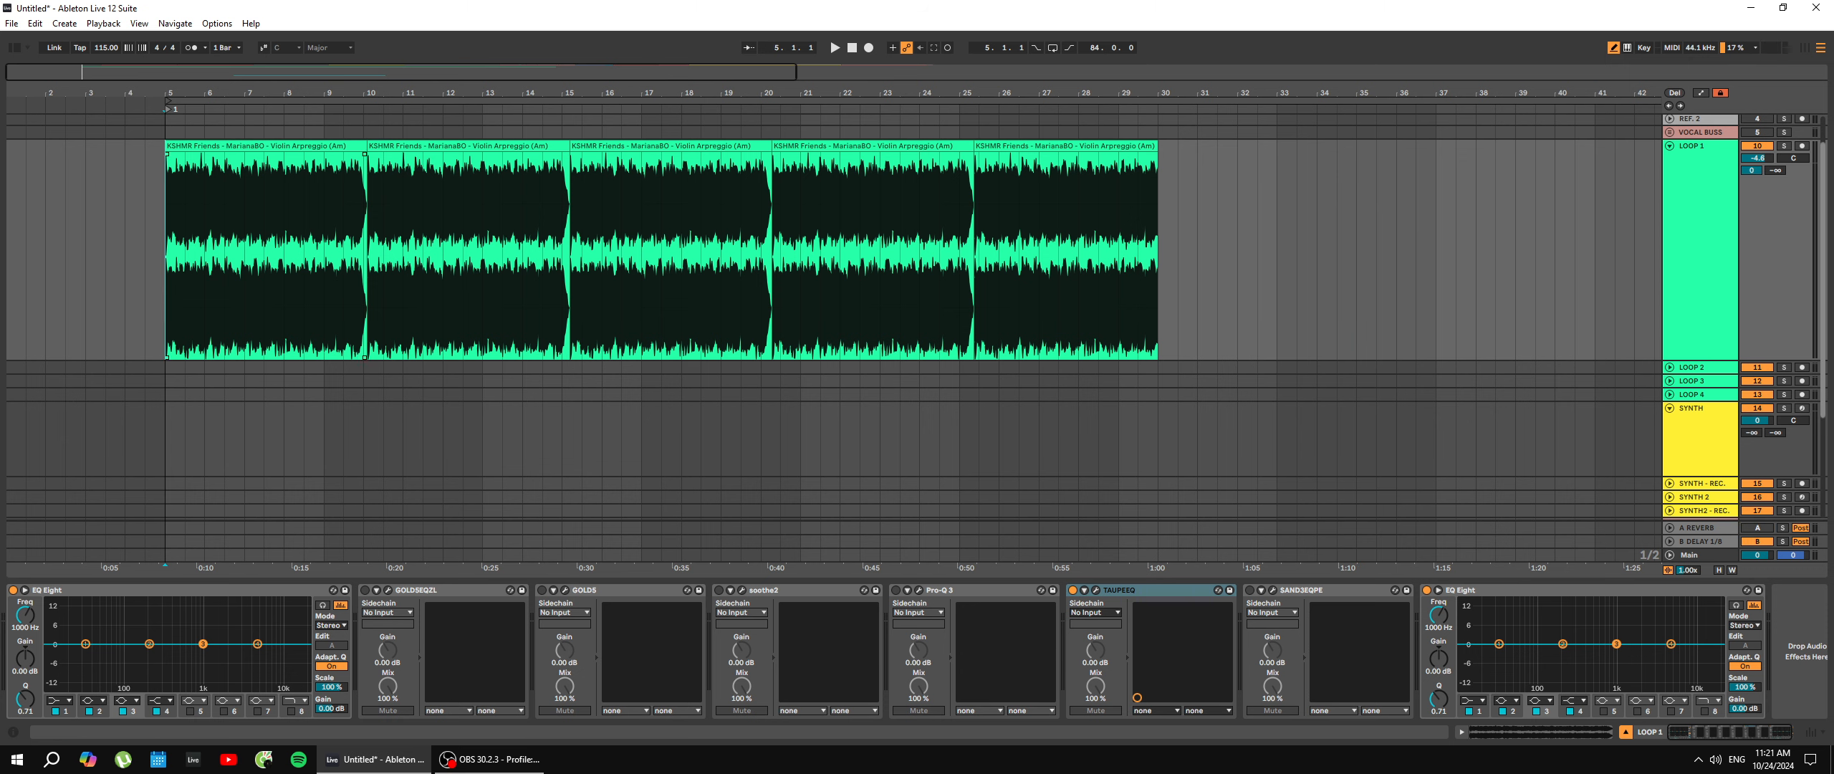
{"action": "left_click", "coordinate": [1162, 591]}
{"action": "key", "text": "0"}
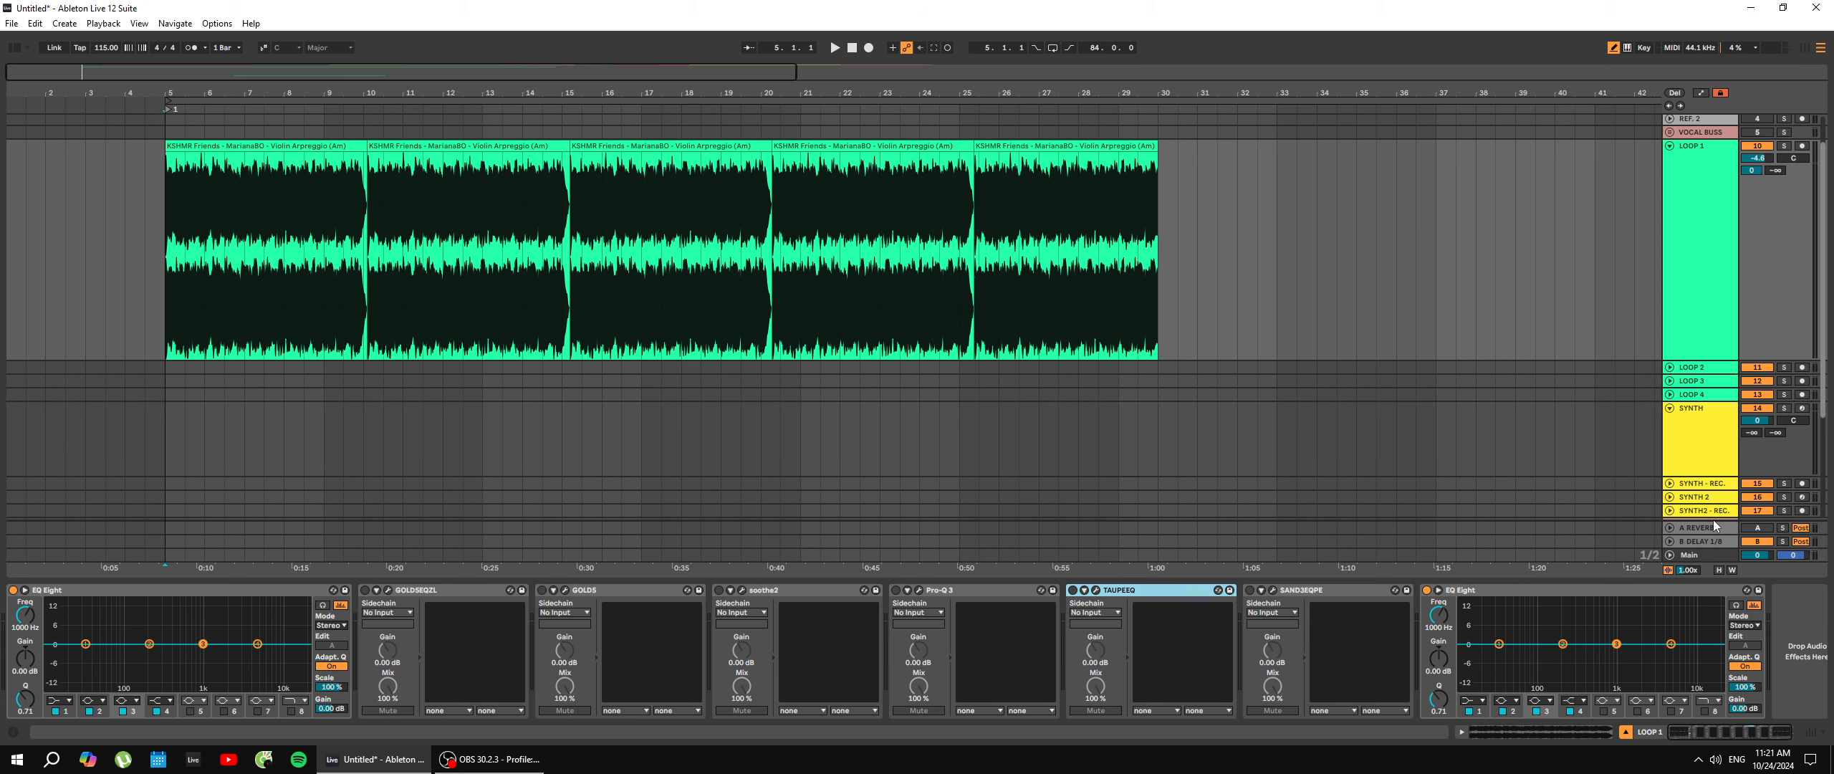
{"action": "left_click", "coordinate": [1769, 529]}
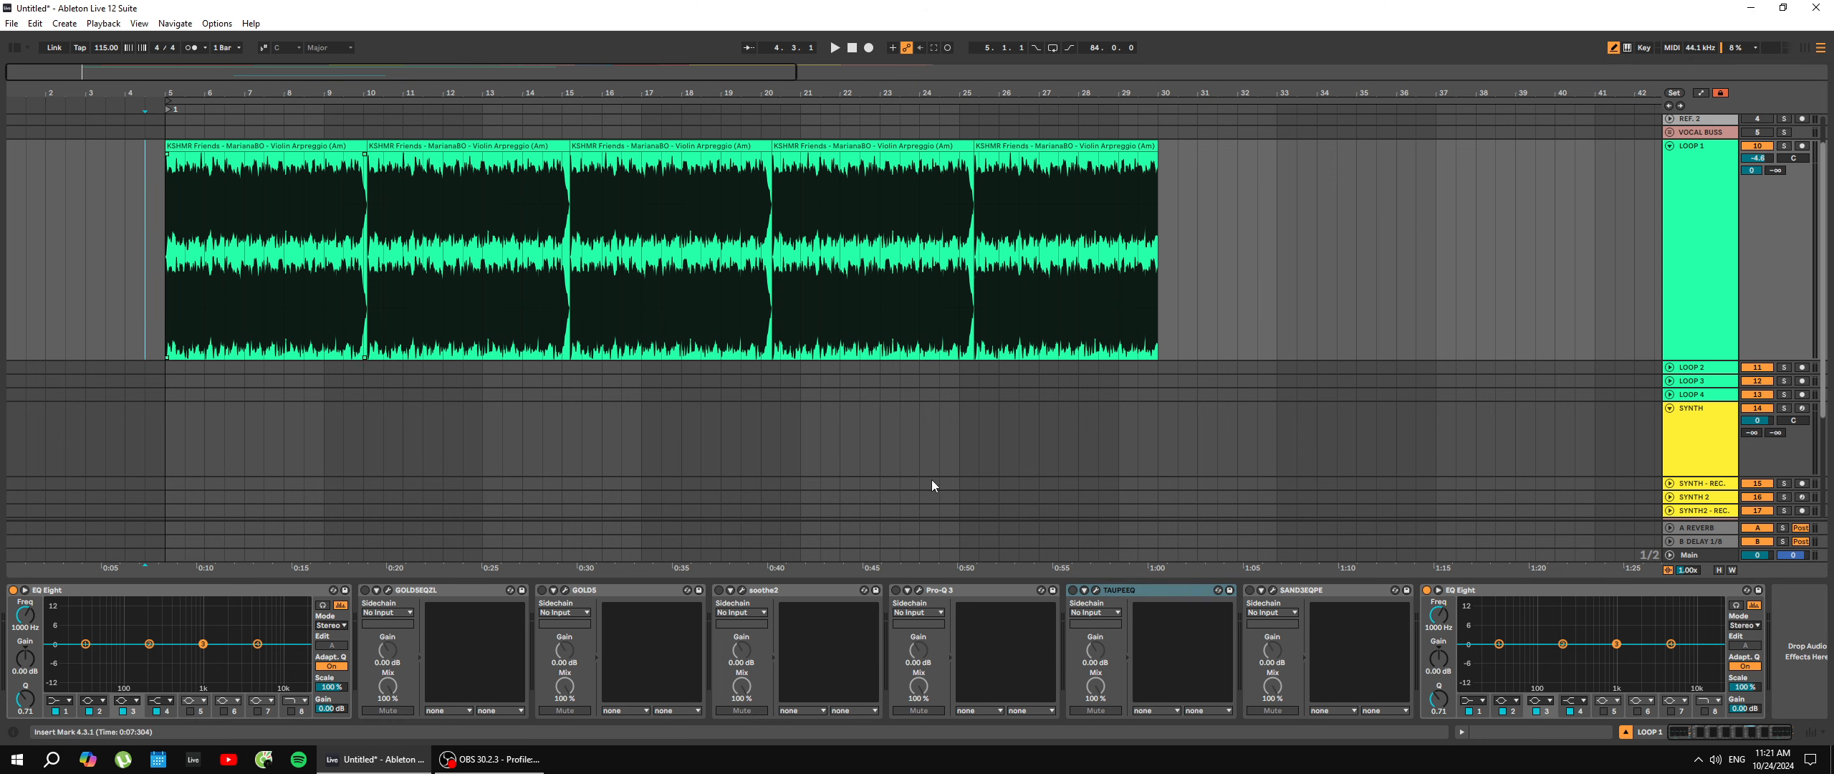
Play LOOP 1 from 4.3.1, toggle TAUPEEQ to compare the violin sound with and without it, and stop playback.
{"action": "key", "text": "Left"}
{"action": "left_click", "coordinate": [1163, 583]}
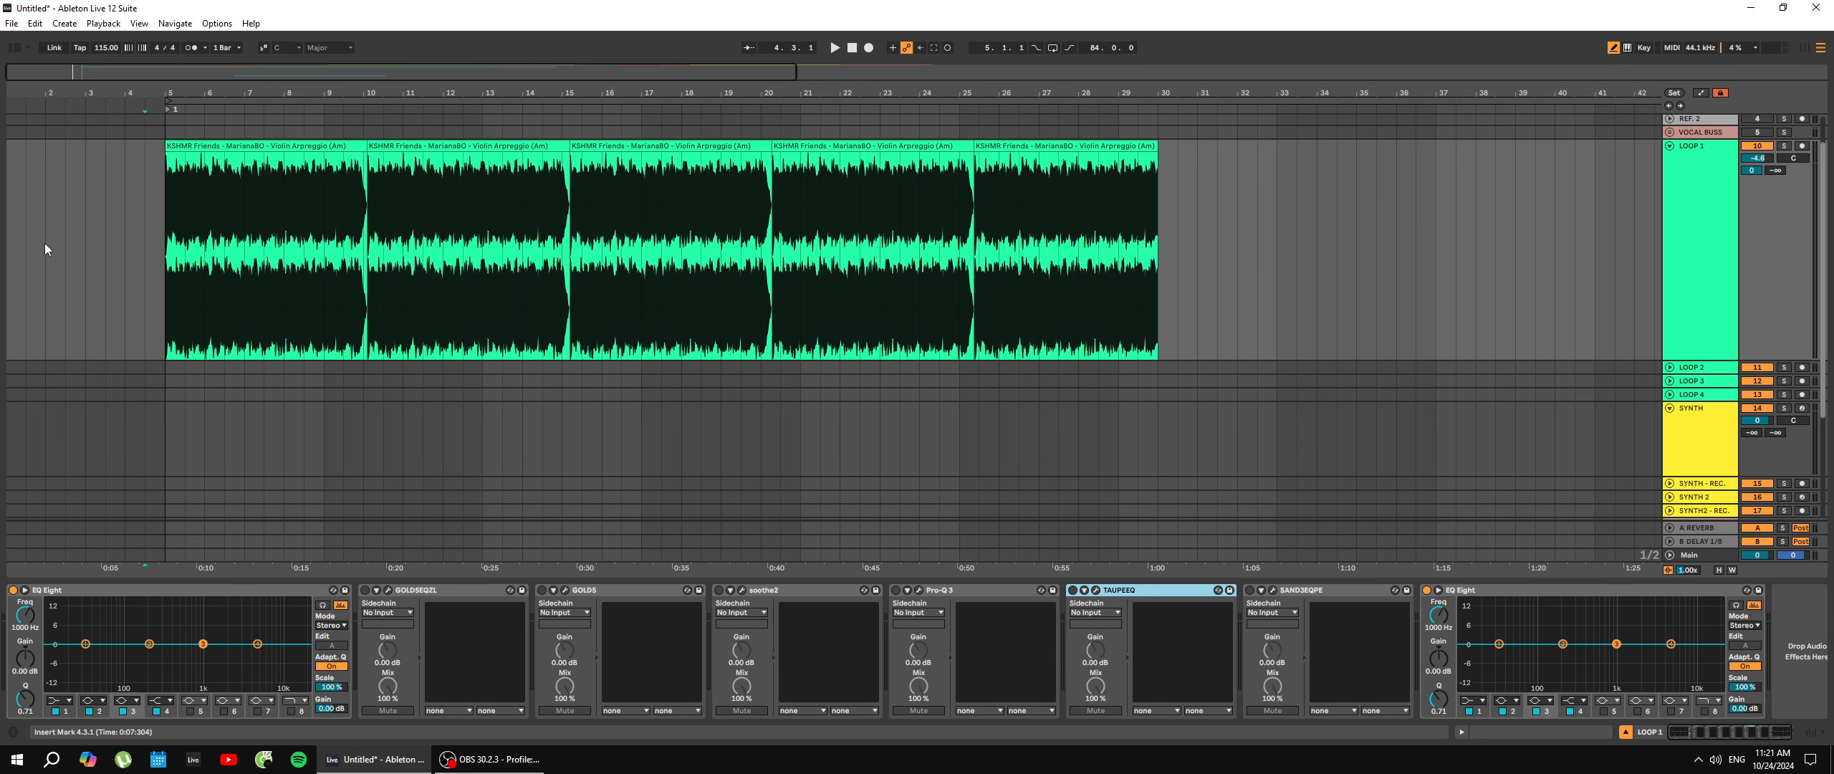
{"action": "left_click", "coordinate": [138, 259]}
{"action": "scroll", "coordinate": [213, 292], "scroll_direction": "up", "scroll_amount": 1}
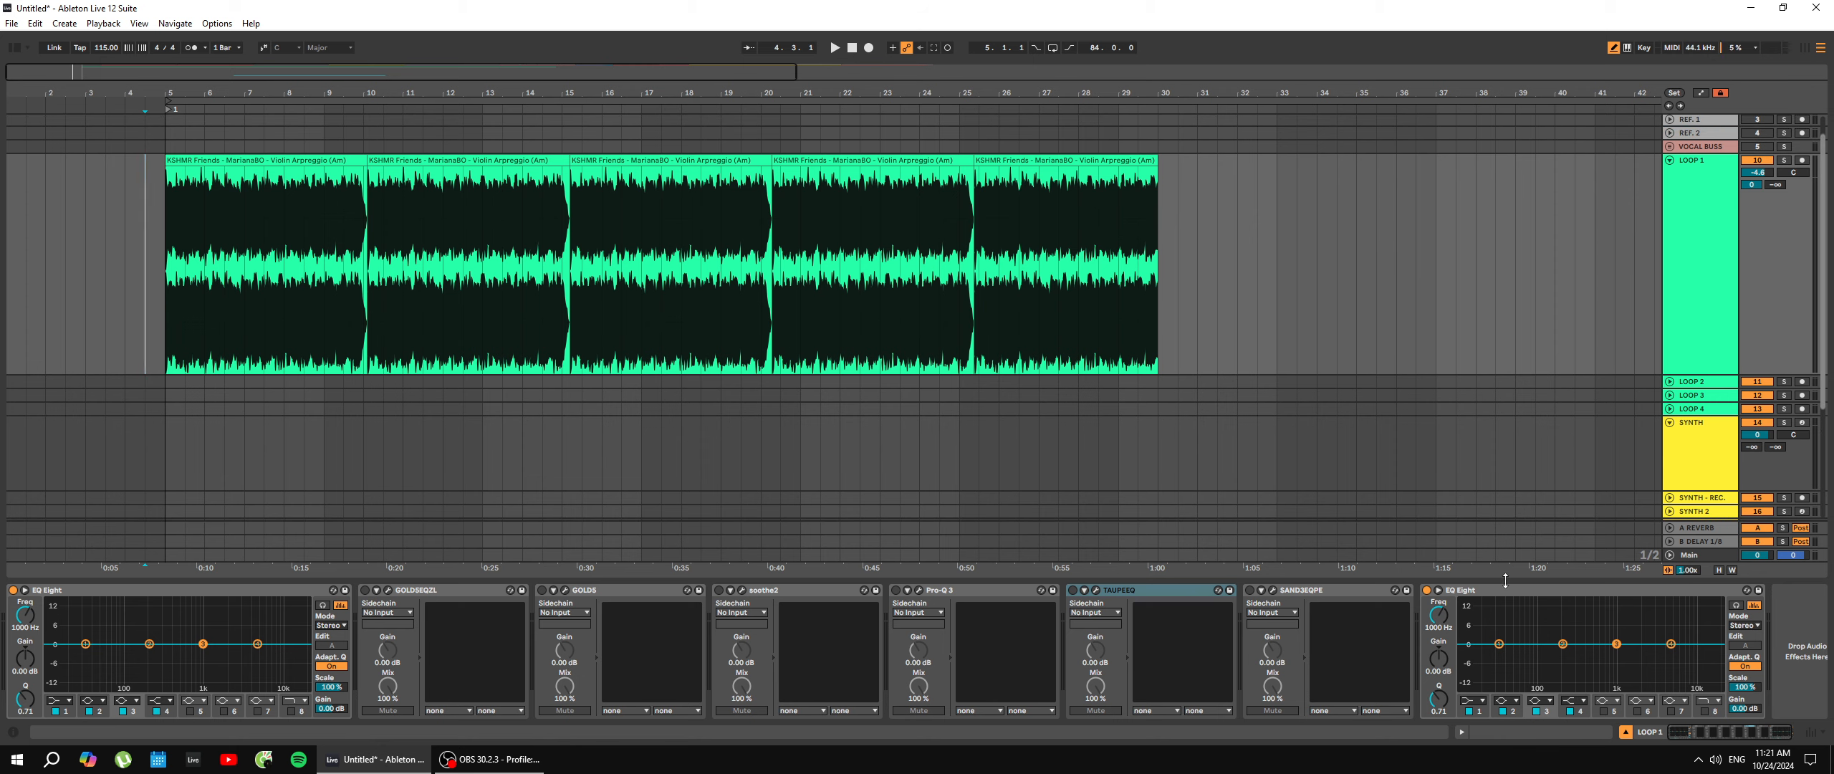
{"action": "key", "text": "space"}
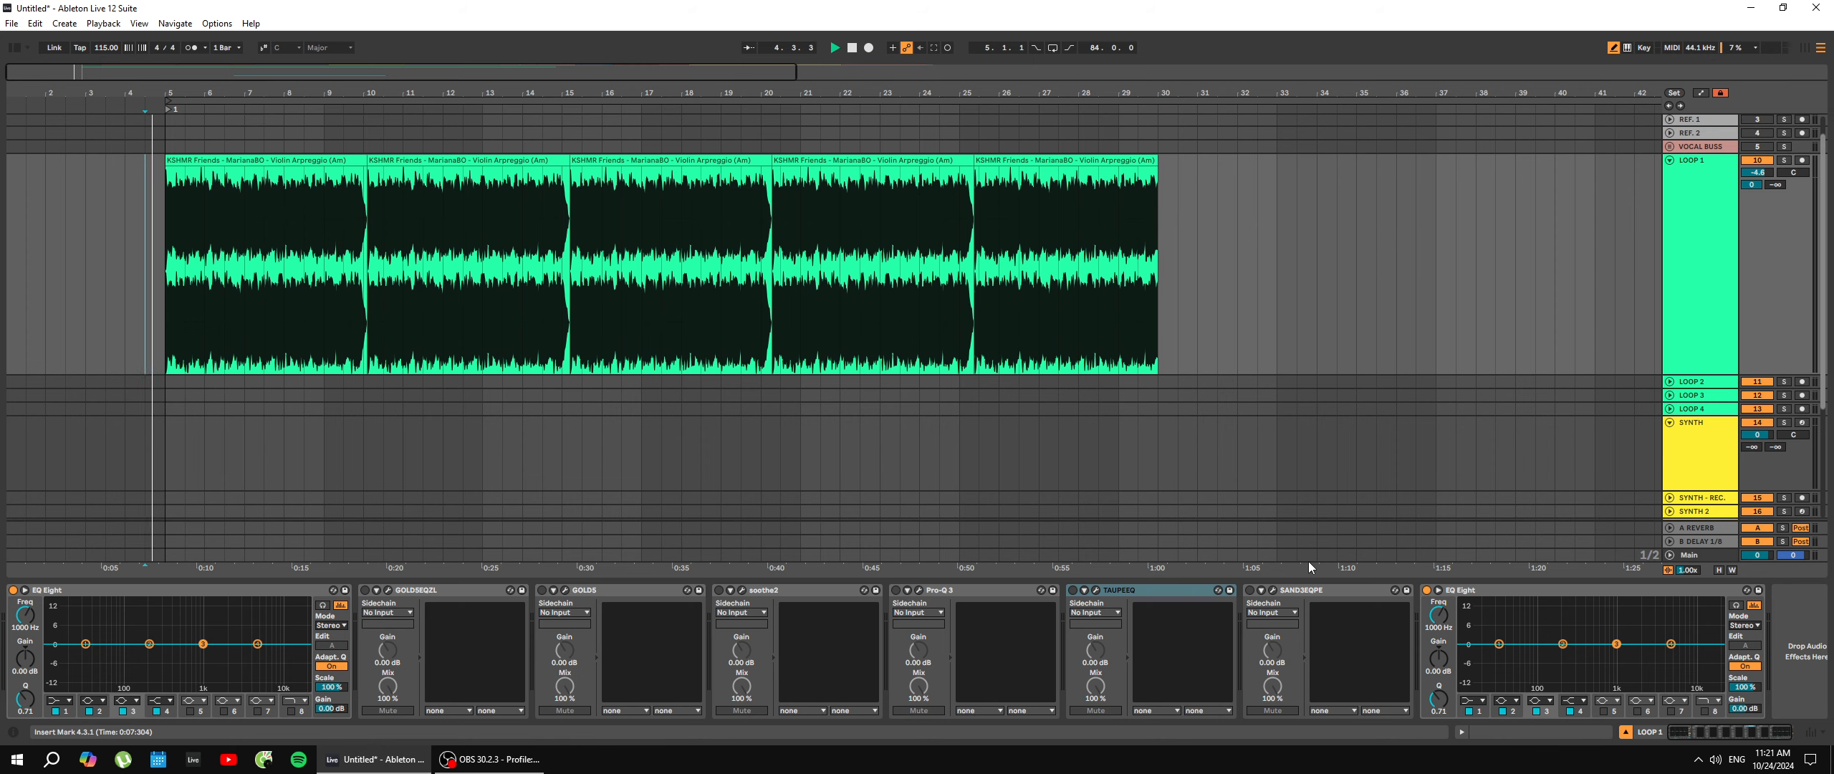
{"action": "left_click", "coordinate": [1150, 592]}
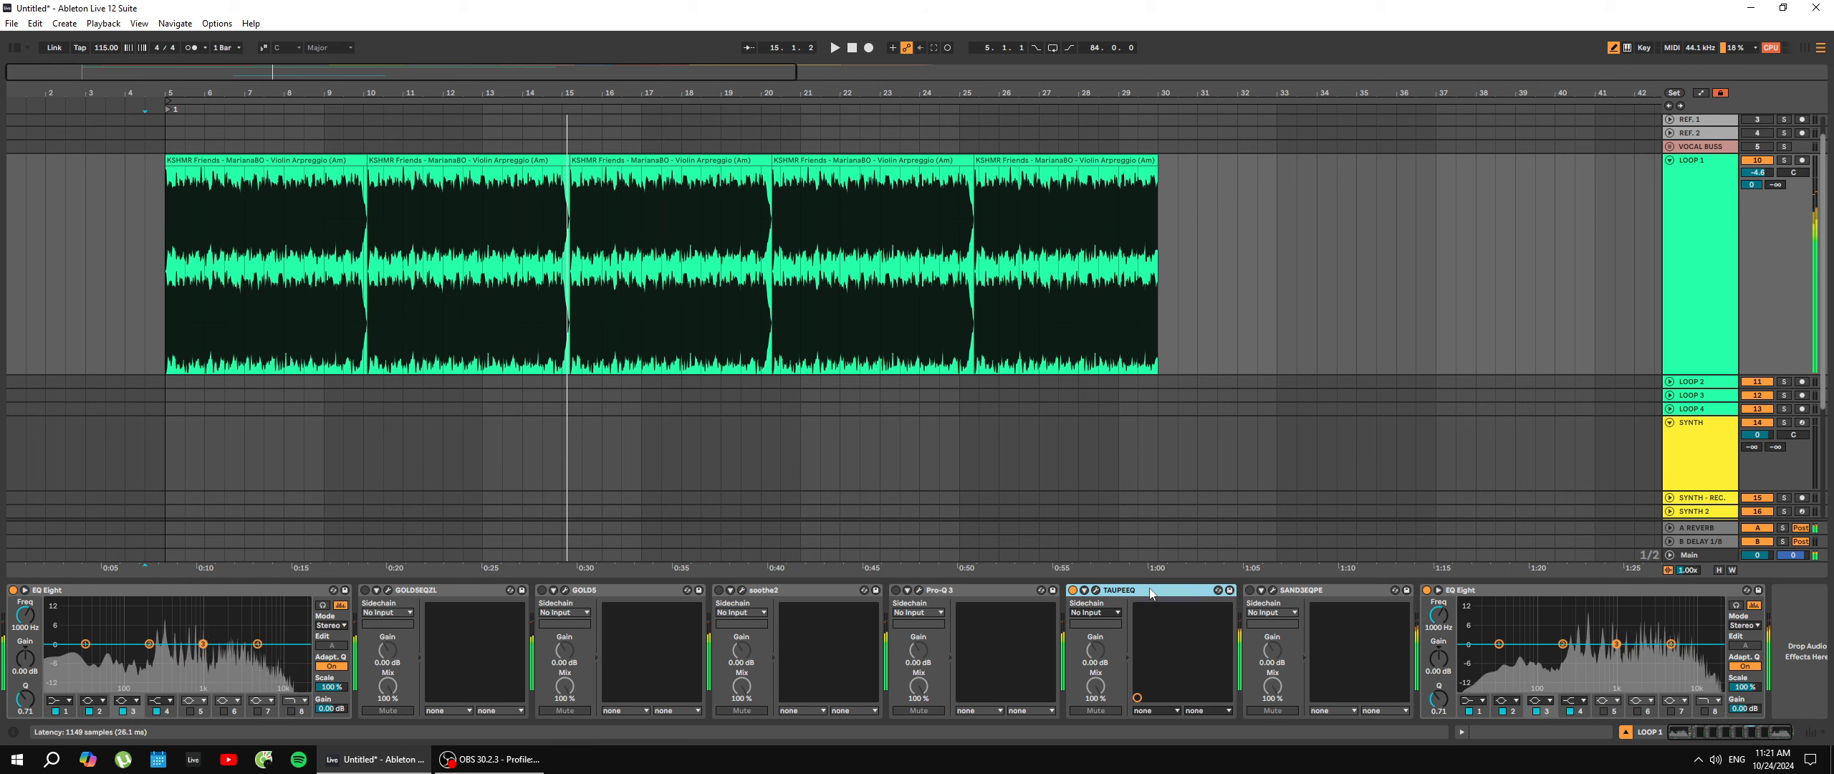
{"action": "key", "text": "space"}
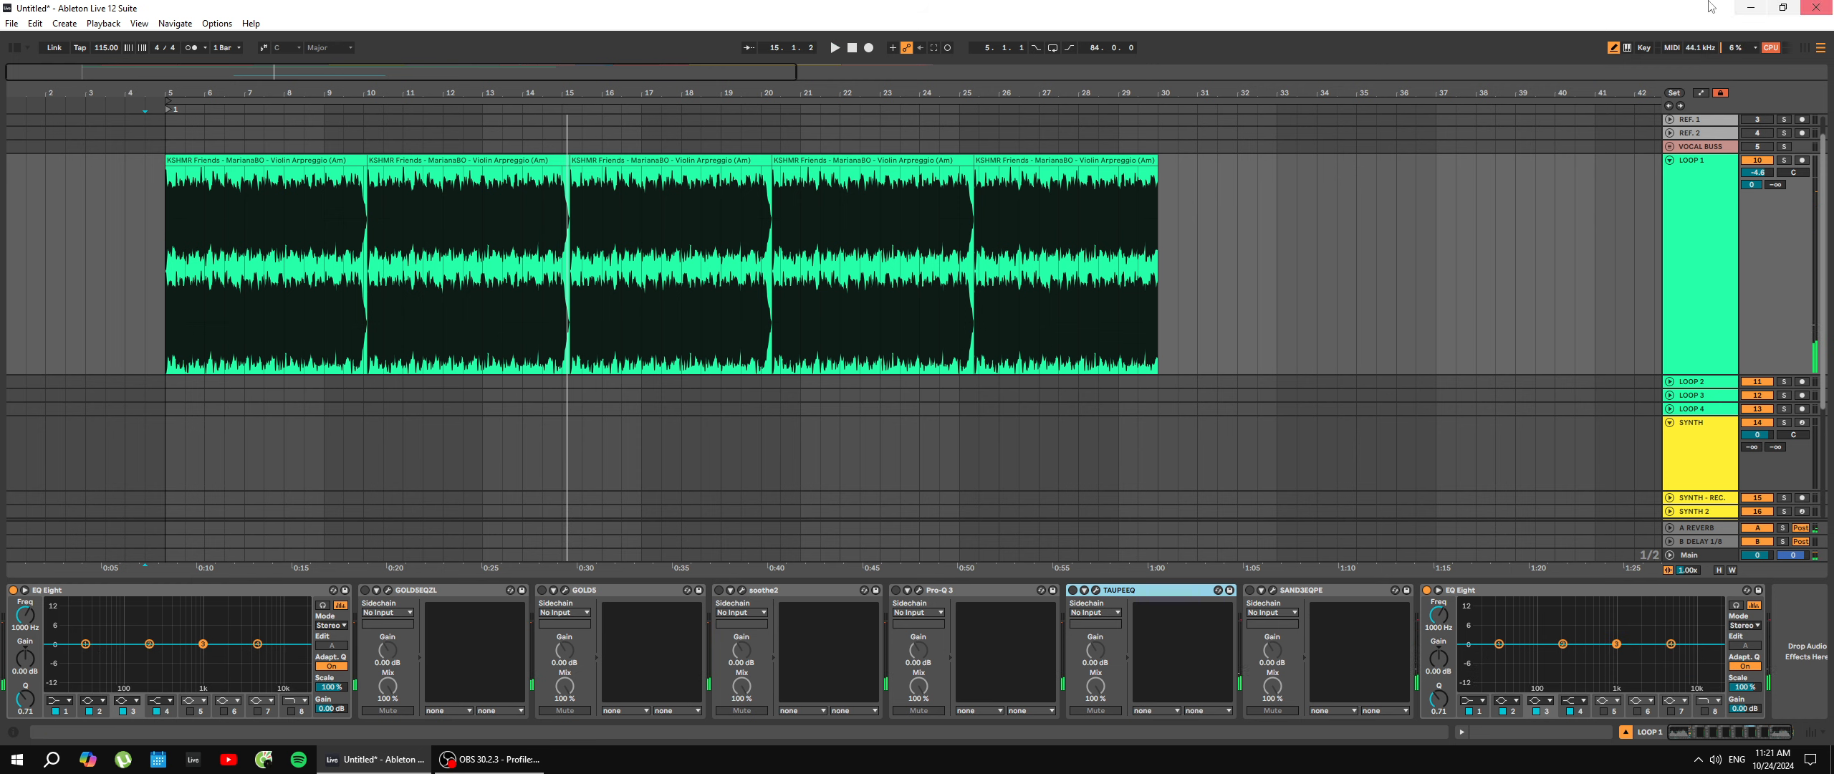
{"action": "left_click", "coordinate": [1268, 259]}
{"action": "left_click", "coordinate": [1150, 191]}
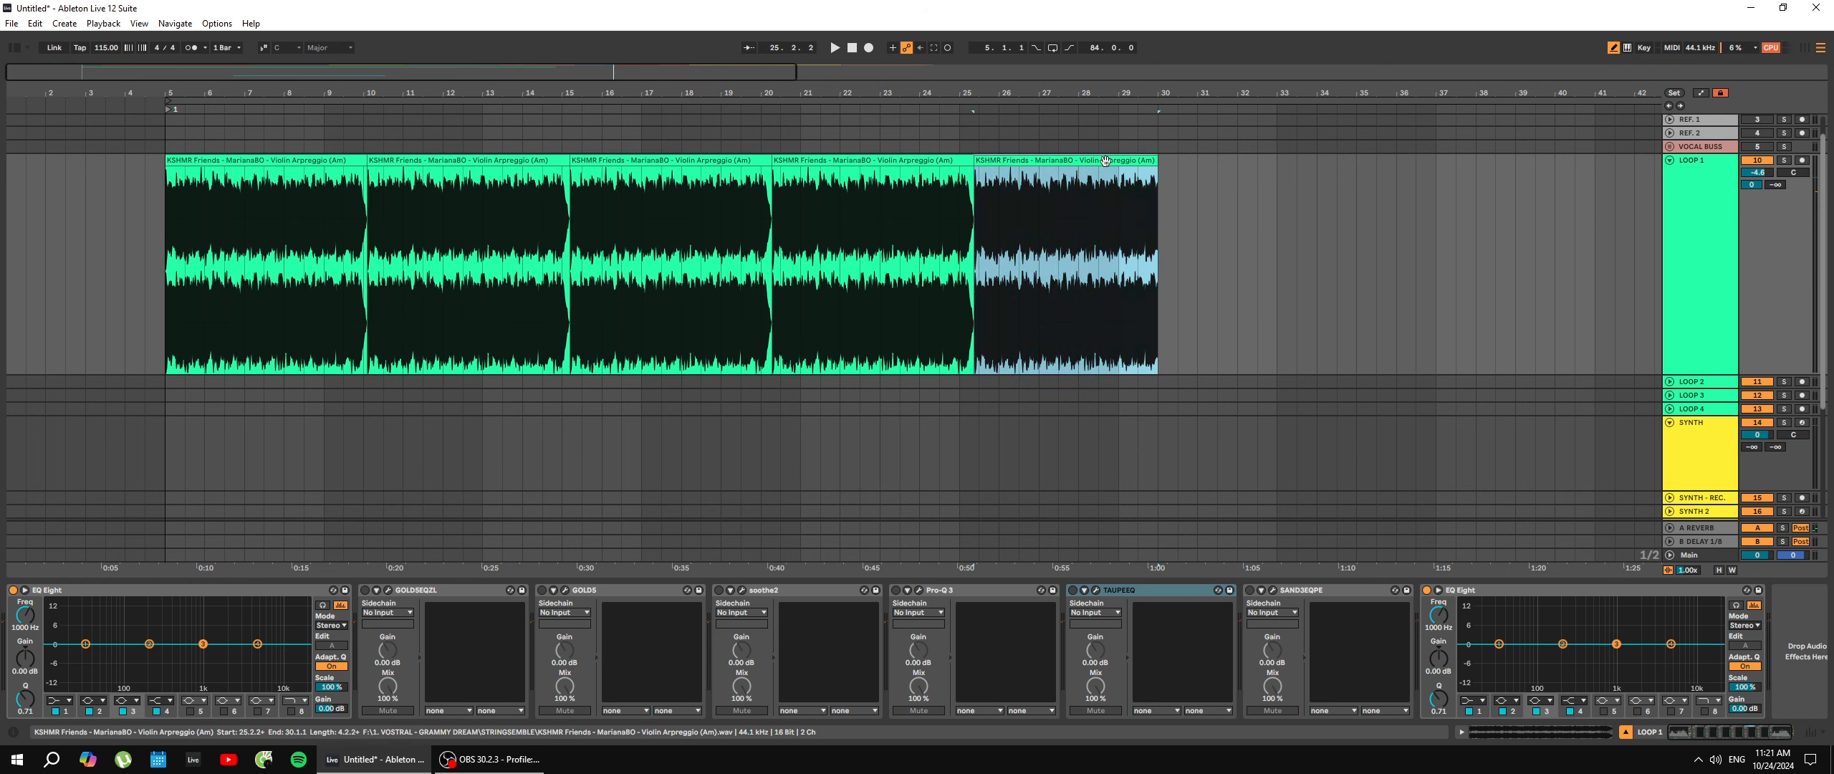
{"action": "left_click", "coordinate": [264, 158]}
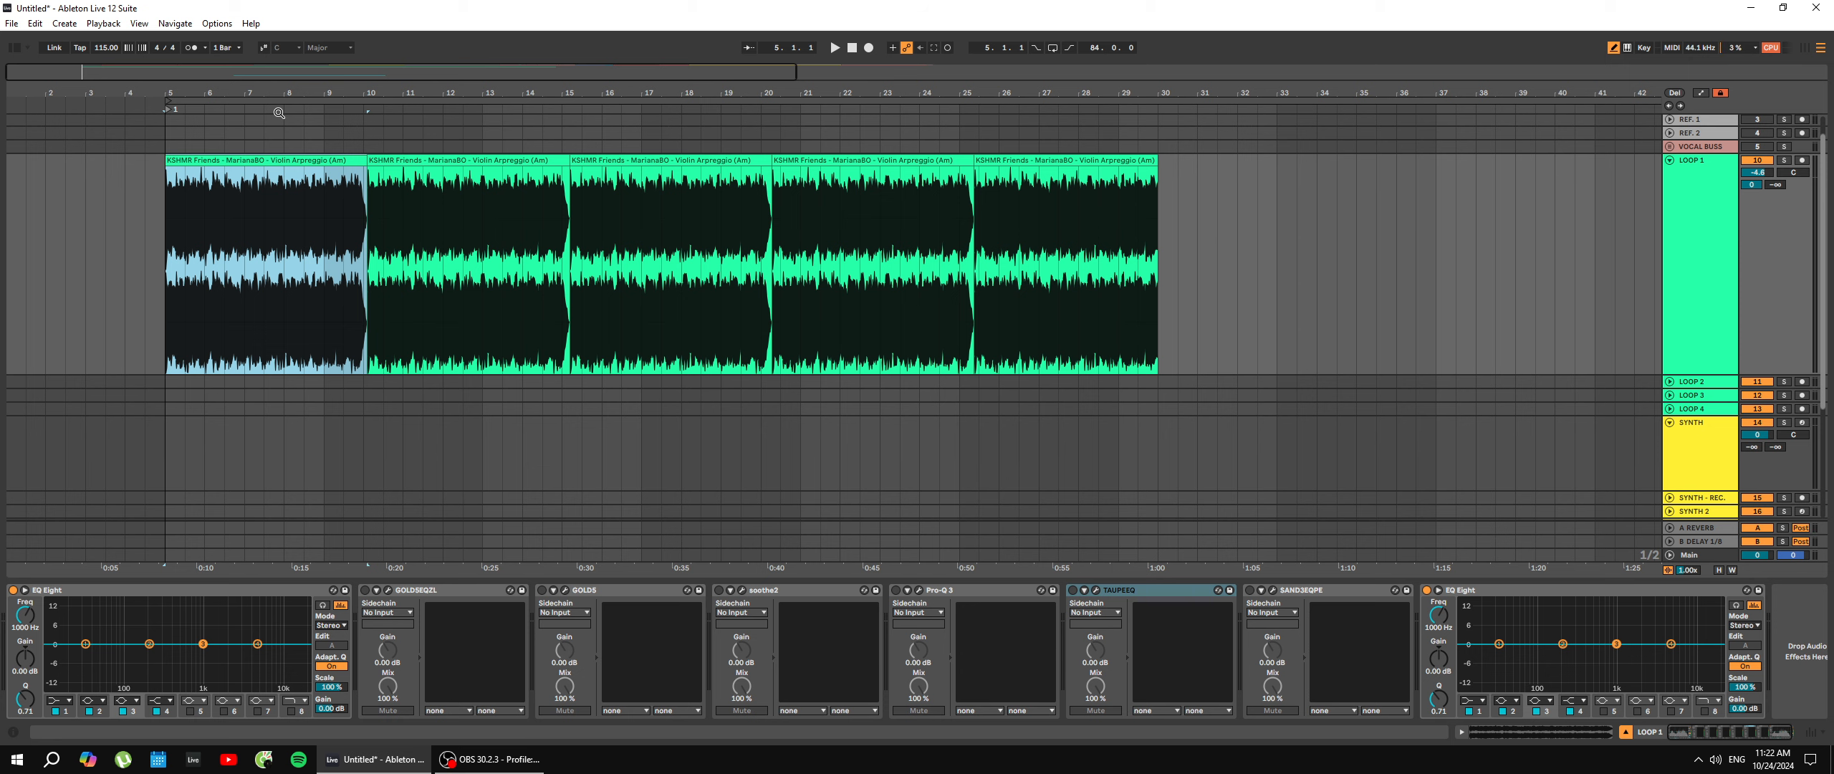
{"action": "scroll", "coordinate": [1051, 307], "scroll_direction": "up", "scroll_amount": 2}
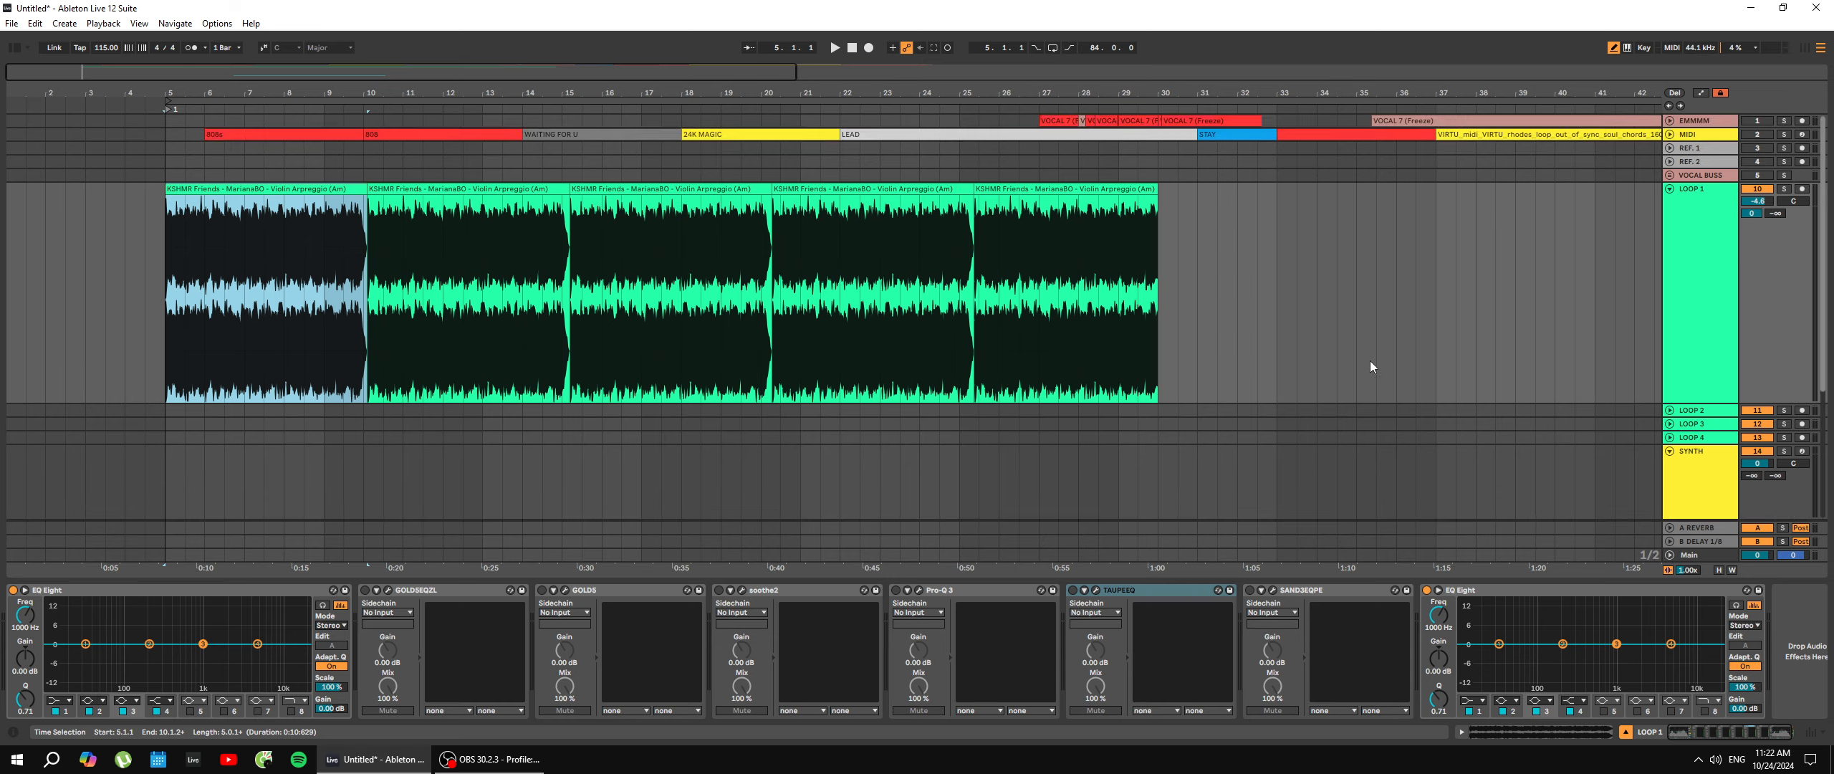
{"action": "scroll", "coordinate": [1181, 329], "scroll_direction": "down", "scroll_amount": 2}
{"action": "scroll", "coordinate": [1181, 330], "scroll_direction": "up", "scroll_amount": 2}
{"action": "left_click", "coordinate": [84, 382]}
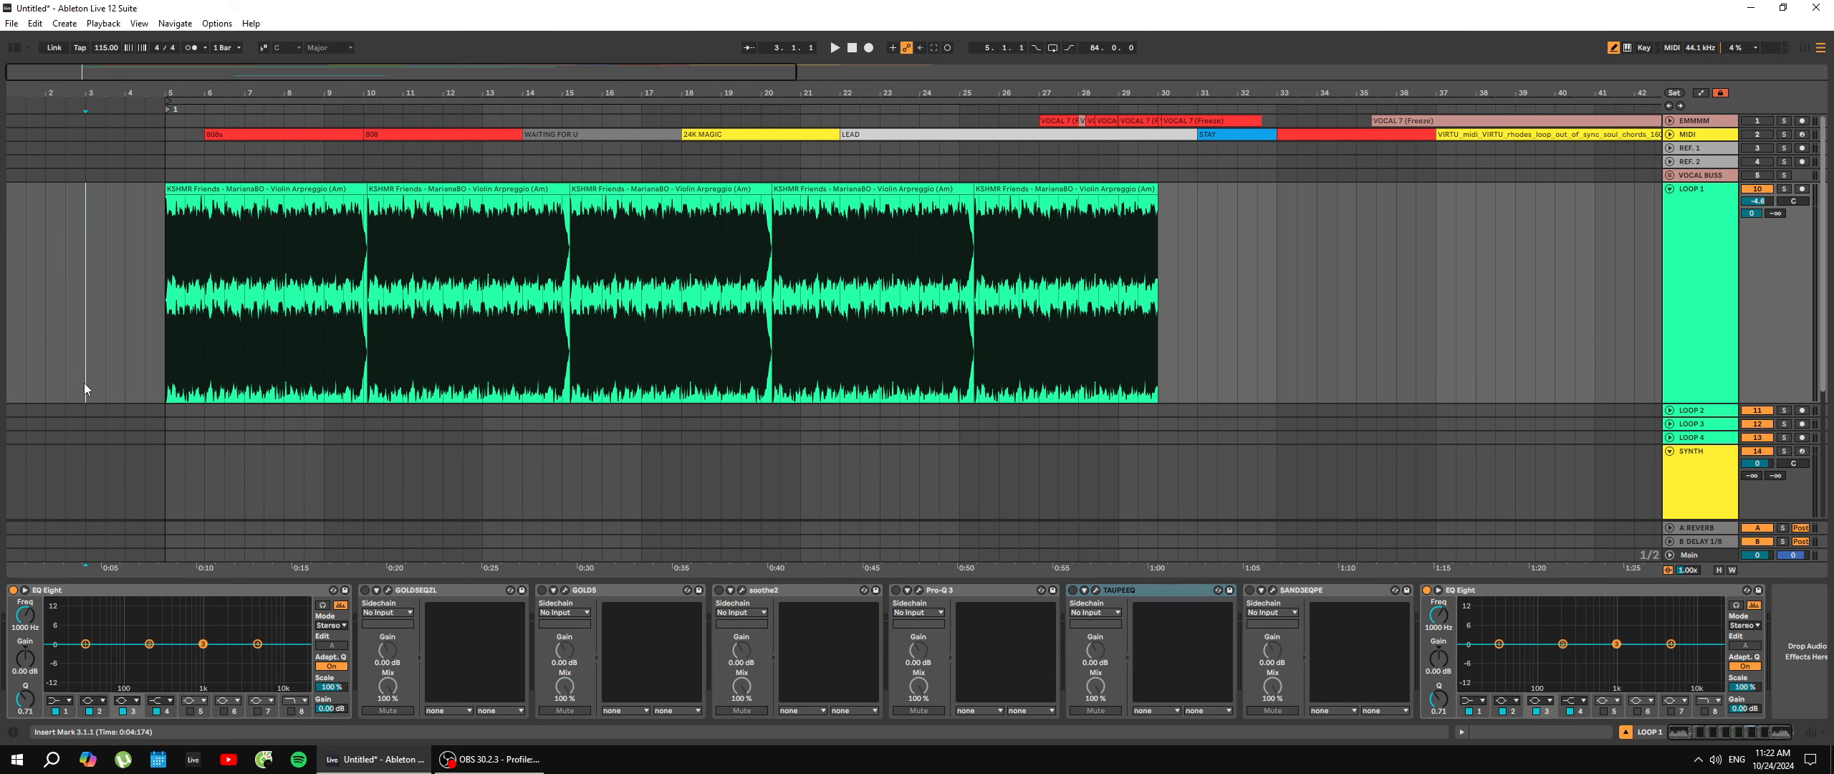
{"action": "left_click", "coordinate": [122, 364]}
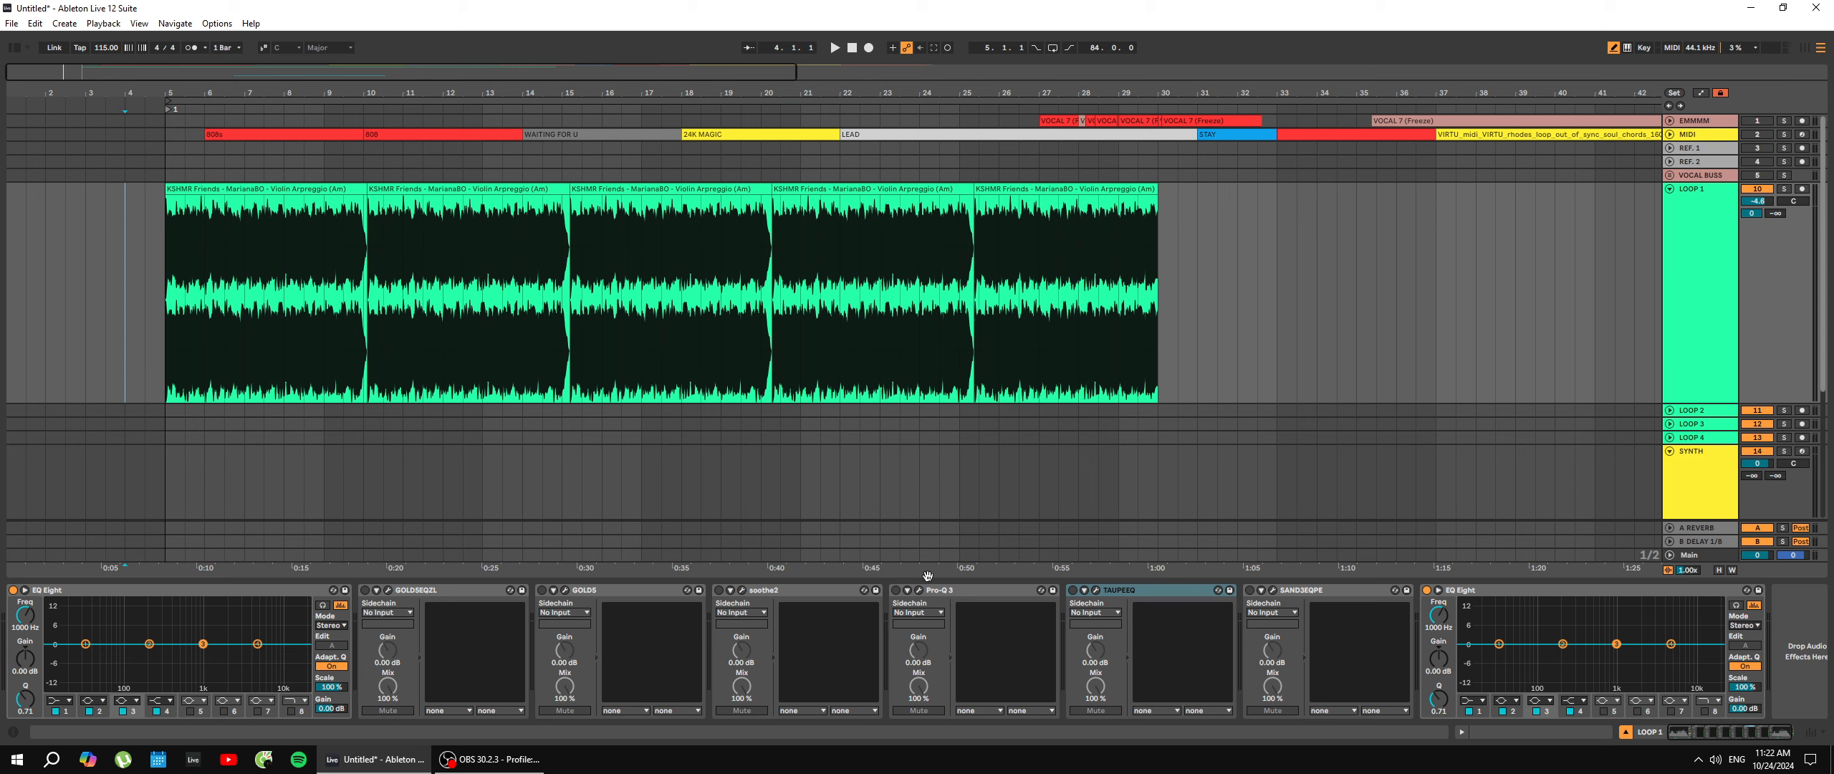
{"action": "left_click", "coordinate": [1119, 358]}
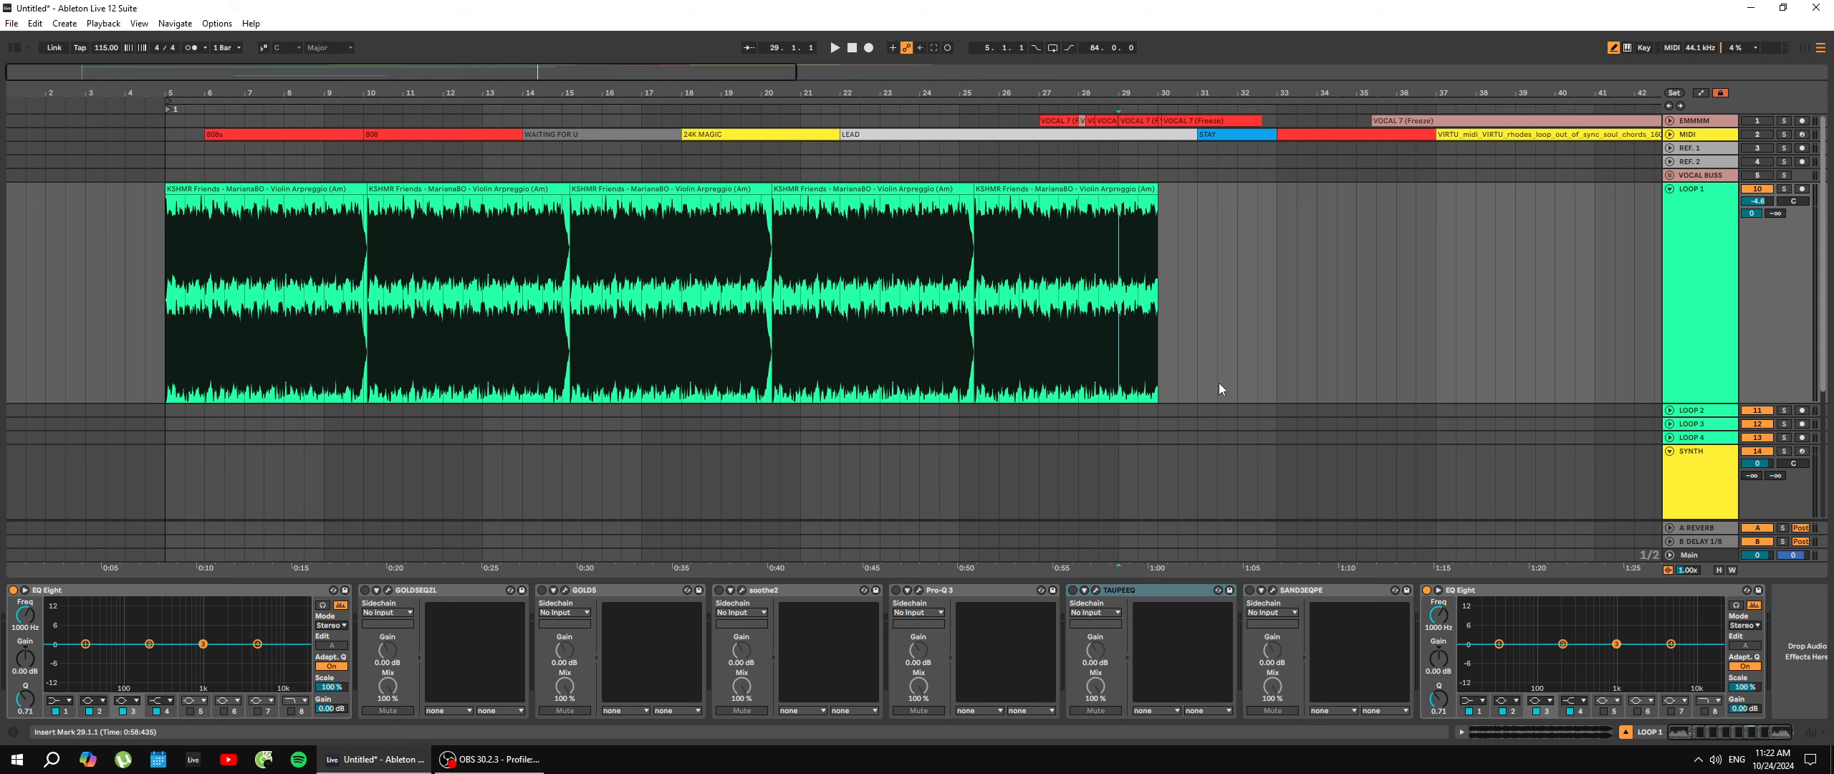
Open TAUPEEQ on LOOP 1, shift its window lower over the arrangement to review the faceplate, and close it.
{"action": "left_click", "coordinate": [1097, 590]}
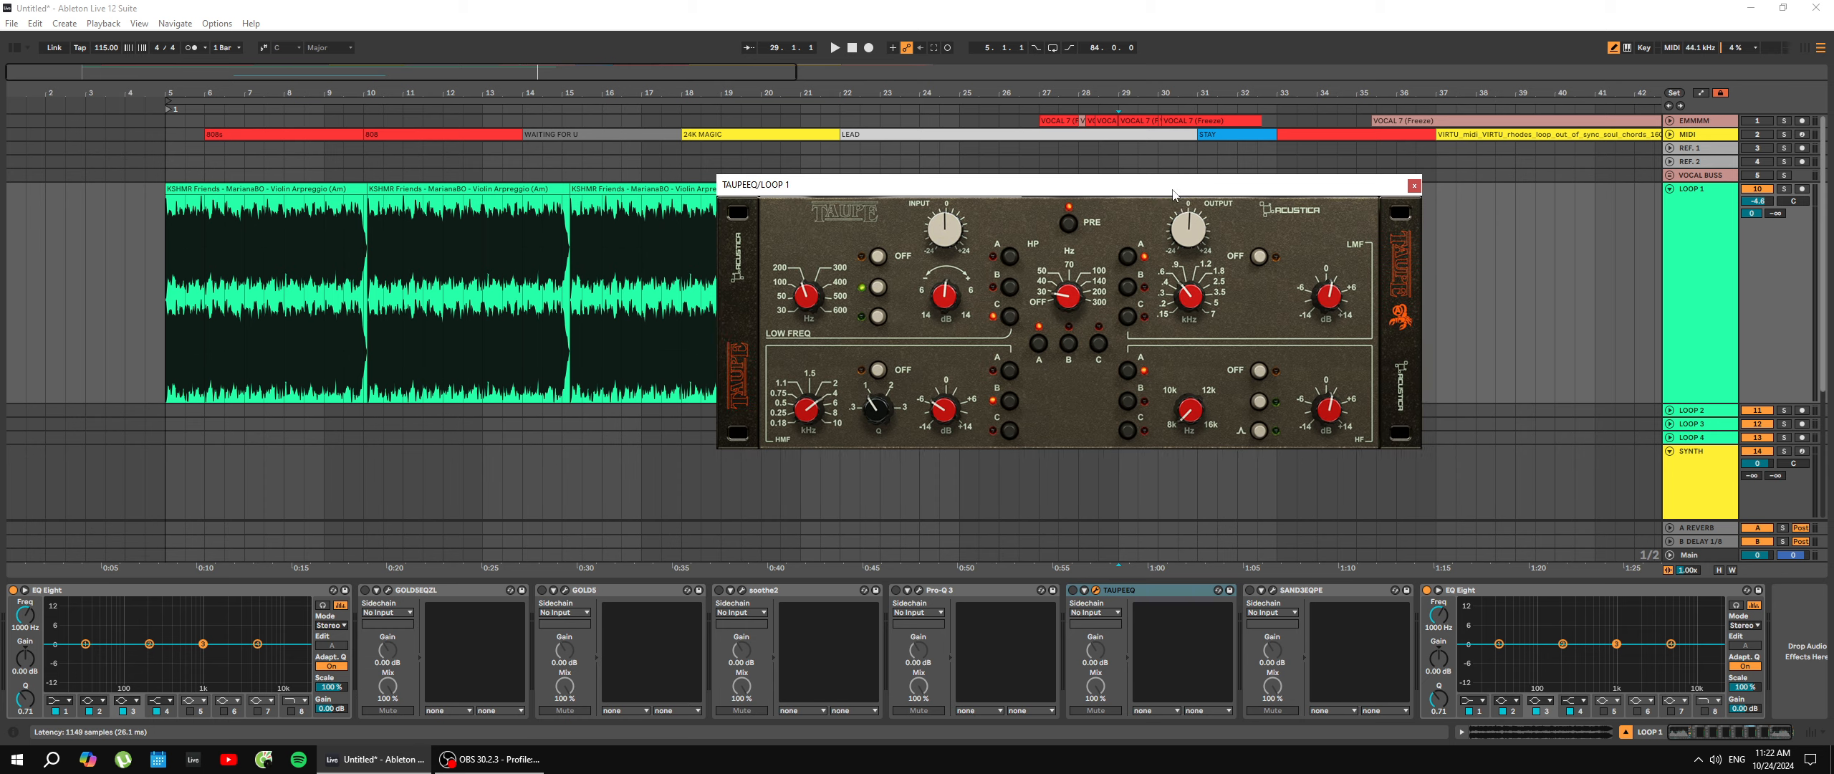
{"action": "left_click_drag", "start_coordinate": [1182, 179], "coordinate": [1170, 296]}
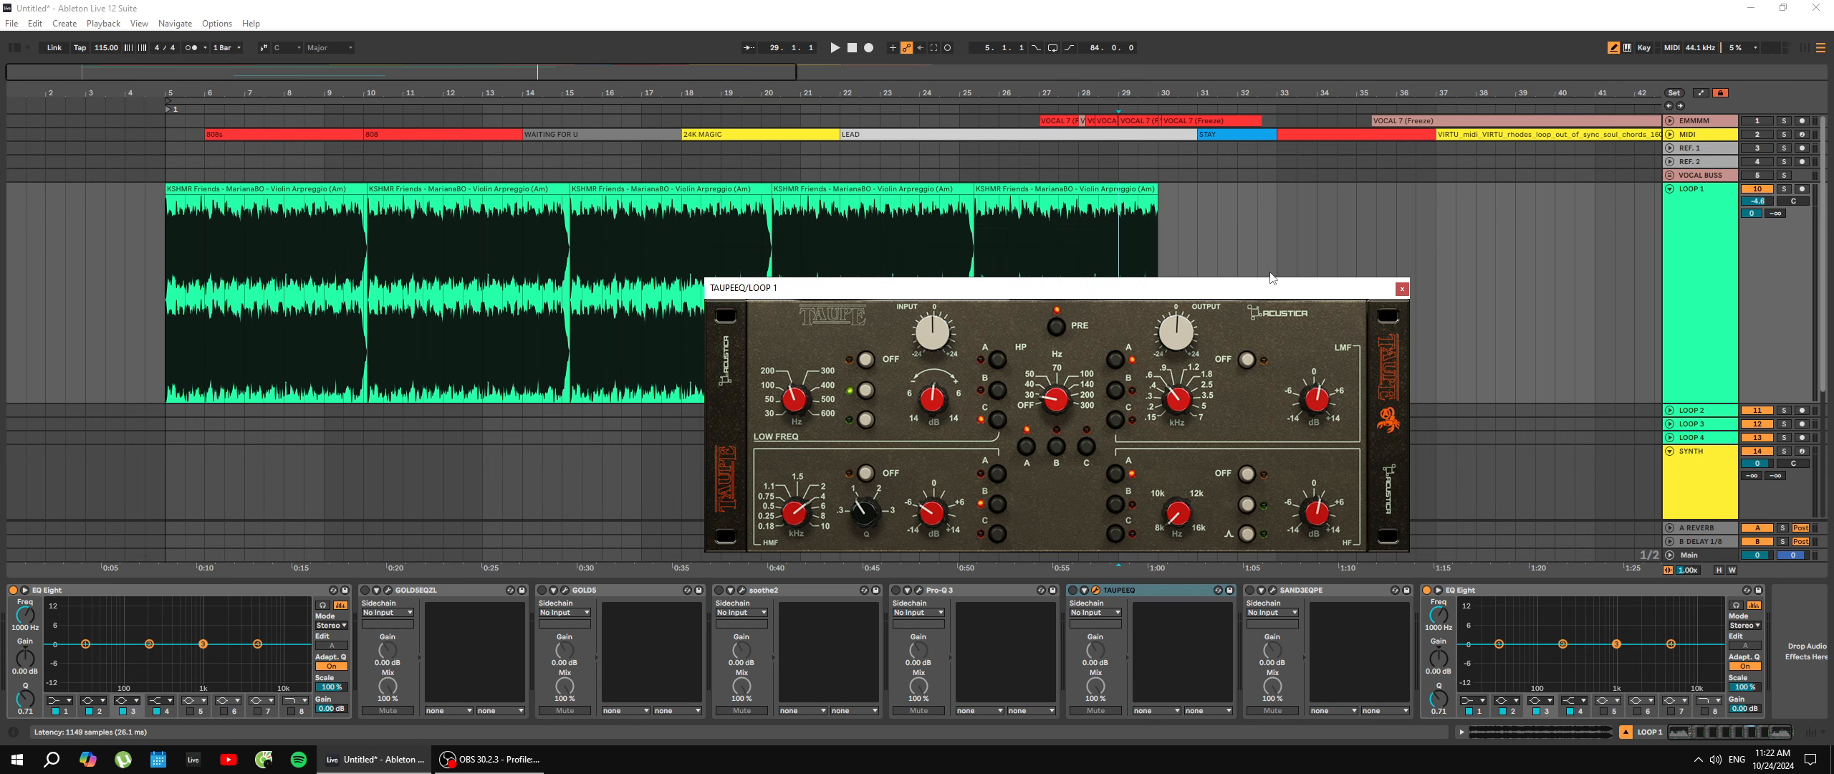
{"action": "left_click", "coordinate": [1407, 289]}
Open GOLD5 on LOOP 1, move its window aside to review the faceplate, close it, and select the device.
{"action": "left_click", "coordinate": [565, 590]}
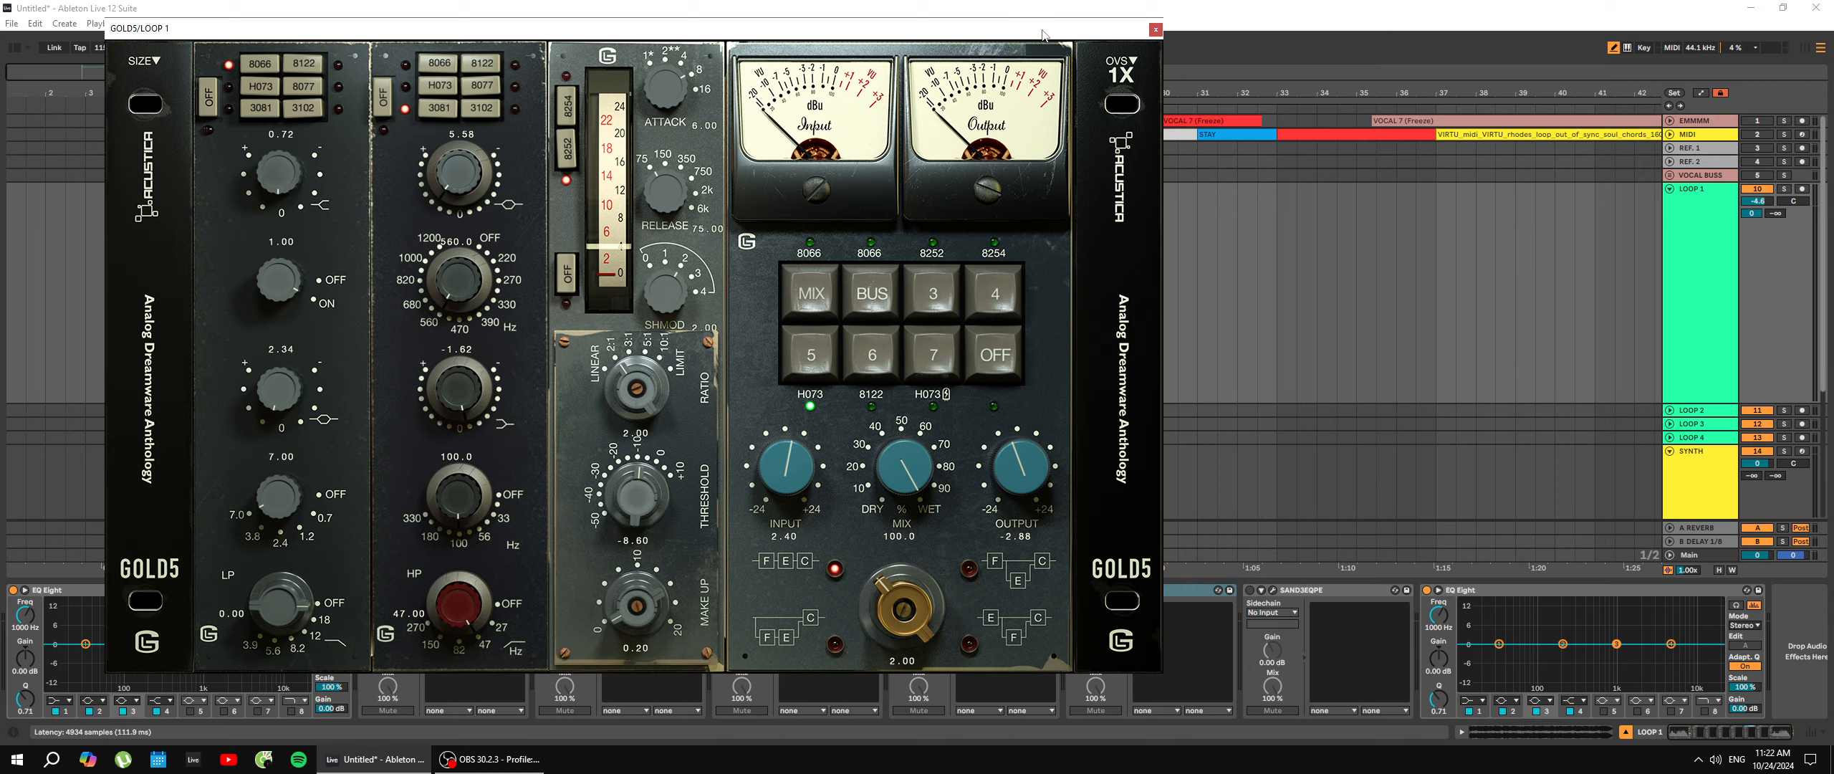
{"action": "left_click_drag", "start_coordinate": [1053, 40], "coordinate": [1677, 30]}
{"action": "left_click", "coordinate": [1789, 24]}
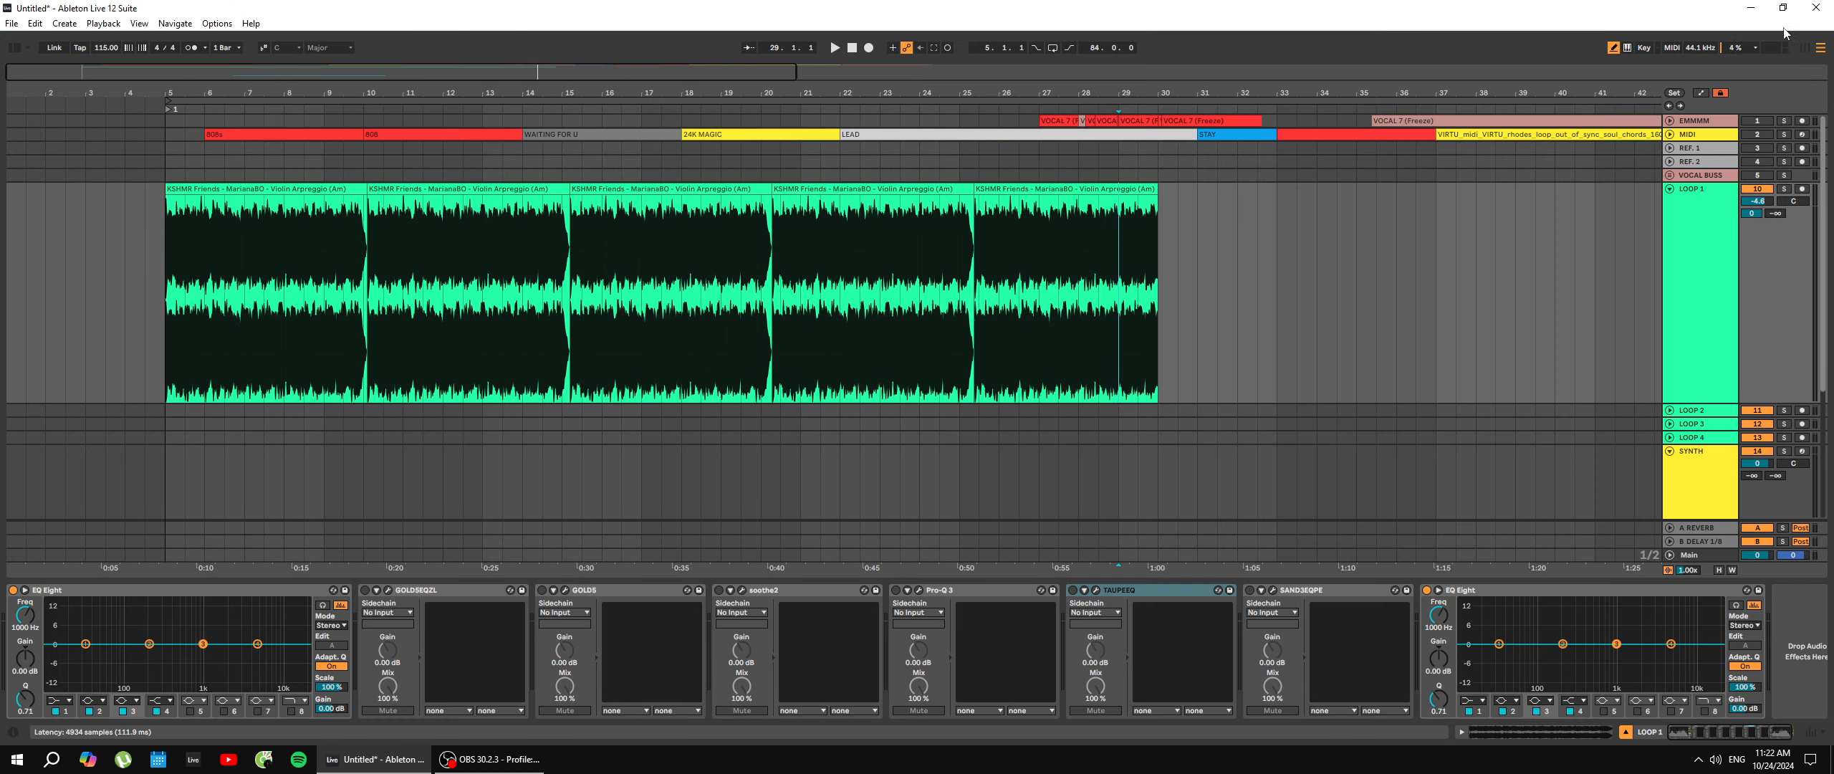
{"action": "left_click", "coordinate": [596, 591]}
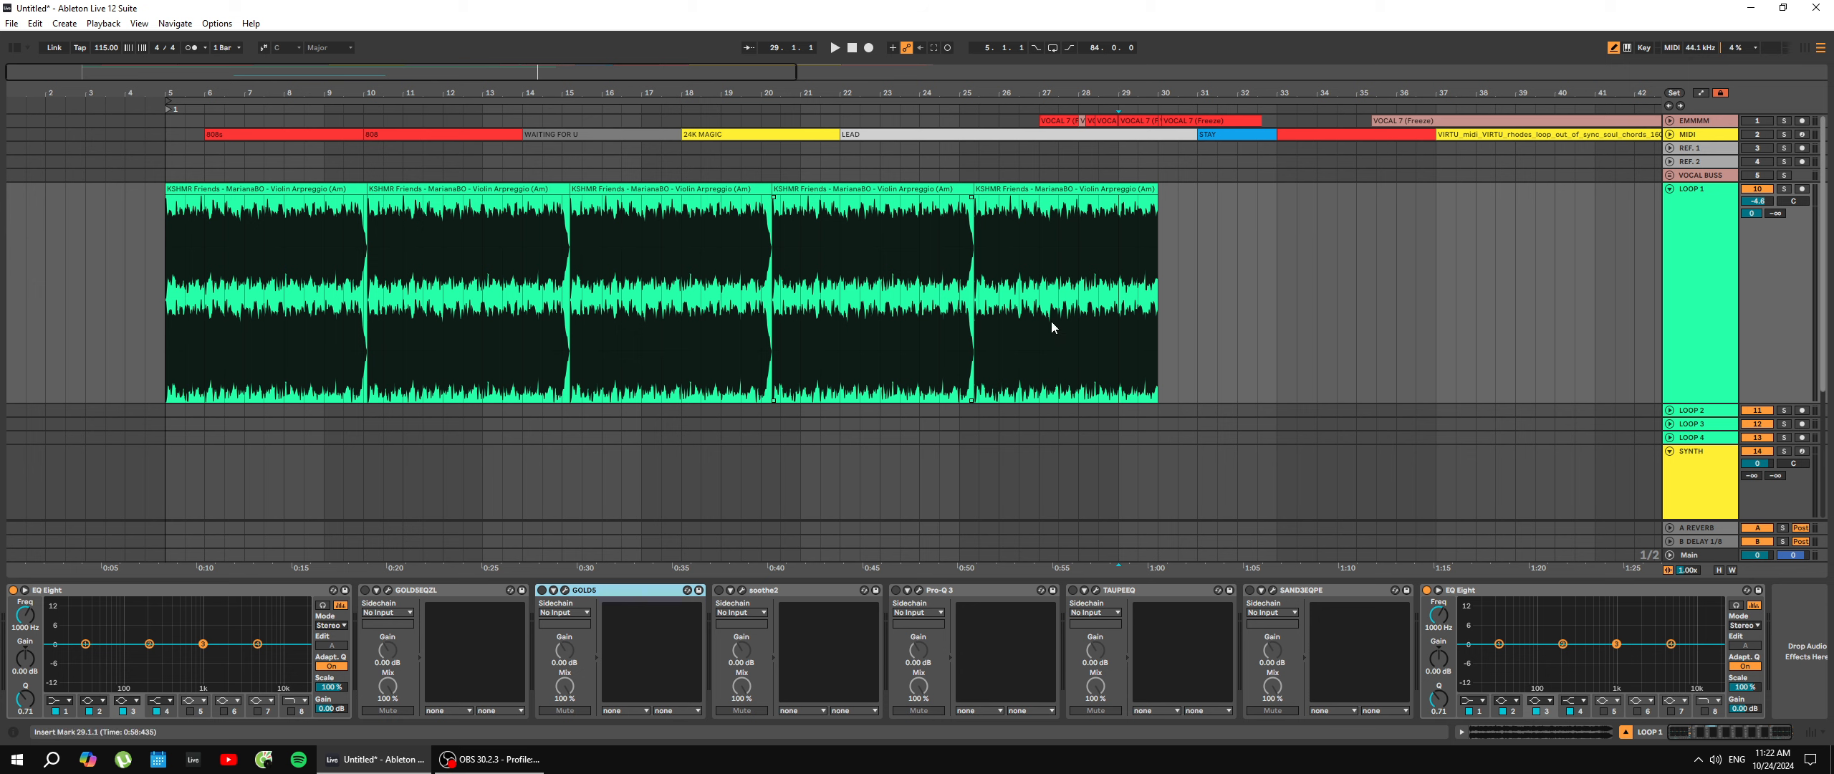
{"action": "left_click", "coordinate": [1196, 295]}
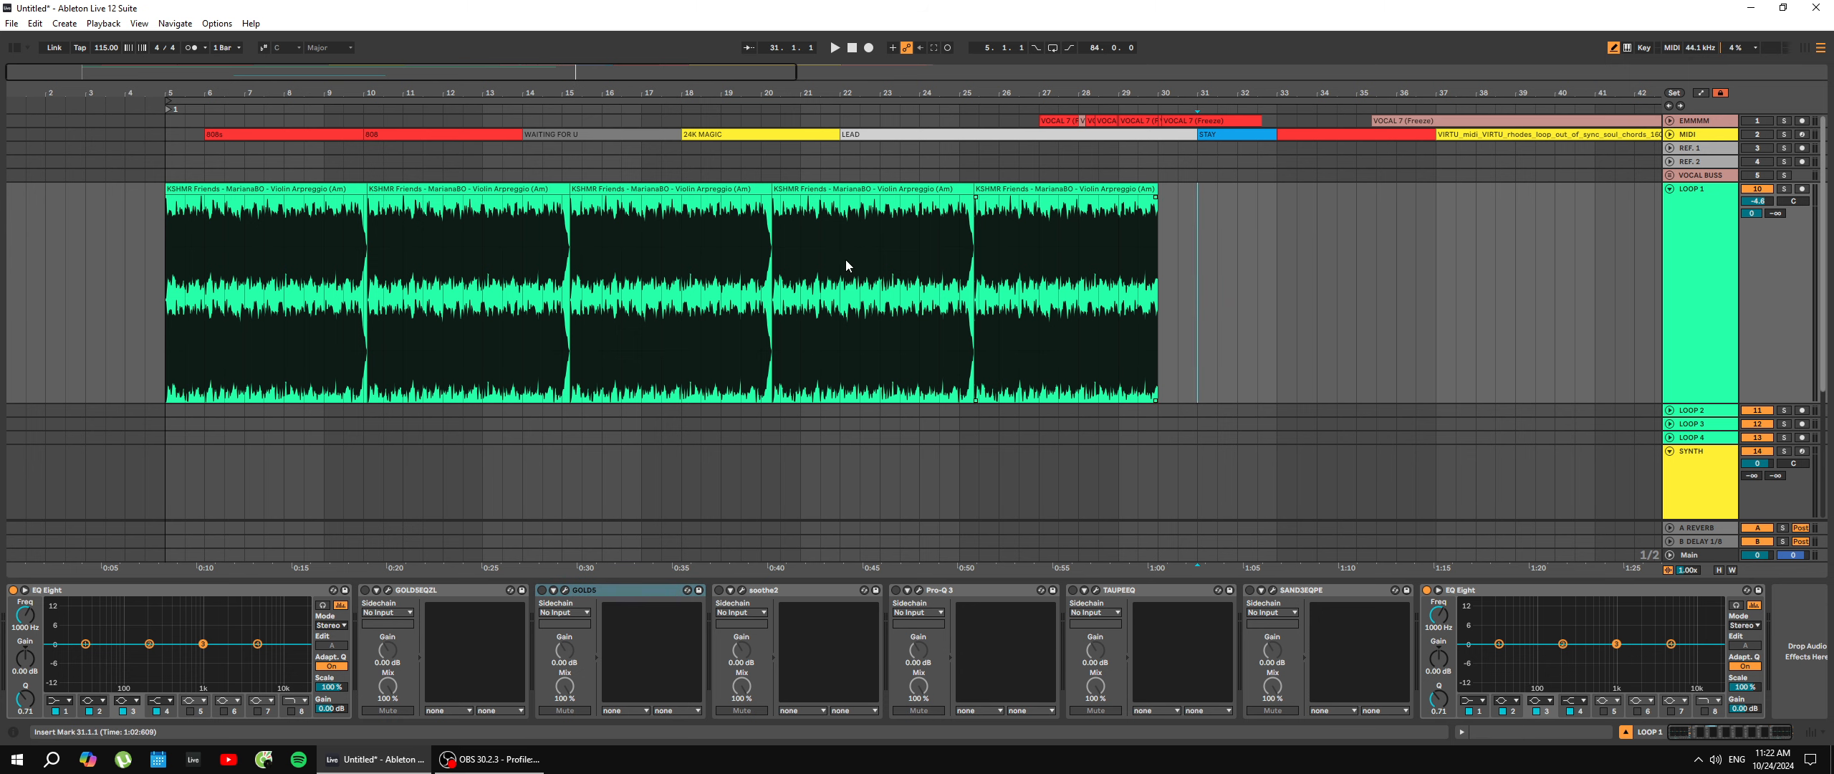
{"action": "left_click_drag", "start_coordinate": [126, 296], "coordinate": [1242, 297]}
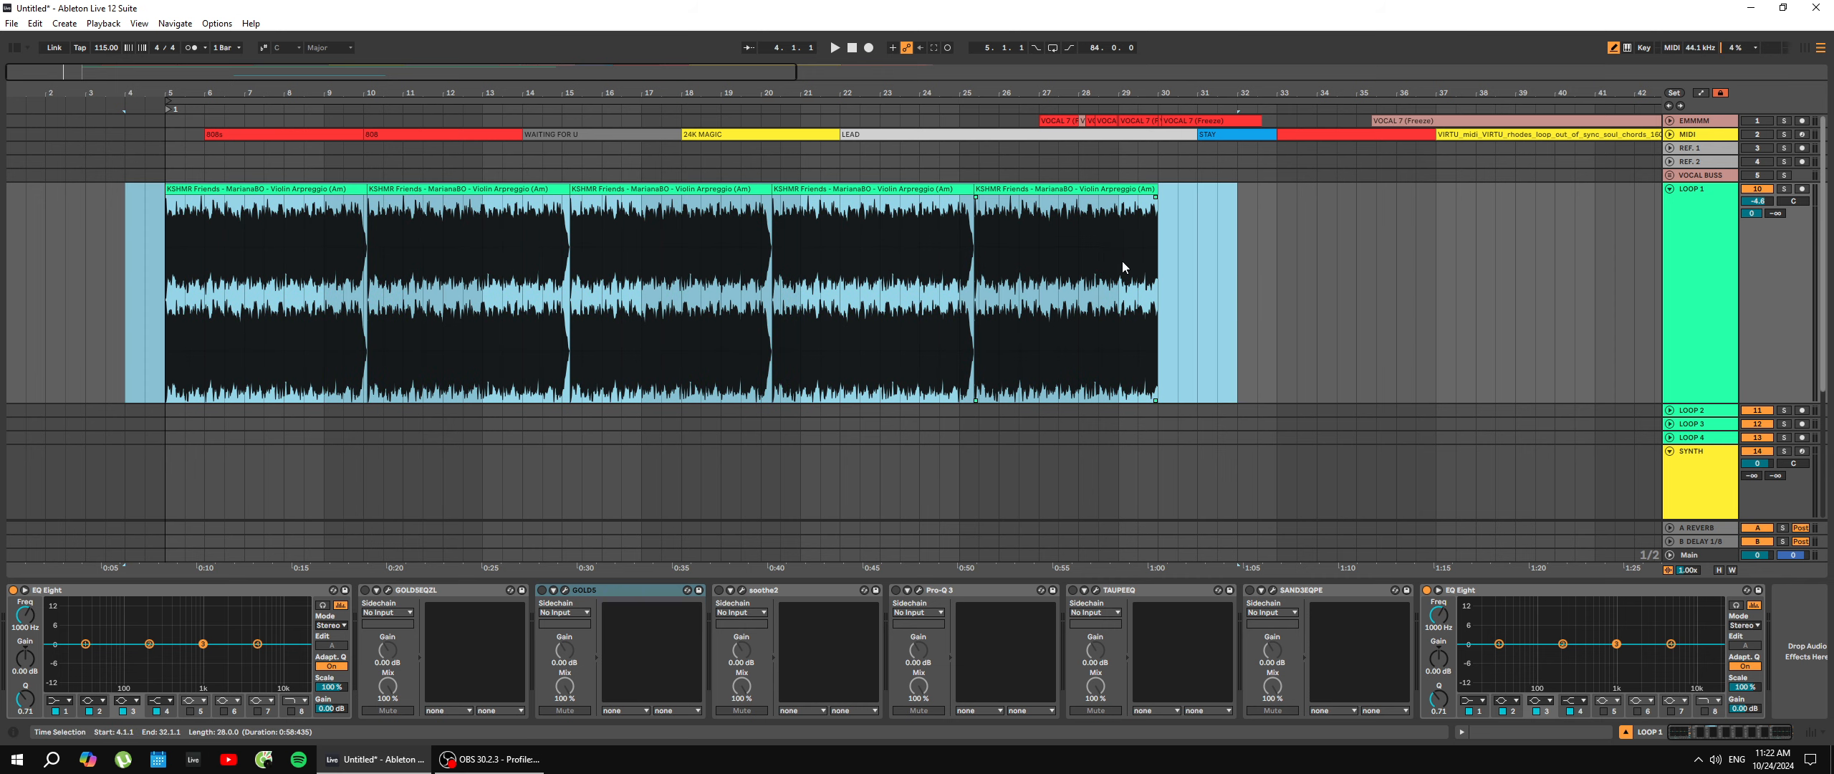
{"action": "left_click", "coordinate": [1233, 314]}
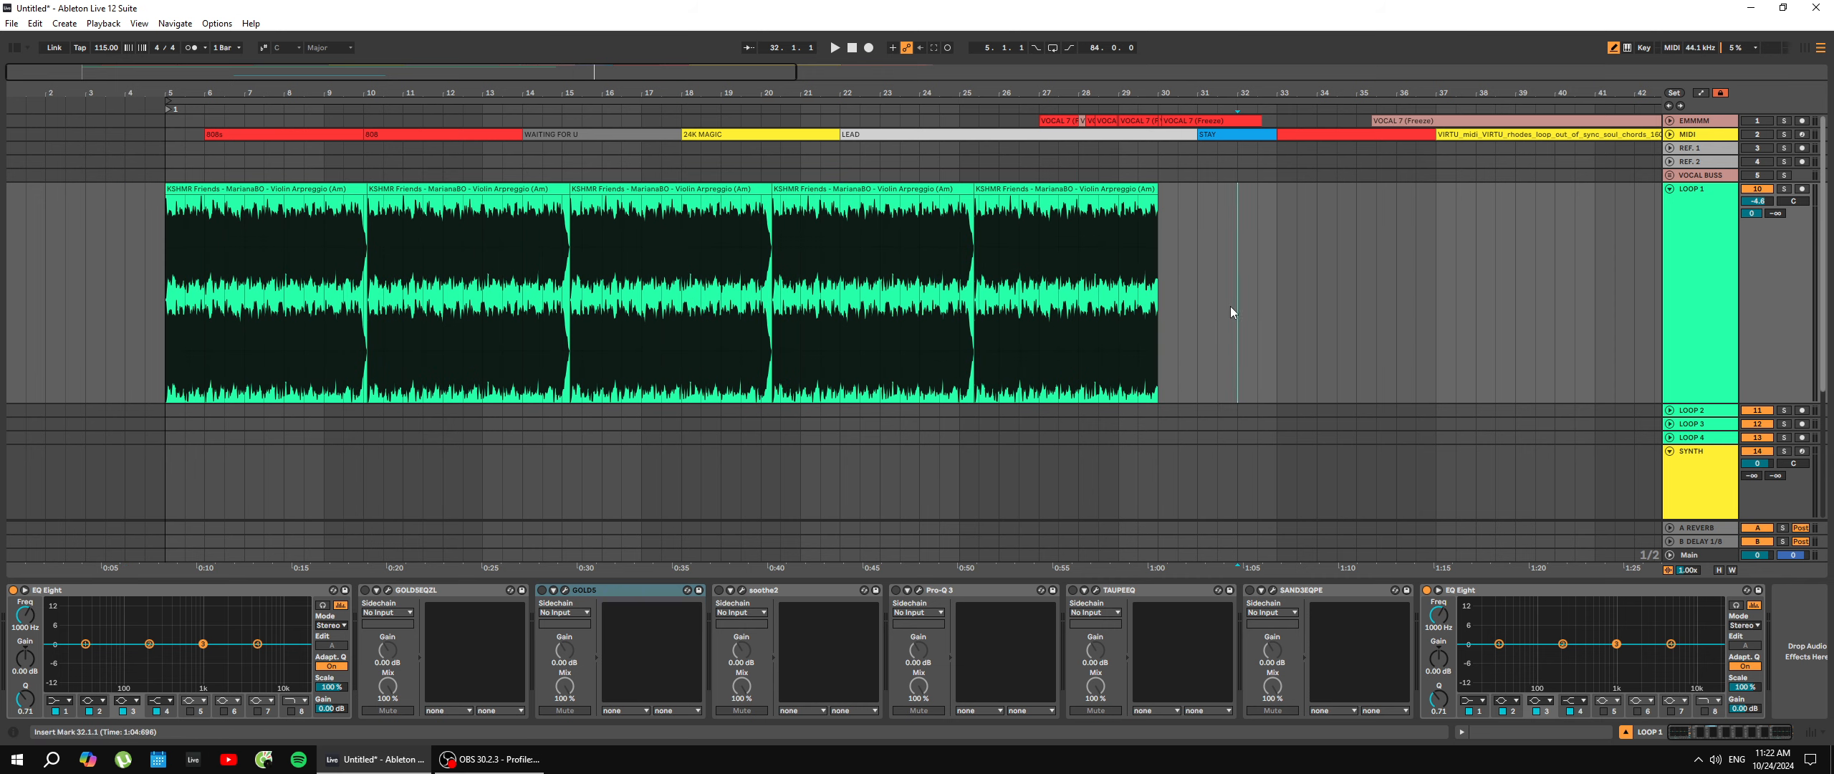
Select the GOLD5EQZL device on LOOP 1 and show the browser beside the arrangement.
{"action": "left_click", "coordinate": [464, 592]}
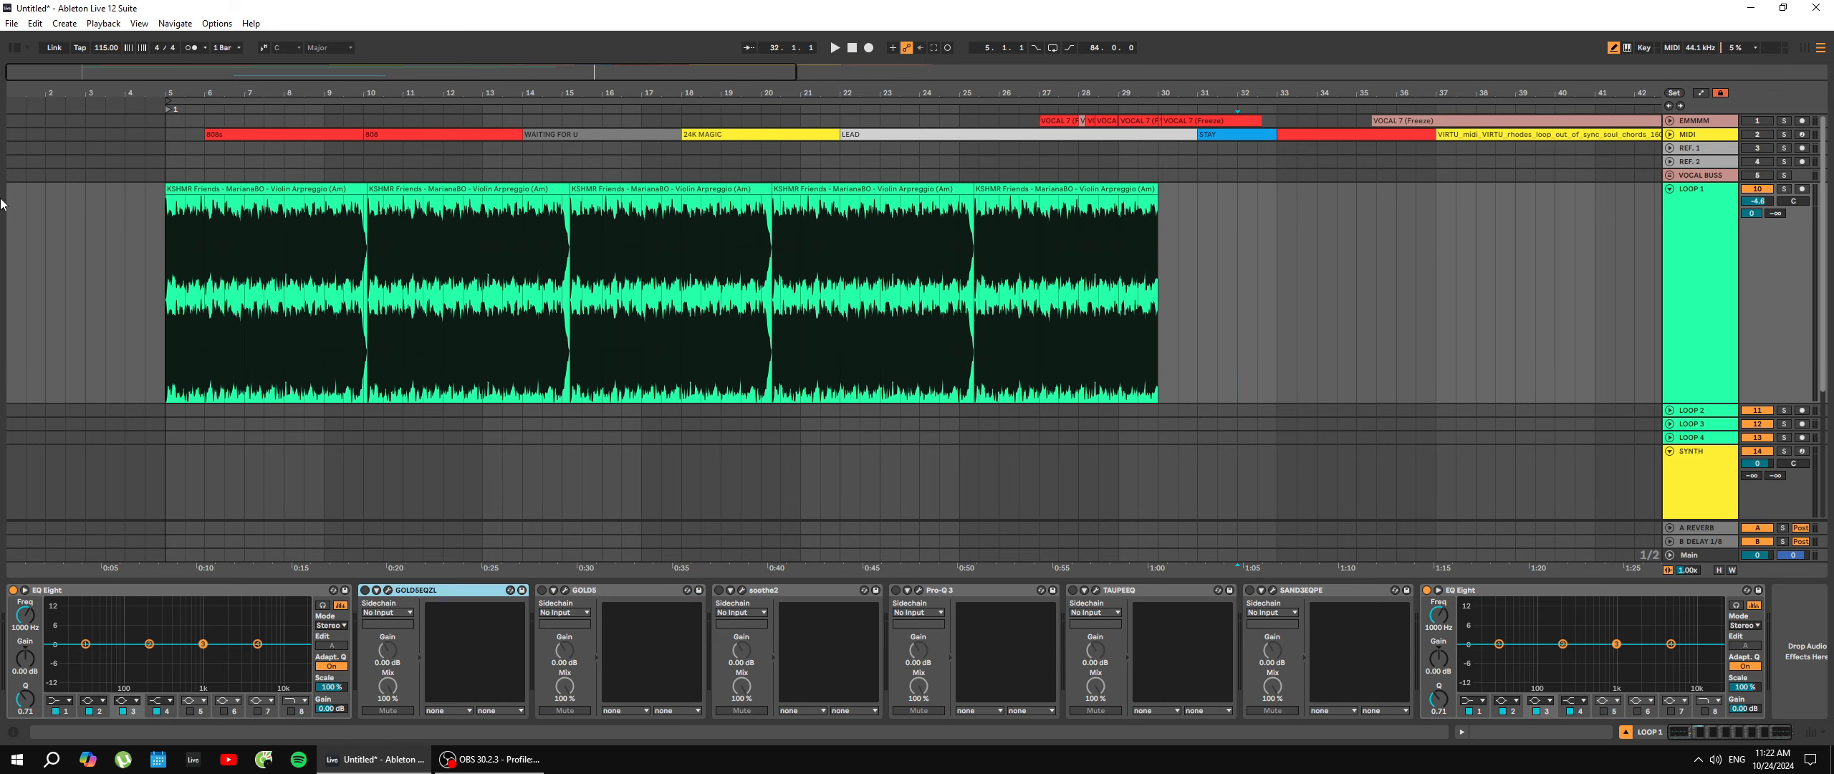
{"action": "left_click", "coordinate": [15, 48]}
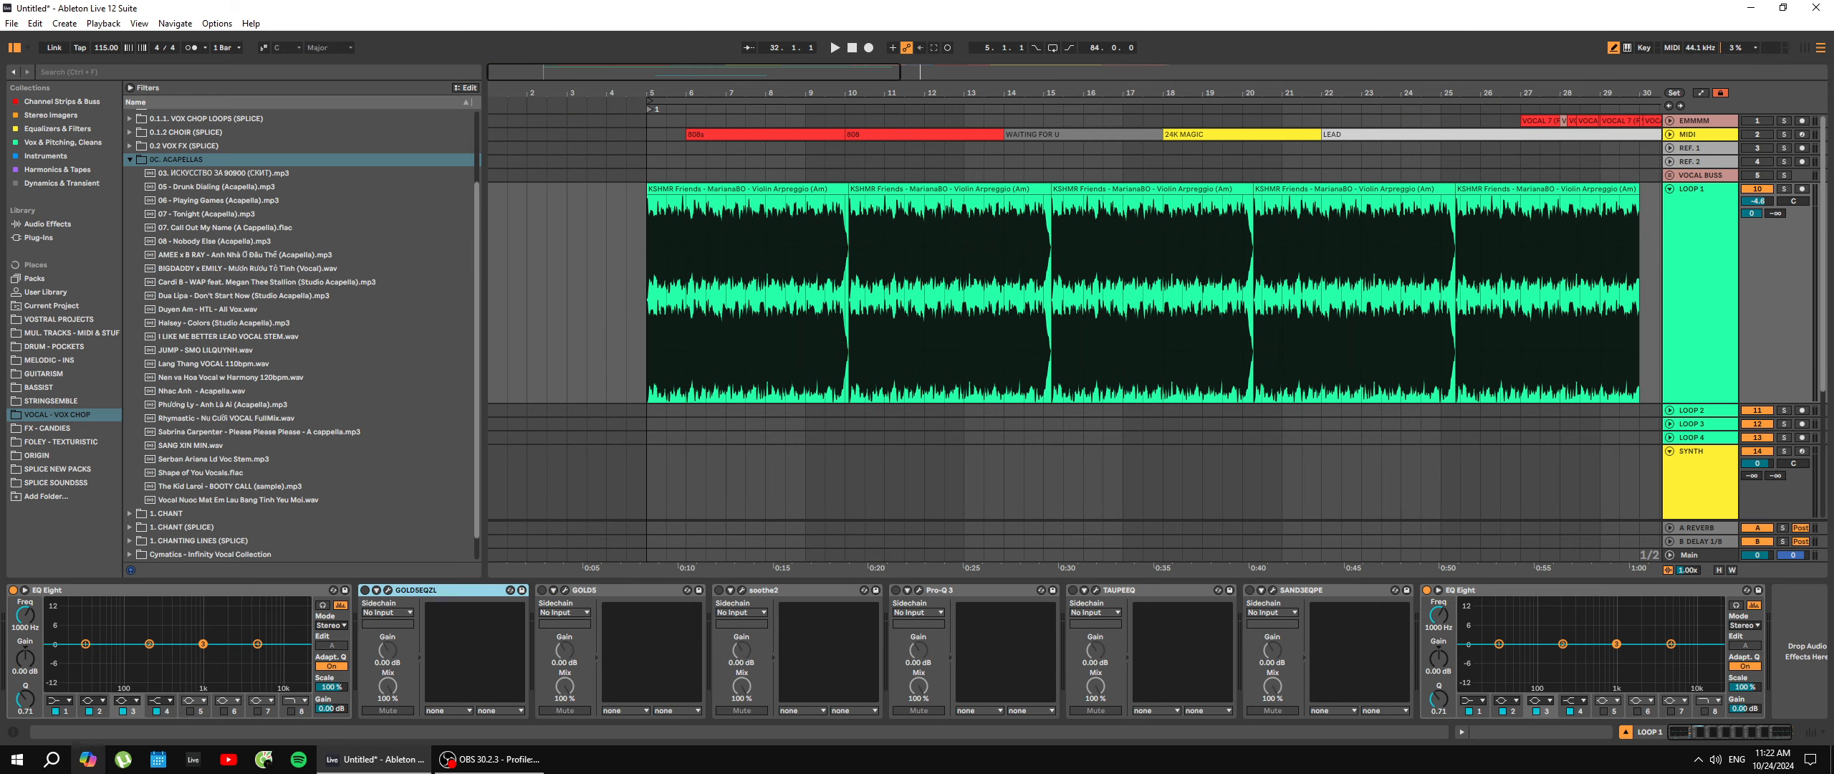
Show the Equalizers & Filters collection, hide the device view, and look through the full list of EQ plug-ins.
{"action": "left_click", "coordinate": [64, 129]}
{"action": "scroll", "coordinate": [479, 331], "scroll_direction": "down", "scroll_amount": 5}
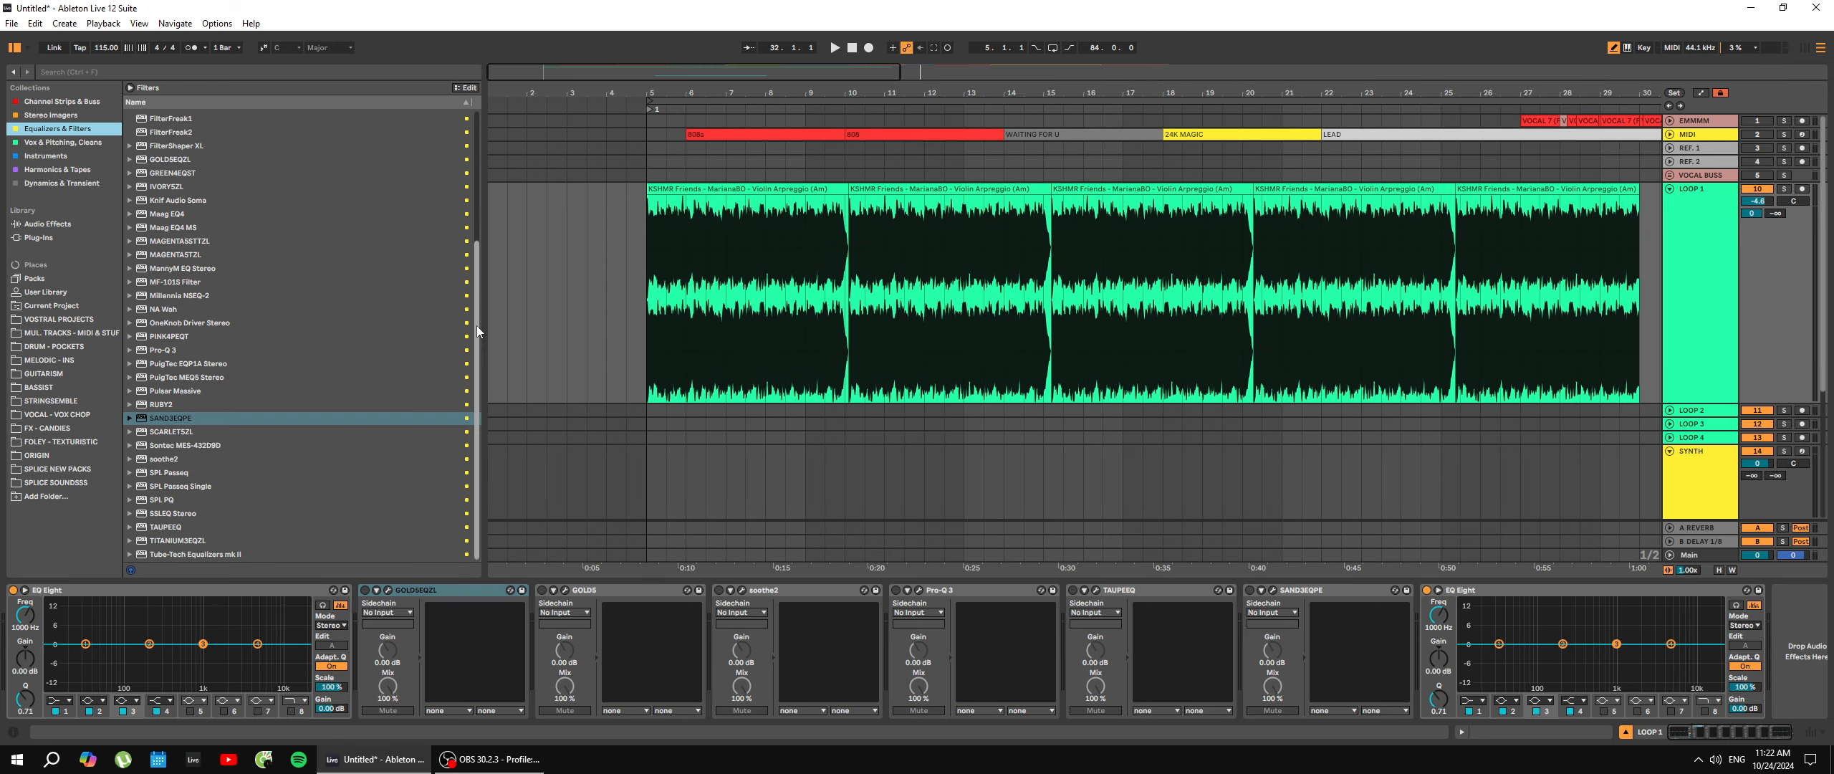
{"action": "double_click", "coordinate": [521, 581]}
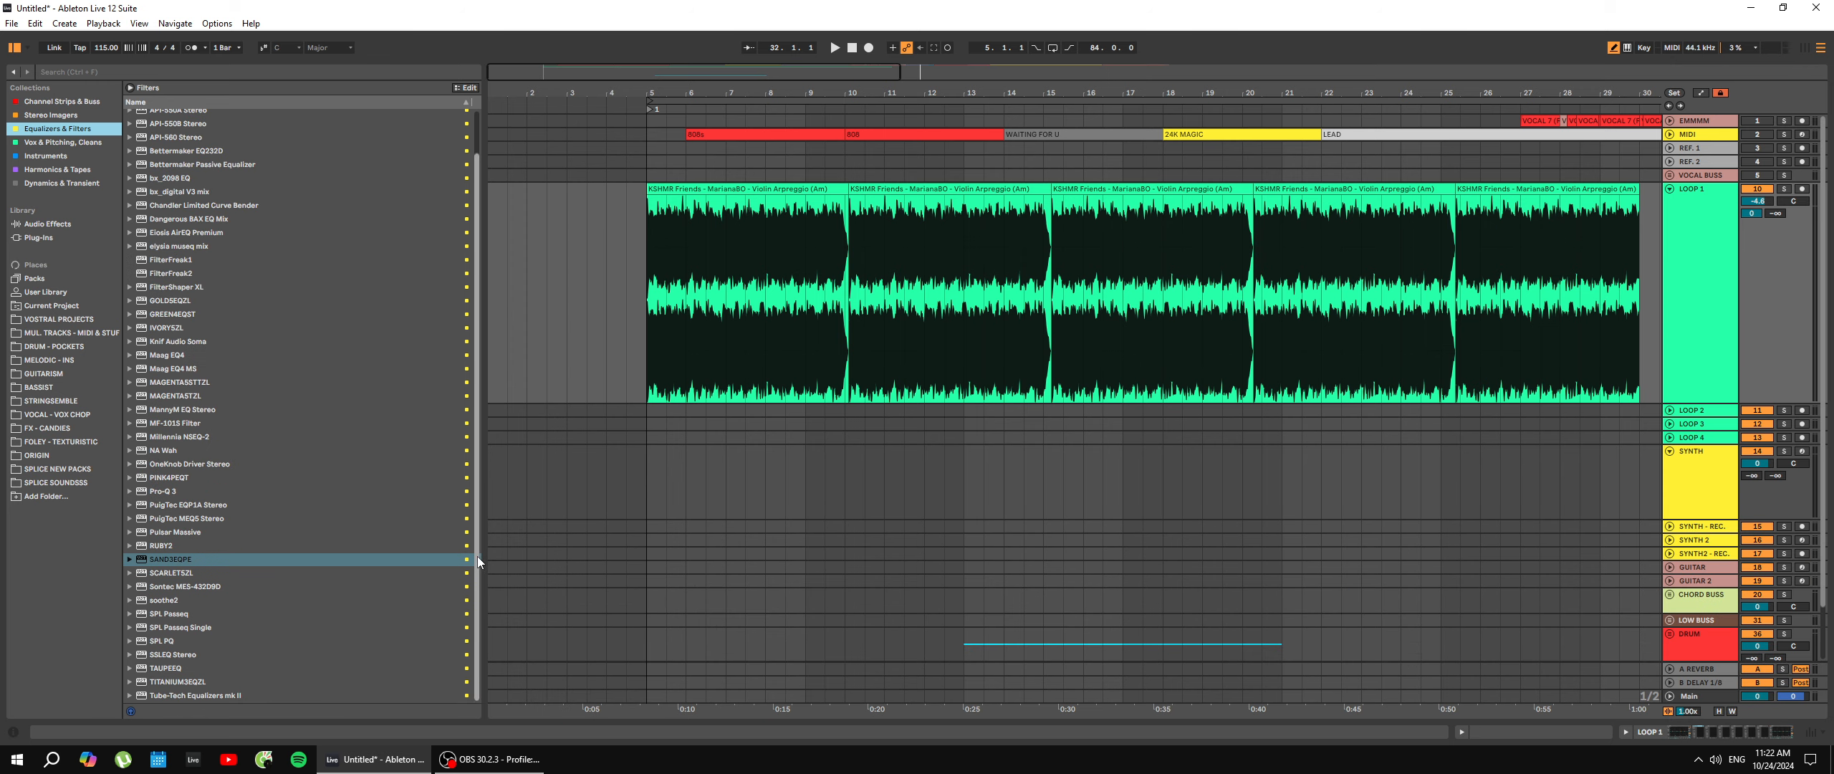
{"action": "left_click_drag", "start_coordinate": [478, 556], "coordinate": [480, 458]}
{"action": "scroll", "coordinate": [180, 500], "scroll_direction": "down", "scroll_amount": 2}
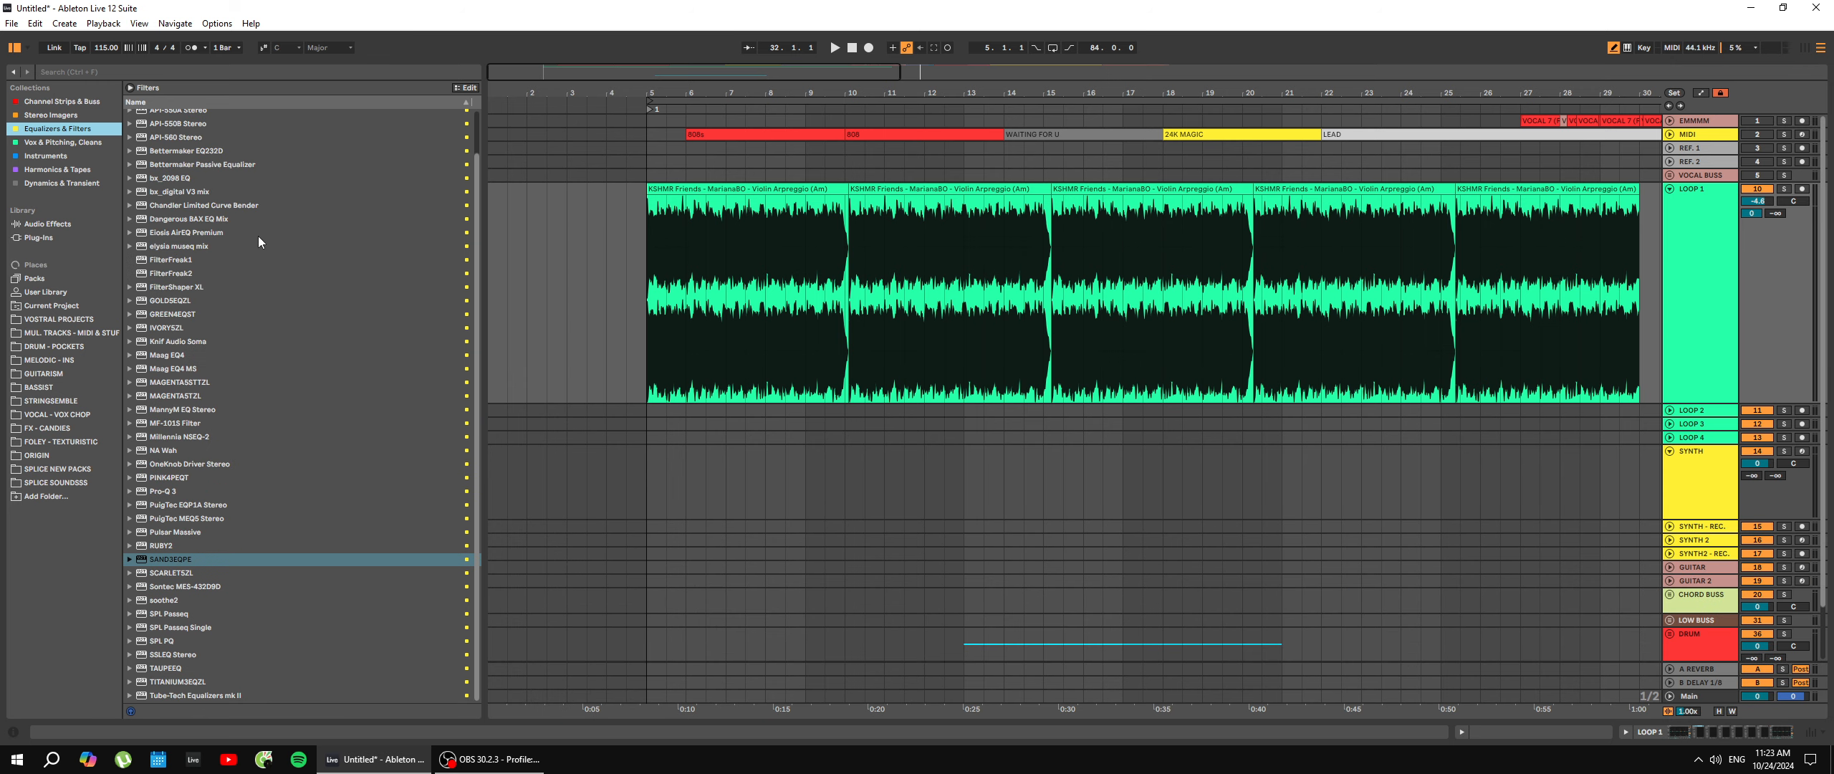
{"action": "scroll", "coordinate": [259, 241], "scroll_direction": "up", "scroll_amount": 2}
{"action": "scroll", "coordinate": [206, 326], "scroll_direction": "down", "scroll_amount": 2}
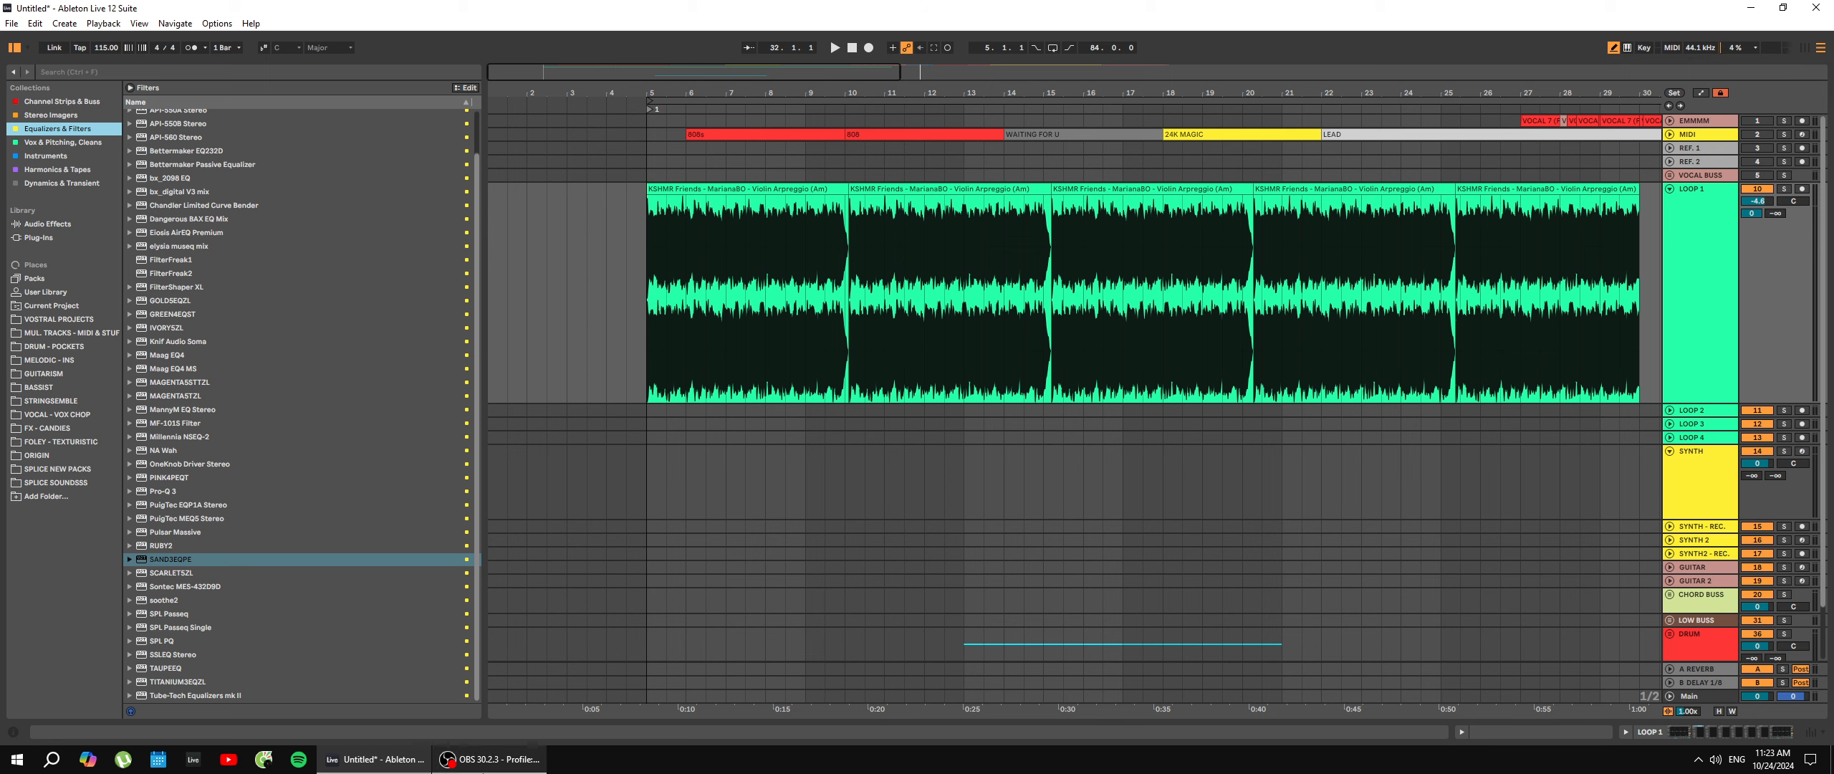
{"action": "mouse_move", "coordinate": [484, 758]}
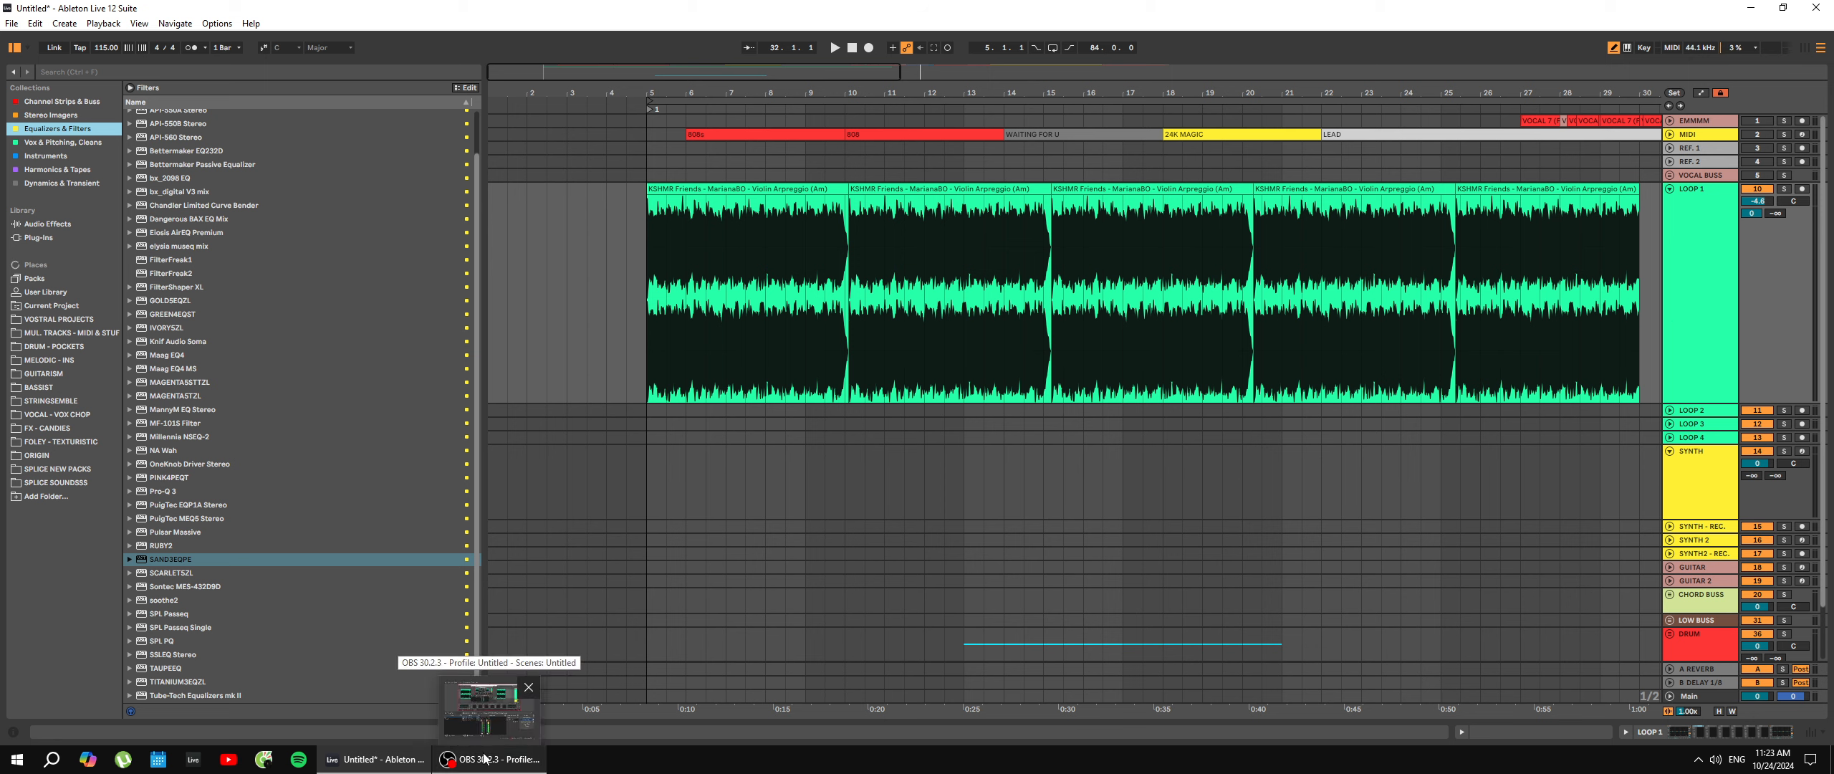
Select the LOOP 1 track, show its device chain, and hide the browser.
{"action": "left_click", "coordinate": [1124, 344]}
{"action": "left_click", "coordinate": [1713, 285]}
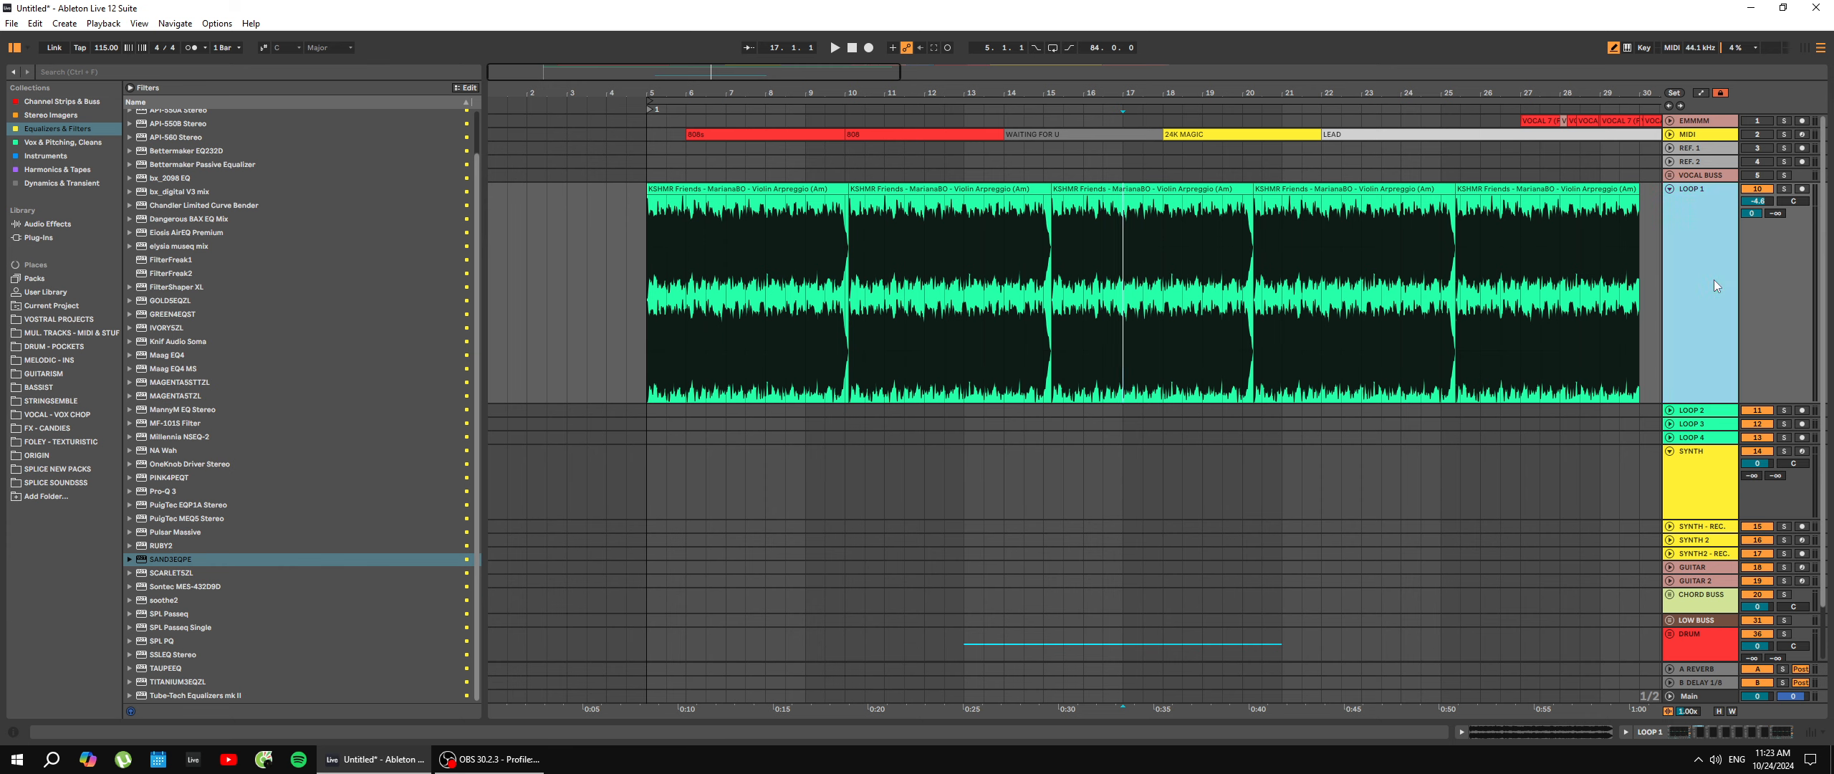
{"action": "double_click", "coordinate": [1714, 285]}
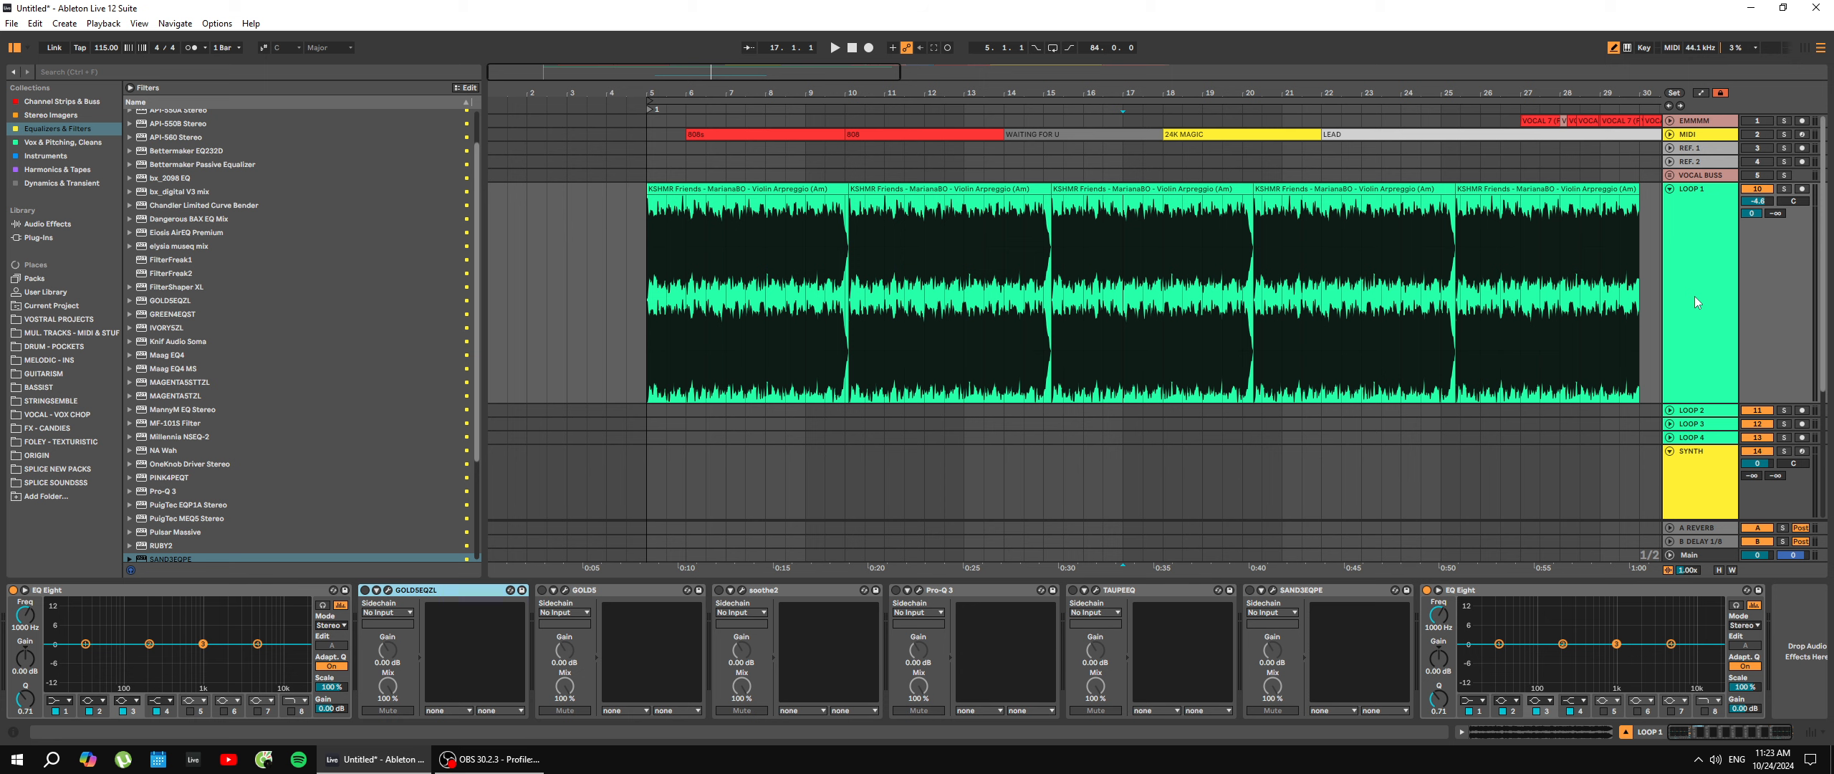
{"action": "left_click", "coordinate": [8, 47]}
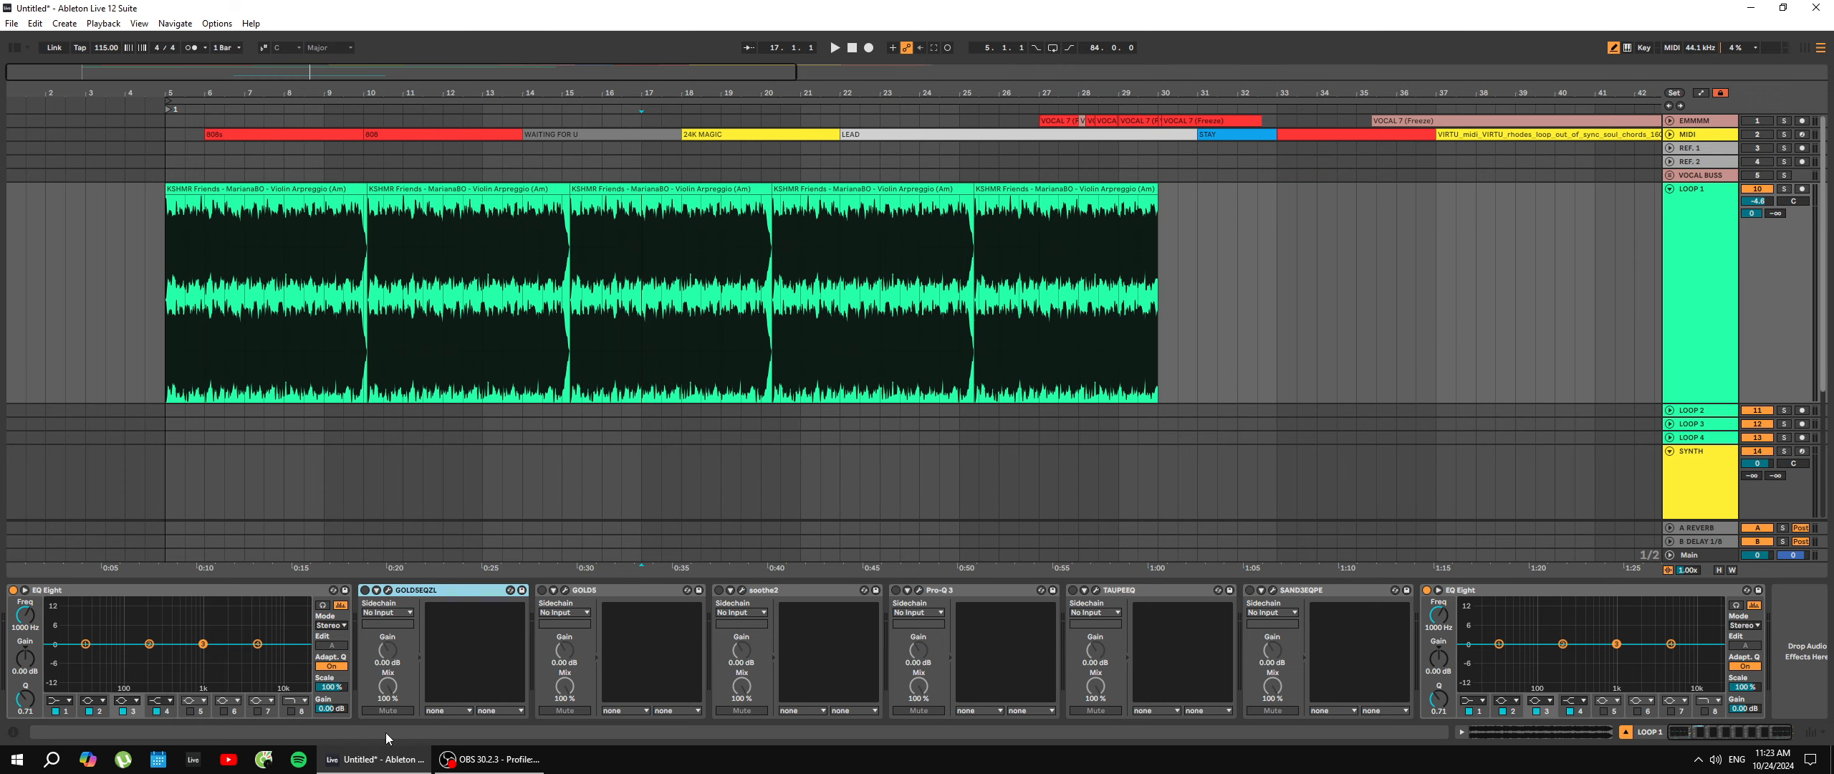
{"action": "scroll", "coordinate": [1641, 380], "scroll_direction": "down", "scroll_amount": 2}
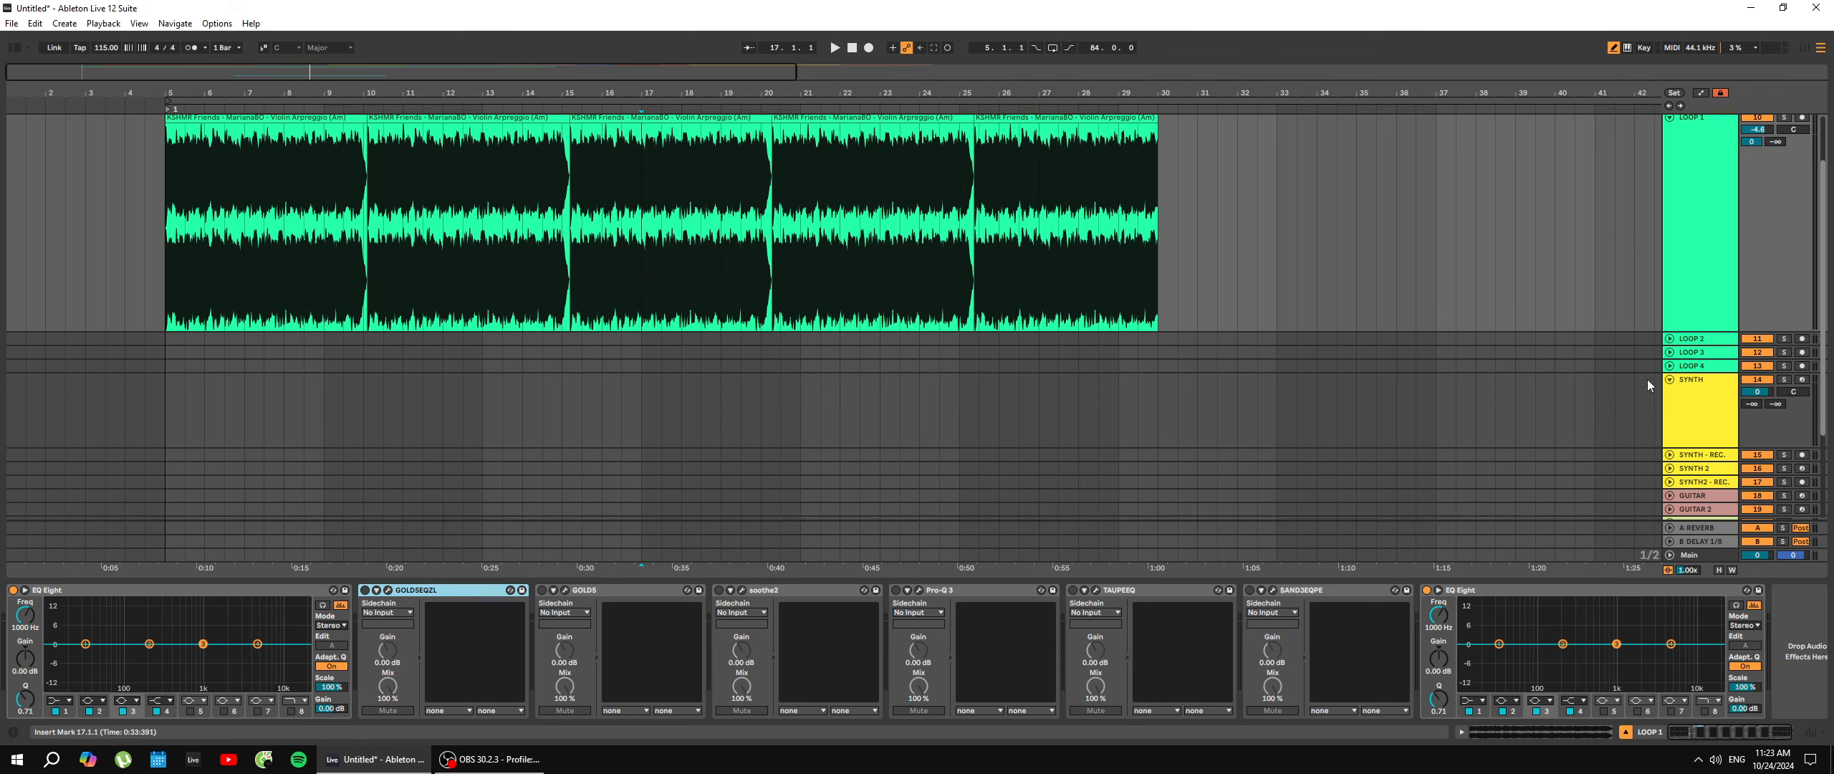
{"action": "left_click", "coordinate": [1671, 325]}
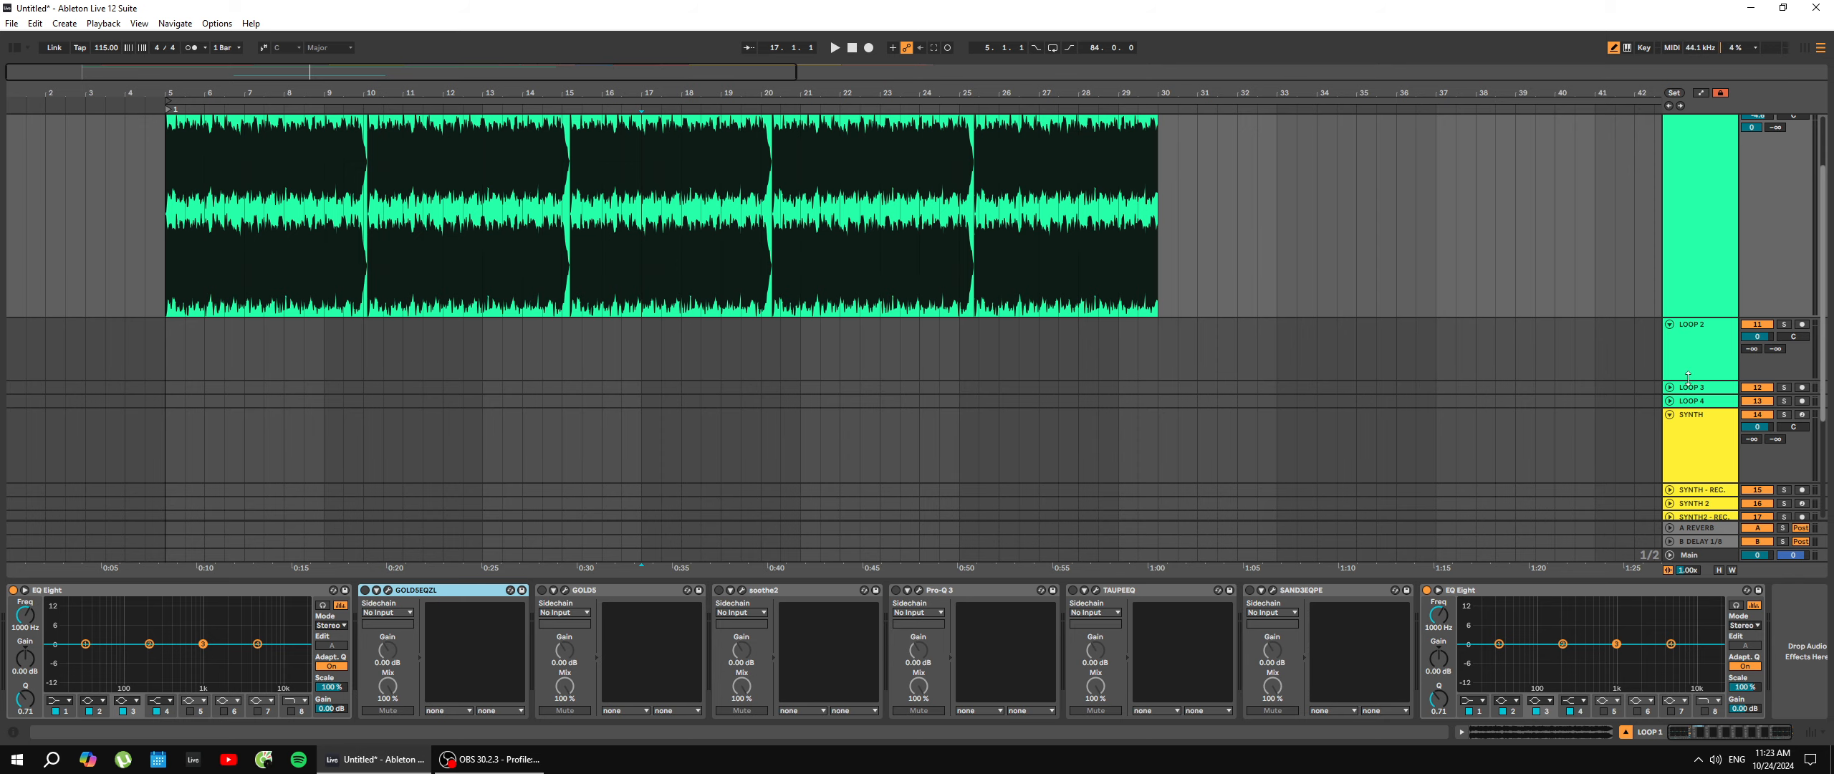
{"action": "left_click", "coordinate": [1670, 325]}
{"action": "scroll", "coordinate": [462, 332], "scroll_direction": "up", "scroll_amount": 2}
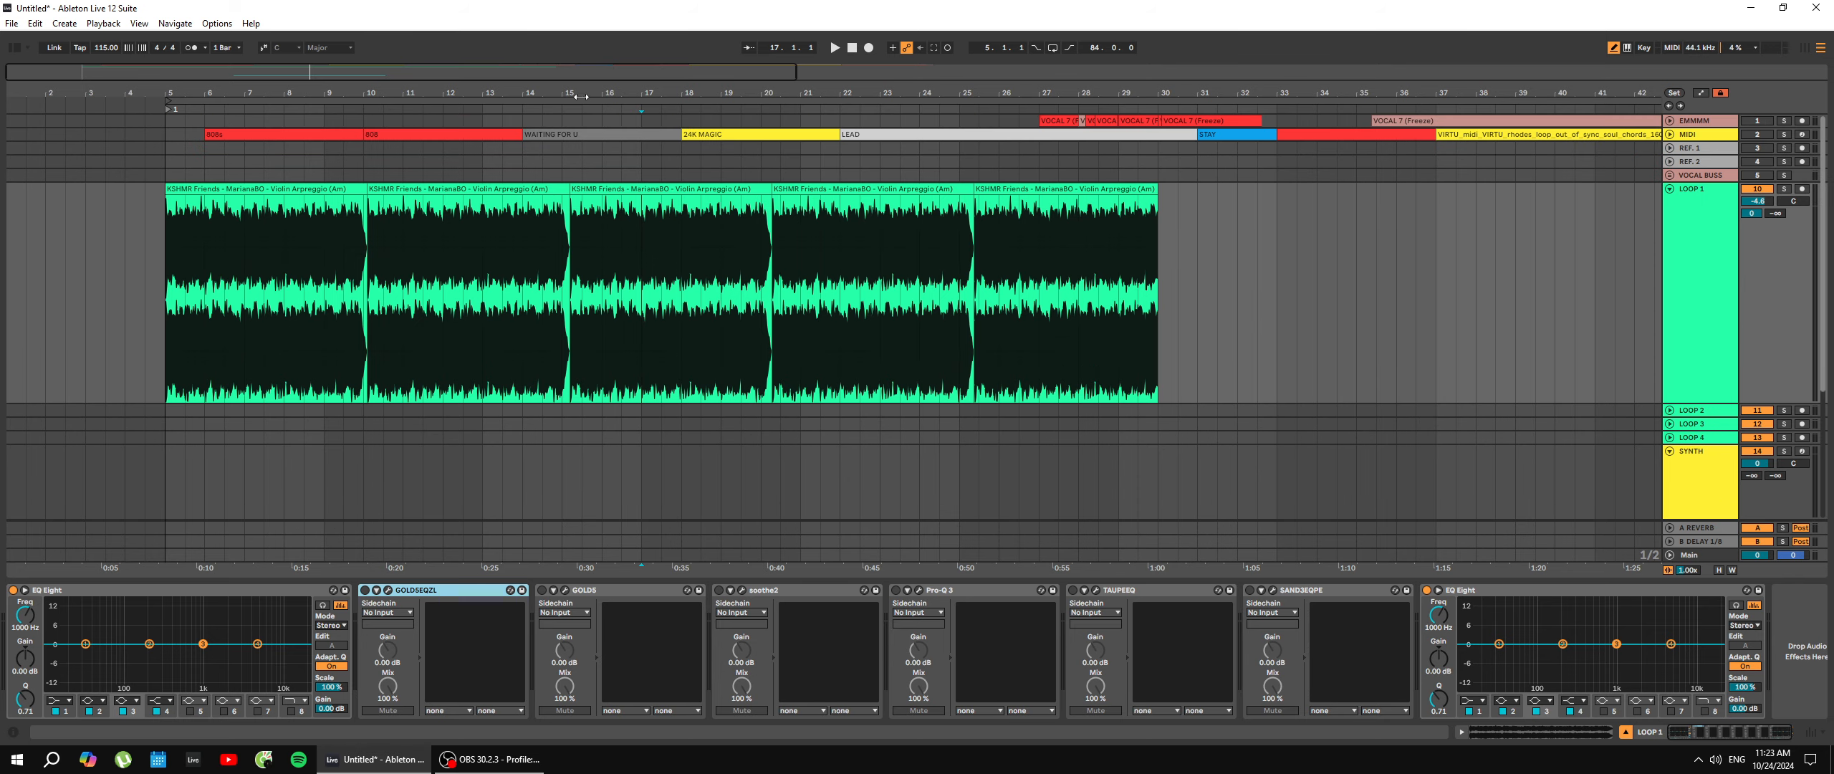
Select a time range spanning all the violin clips on LOOP 1 and clear the selection.
{"action": "left_click_drag", "start_coordinate": [671, 73], "coordinate": [558, 73]}
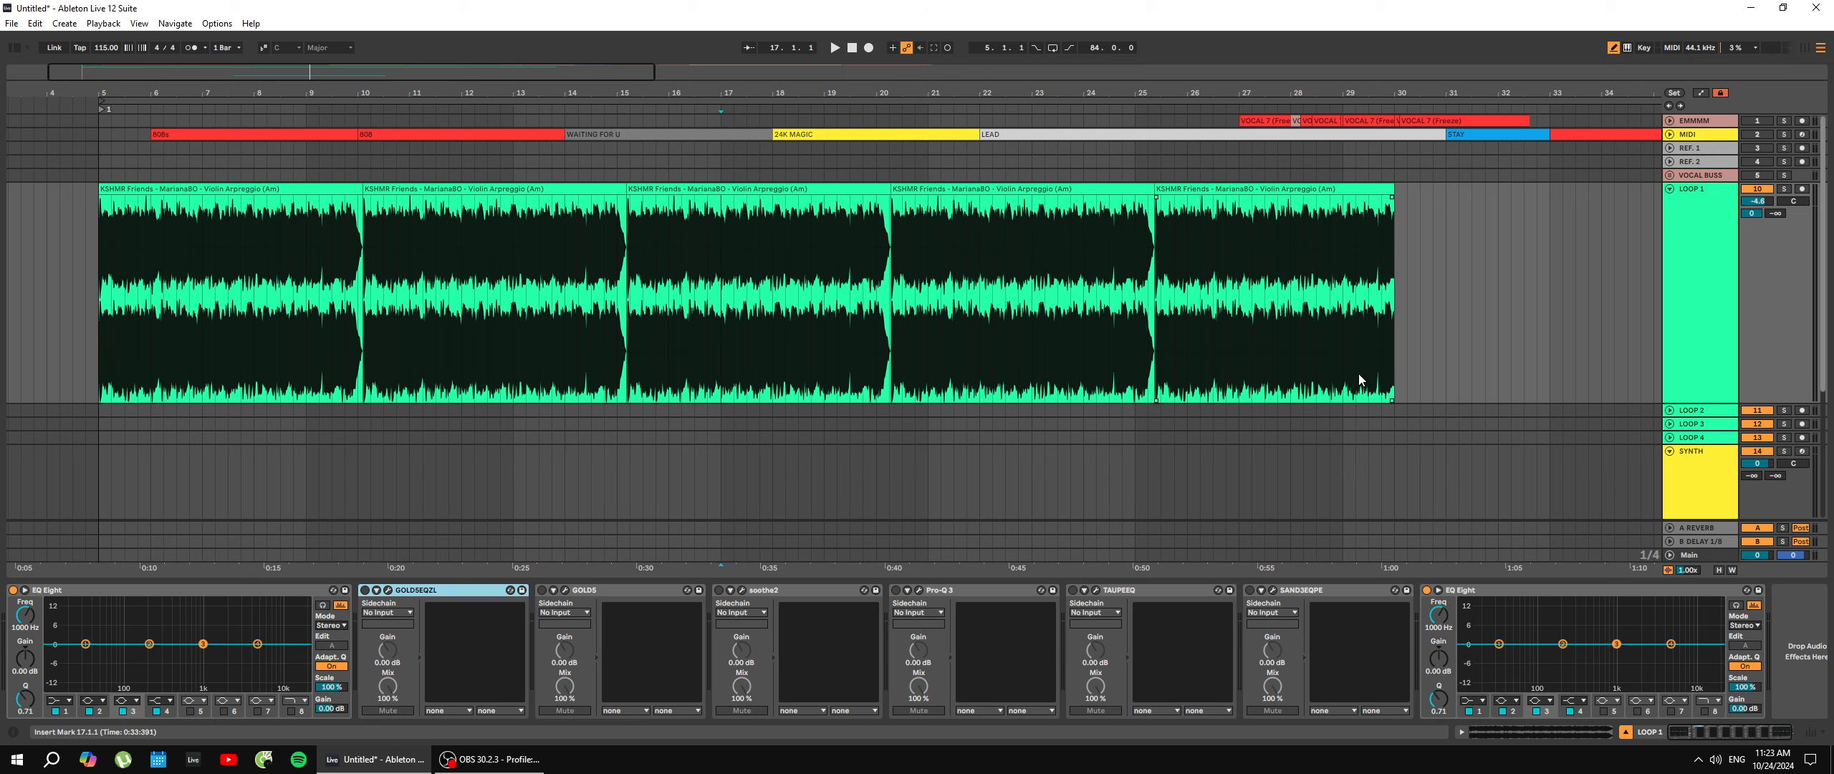
{"action": "left_click", "coordinate": [1405, 358]}
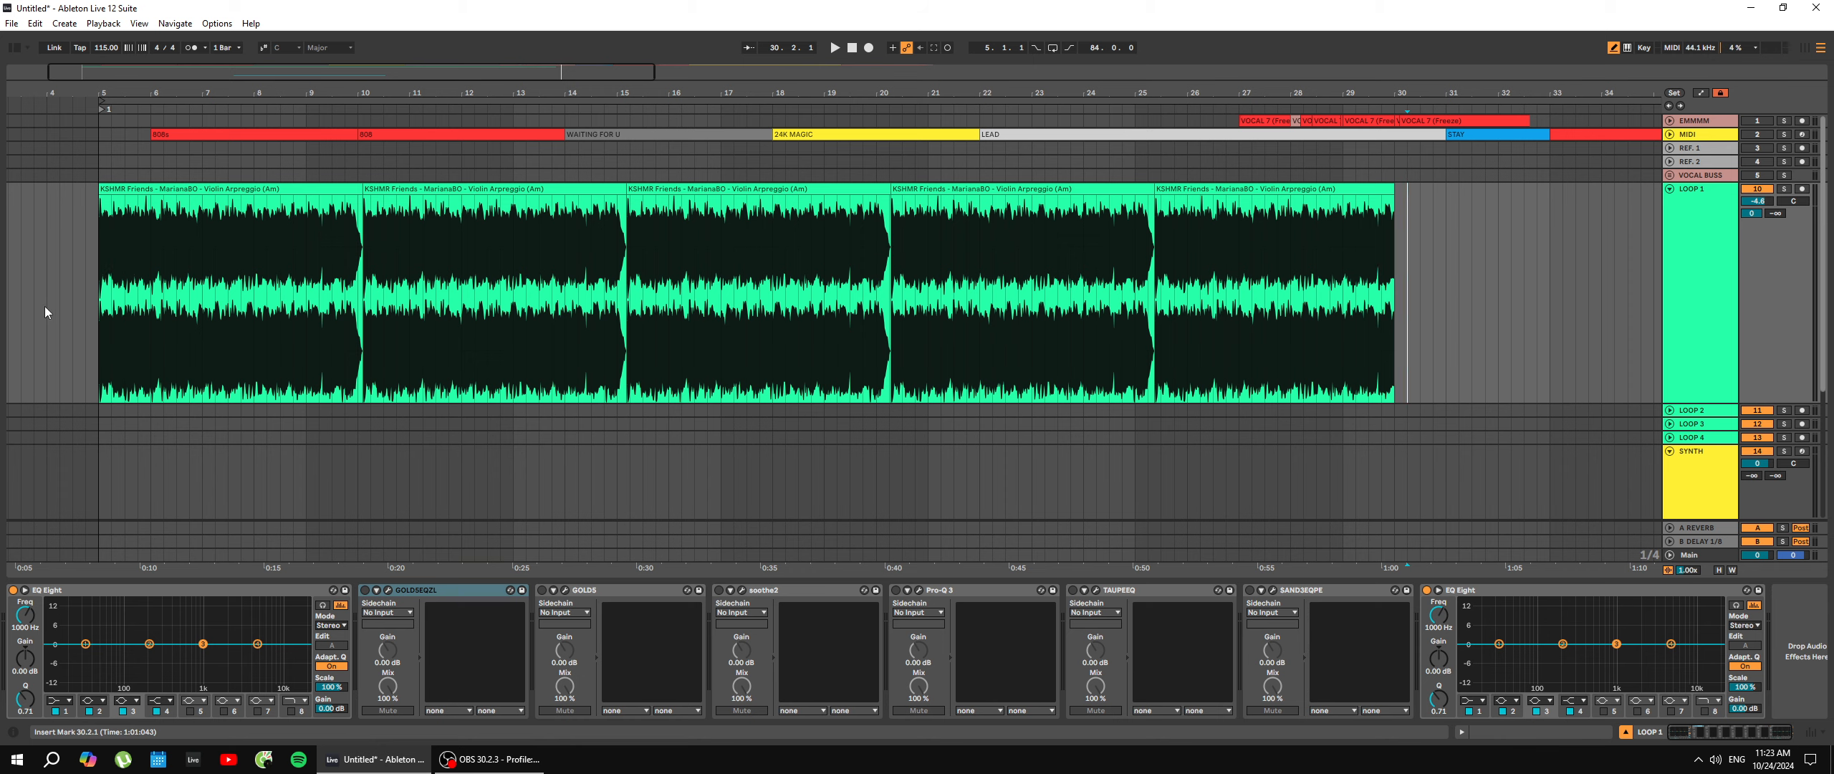
{"action": "left_click_drag", "start_coordinate": [45, 307], "coordinate": [1498, 285]}
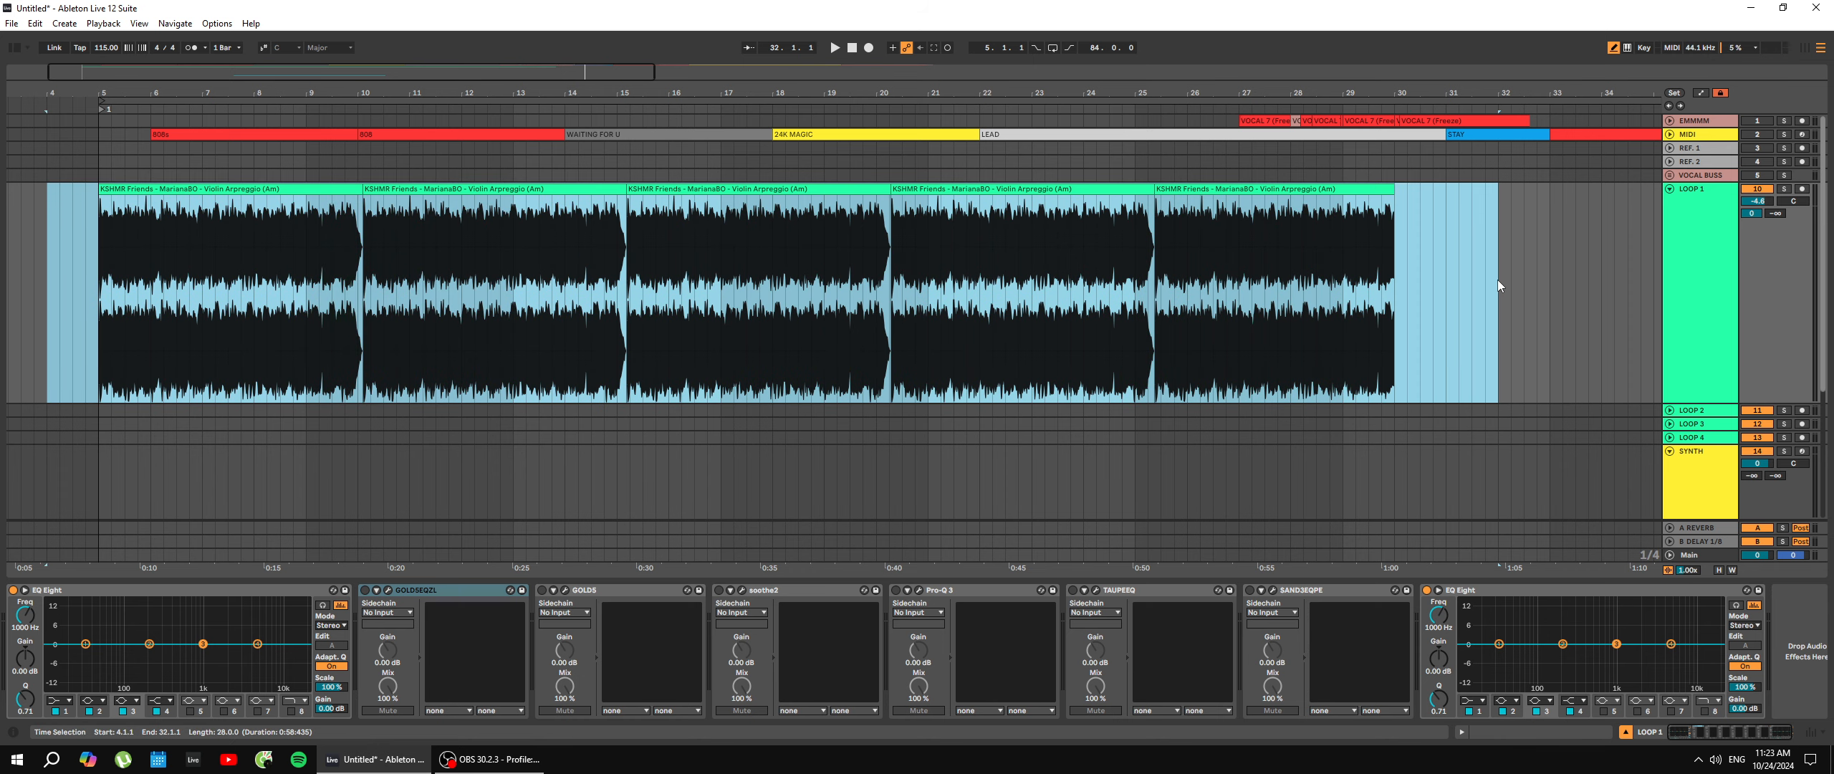
{"action": "left_click", "coordinate": [1458, 279]}
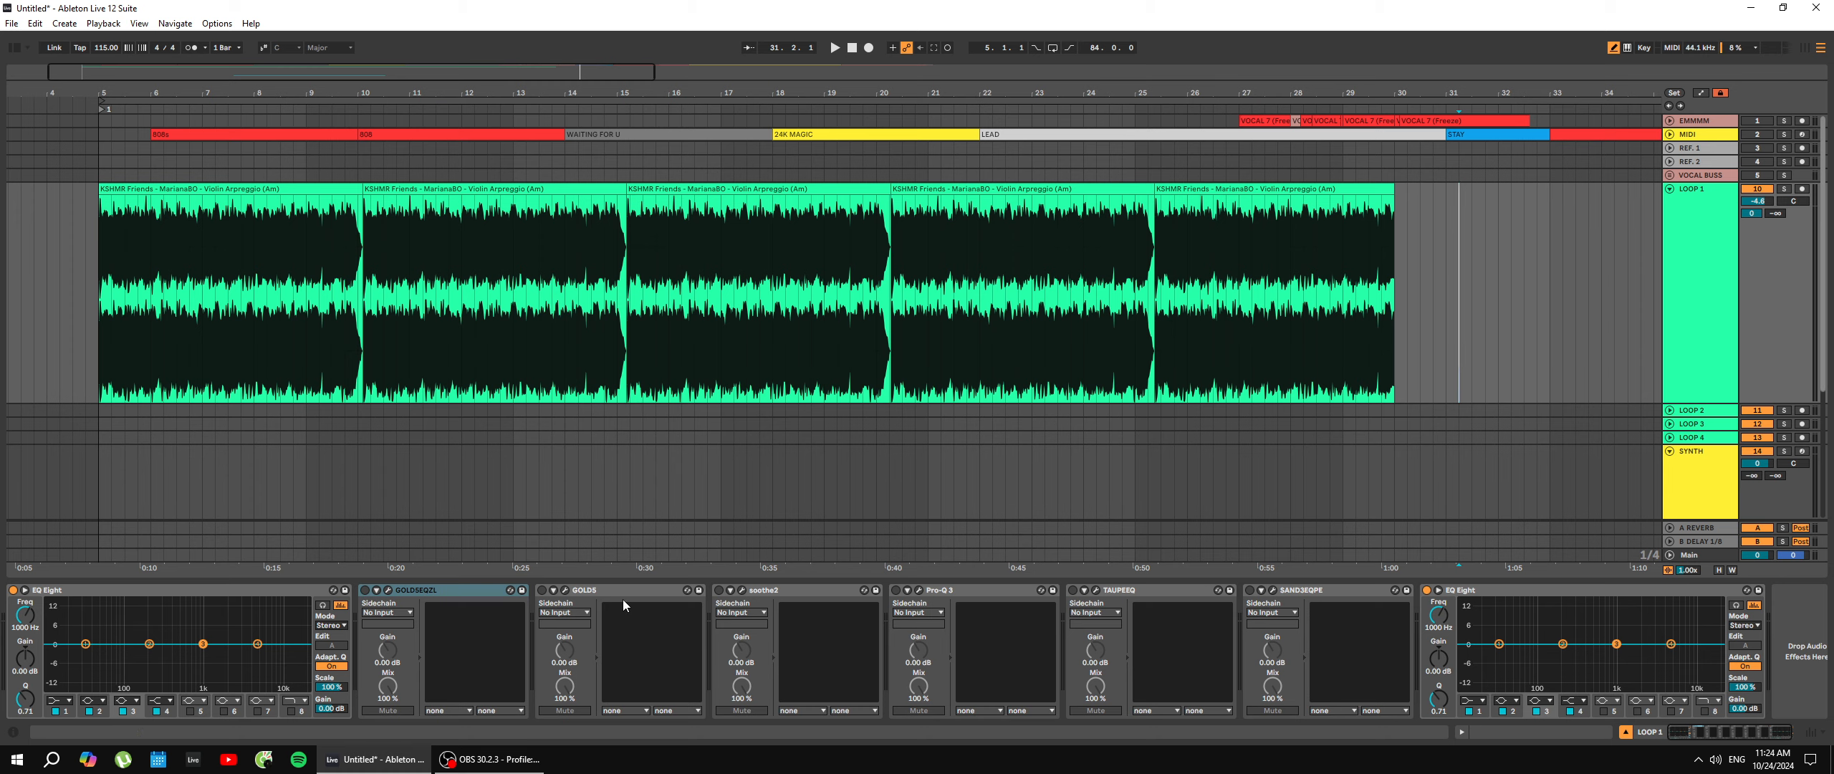
Open GOLD5EQZL, Pro-Q 3, TAUPEEQ and SAND3EQPE on LOOP 1 and spread their windows out so all four faceplates can be compared.
{"action": "left_click", "coordinate": [389, 591]}
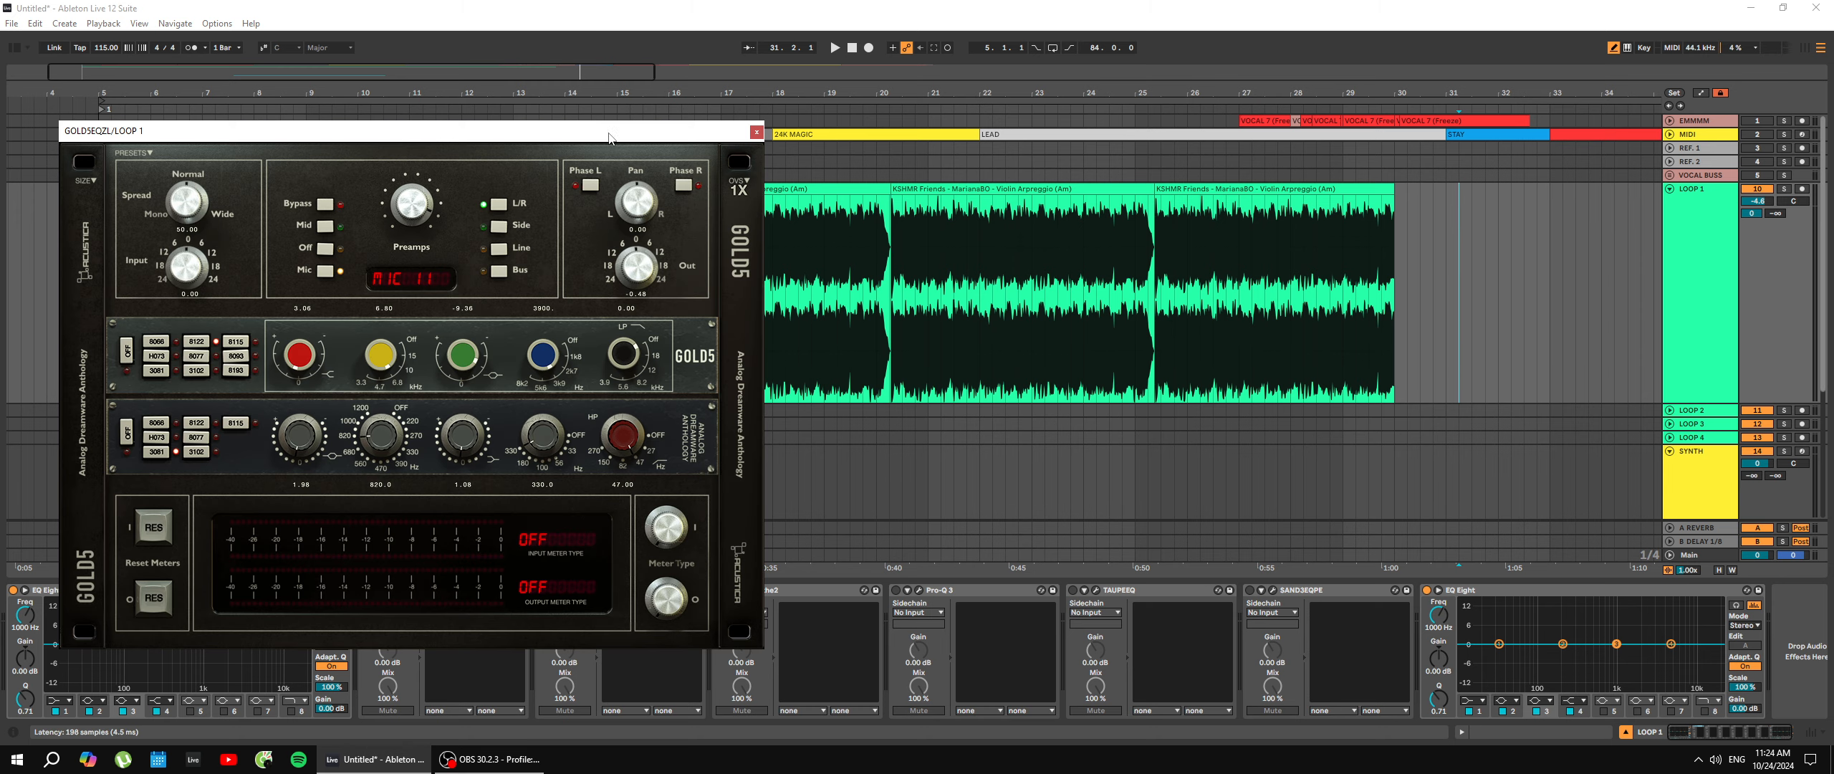
{"action": "left_click_drag", "start_coordinate": [561, 126], "coordinate": [531, 58]}
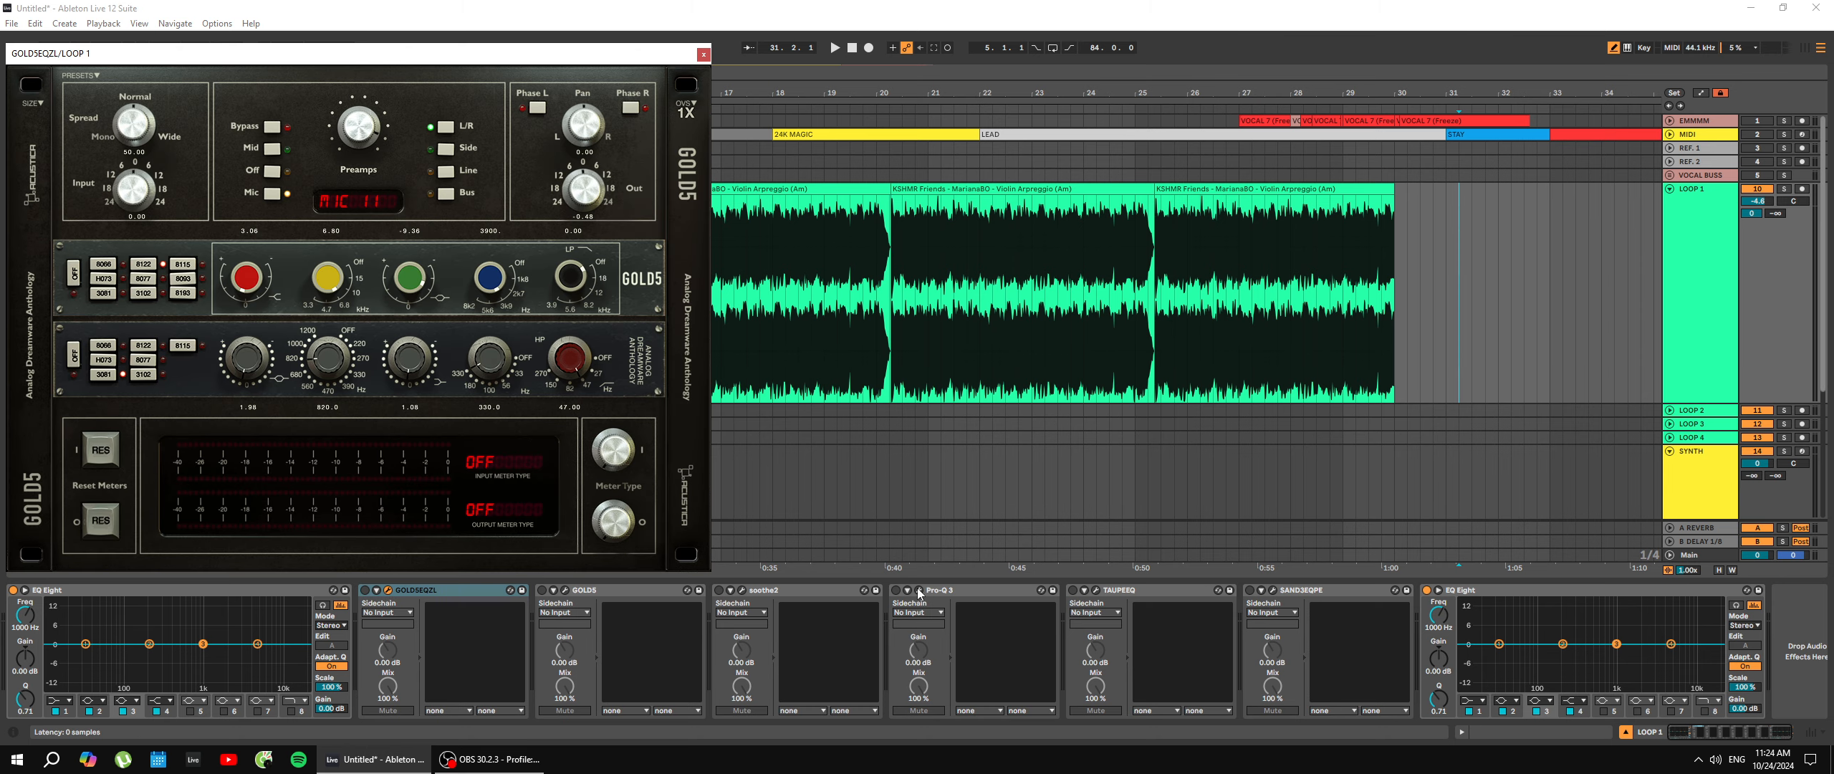
{"action": "left_click", "coordinate": [1097, 591]}
{"action": "left_click", "coordinate": [1096, 592]}
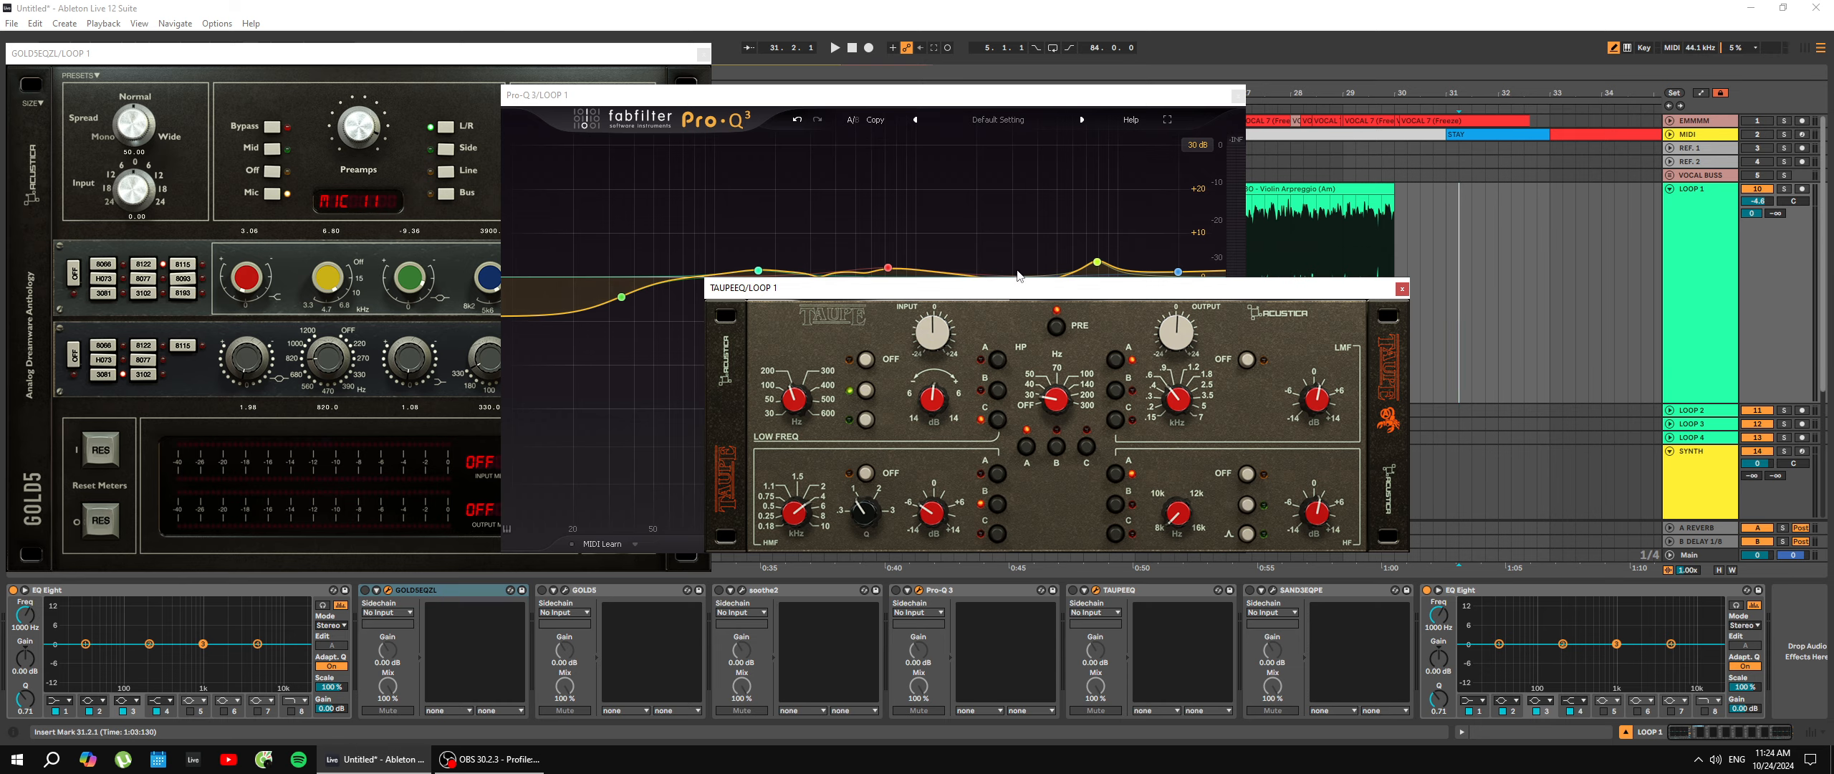
{"action": "left_click_drag", "start_coordinate": [1000, 282], "coordinate": [295, 453]}
{"action": "left_click_drag", "start_coordinate": [784, 107], "coordinate": [971, 24]}
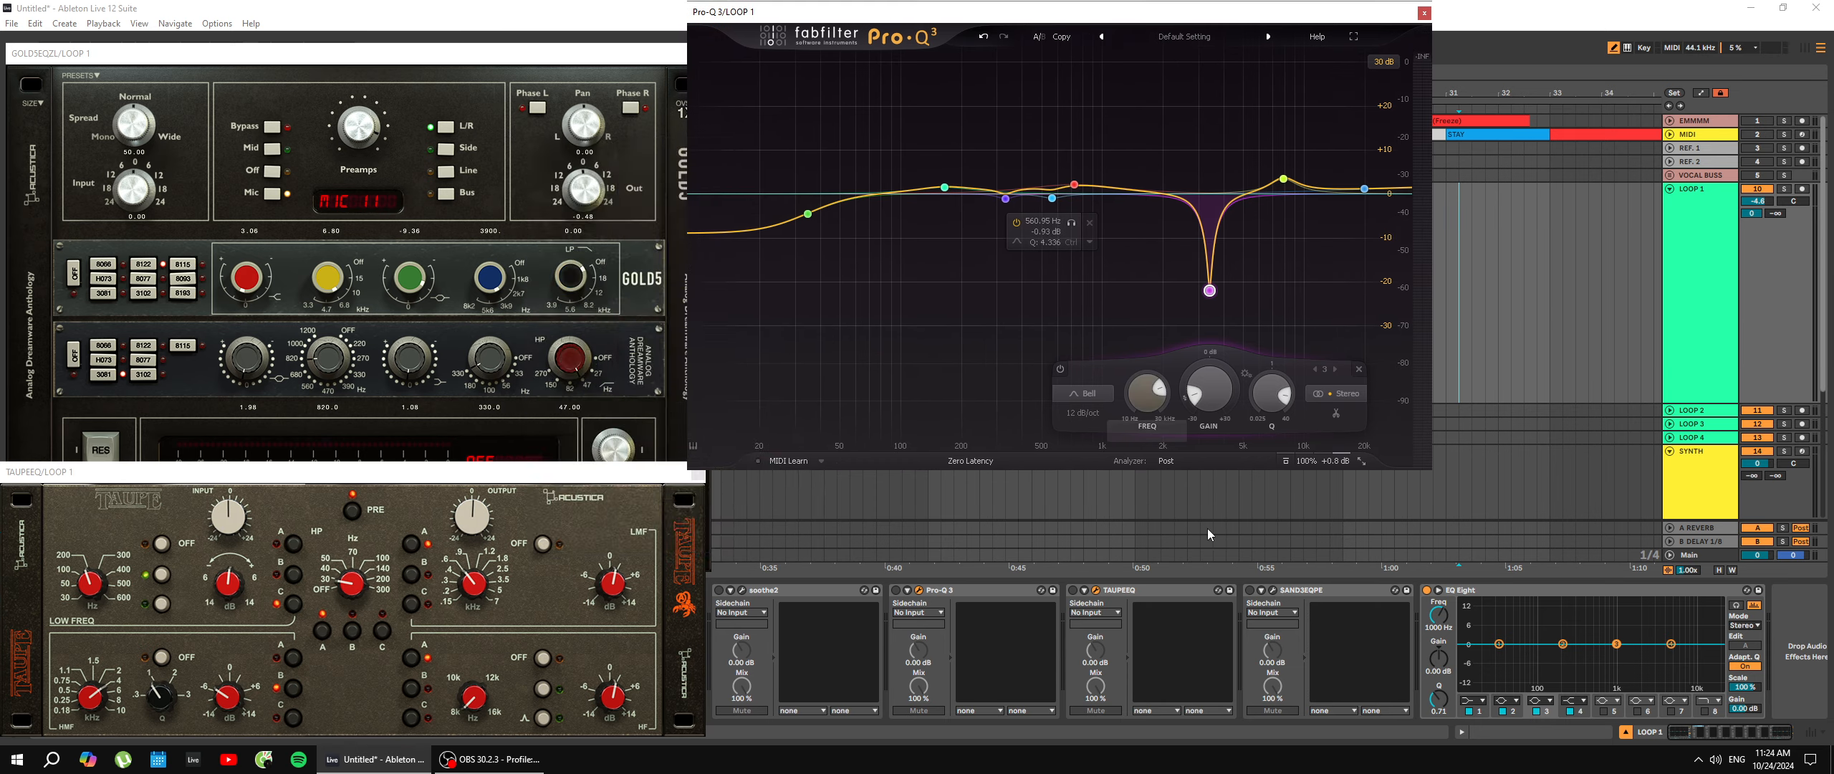
{"action": "left_click_drag", "start_coordinate": [691, 148], "coordinate": [1714, 315]}
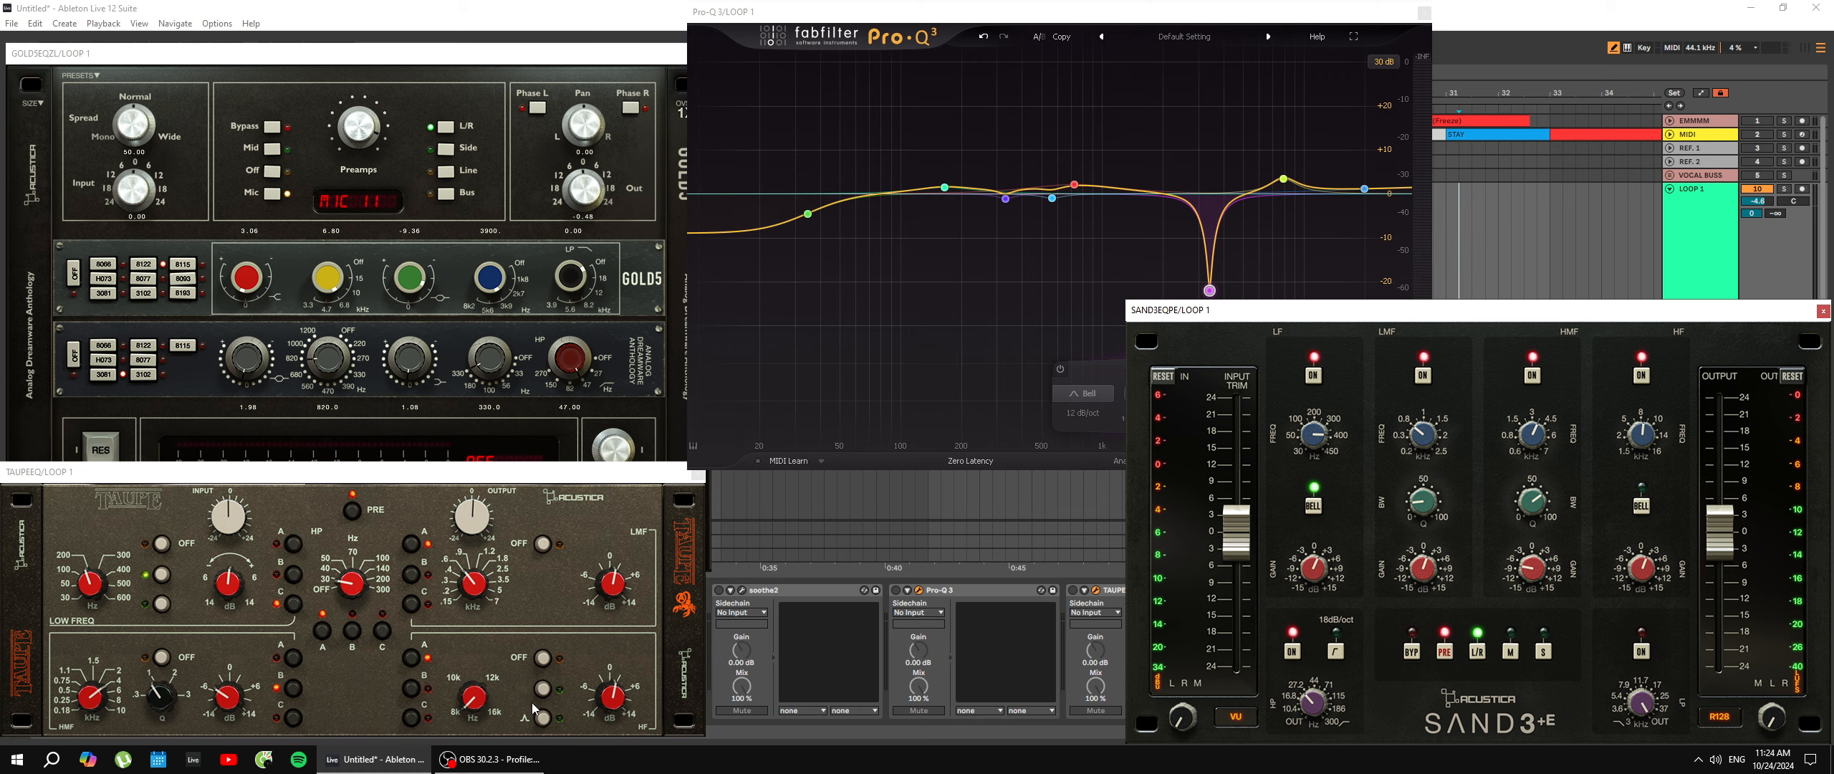
Switch to OBS Studio to bring up the recording controls.
{"action": "left_click", "coordinate": [490, 759]}
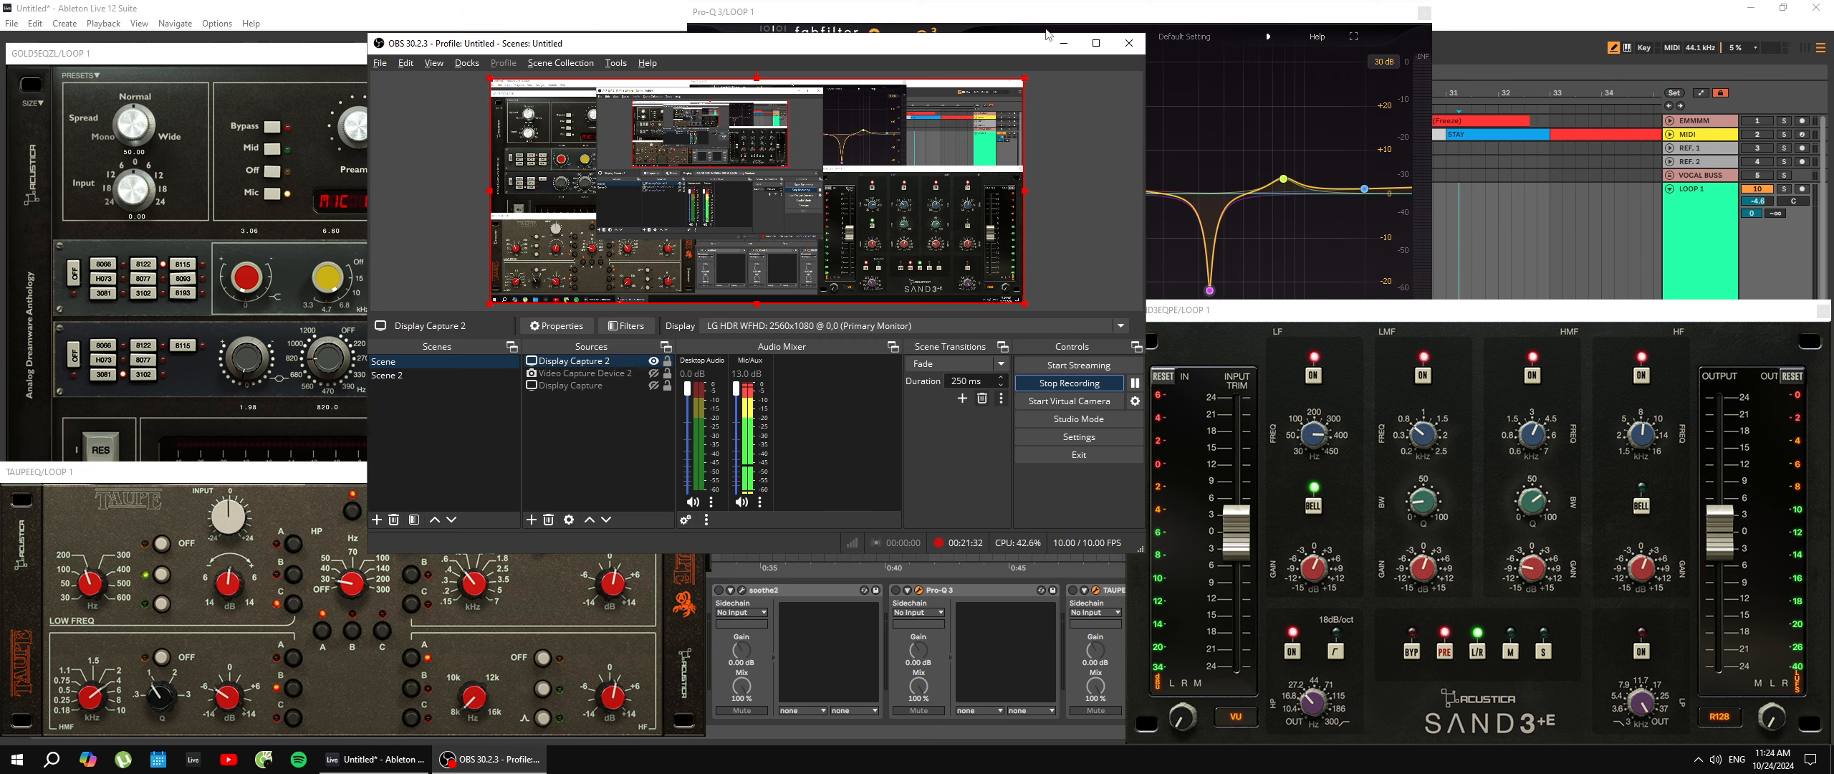